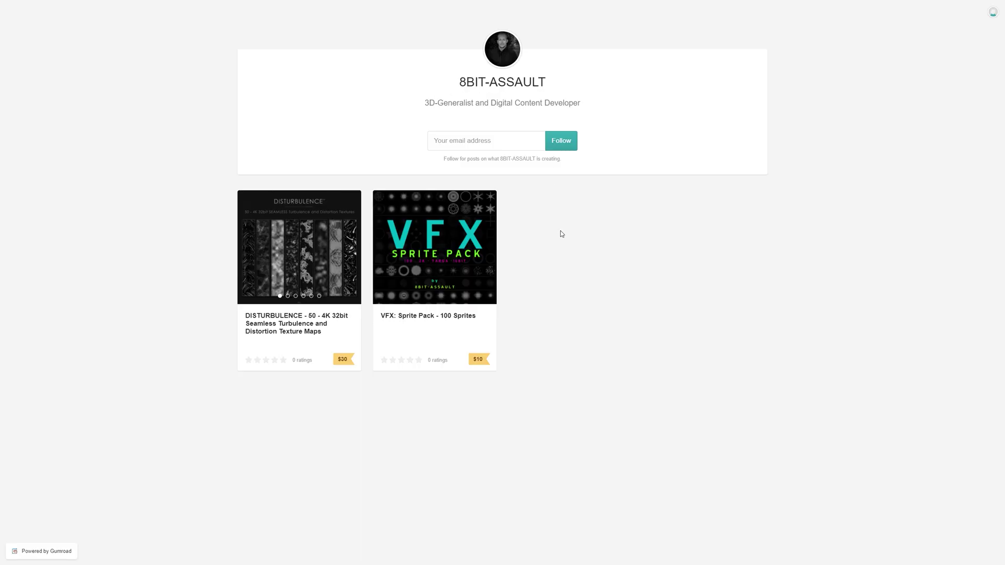
pyautogui.click(450, 230)
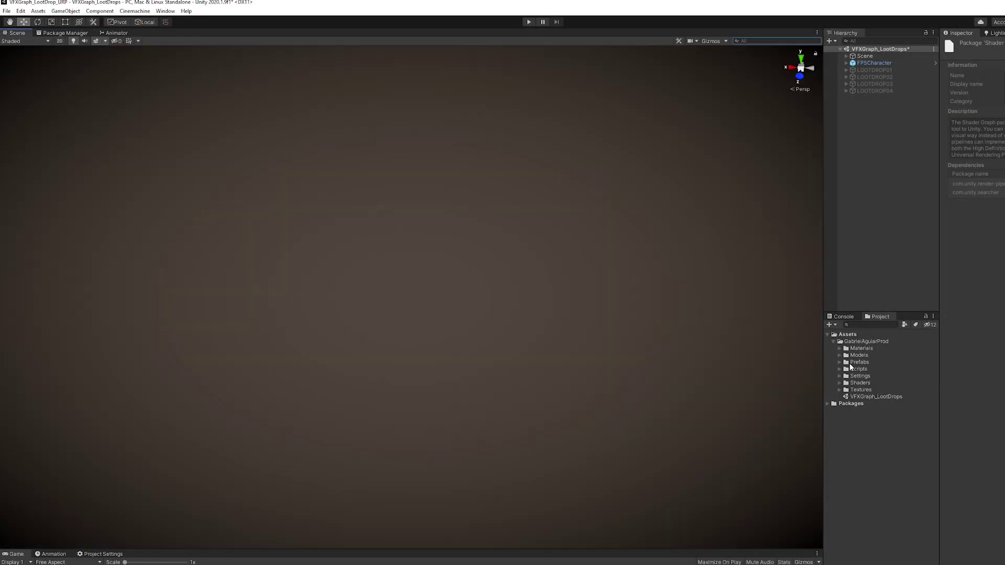
# - Create a Visual Effect Graph named vfx_LootDrop_tut in the Prefabs folder
pyautogui.click(839, 362)
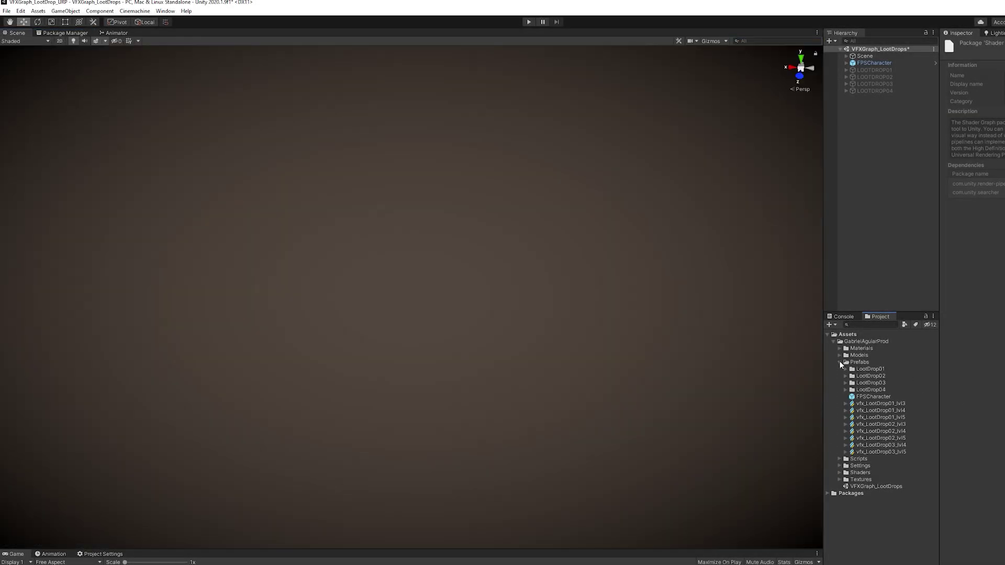
pyautogui.rightClick(861, 364)
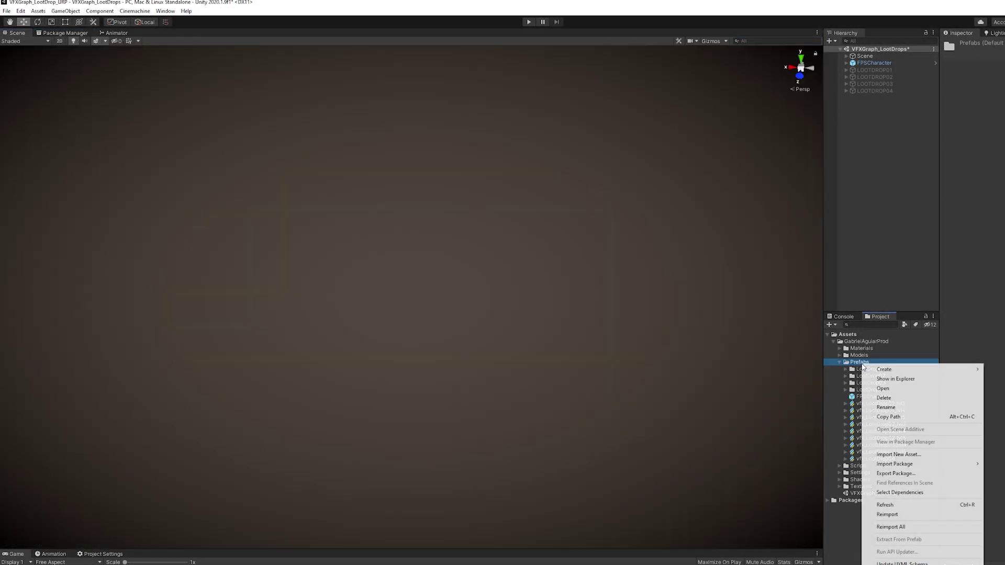
pyautogui.moveTo(918, 370)
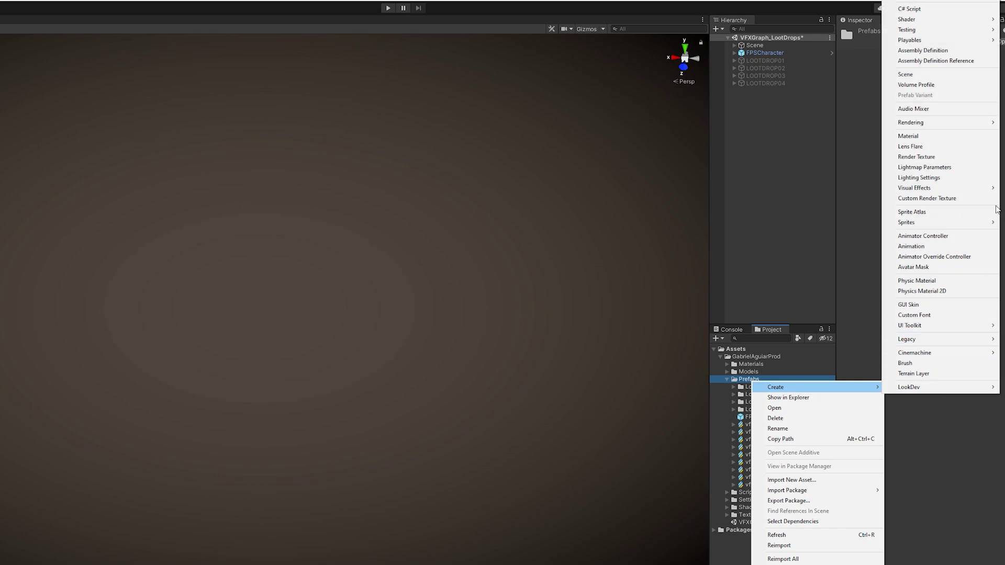
pyautogui.moveTo(898, 187)
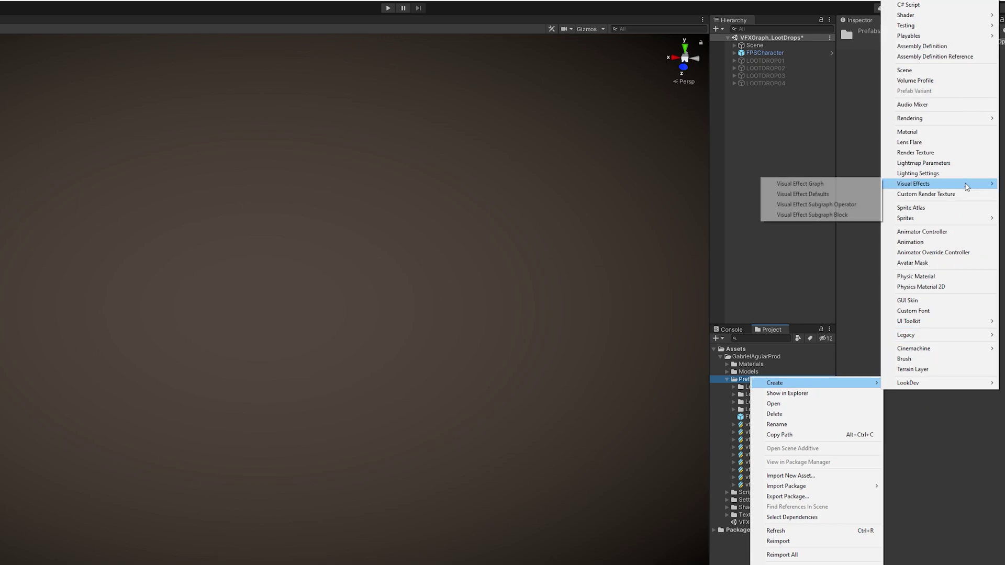
pyautogui.click(845, 184)
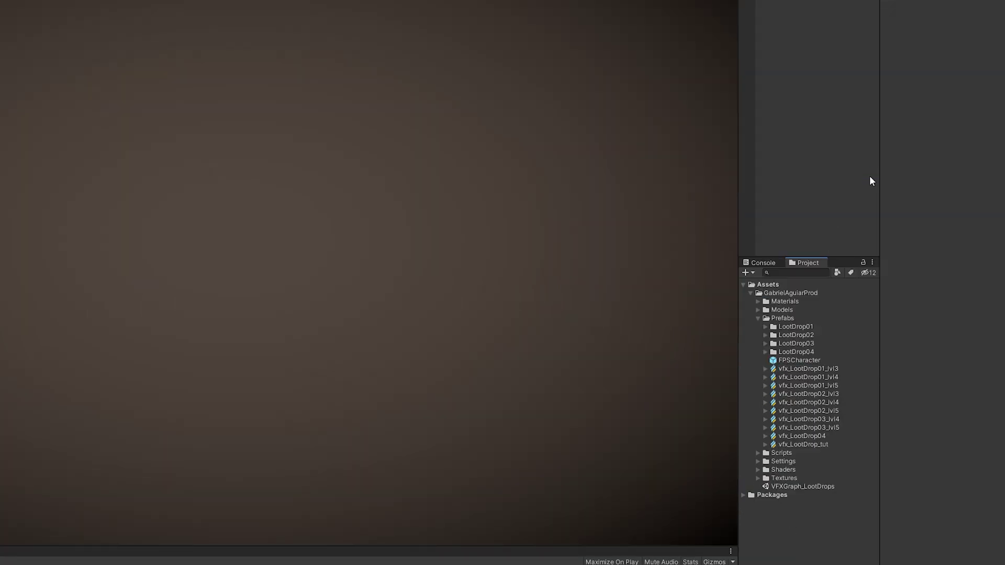
# - Add the vfx_LootDrop_tut effect to the scene hierarchy and open its graph for editing
pyautogui.moveTo(810, 446); pyautogui.dragTo(831, 135)
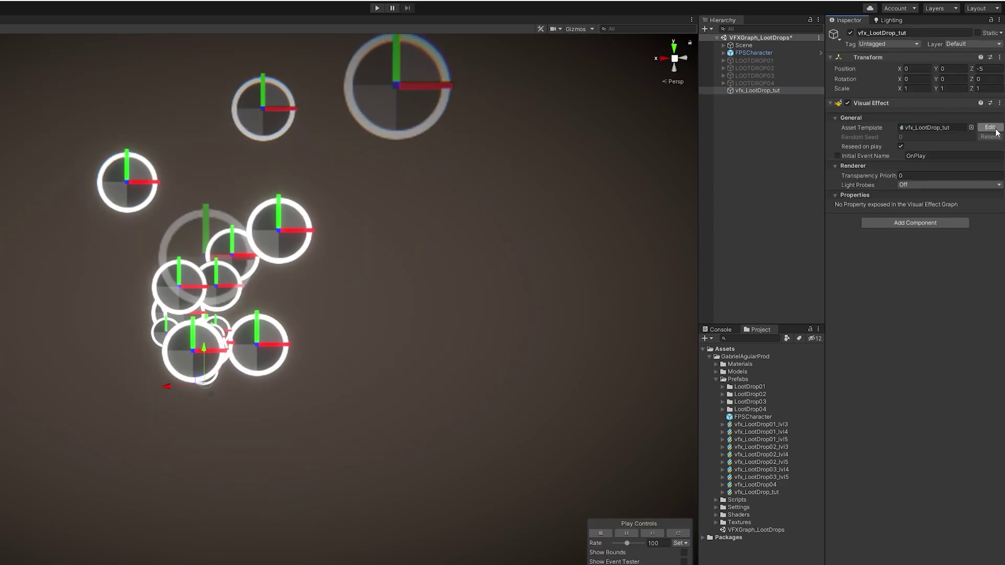
pyautogui.click(995, 129)
pyautogui.click(989, 127)
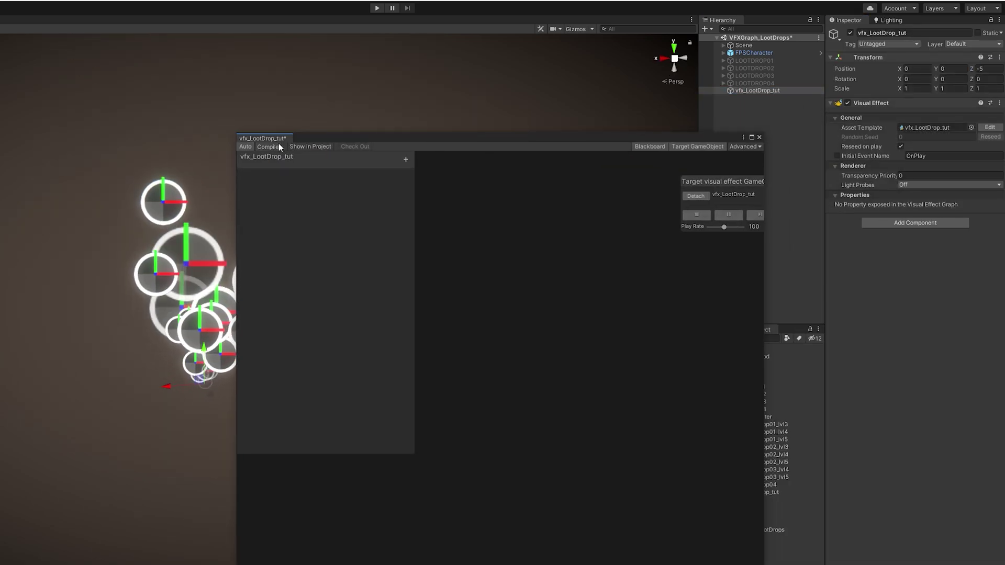
# - Dock the vfx_LootDrop_tut graph window beside the Scene view and widen it to take up more of the layout
pyautogui.moveTo(278, 142); pyautogui.dragTo(398, 171)
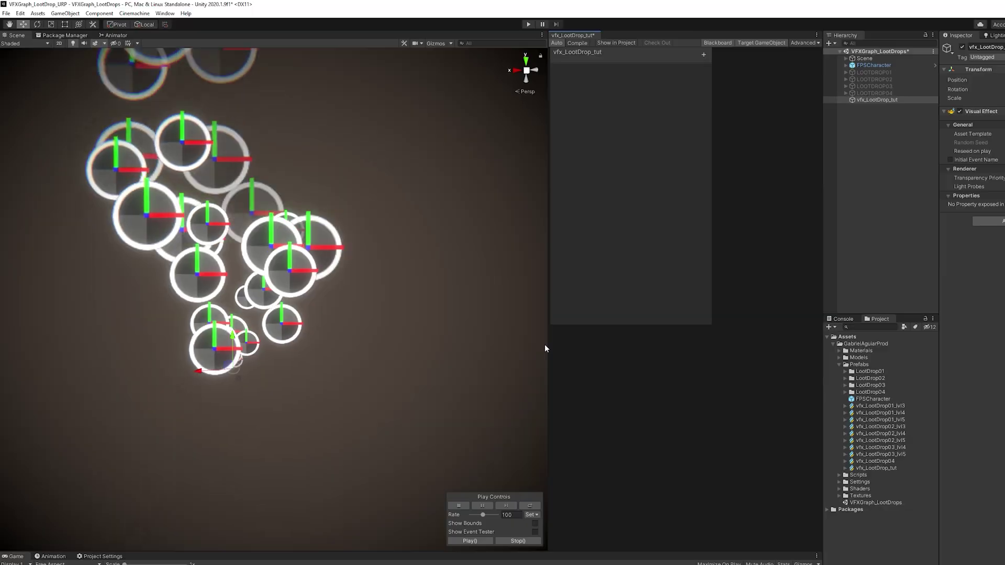
pyautogui.moveTo(400, 354); pyautogui.dragTo(364, 354)
pyautogui.moveTo(516, 341); pyautogui.dragTo(390, 340)
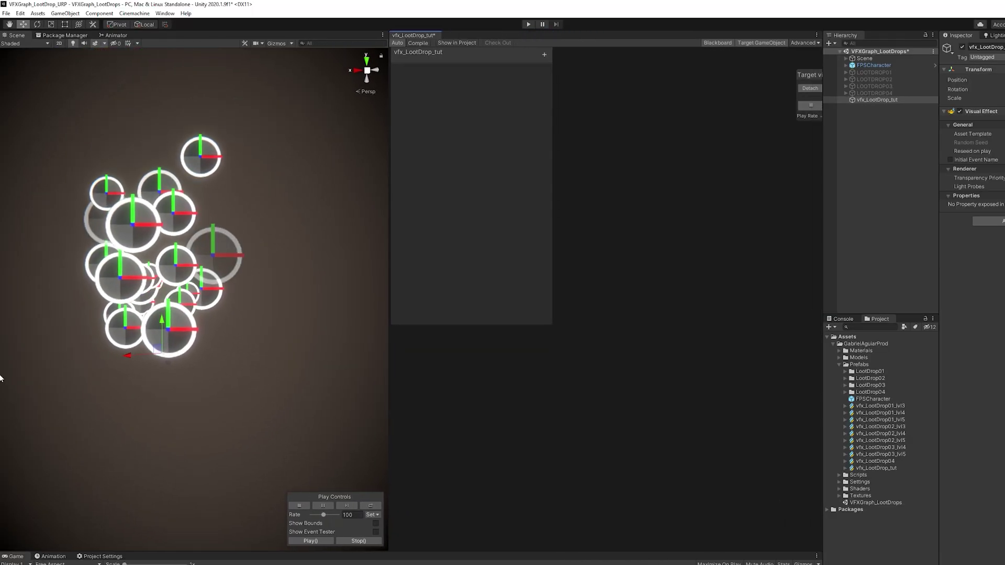
pyautogui.scroll(5, 131, 356)
pyautogui.moveTo(37, 361); pyautogui.dragTo(90, 353, button='middle')
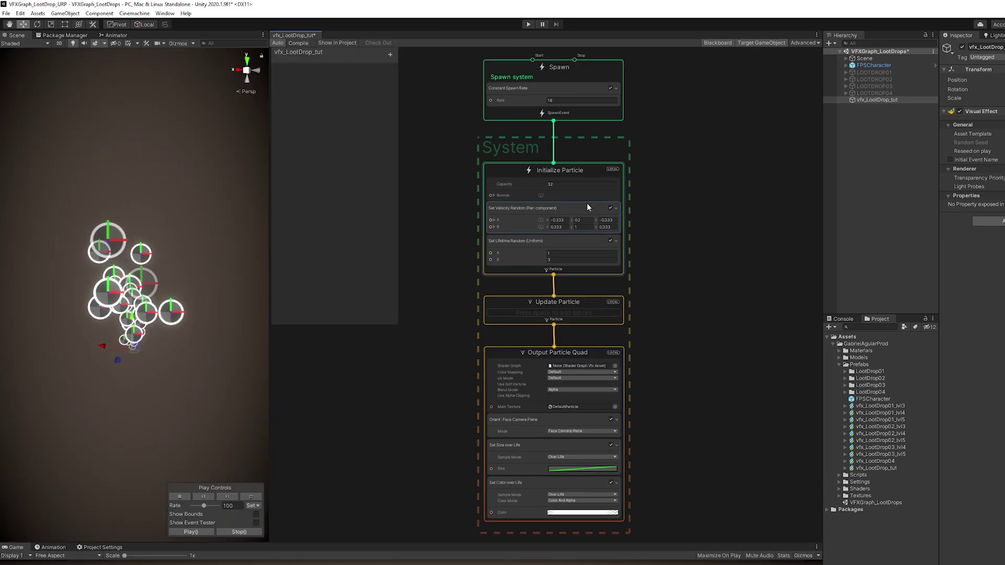
# - Delete the Set Velocity Random block from Initialize Particle and set the Constant Spawn Rate to 1
pyautogui.click(574, 214)
pyautogui.press('Delete')
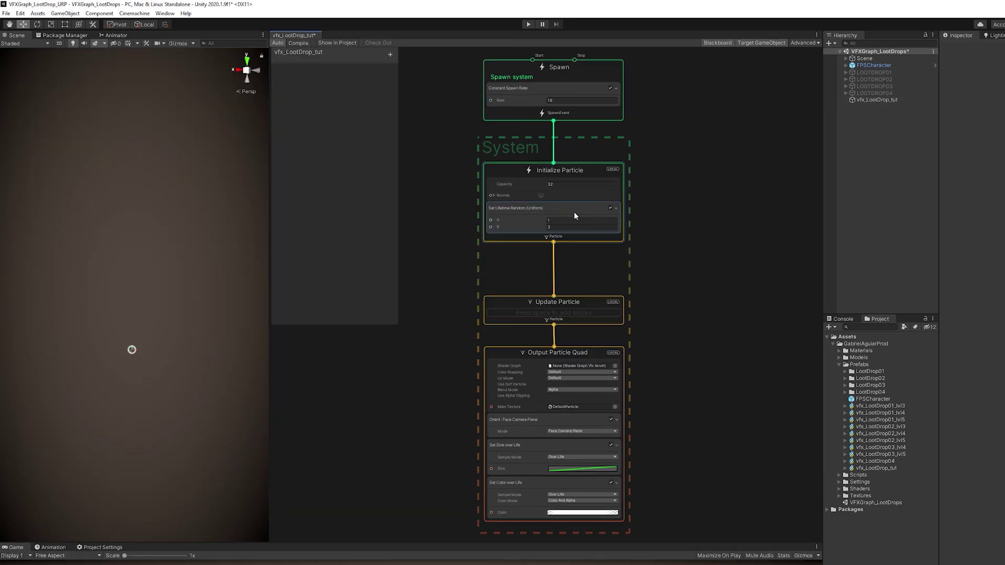
pyautogui.click(548, 101)
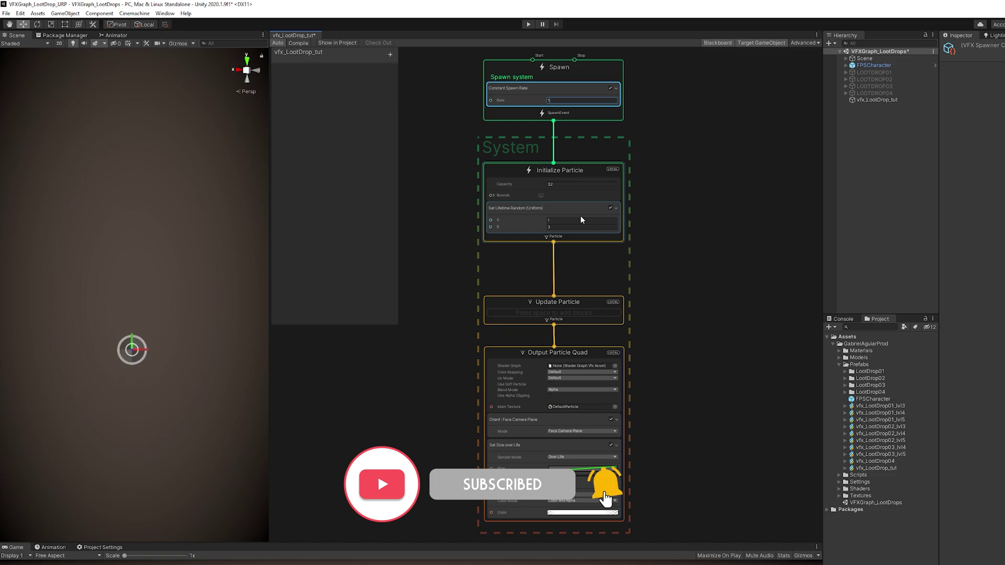
# - Turn the Random option off for the Set Lifetime block in Initialize Particle and set its lifetime to 2
pyautogui.scroll(2, 580, 220)
pyautogui.moveTo(581, 291); pyautogui.dragTo(588, 331, button='middle')
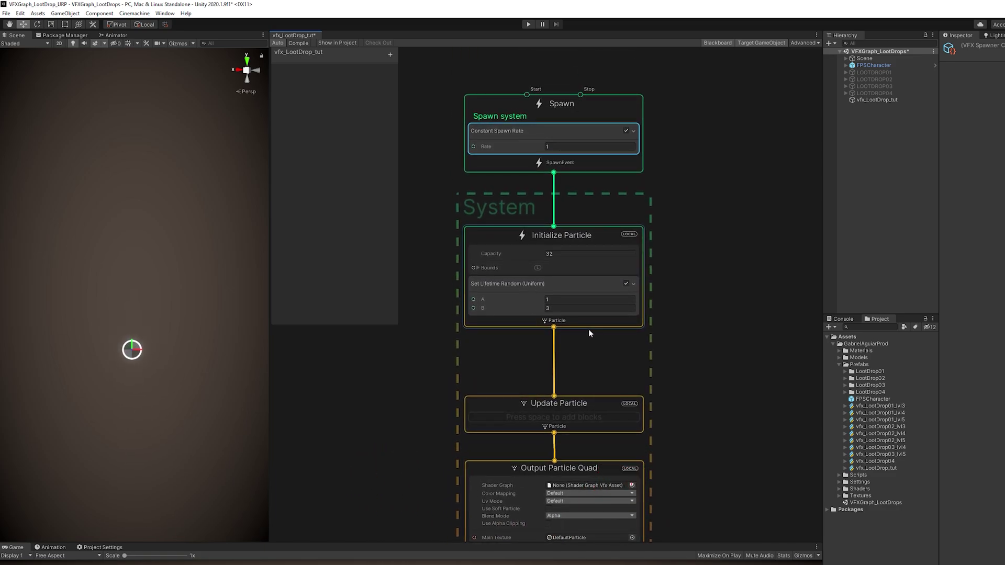
pyautogui.click(601, 291)
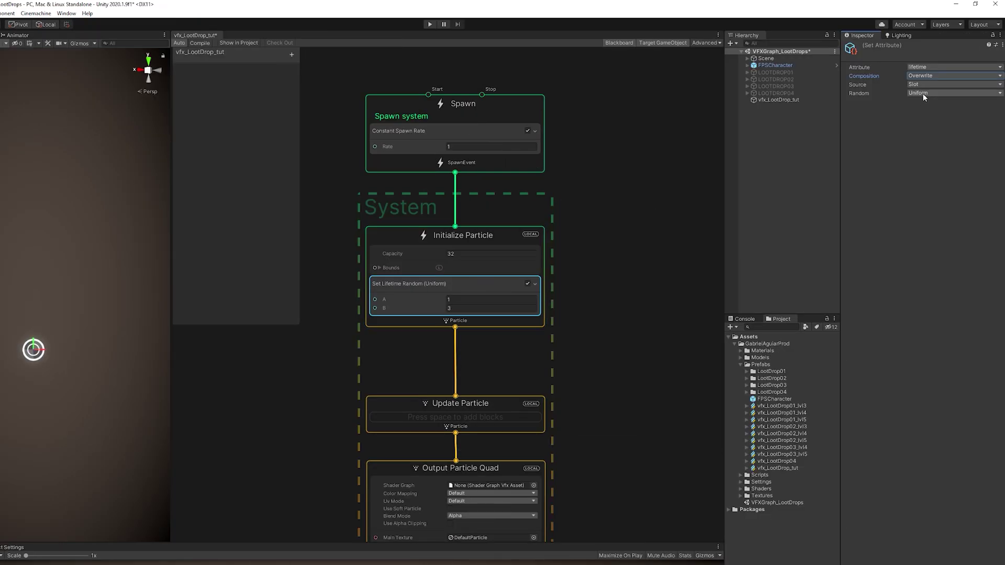
pyautogui.click(924, 95)
pyautogui.click(926, 102)
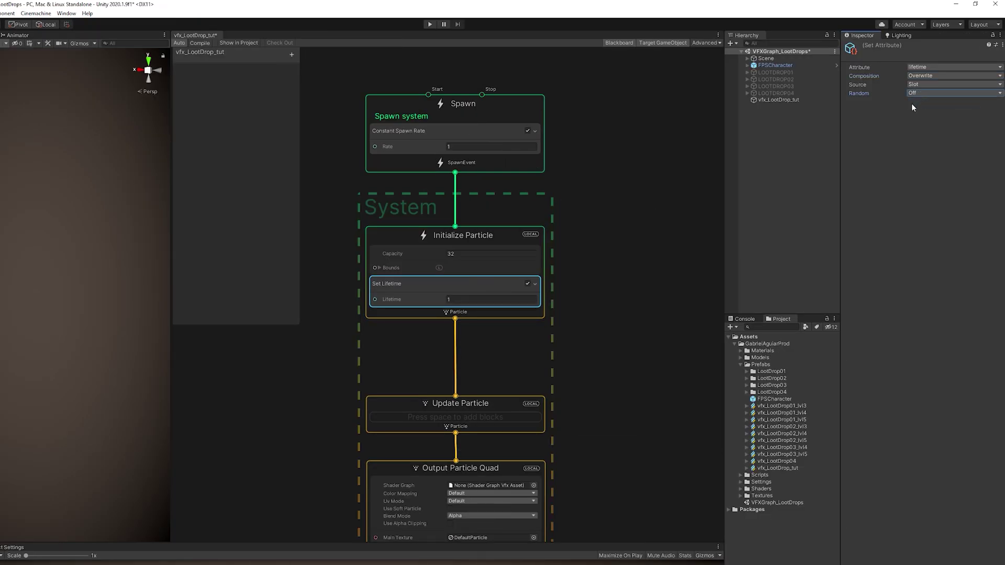
pyautogui.click(488, 299)
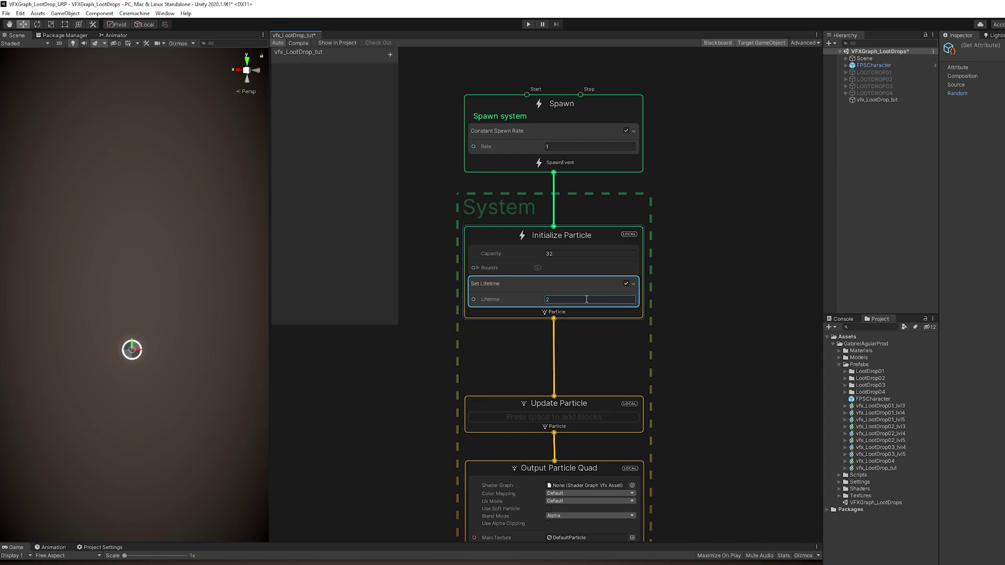
# - Set the Main Texture of Output Particle Quad to Default-Particle
pyautogui.moveTo(450, 404); pyautogui.dragTo(506, 164, button='middle')
pyautogui.scroll(4, 622, 279)
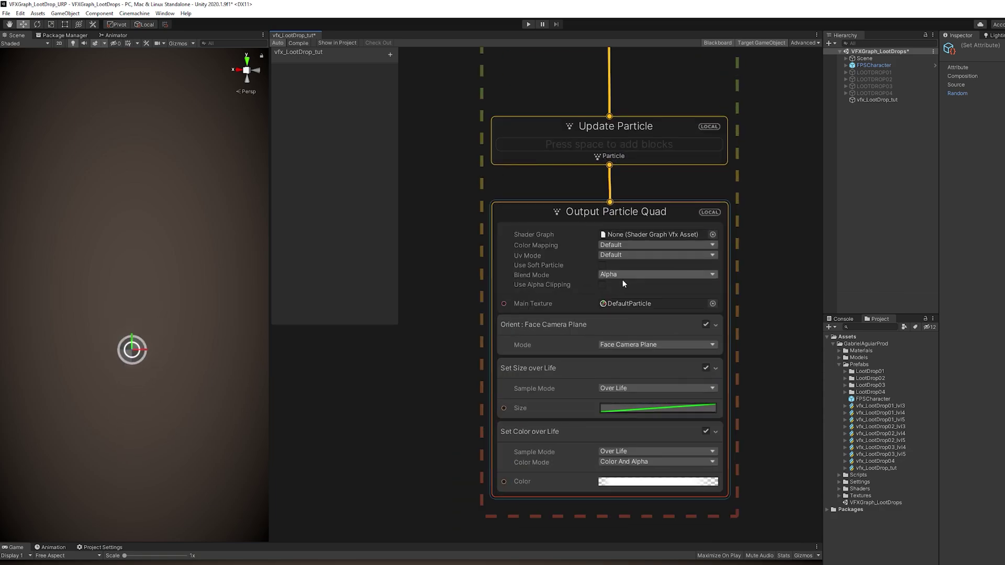
pyautogui.click(738, 308)
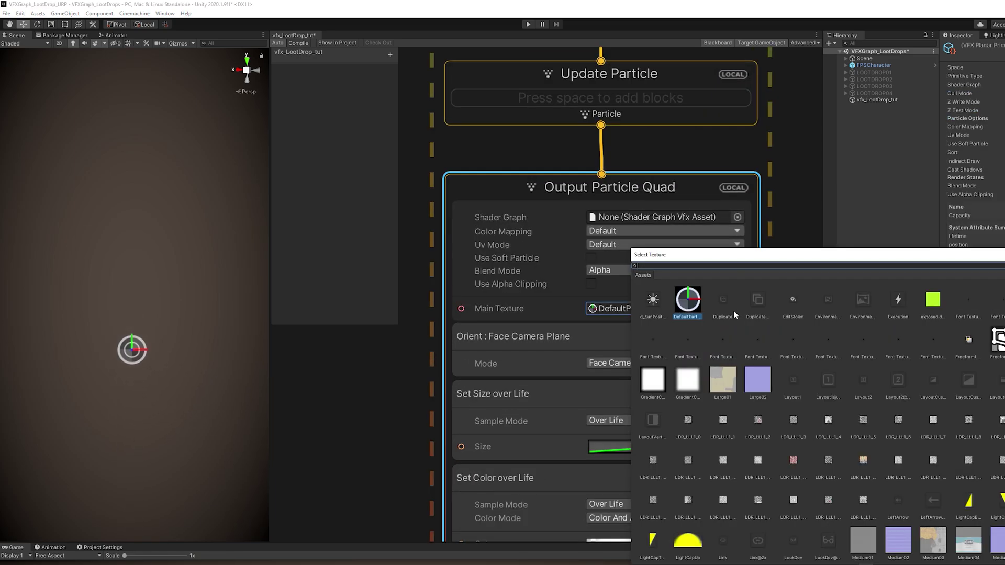
pyautogui.write('def')
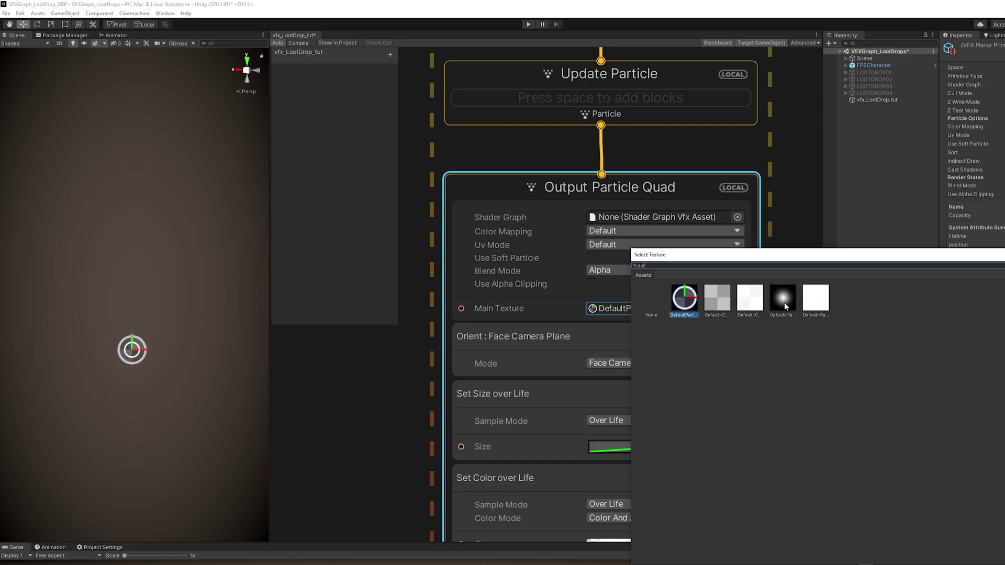
pyautogui.click(783, 299)
pyautogui.doubleClick(787, 297)
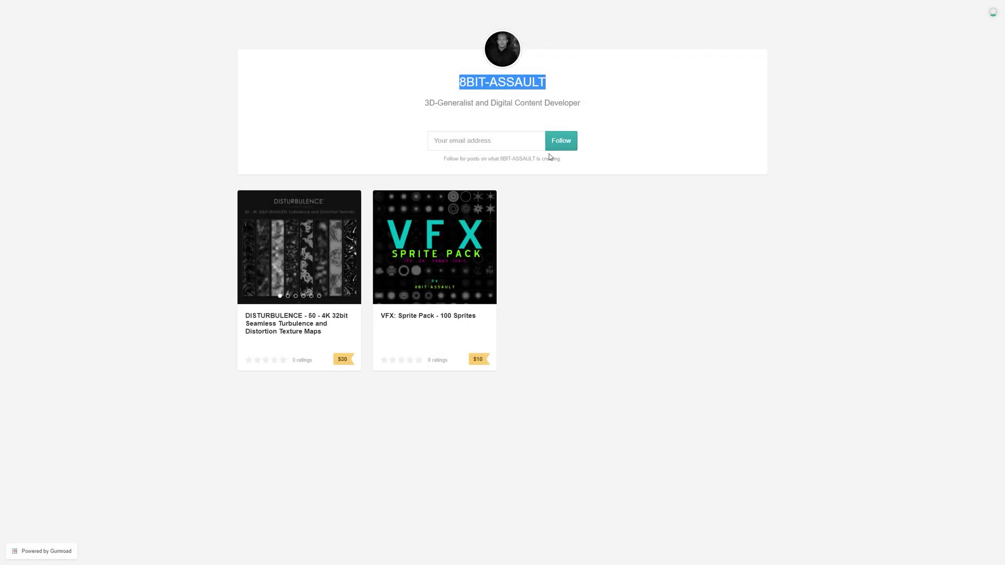
pyautogui.click(559, 234)
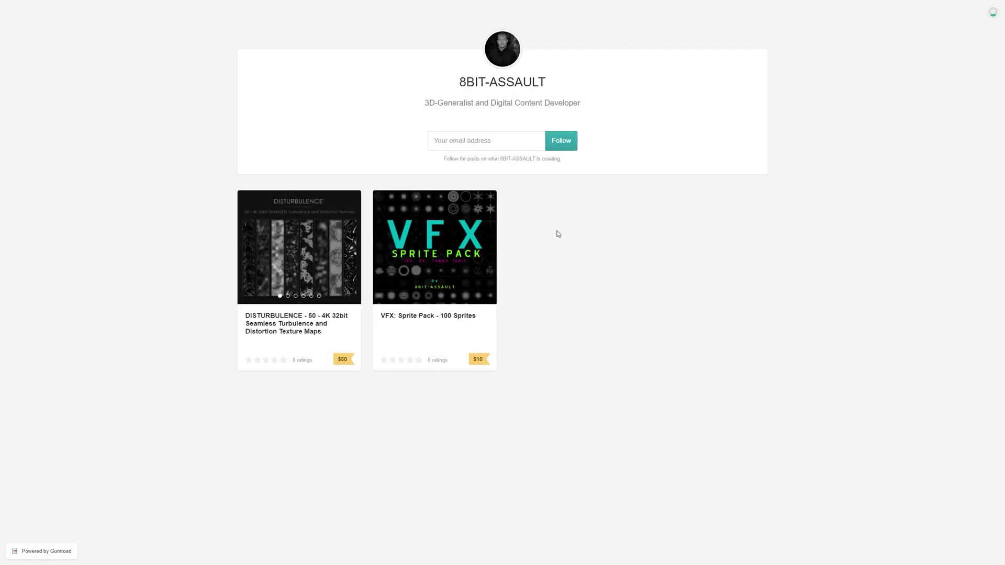
pyautogui.click(450, 230)
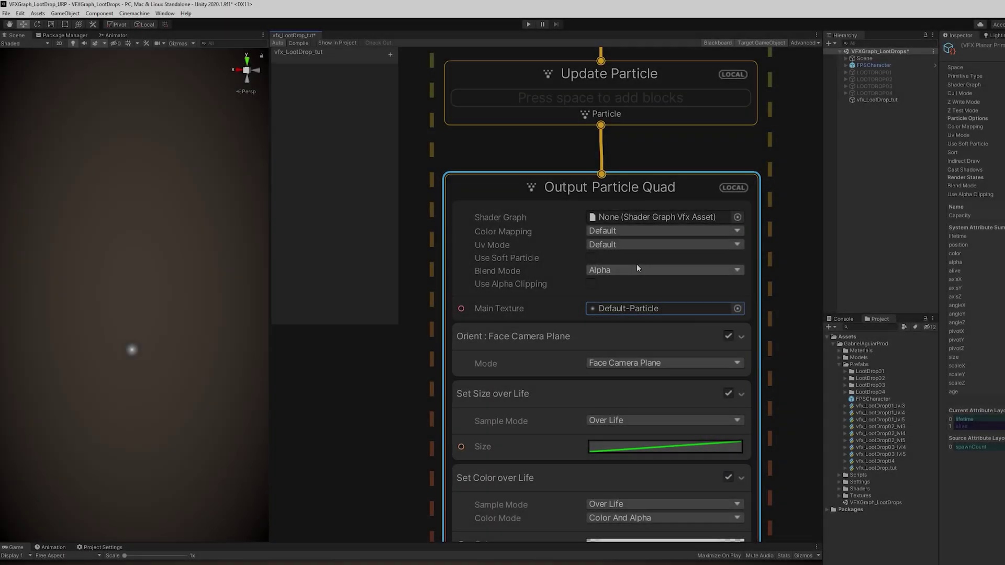
# - Change the Blend Mode of Output Particle Quad to Additive
pyautogui.click(636, 269)
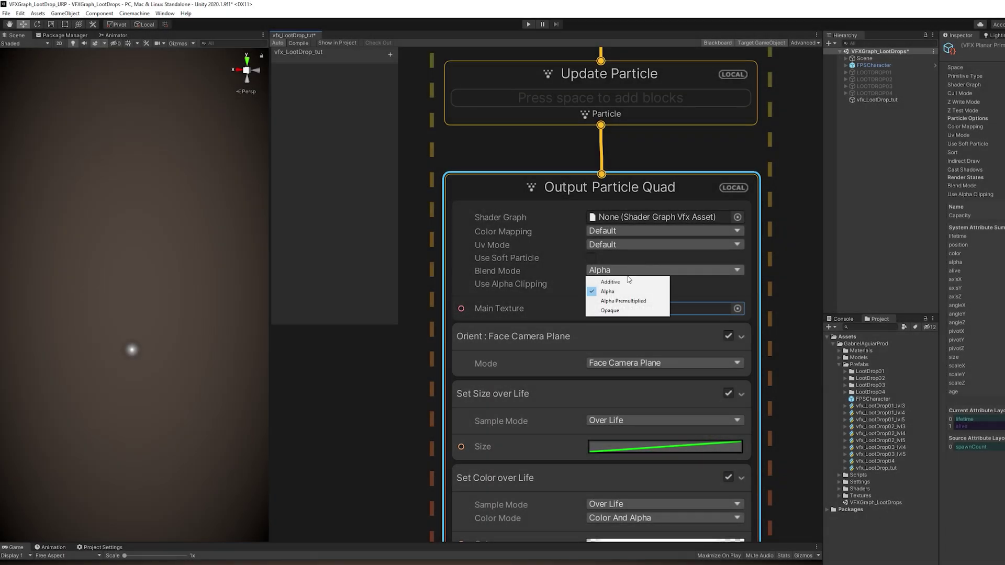
pyautogui.click(621, 281)
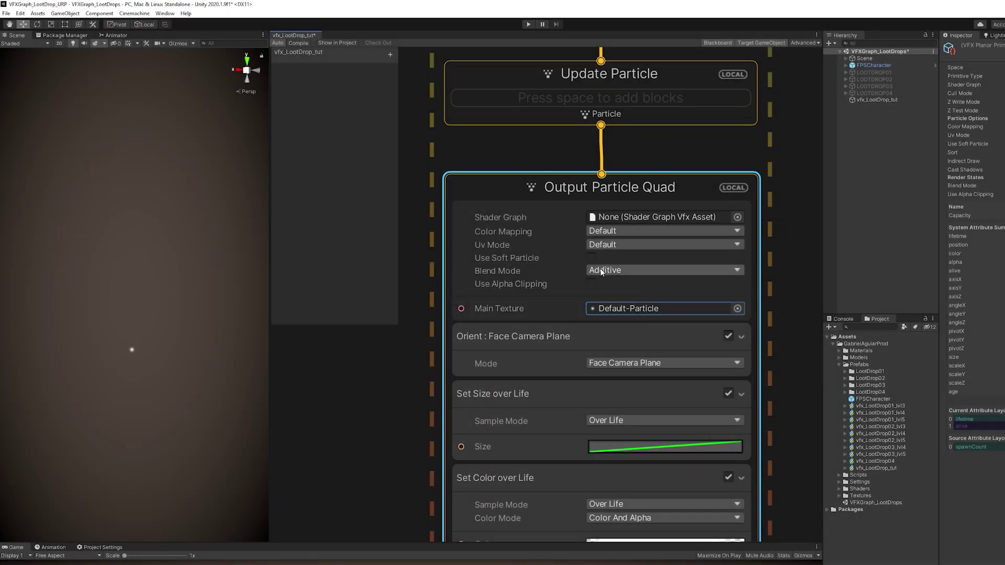
# - Add a Set Size block to the Output Particle Quad context
pyautogui.moveTo(419, 194); pyautogui.dragTo(445, 131, button='middle')
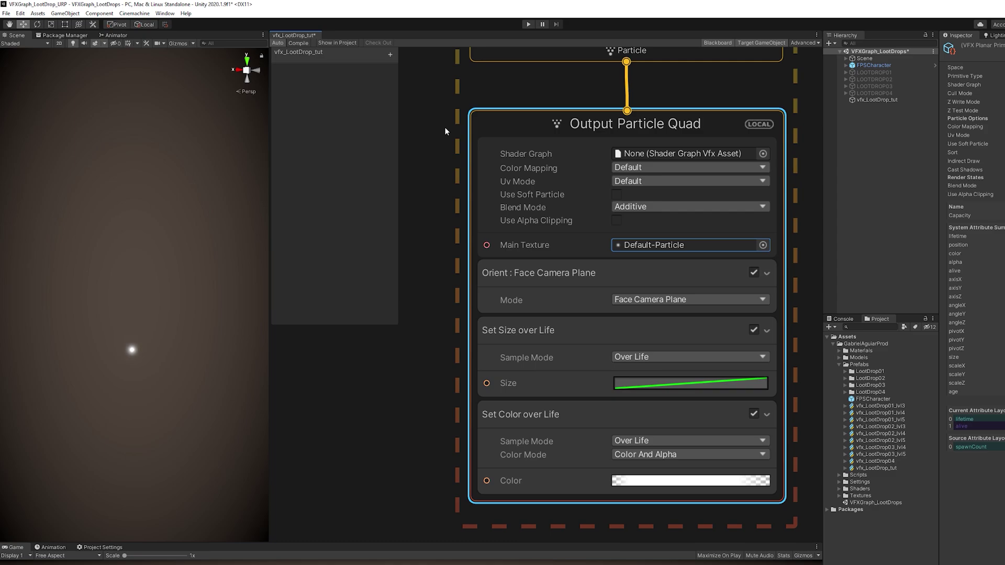
pyautogui.click(592, 438)
pyautogui.press('space')
pyautogui.write('set')
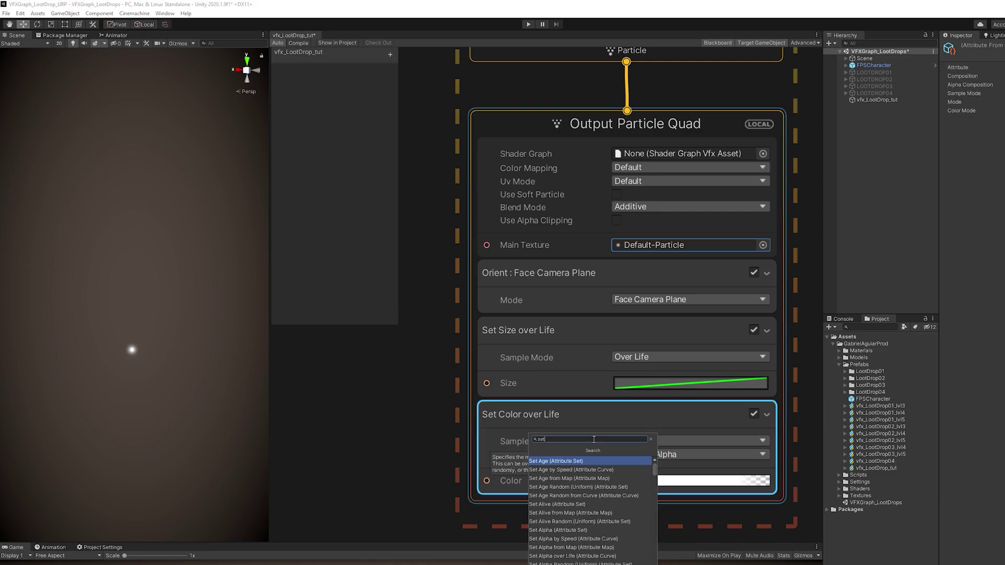
pyautogui.write(' size')
pyautogui.press('Return')
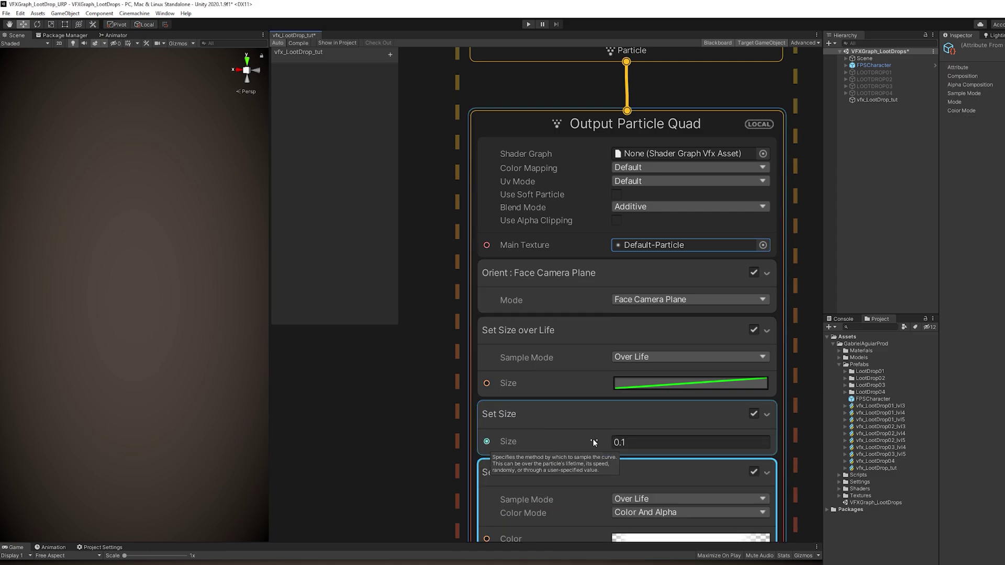
# - Reorder the Set Size block to sit below Set Color over Life and set its size to 6
pyautogui.moveTo(538, 460); pyautogui.dragTo(576, 475)
pyautogui.scroll(-3, 569, 504)
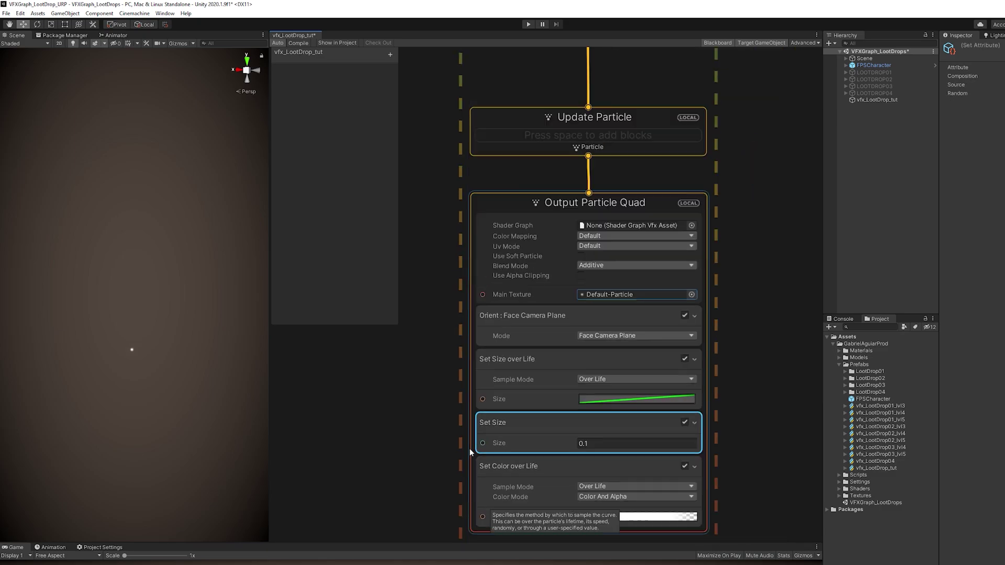
pyautogui.moveTo(563, 370); pyautogui.dragTo(566, 433)
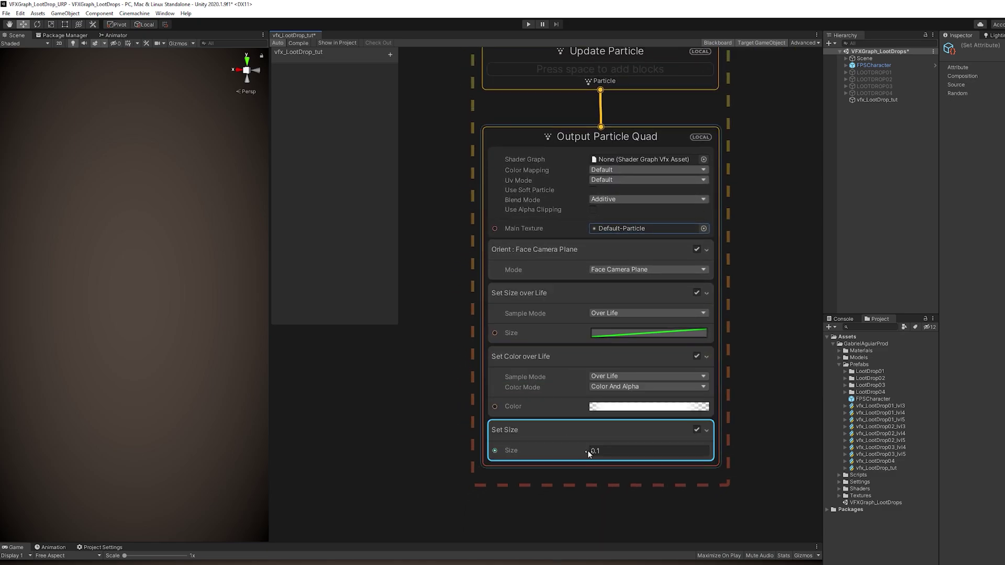
pyautogui.click(626, 453)
pyautogui.write('6')
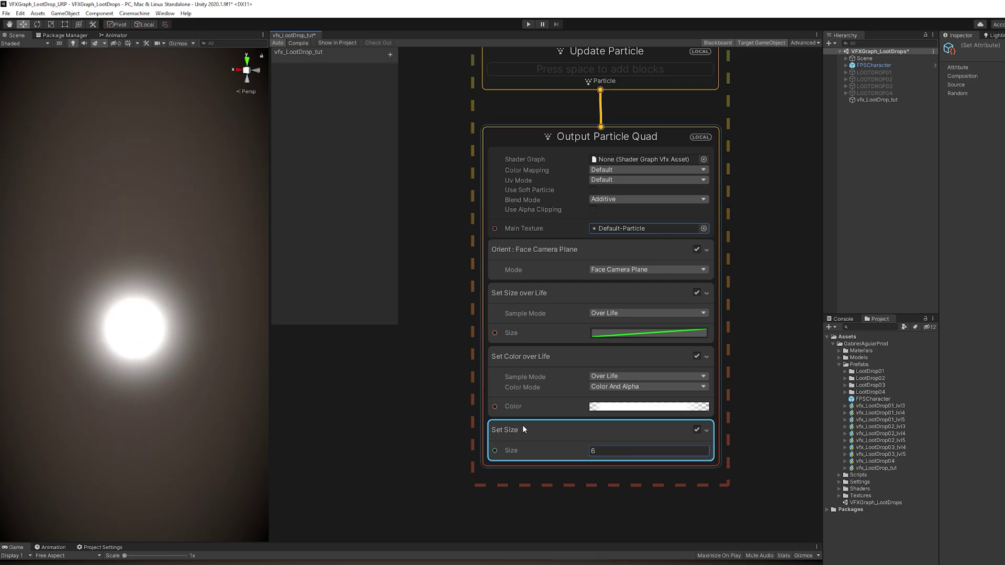
# - Place the two inner alpha keys of the Set Color over Life gradient at 40% and 60%
pyautogui.click(649, 406)
pyautogui.moveTo(647, 195); pyautogui.dragTo(673, 194)
pyautogui.write('40')
pyautogui.click(749, 195)
pyautogui.click(753, 233)
pyautogui.write('60')
pyautogui.press('Return')
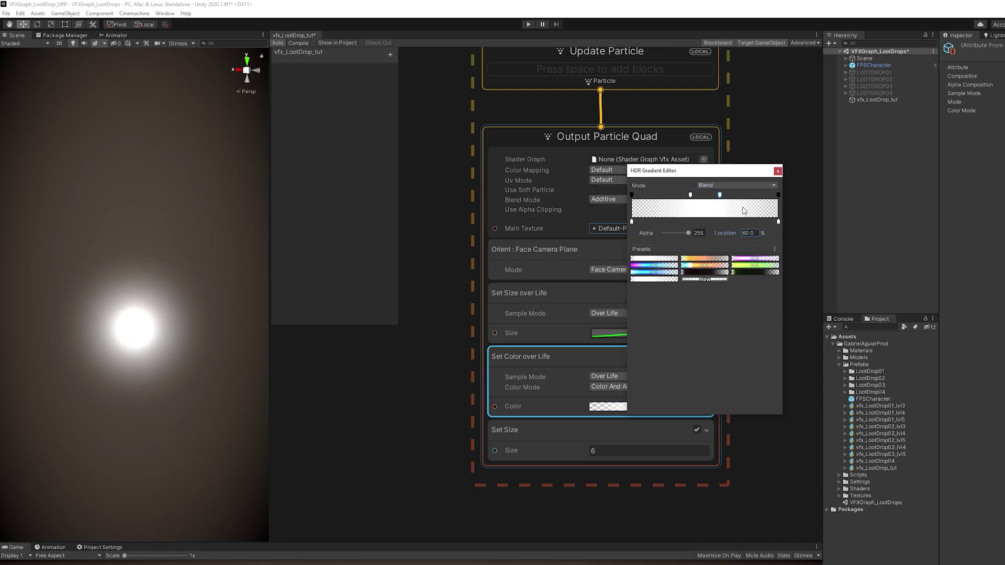
pyautogui.click(778, 171)
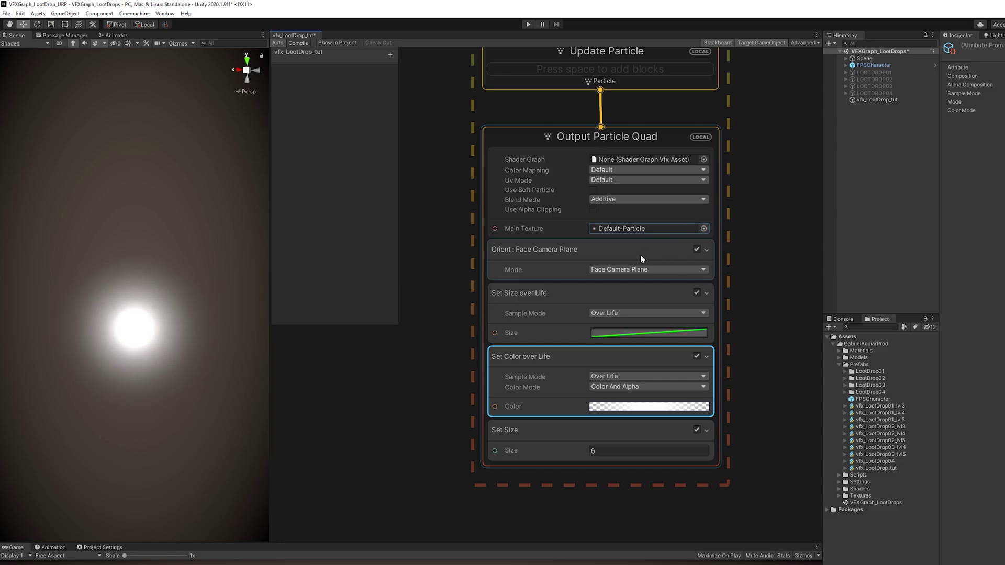
# - Reorder the Set Size over Life block to the end of Output Particle Quad, below Set Size
pyautogui.moveTo(610, 280); pyautogui.dragTo(626, 205, button='middle')
pyautogui.click(575, 231)
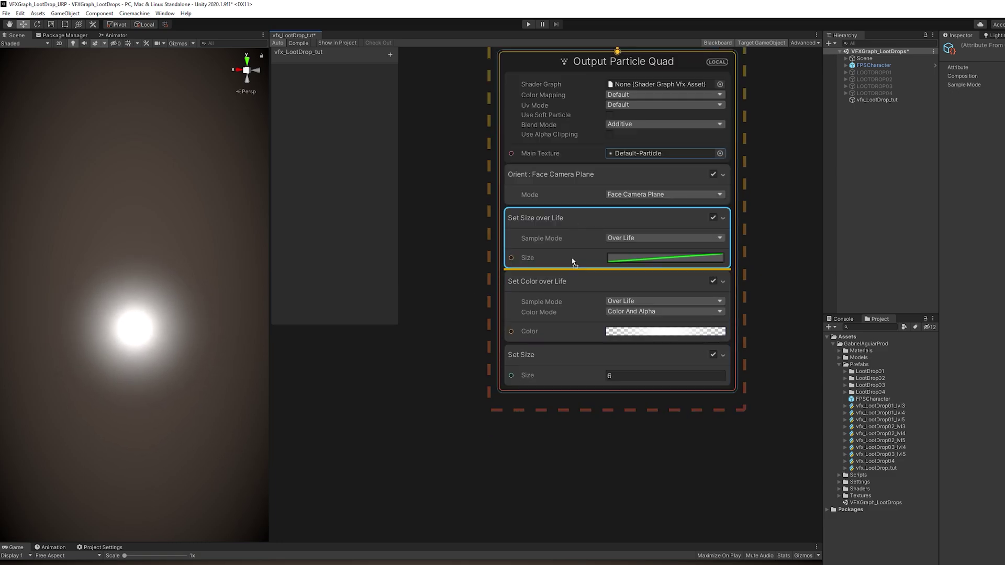
pyautogui.moveTo(567, 386); pyautogui.dragTo(564, 384)
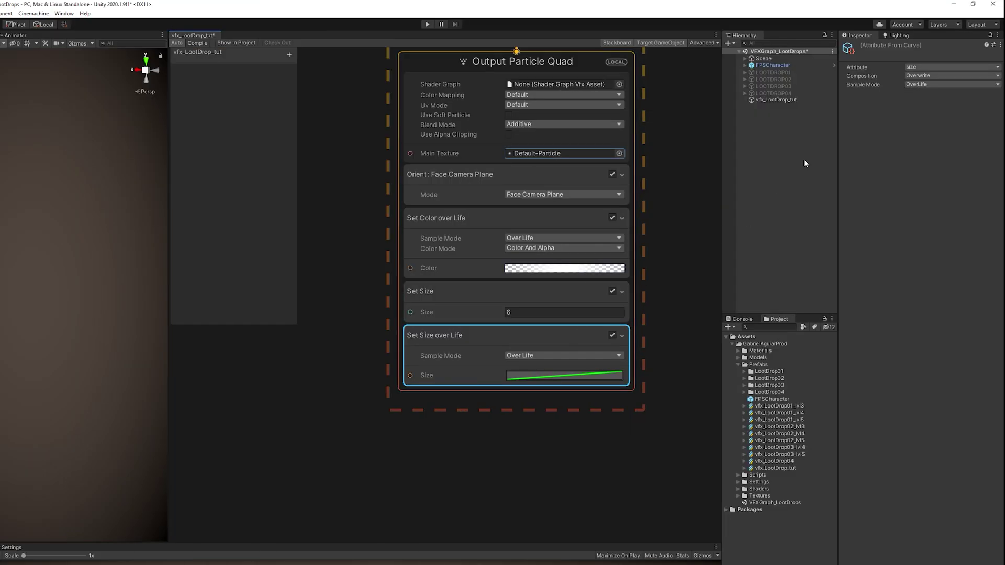
# - Set the Set Size over Life block's composition to Multiply and apply the preset with several peaks to its Size curve
pyautogui.click(928, 77)
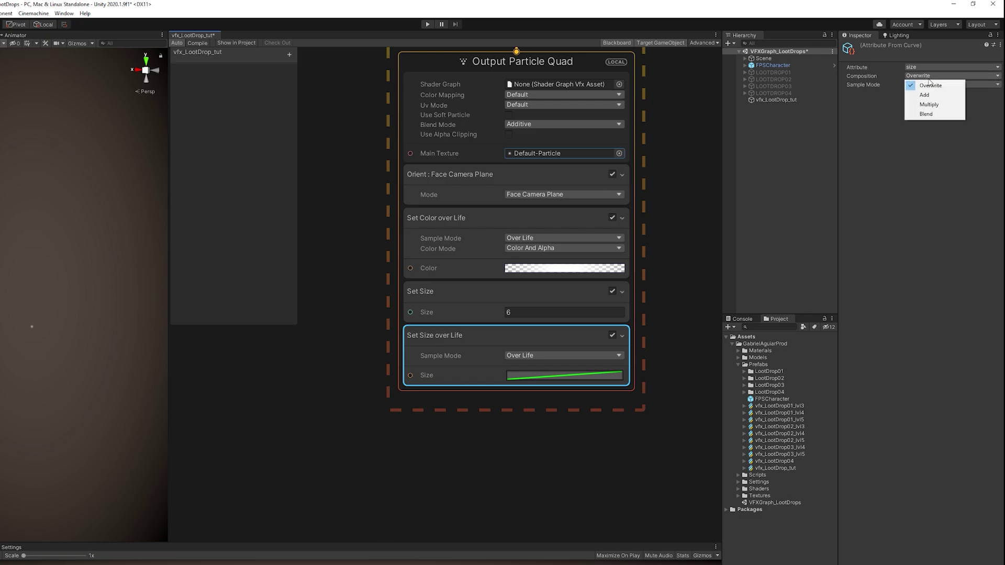
pyautogui.click(922, 105)
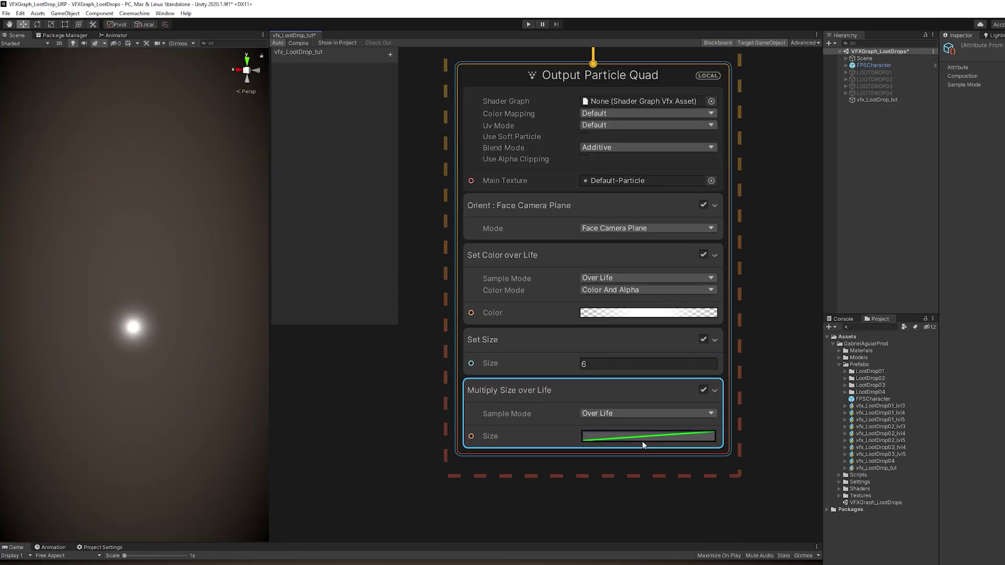
pyautogui.click(563, 376)
pyautogui.moveTo(731, 311); pyautogui.dragTo(573, 132)
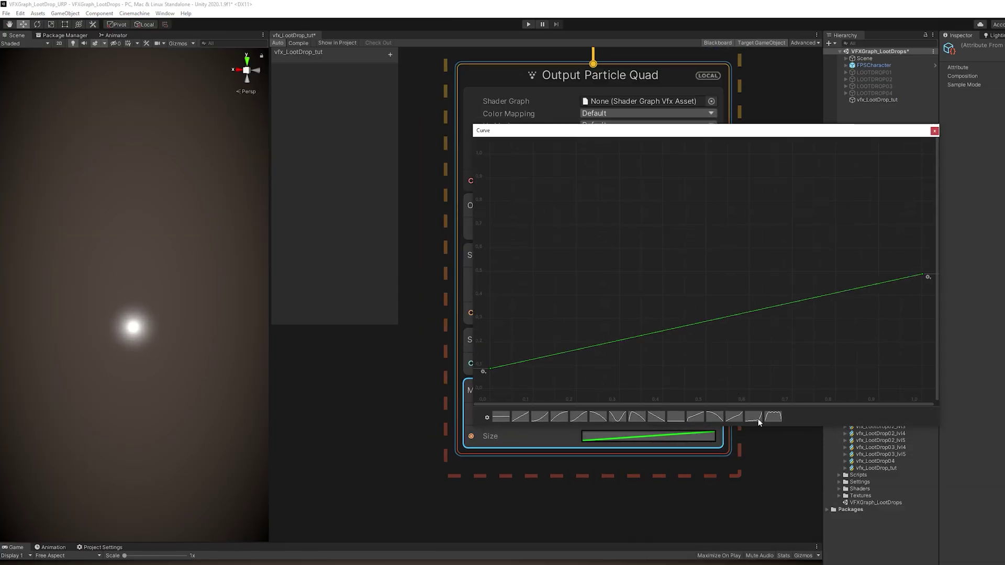
pyautogui.click(774, 417)
# - Shift the inner peaks and dips of the Size curve earlier so the first peak is at about 0.15, and close the curve editor
pyautogui.moveTo(832, 193)
pyautogui.mouseDown()
pyautogui.moveTo(731, 167)
pyautogui.moveTo(628, 167)
pyautogui.moveTo(642, 222)
pyautogui.moveTo(641, 199)
pyautogui.mouseUp()
pyautogui.click(636, 244)
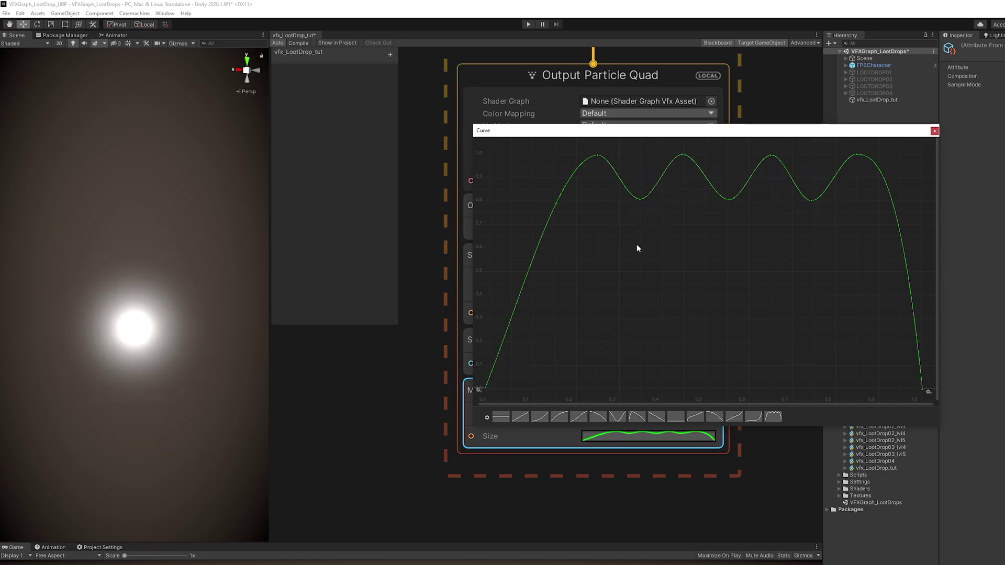
pyautogui.moveTo(574, 233); pyautogui.dragTo(879, 137)
pyautogui.moveTo(595, 178); pyautogui.dragTo(551, 178)
pyautogui.click(656, 266)
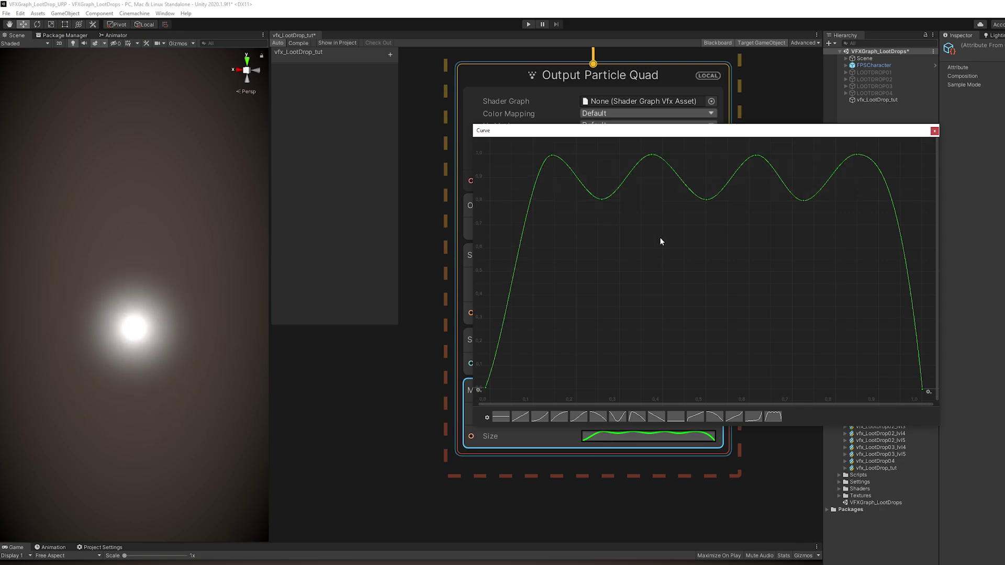
pyautogui.click(935, 131)
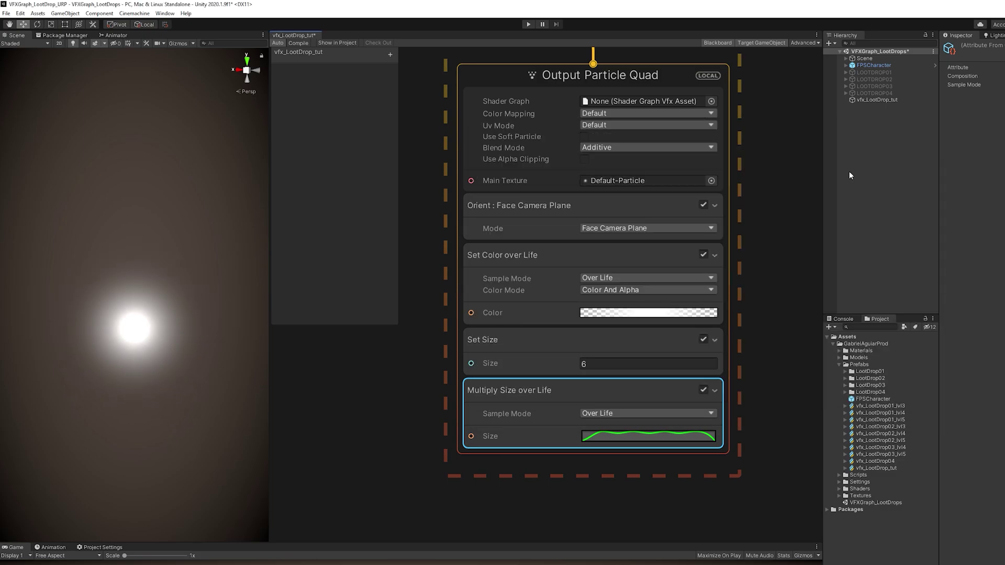
# - Create a Sphere and an empty GameObject in the scene, and reset the empty object's transform
pyautogui.rightClick(872, 133)
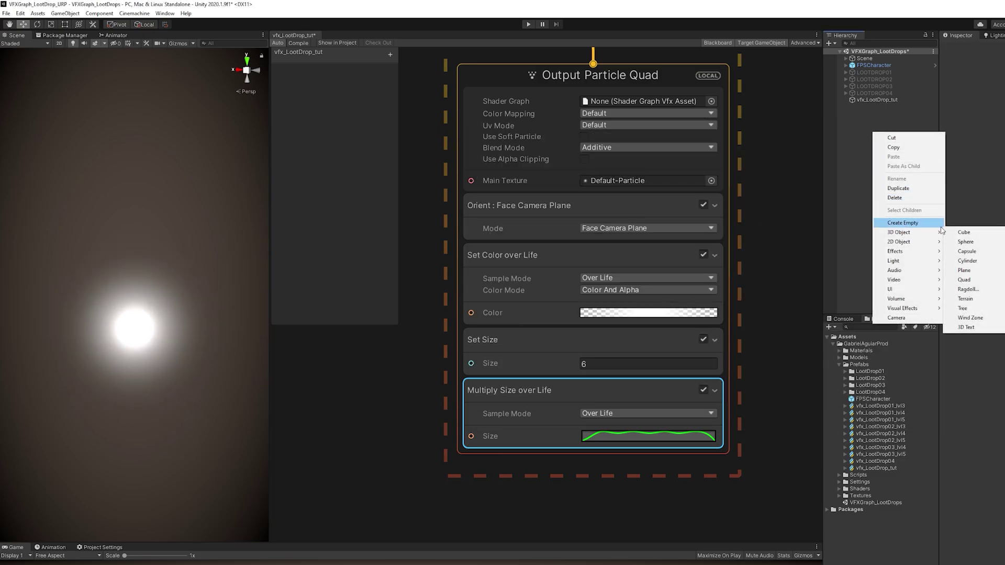
pyautogui.click(965, 241)
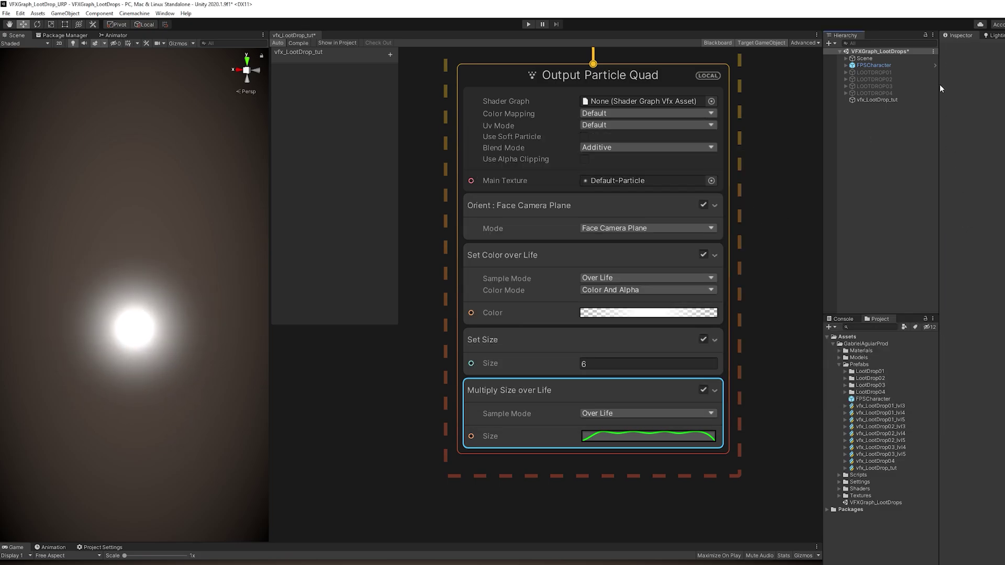
pyautogui.rightClick(865, 126)
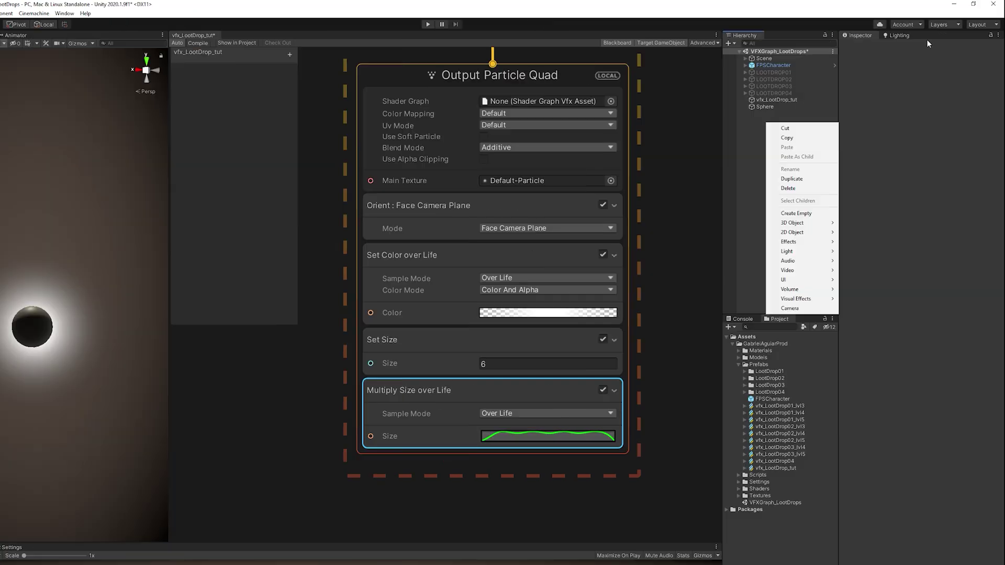
pyautogui.click(902, 213)
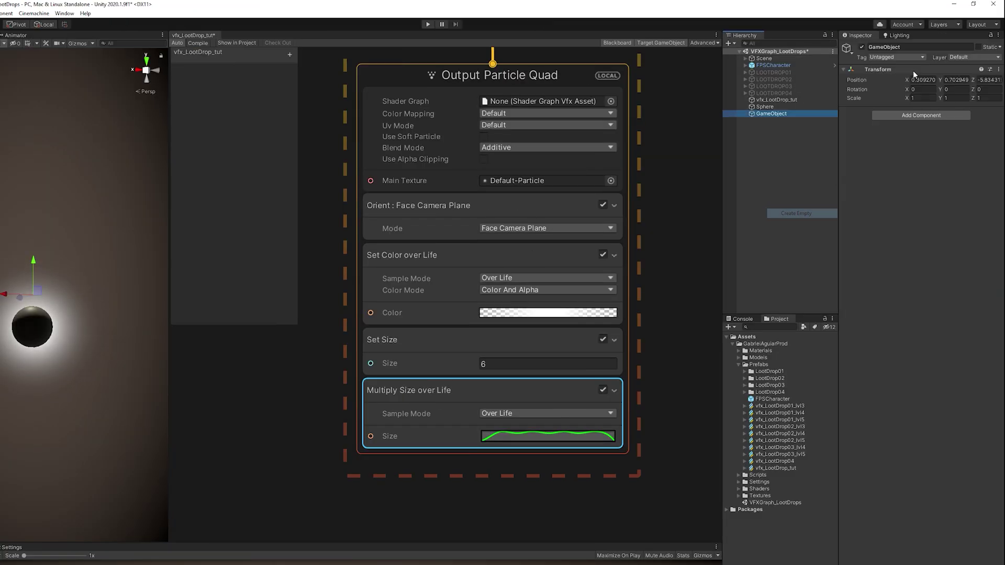
pyautogui.rightClick(912, 70)
pyautogui.click(925, 77)
# - Place the empty GameObject above vfx_LootDrop_tut and parent vfx_LootDrop_tut and the Sphere under it
pyautogui.moveTo(776, 114); pyautogui.dragTo(779, 100)
pyautogui.click(777, 106)
pyautogui.keyDown('shift'); pyautogui.click(771, 113); pyautogui.keyUp('shift')
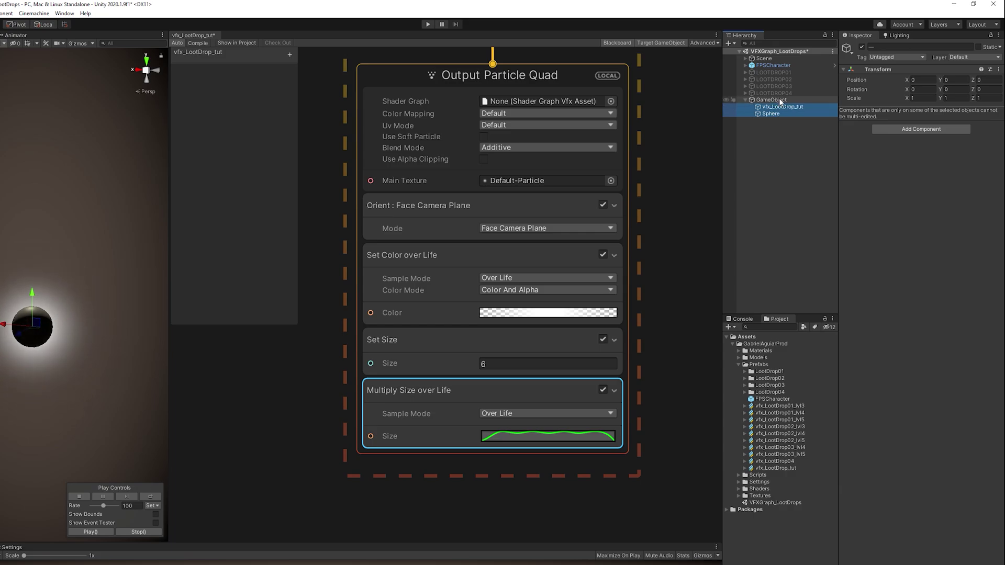
# - Rename the parent GameObject to LOOTDROPTUT
pyautogui.click(779, 99)
pyautogui.click(920, 47)
pyautogui.write('LOOTDROPT')
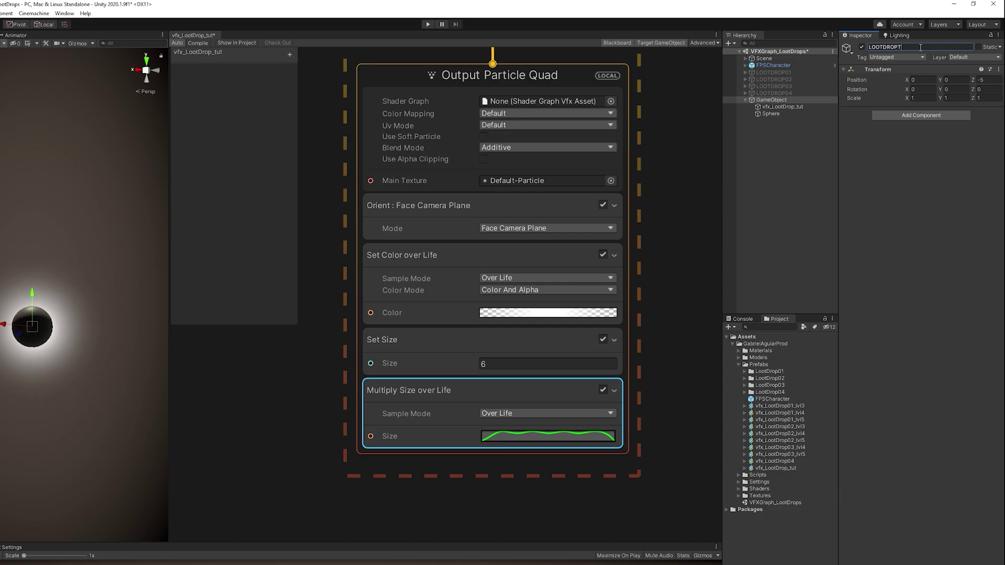
pyautogui.write('UT')
pyautogui.press('Return')
# - Rename the child Sphere to LootObject and save the scene
pyautogui.click(774, 112)
pyautogui.click(776, 115)
pyautogui.write('Lo')
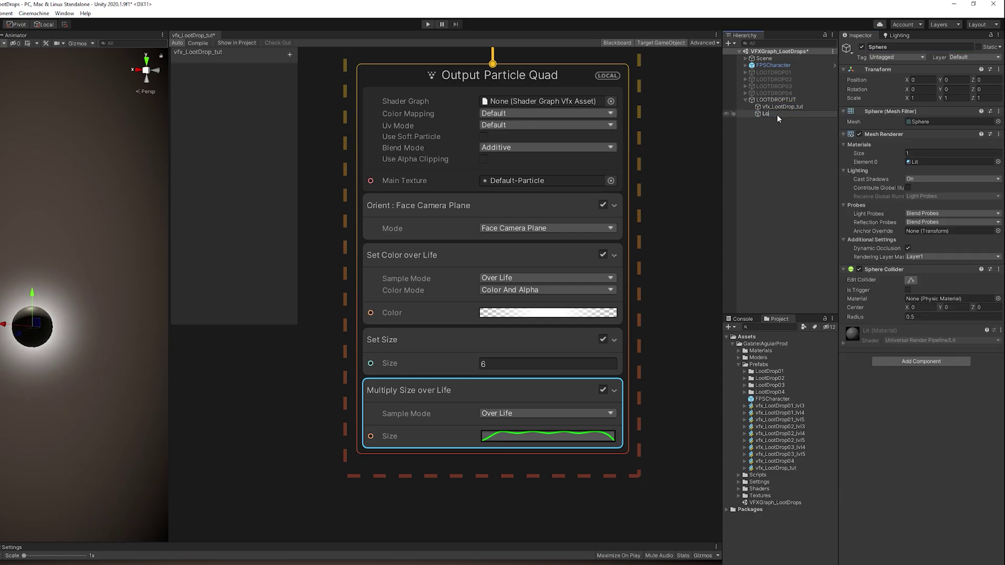
pyautogui.write('otObject')
pyautogui.press('Return')
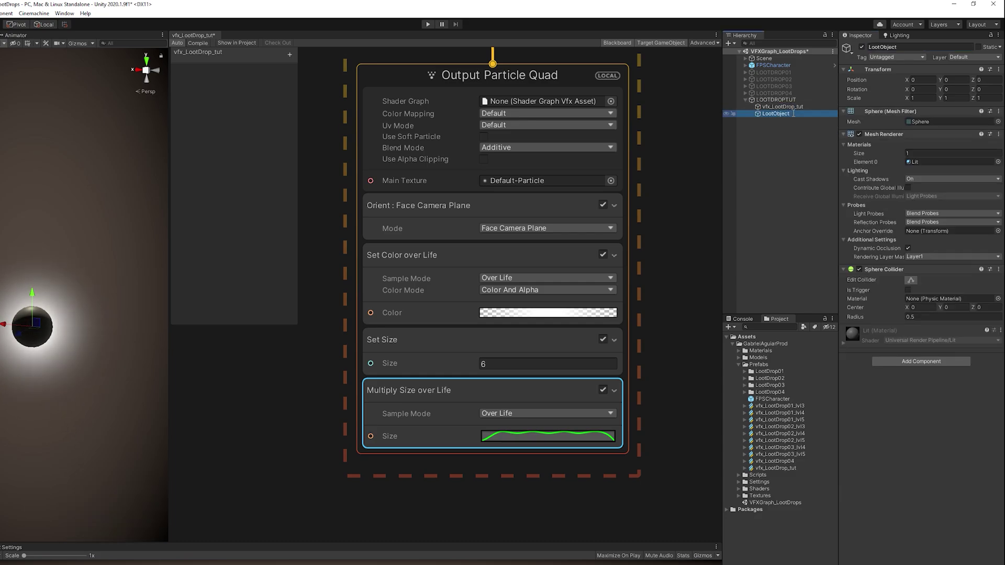
pyautogui.click(767, 152)
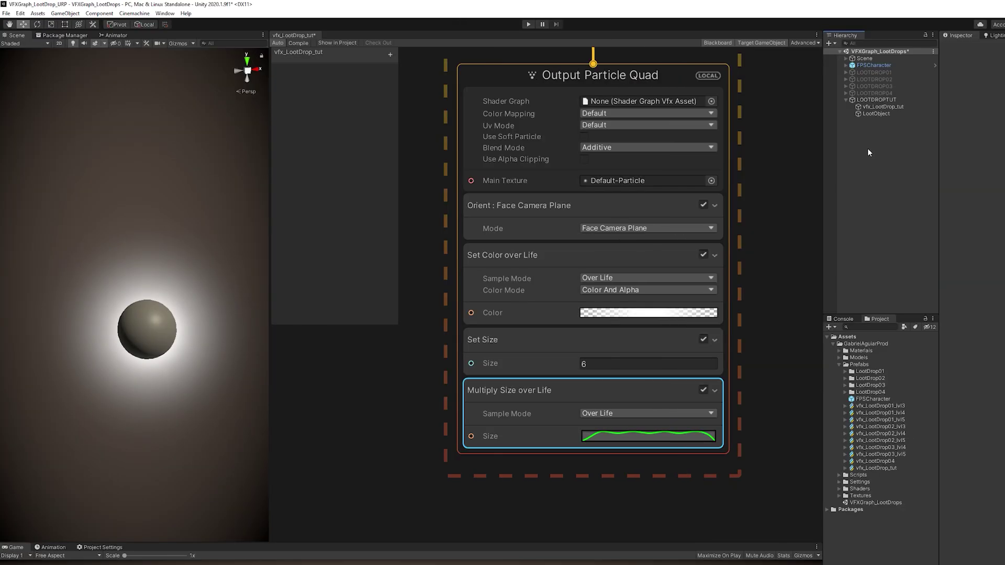
pyautogui.hotkey('ctrl', 's')
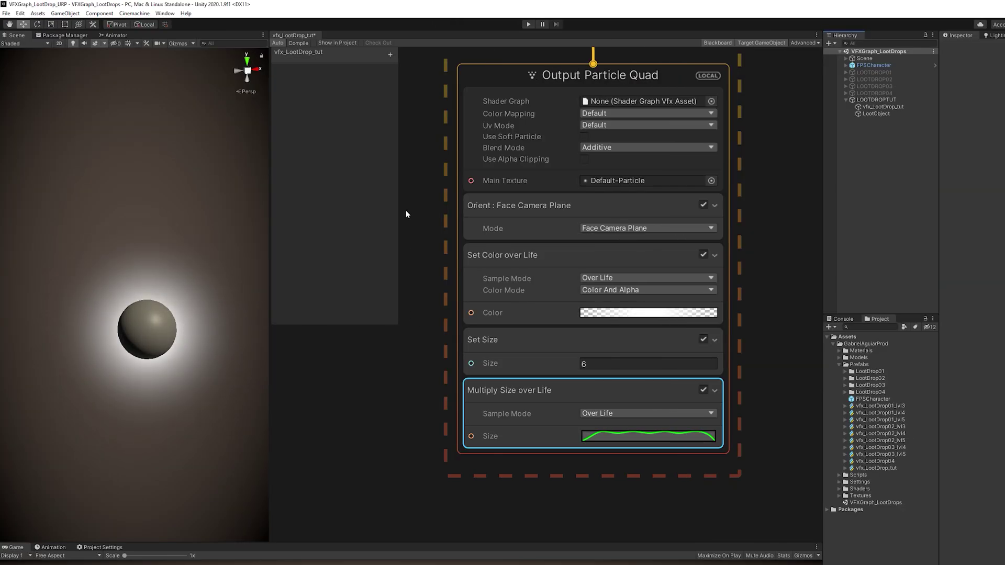
# - Add a Color property named Color01 to the graph's blackboard
pyautogui.click(390, 54)
pyautogui.click(410, 92)
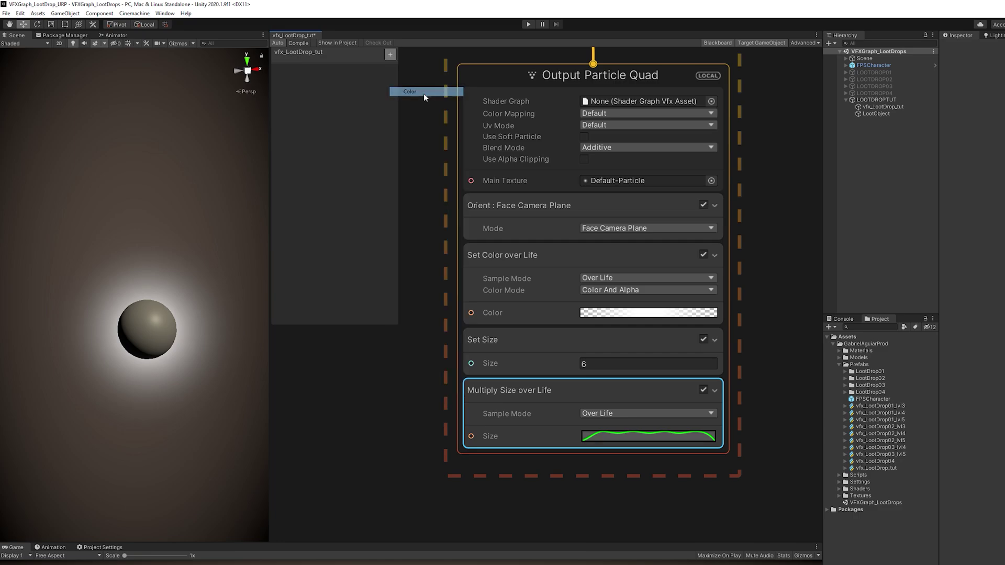
pyautogui.doubleClick(303, 71)
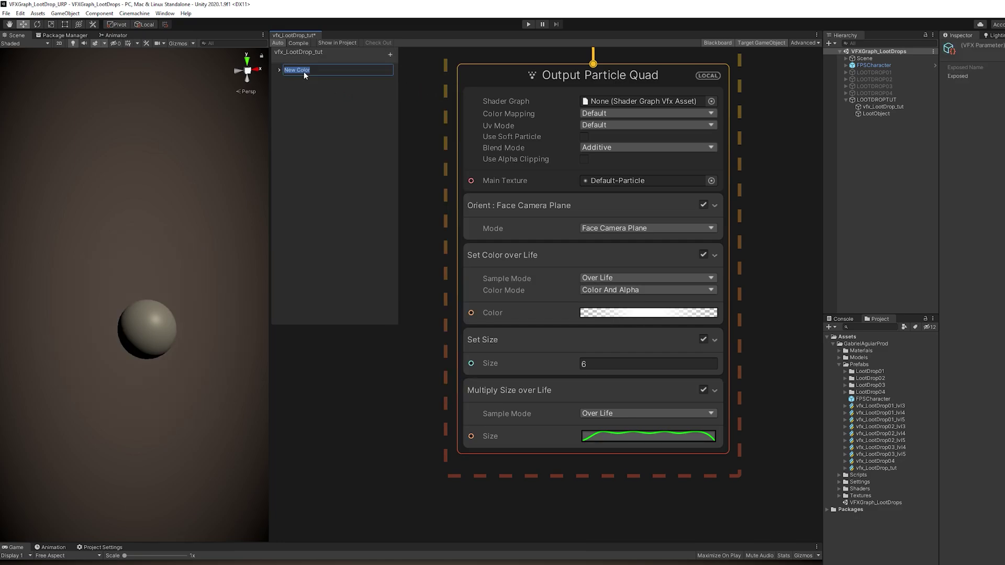
pyautogui.write('Color01')
pyautogui.press('Return')
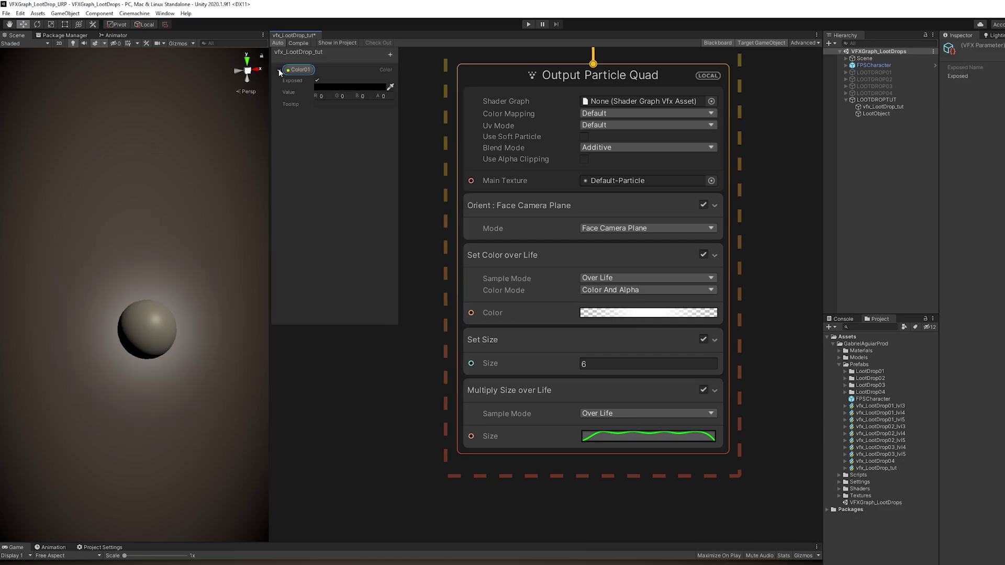
# - Set the value of the Color01 property to fully opaque white
pyautogui.click(380, 91)
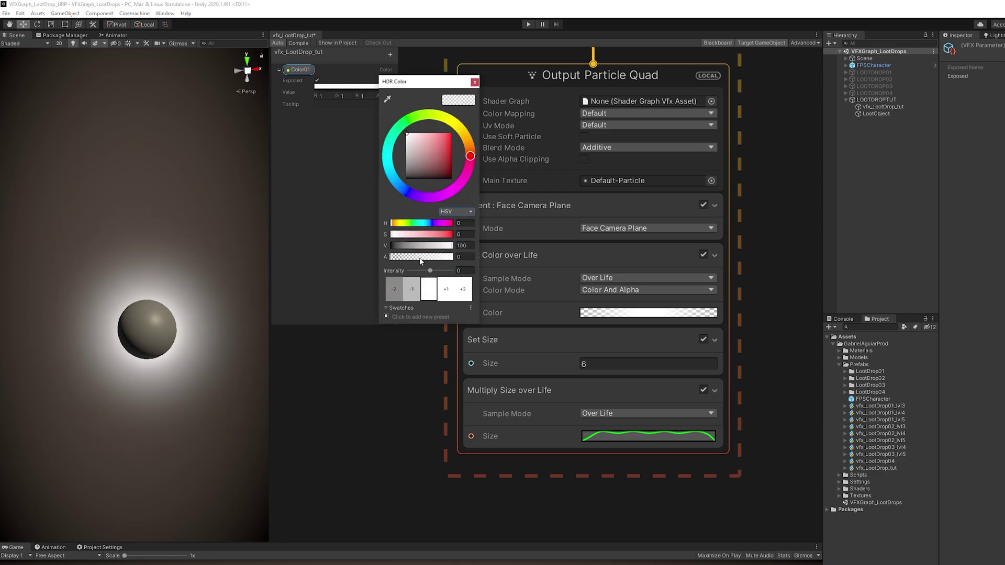
pyautogui.moveTo(421, 258); pyautogui.dragTo(487, 113)
pyautogui.click(475, 83)
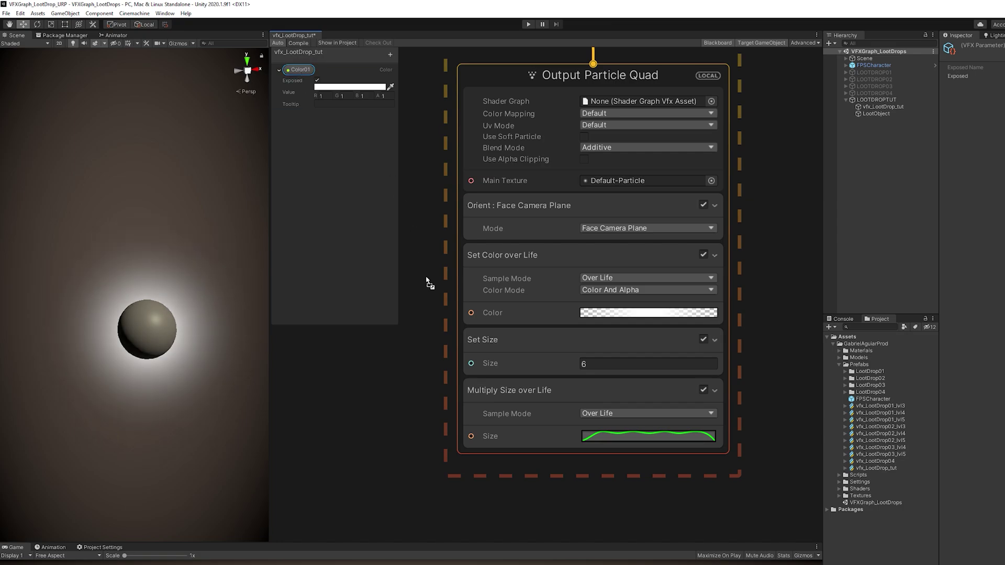
# - Place Color01 in the graph and connect it to a new Set Color block above Set Color over Life
pyautogui.moveTo(421, 311); pyautogui.dragTo(432, 311)
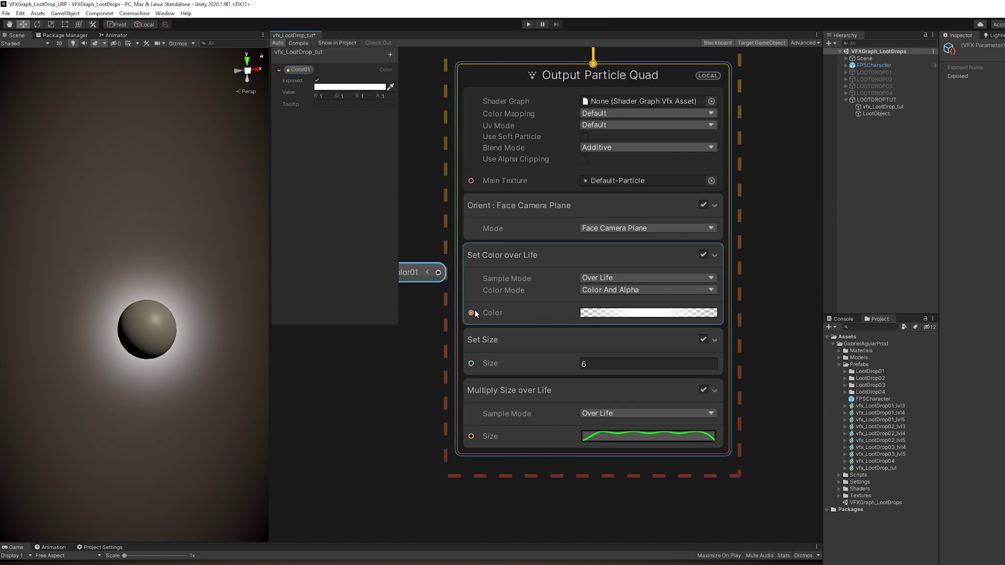
pyautogui.scroll(-2, 536, 314)
pyautogui.click(535, 312)
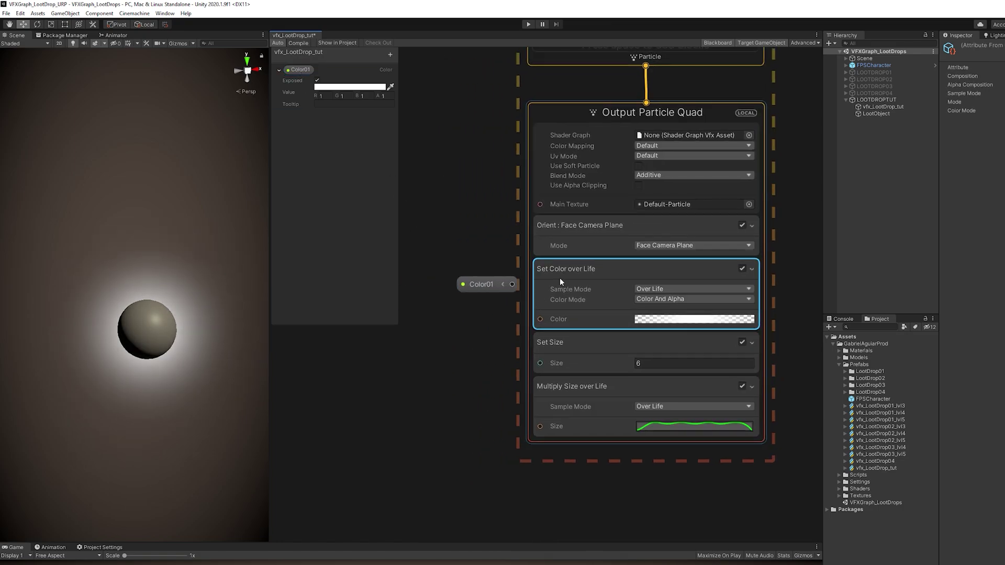
pyautogui.press('space')
pyautogui.write('set color')
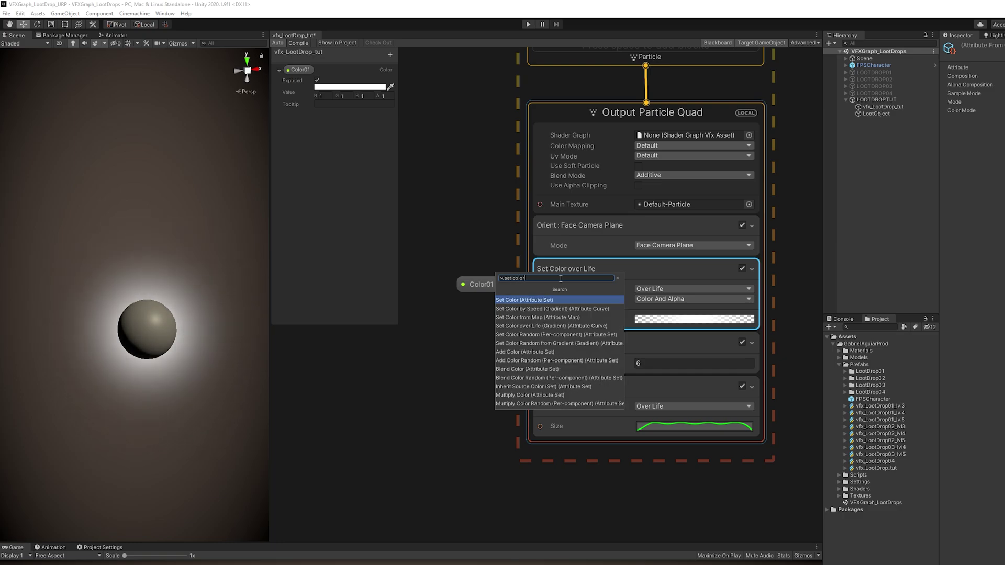
pyautogui.click(555, 300)
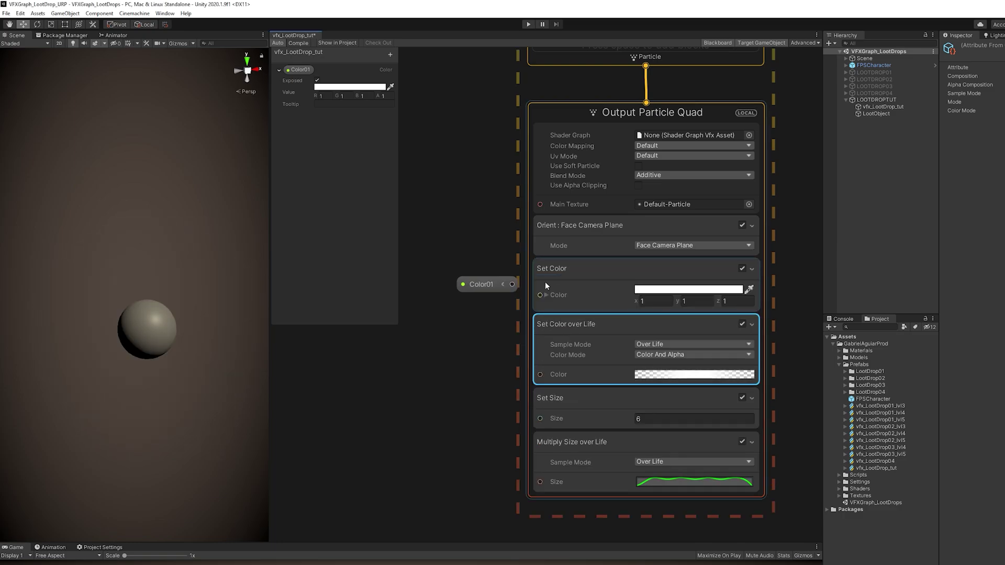
pyautogui.moveTo(540, 294); pyautogui.dragTo(482, 303)
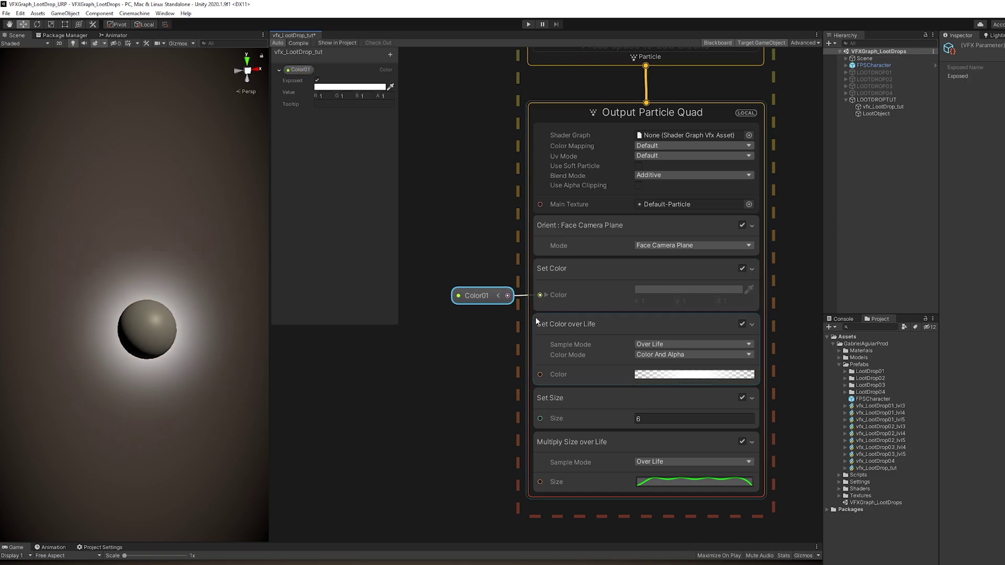
# - Set the composition of the Set Color over Life block to Multiply
pyautogui.click(564, 340)
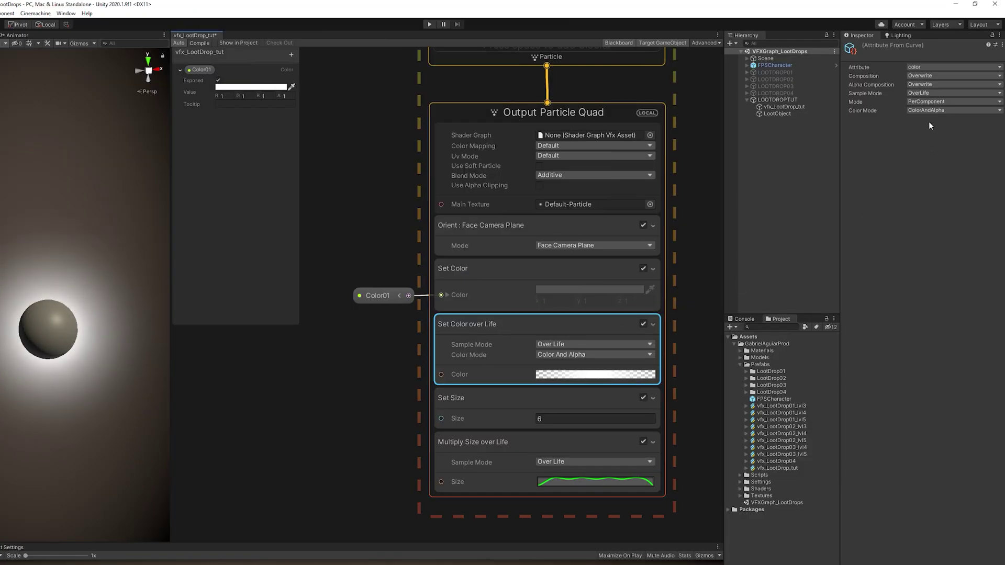
pyautogui.click(925, 76)
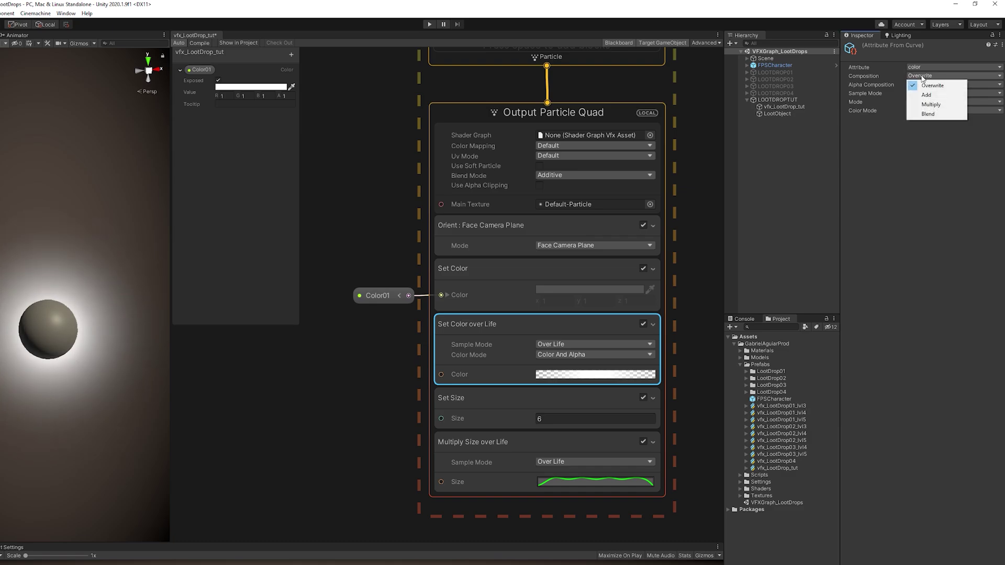
pyautogui.click(933, 105)
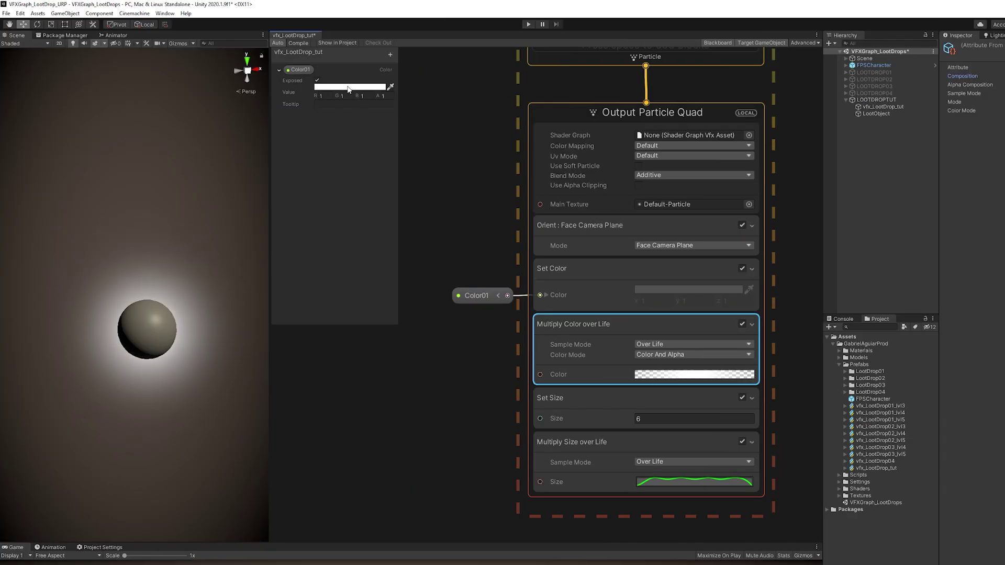
# - Try an orange tint on the Color01 property and cancel the color change
pyautogui.click(251, 86)
pyautogui.click(317, 136)
pyautogui.moveTo(416, 137)
pyautogui.mouseDown()
pyautogui.moveTo(405, 112)
pyautogui.moveTo(427, 128)
pyautogui.moveTo(413, 122)
pyautogui.mouseUp()
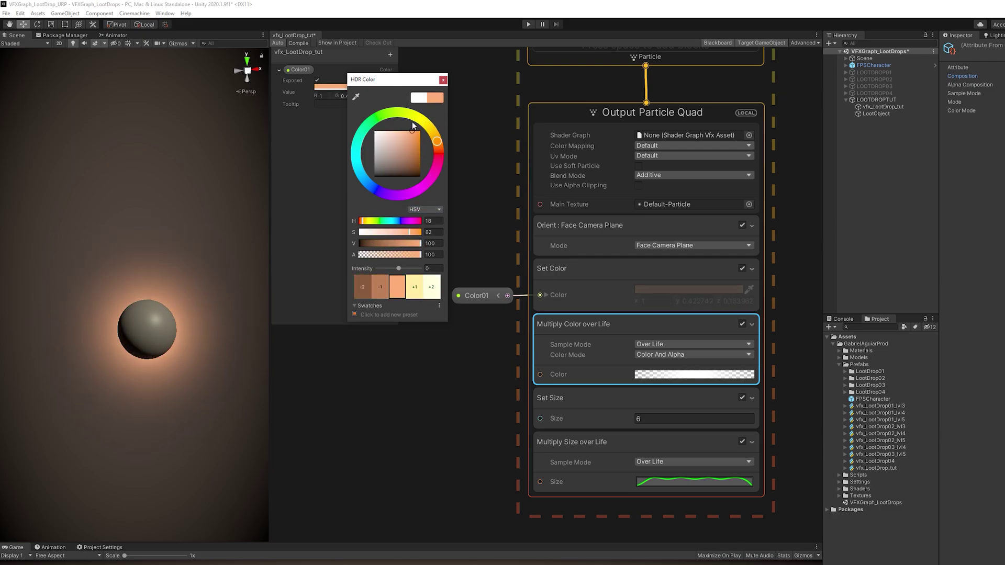
pyautogui.press('Escape')
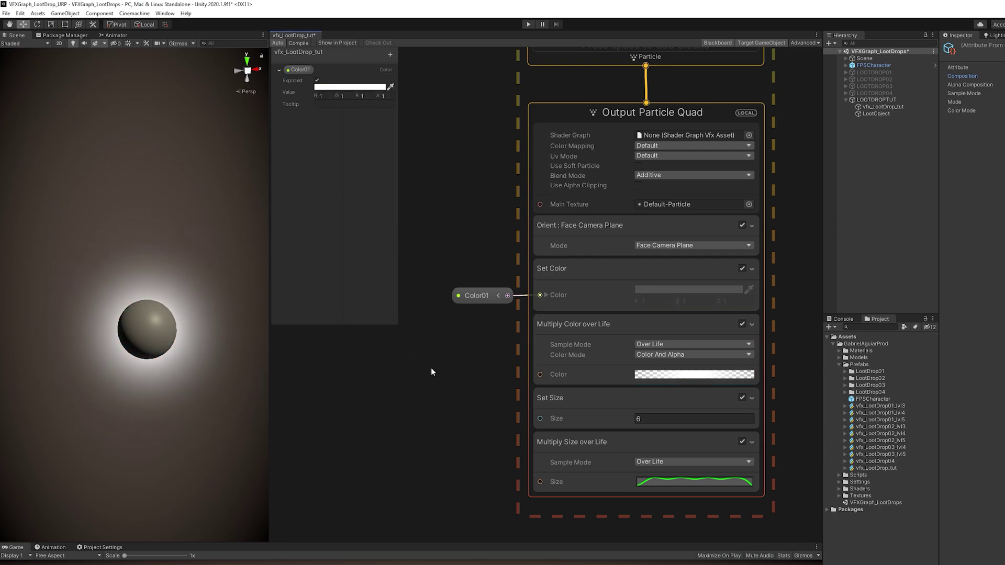
# - Add a Texture2D property named Tex01_Glow and connect it to the Main Texture input of Output Particle Quad
pyautogui.click(390, 54)
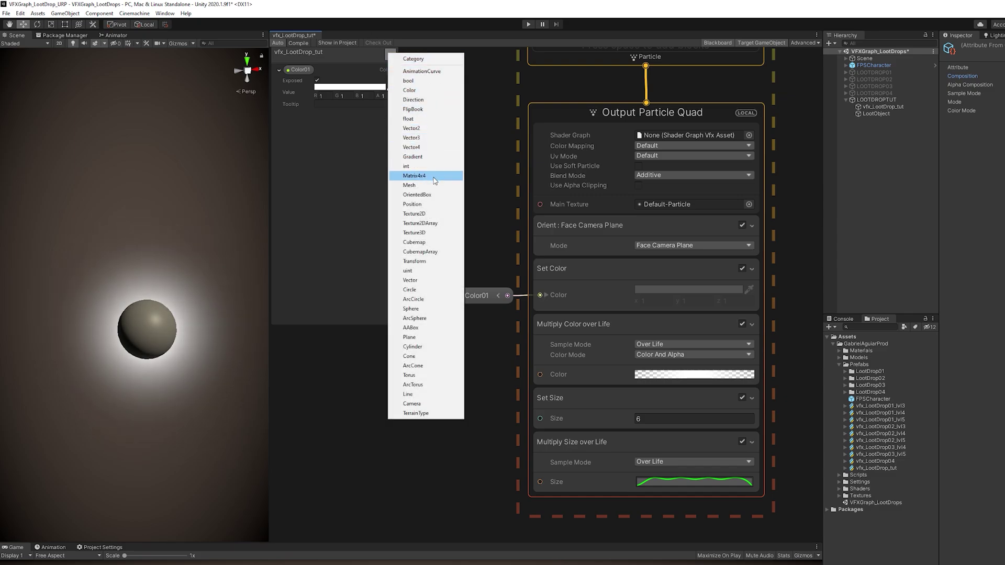
pyautogui.click(427, 215)
pyautogui.doubleClick(303, 120)
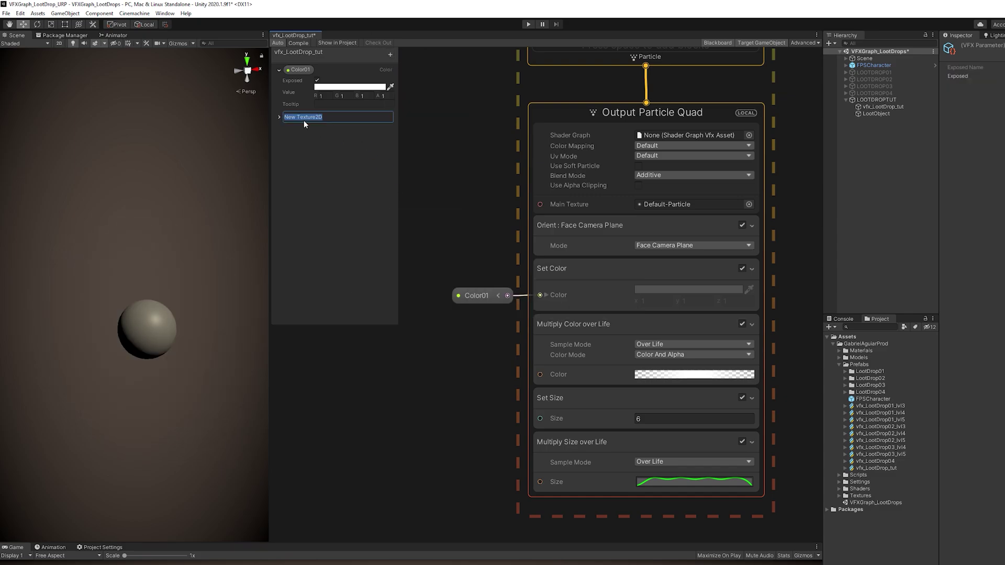
pyautogui.write('Text')
pyautogui.press('BackSpace')
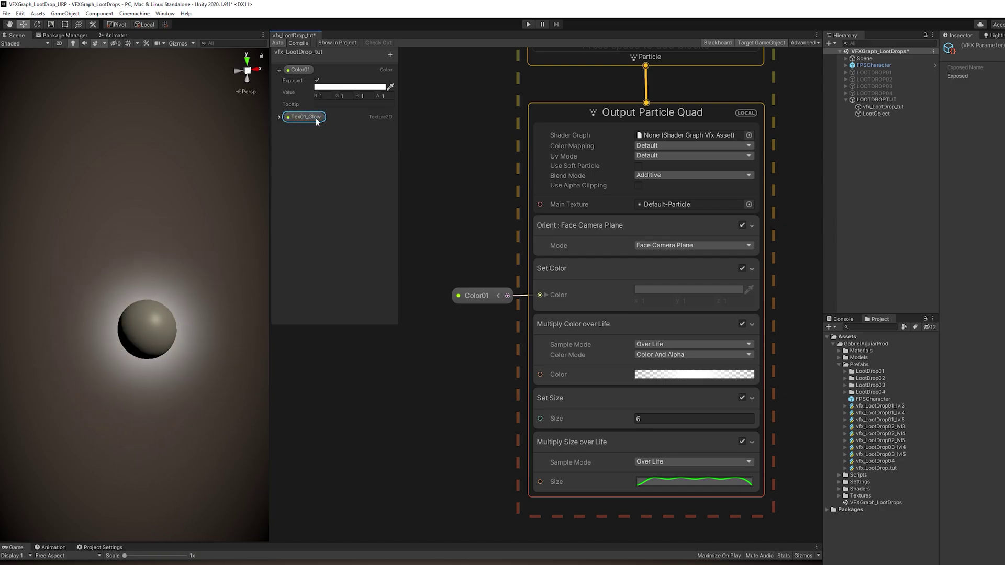
pyautogui.moveTo(317, 122); pyautogui.dragTo(497, 200)
pyautogui.moveTo(514, 203); pyautogui.dragTo(539, 204)
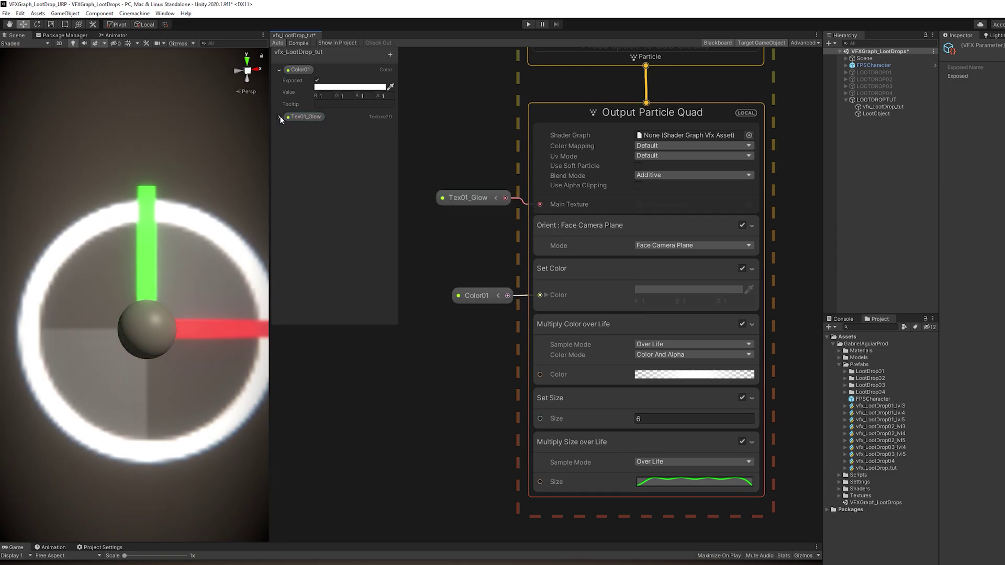
# - Set the default value of the Tex01_Glow property to the Default-Particle texture
pyautogui.click(279, 117)
pyautogui.click(391, 136)
pyautogui.write('def')
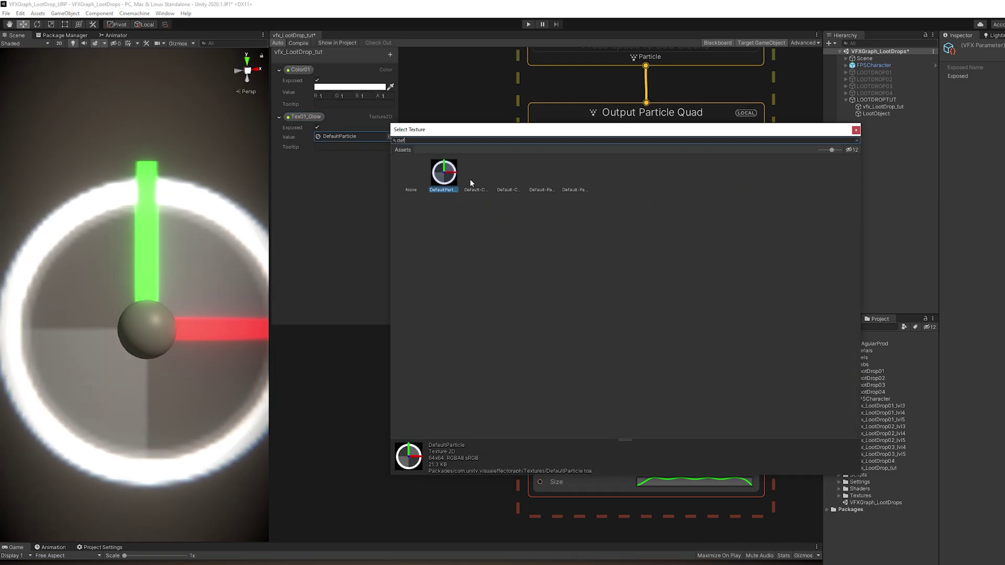
pyautogui.doubleClick(542, 173)
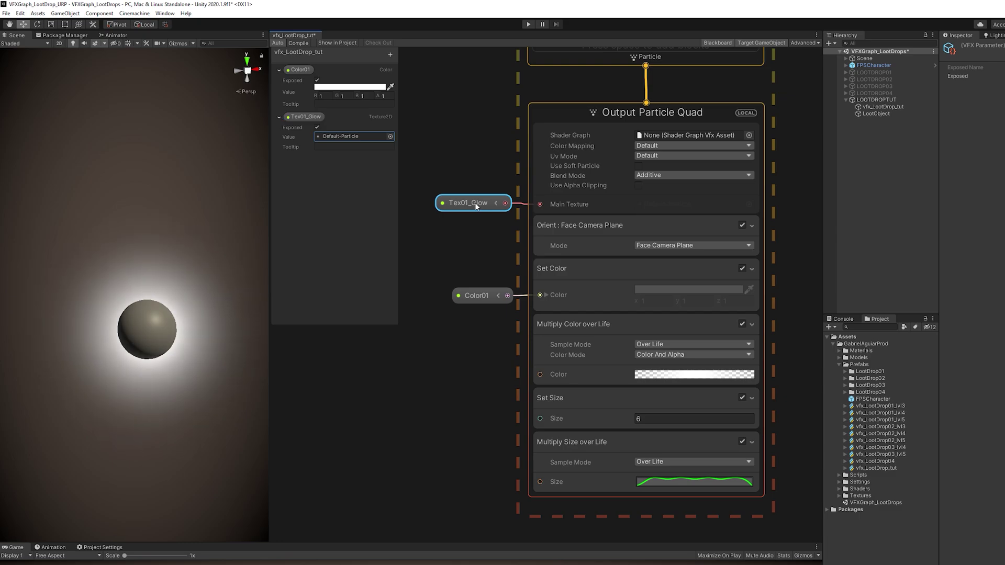
# - Group all the nodes of the particle system and name the group GLOW
pyautogui.press('a')
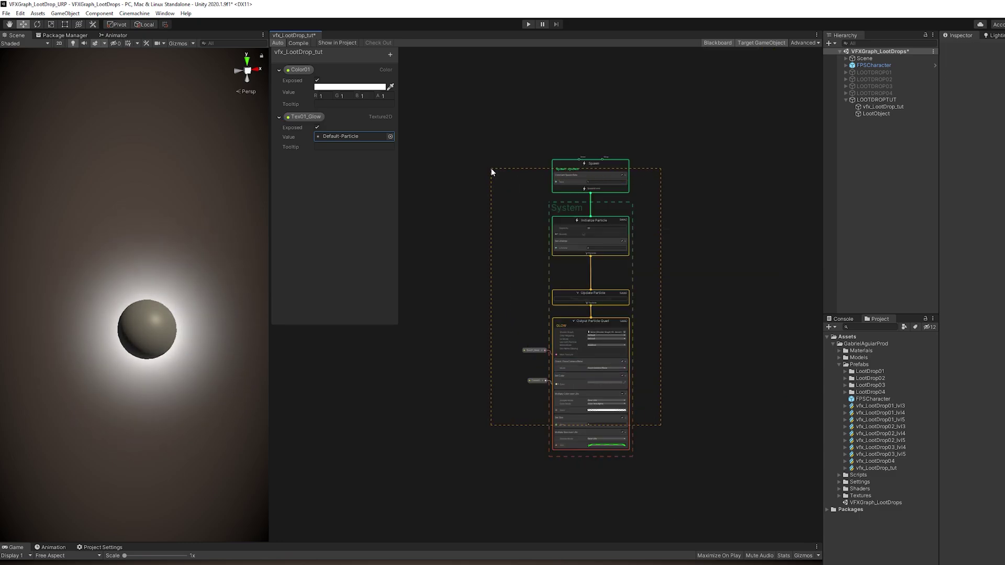
pyautogui.moveTo(491, 168); pyautogui.dragTo(492, 169)
pyautogui.rightClick(568, 163)
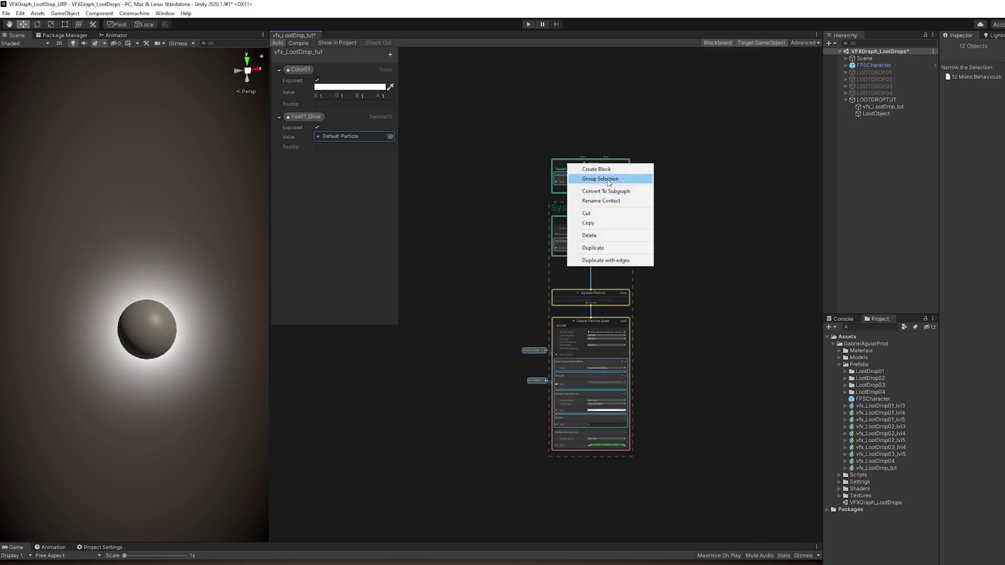
pyautogui.click(609, 181)
pyautogui.scroll(3, 560, 148)
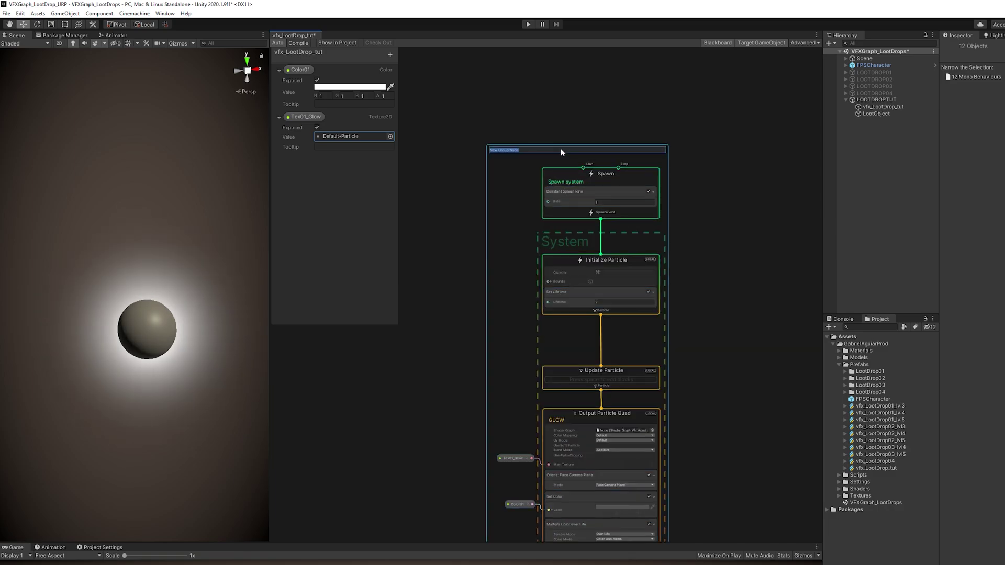
pyautogui.write('GLOW')
pyautogui.press('Return')
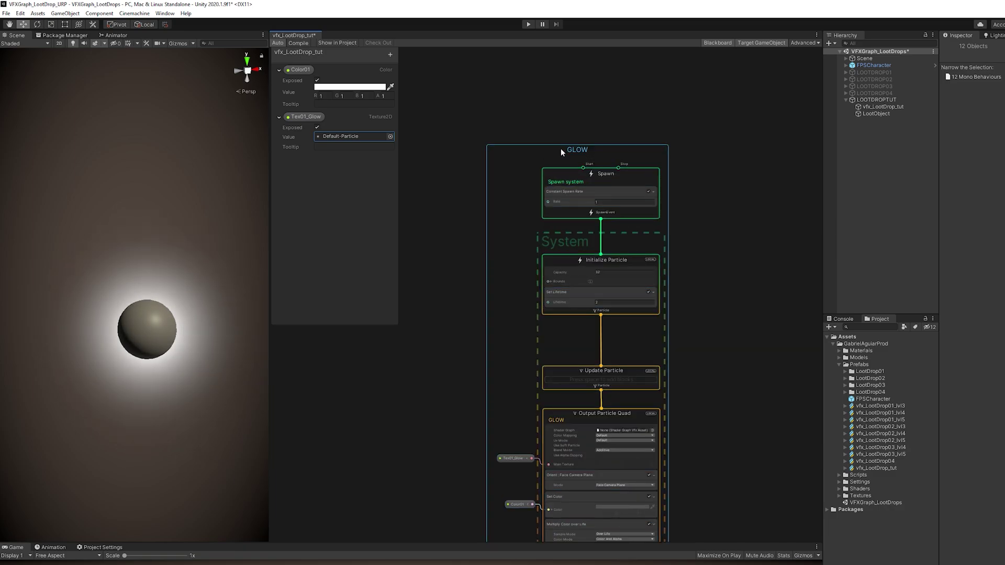
# - Duplicate the GLOW group, place the copy beside the original and rename it GLOW GROUND
pyautogui.moveTo(673, 132); pyautogui.dragTo(573, 143, button='middle')
pyautogui.hotkey('ctrl', 'd')
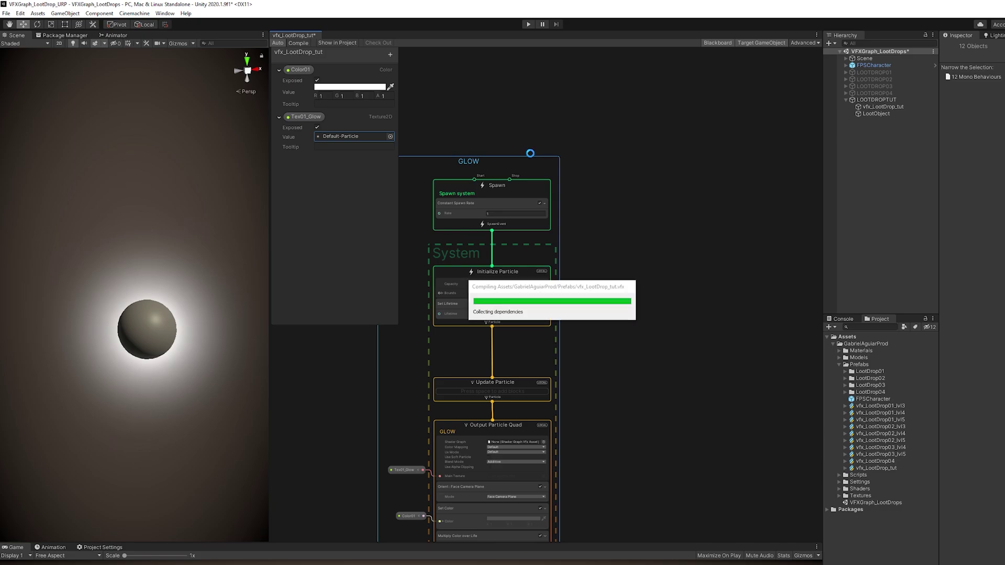
pyautogui.moveTo(540, 56); pyautogui.dragTo(682, 177)
pyautogui.doubleClick(686, 174)
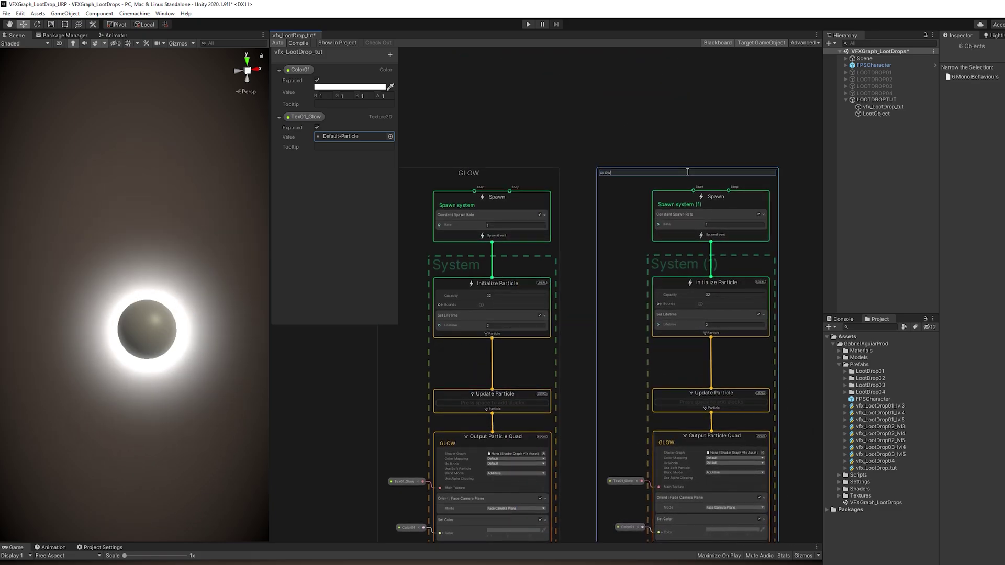
pyautogui.write('GROUND')
pyautogui.press('Return')
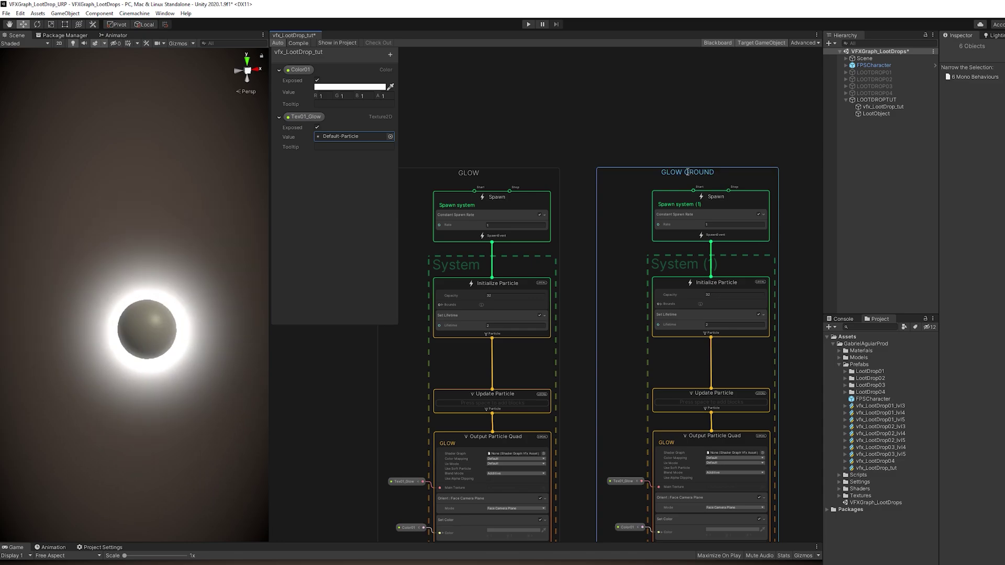
# - Rename the label of the duplicated Output Particle Quad context to GLOW GROUND
pyautogui.scroll(3, 684, 253)
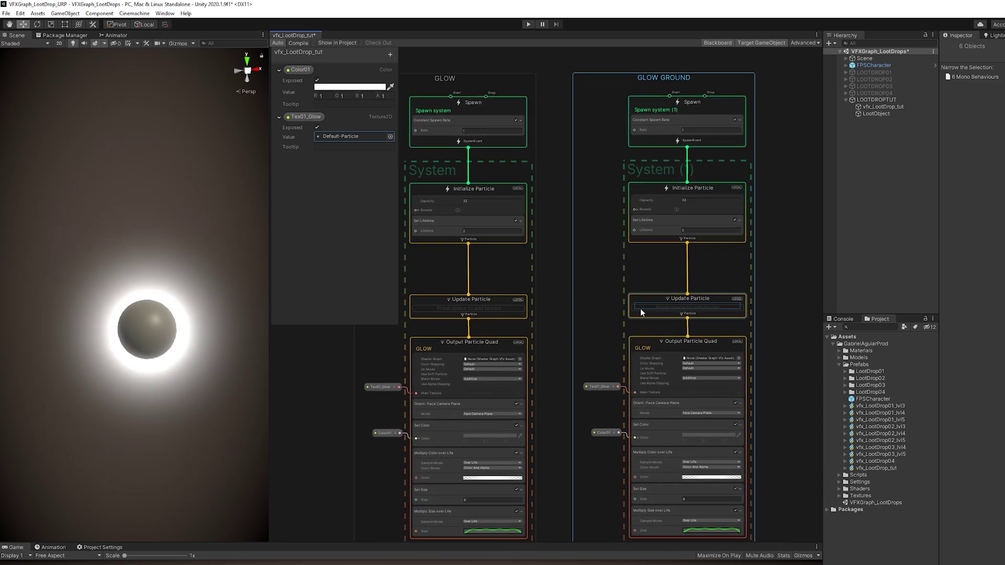
pyautogui.doubleClick(644, 359)
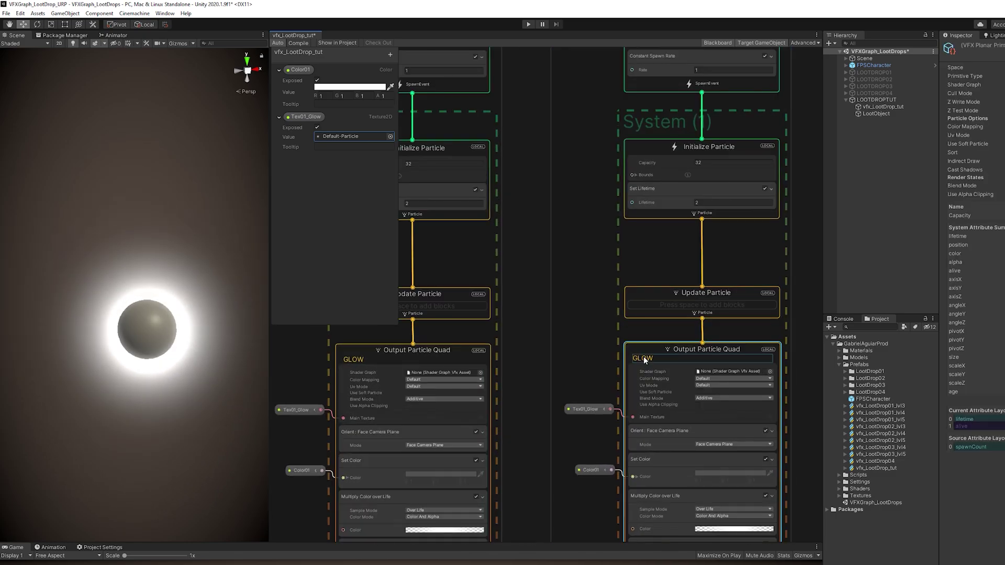
pyautogui.click(586, 343)
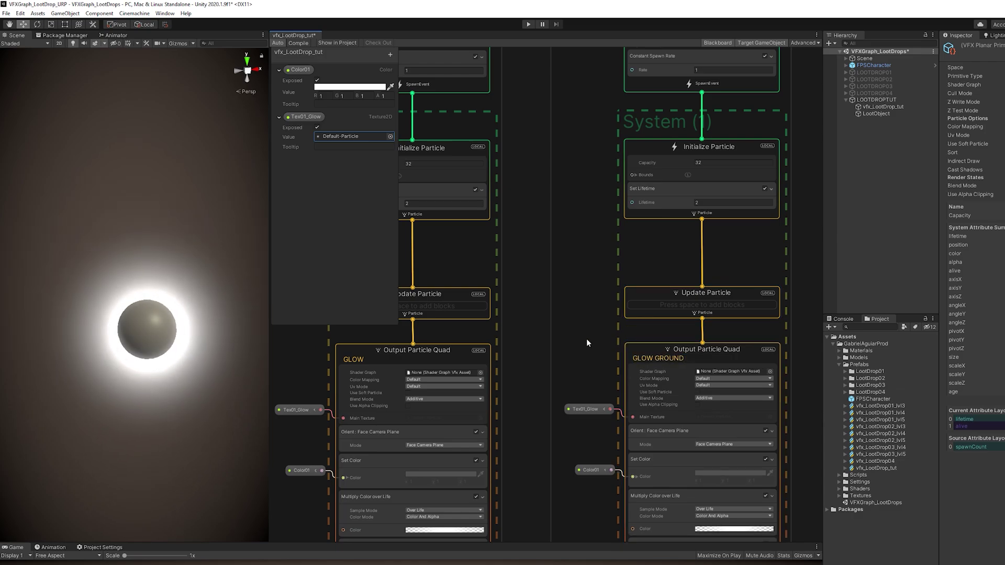
# - Change the GLOW GROUND Orient block's mode to Look At Position and set the position's Y value to 1
pyautogui.scroll(3, 546, 272)
pyautogui.click(658, 326)
pyautogui.scroll(2, 722, 317)
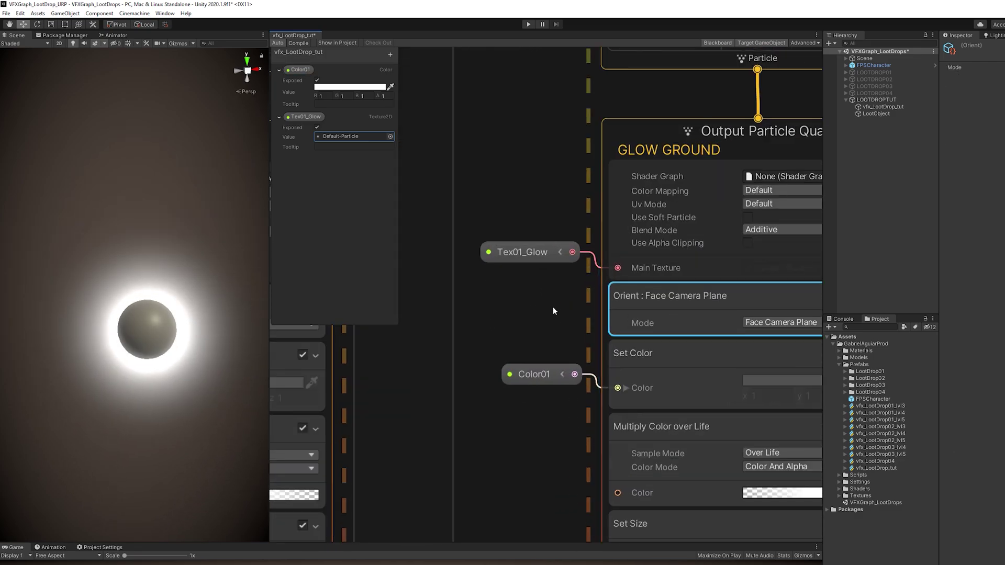
pyautogui.moveTo(553, 311); pyautogui.dragTo(399, 312, button='middle')
pyautogui.click(617, 325)
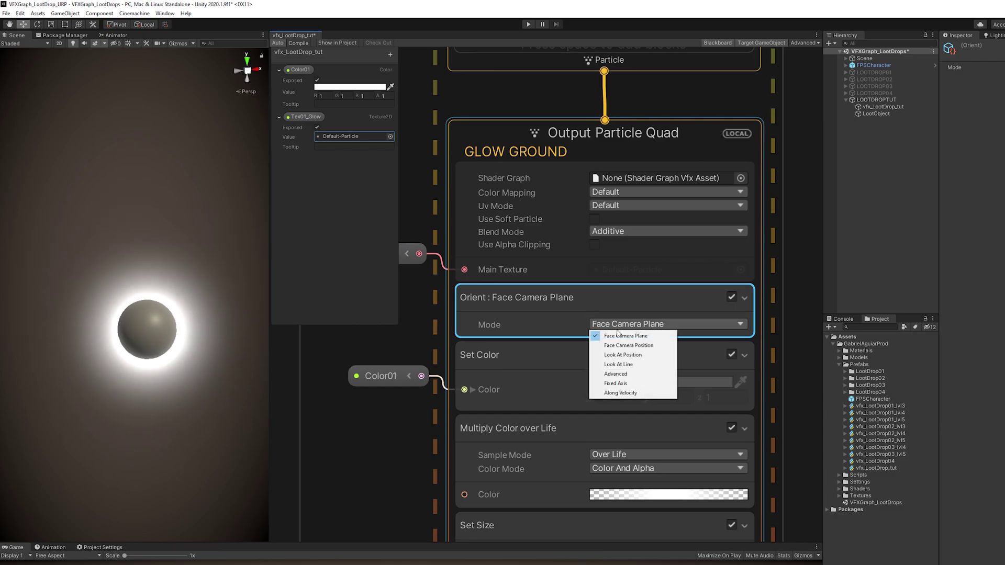
pyautogui.click(634, 355)
pyautogui.write('1')
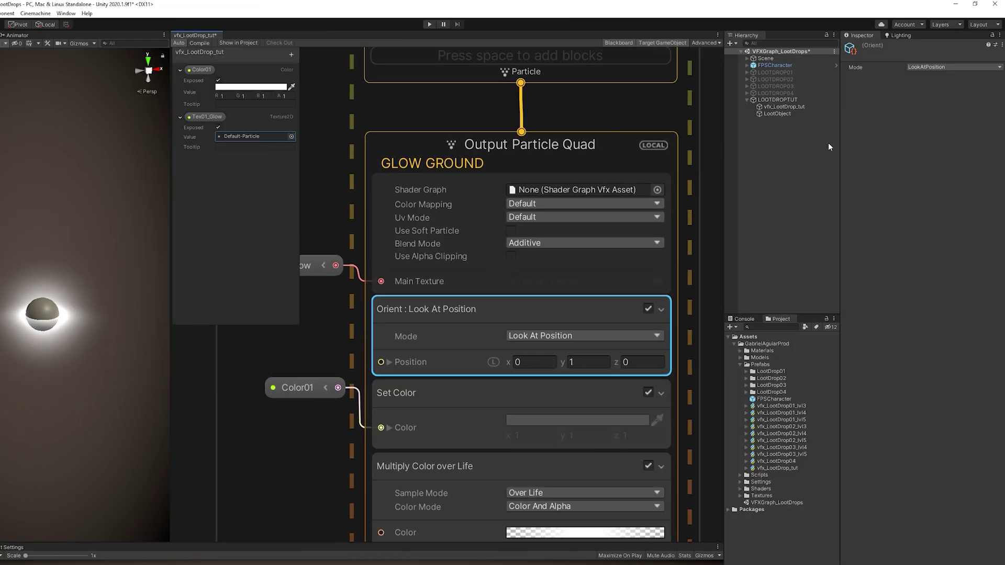
# - Raise the LootObject sphere by setting its Y position to 1
pyautogui.click(777, 114)
pyautogui.write('1')
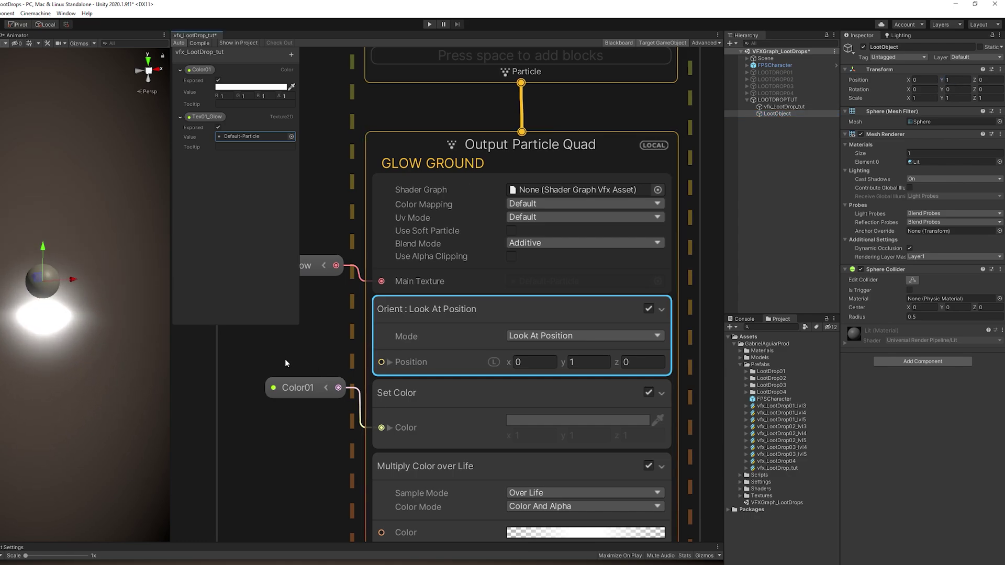
# - Add a Set Position block above Set Lifetime in the GLOW system's Initialize Particle context
pyautogui.scroll(-8, 485, 374)
pyautogui.scroll(8, 523, 251)
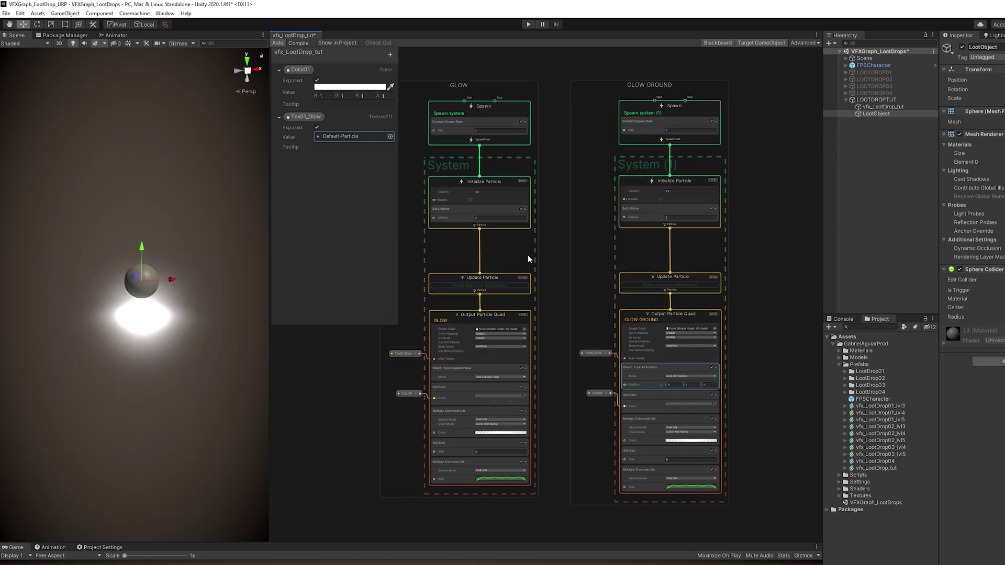
pyautogui.click(532, 243)
pyautogui.press('space')
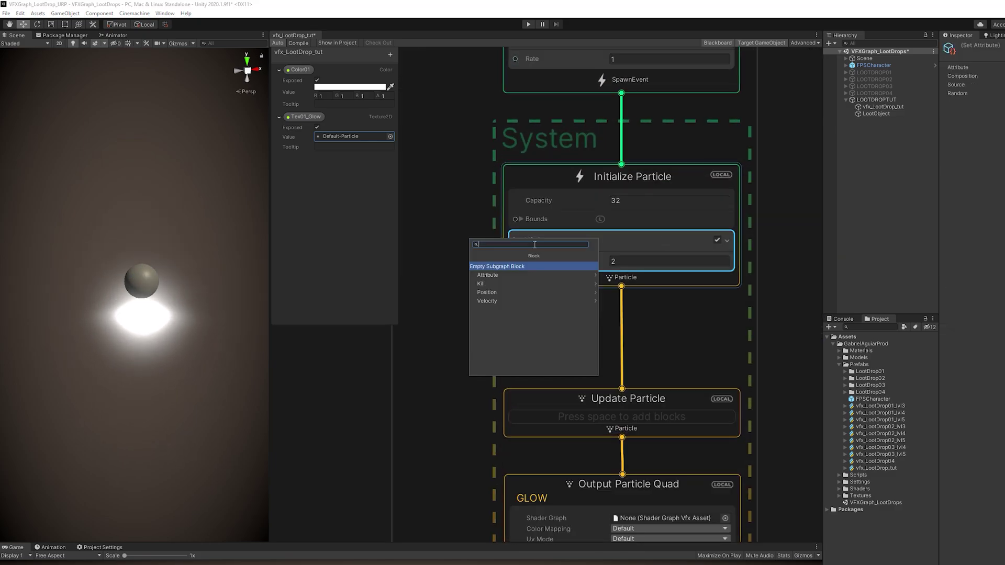
pyautogui.write('set posit')
pyautogui.click(493, 319)
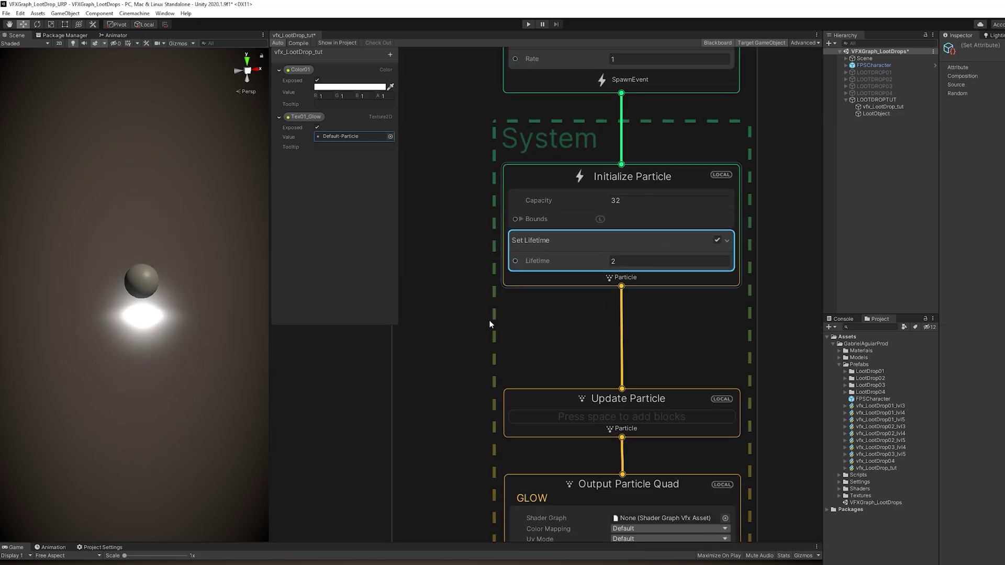
pyautogui.click(617, 252)
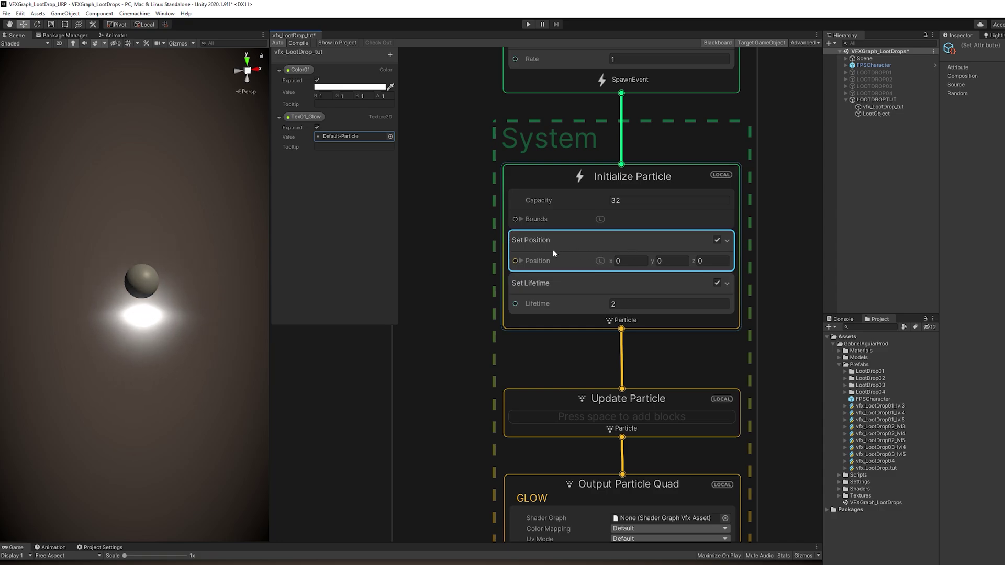
# - Add a float property named Height and connect it to the Y component of the Set Position block
pyautogui.click(390, 54)
pyautogui.click(419, 121)
pyautogui.write('Height')
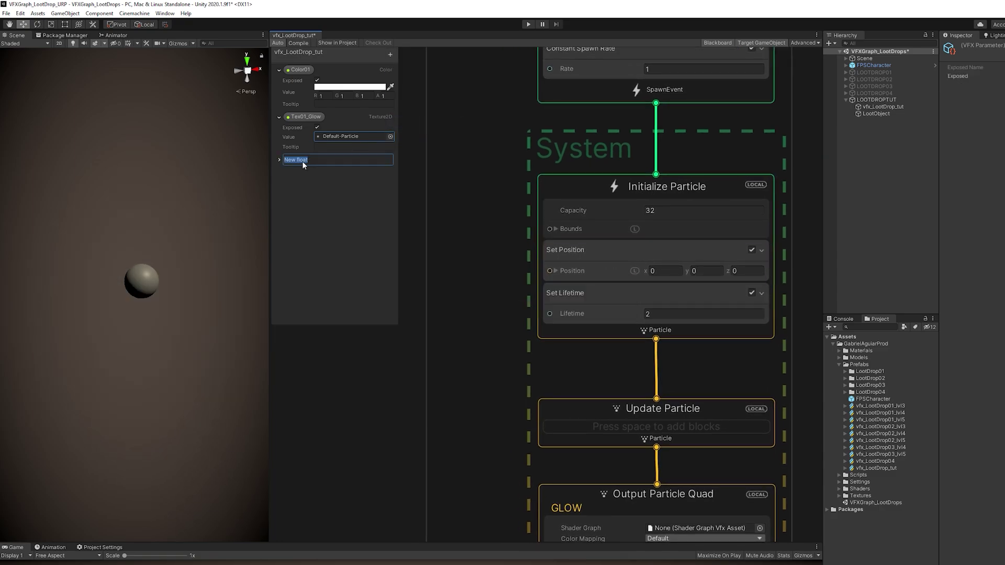
pyautogui.moveTo(302, 161); pyautogui.dragTo(549, 293)
pyautogui.click(279, 82)
pyautogui.click(556, 270)
pyautogui.click(556, 271)
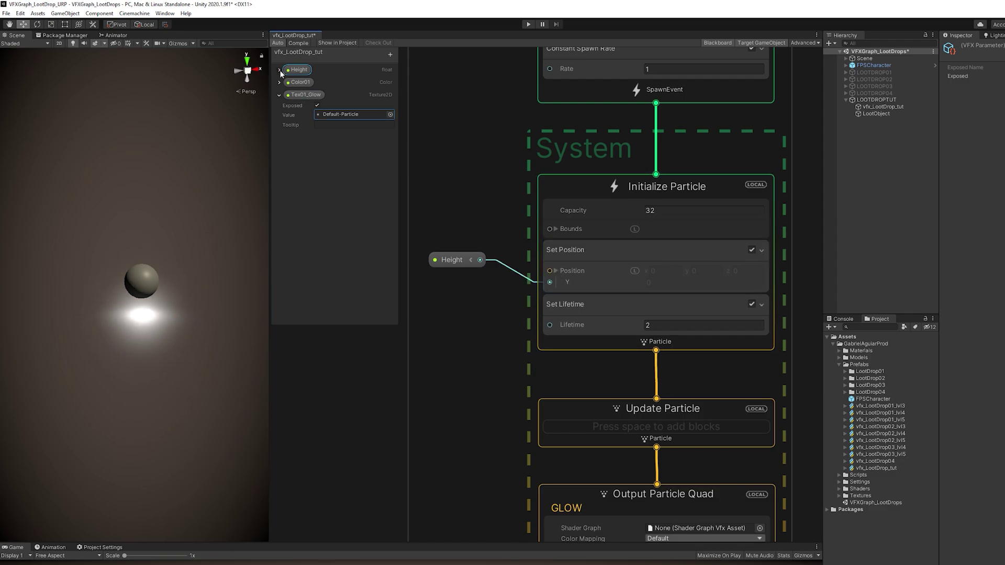
# - Set the Height property's value to 1 and collapse its details
pyautogui.click(279, 70)
pyautogui.click(337, 88)
pyautogui.write('1')
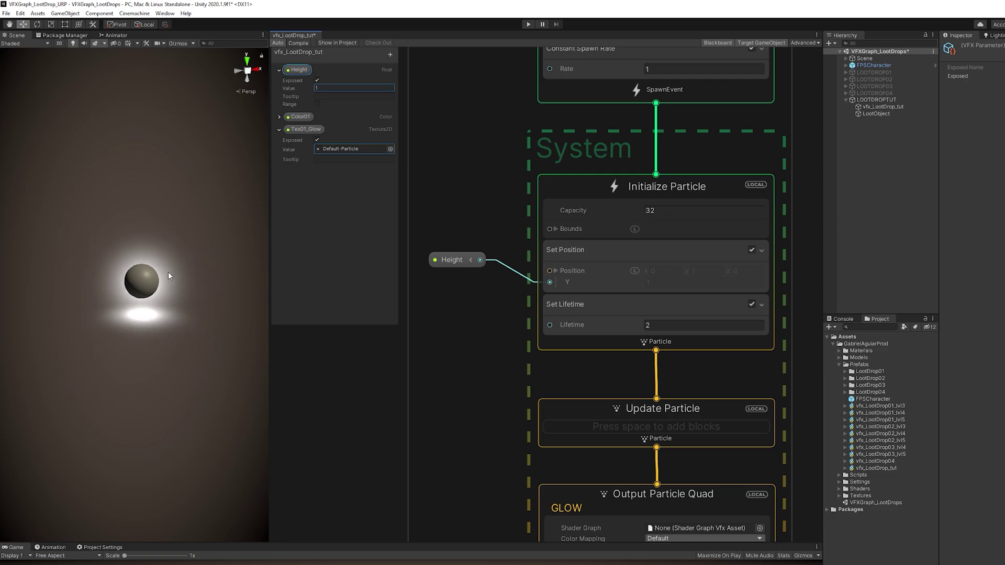
pyautogui.click(277, 71)
pyautogui.click(278, 71)
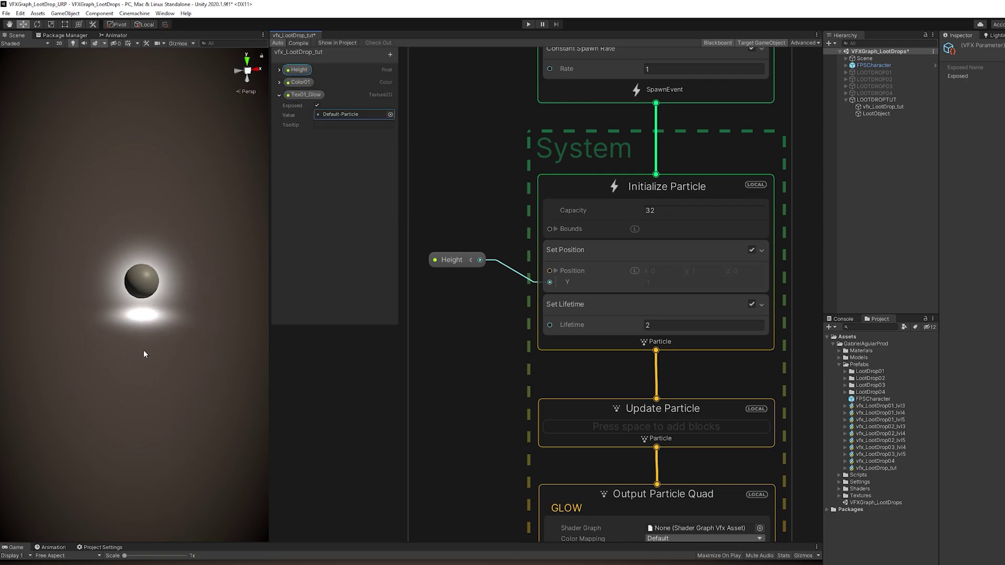
# - Set the size in the GLOW GROUND Set Size block to 8
pyautogui.press('a')
pyautogui.scroll(2, 588, 128)
pyautogui.scroll(5, 686, 290)
pyautogui.click(677, 307)
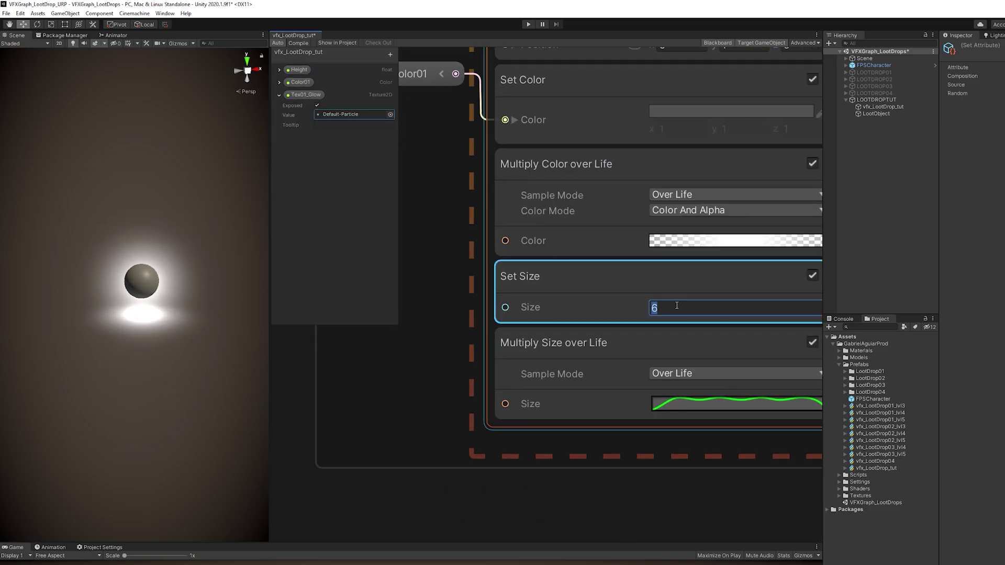
pyautogui.write('8')
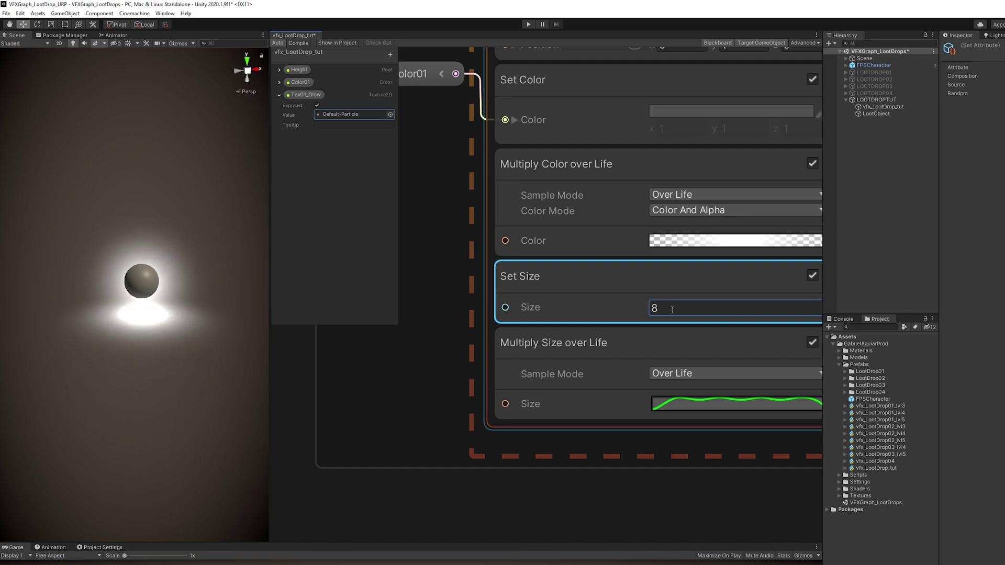
# - Try routing Color01 through a Multiply node with B set to 0.5 into the GLOW GROUND Set Color block
pyautogui.scroll(-4, 672, 309)
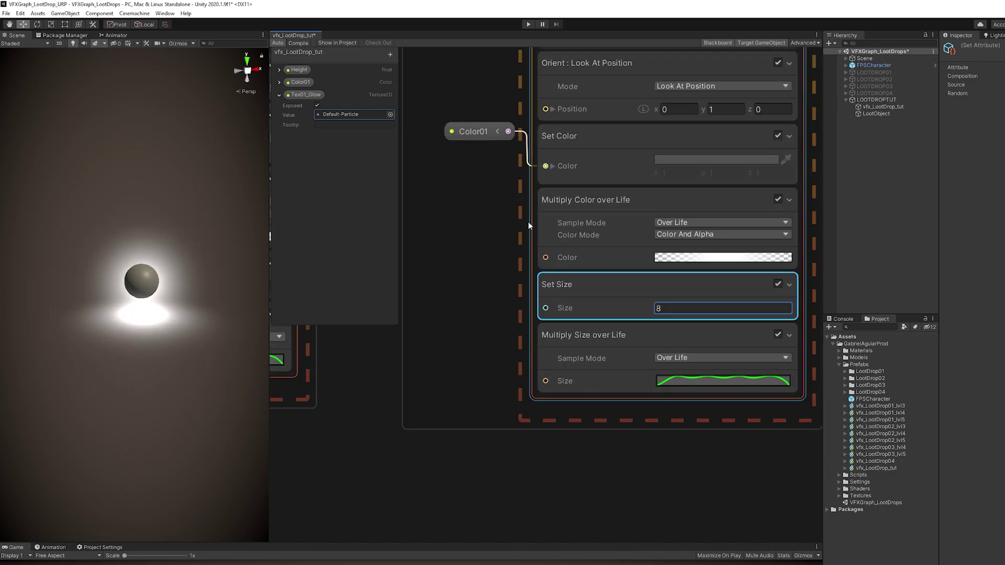
pyautogui.click(651, 191)
pyautogui.moveTo(654, 191); pyautogui.dragTo(564, 195)
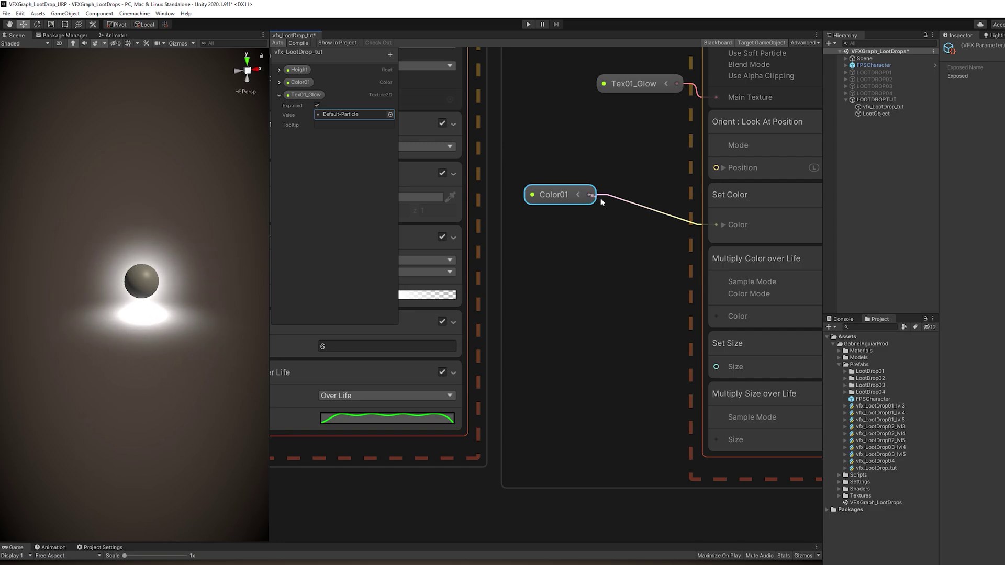
pyautogui.press('space')
pyautogui.write('mult')
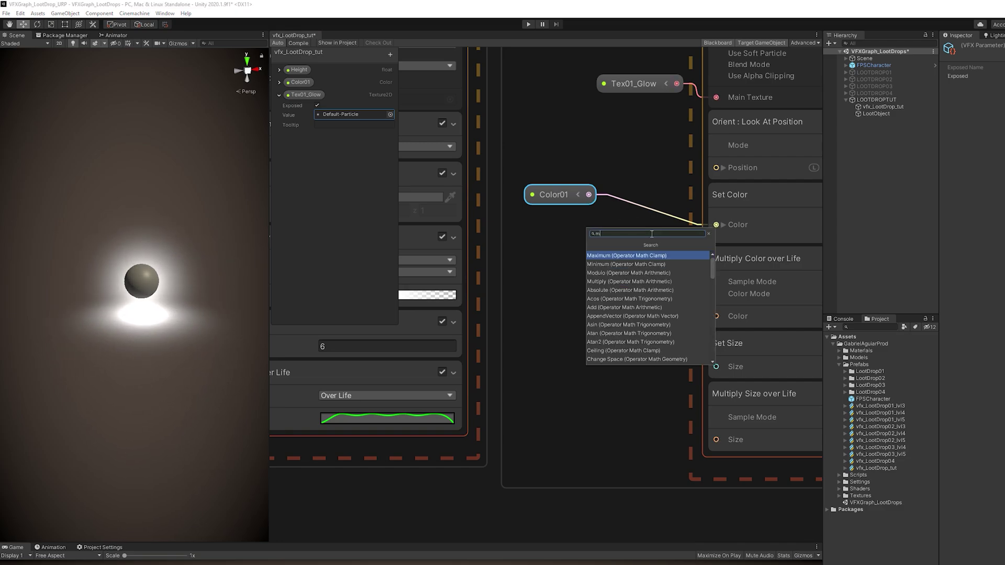
pyautogui.press('Return')
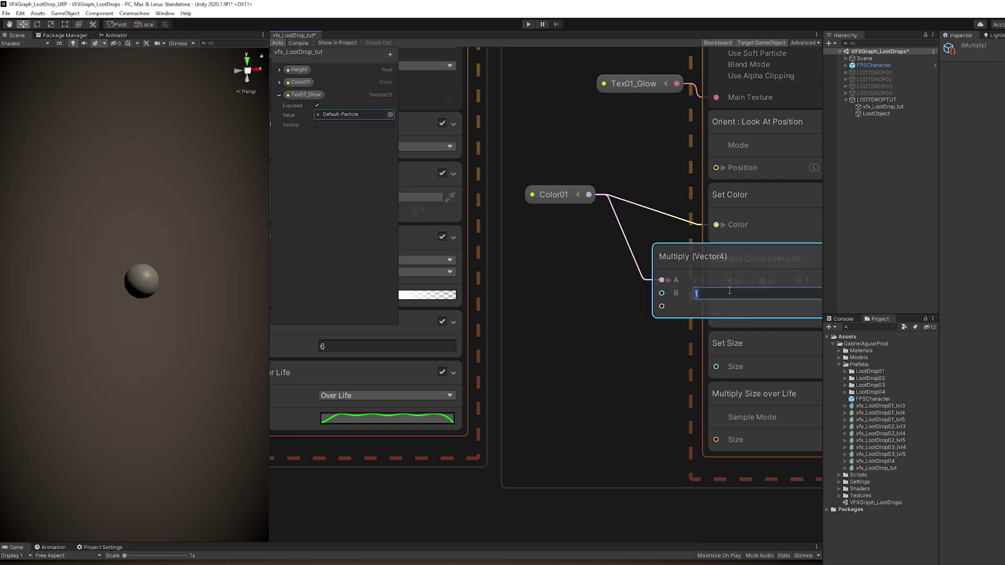
pyautogui.write('0.5')
pyautogui.moveTo(733, 256); pyautogui.dragTo(570, 255)
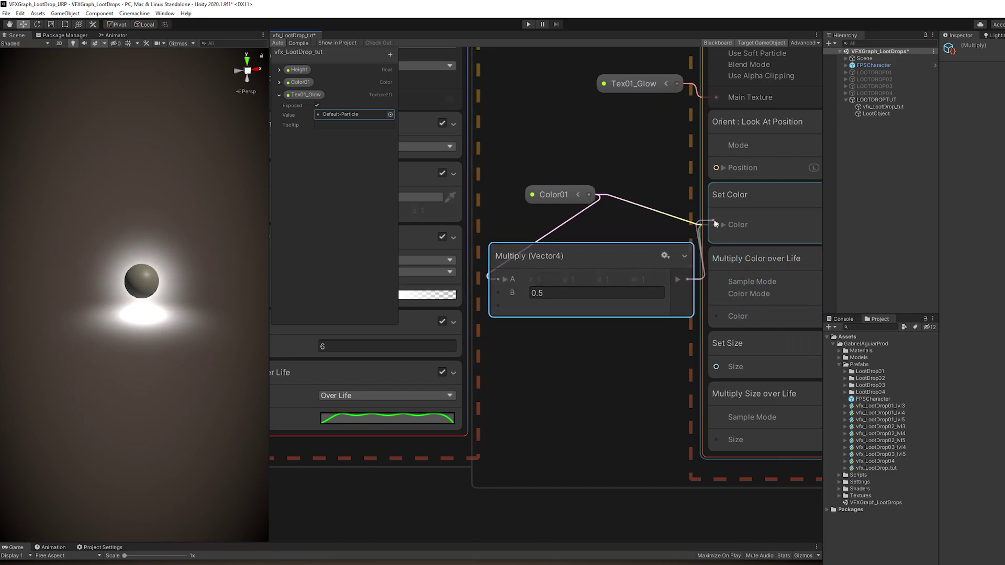
pyautogui.moveTo(716, 223); pyautogui.dragTo(716, 225)
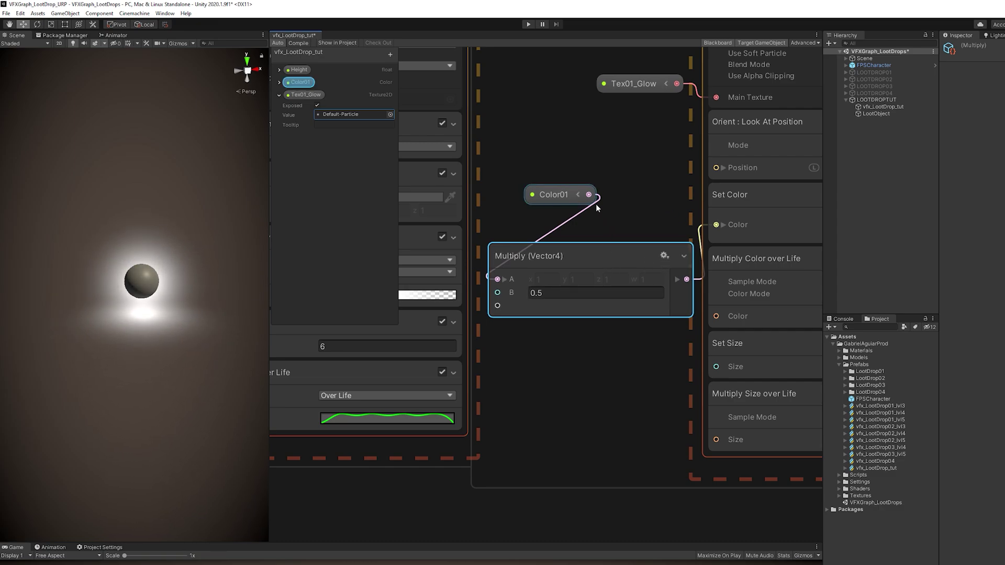
# - Reconnect Color01 directly to the GLOW GROUND Set Color block and delete the Multiply node
pyautogui.moveTo(634, 208); pyautogui.dragTo(716, 224)
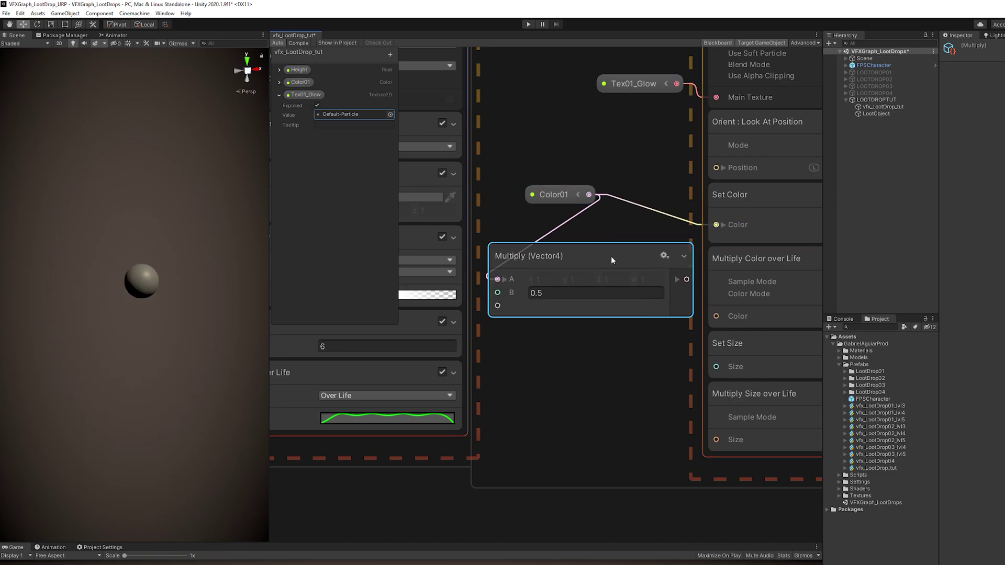
pyautogui.press('Delete')
# - Copy the GLOW group, paste it beside GLOW GROUND and rename the copy PARTICLES FLOATING
pyautogui.scroll(-10, 633, 196)
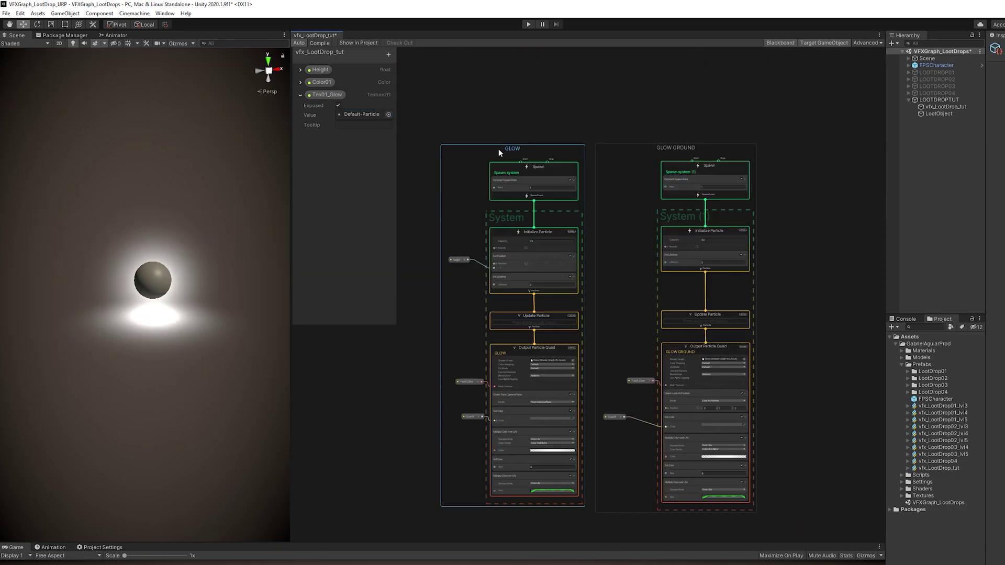
pyautogui.moveTo(654, 141); pyautogui.dragTo(425, 106, button='middle')
pyautogui.click(573, 112)
pyautogui.hotkey('ctrl', 's')
pyautogui.hotkey('ctrl', 'v')
pyautogui.moveTo(605, 111); pyautogui.dragTo(671, 111)
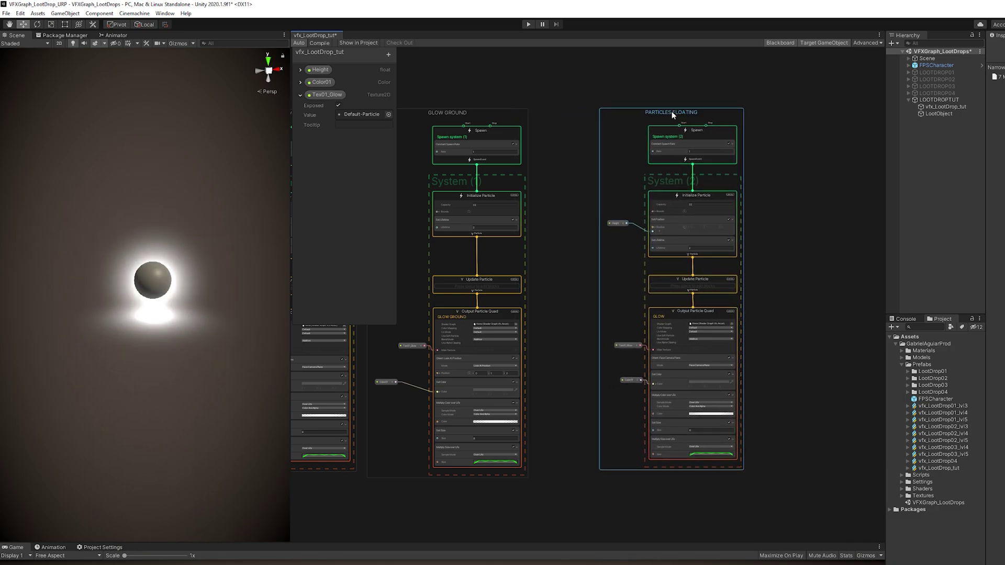
# - Label the Output Particle Quad context of the copied system PARTICLES FLOATING
pyautogui.scroll(5, 632, 337)
pyautogui.doubleClick(672, 293)
pyautogui.write('PARTICLES FLOATING')
pyautogui.moveTo(696, 163); pyautogui.dragTo(652, 316, button='middle')
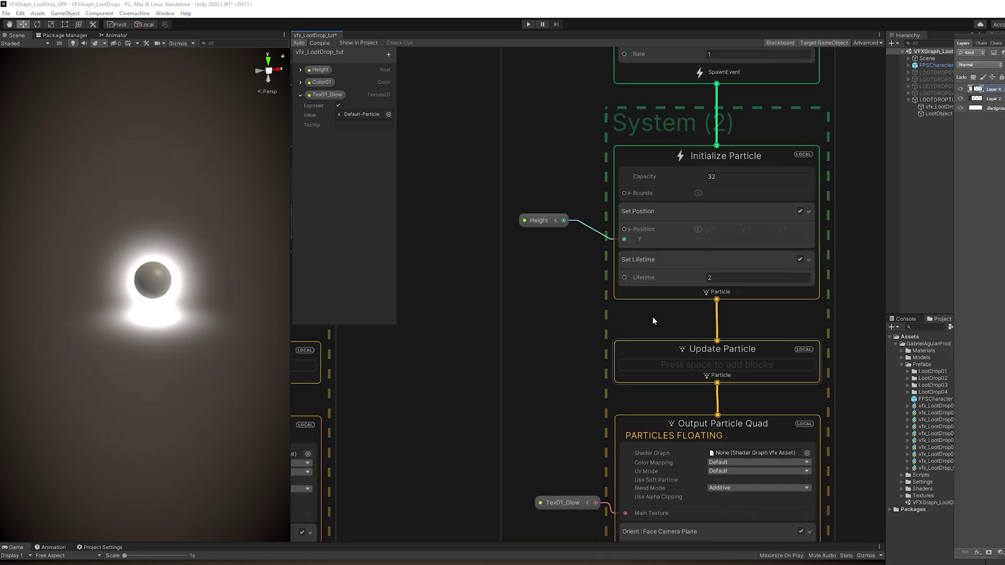
# - Make the PARTICLES FLOATING Set Lifetime block uniformly random, with A set to 0.6 and B to 1.2
pyautogui.click(670, 268)
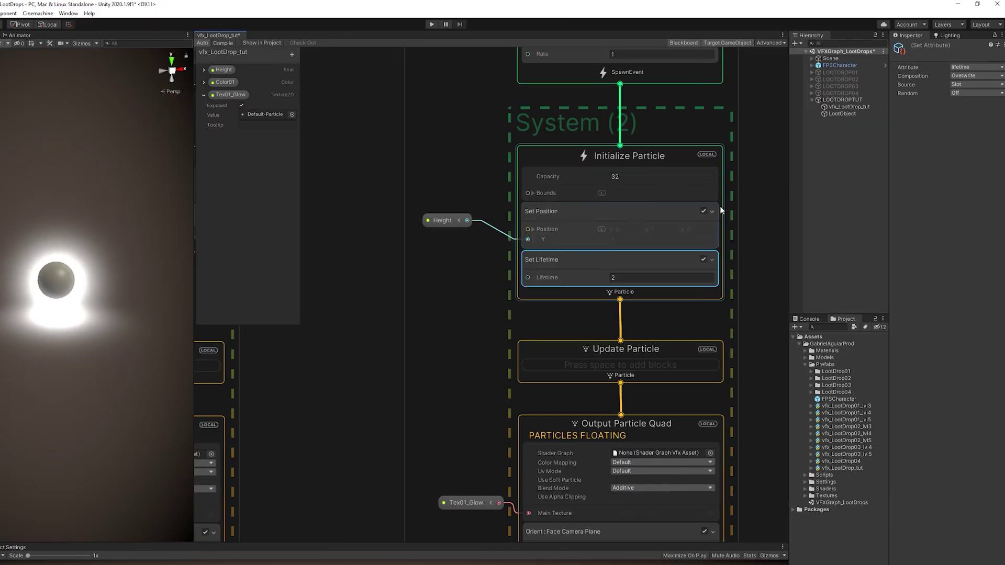
pyautogui.click(1004, 92)
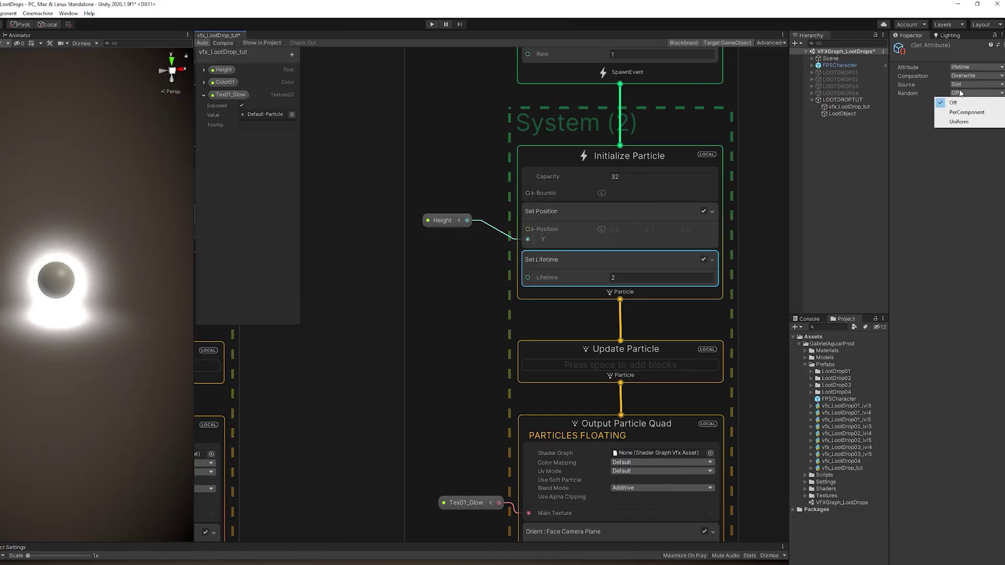
pyautogui.click(955, 122)
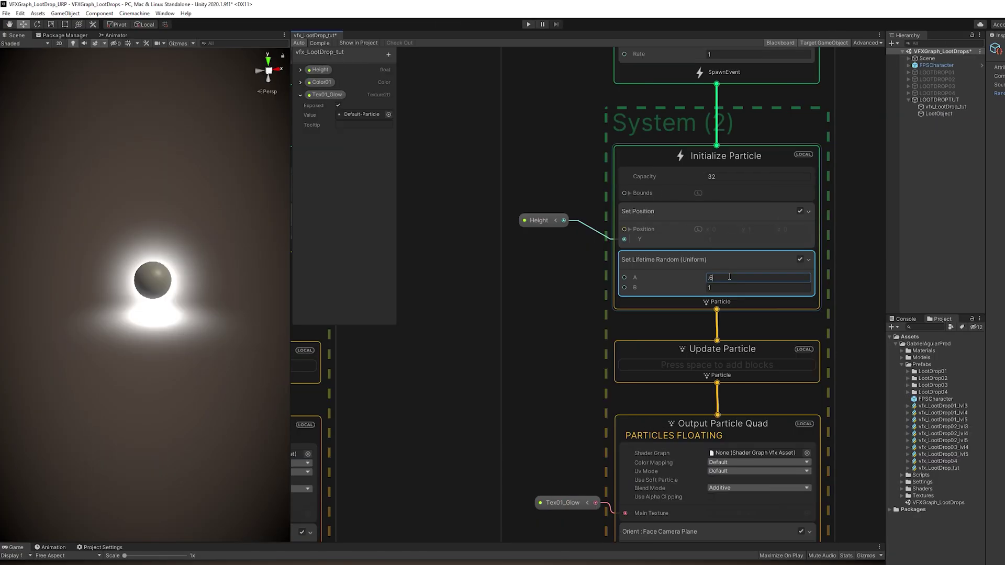
pyautogui.click(628, 287)
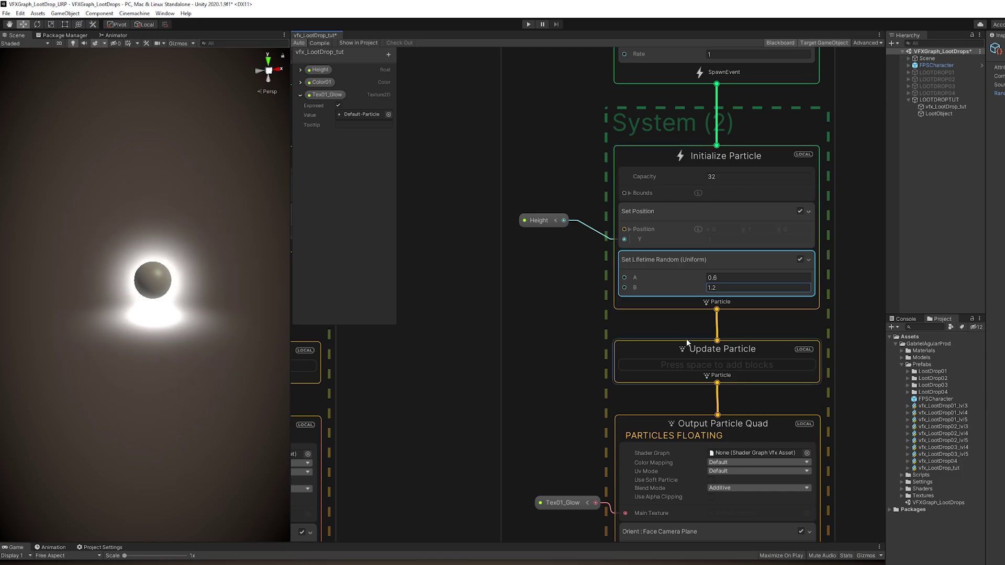
# - Replace the Set Position block in the PARTICLES FLOATING Initialize Particle context with a Position (Sphere) block
pyautogui.moveTo(544, 224); pyautogui.dragTo(554, 241)
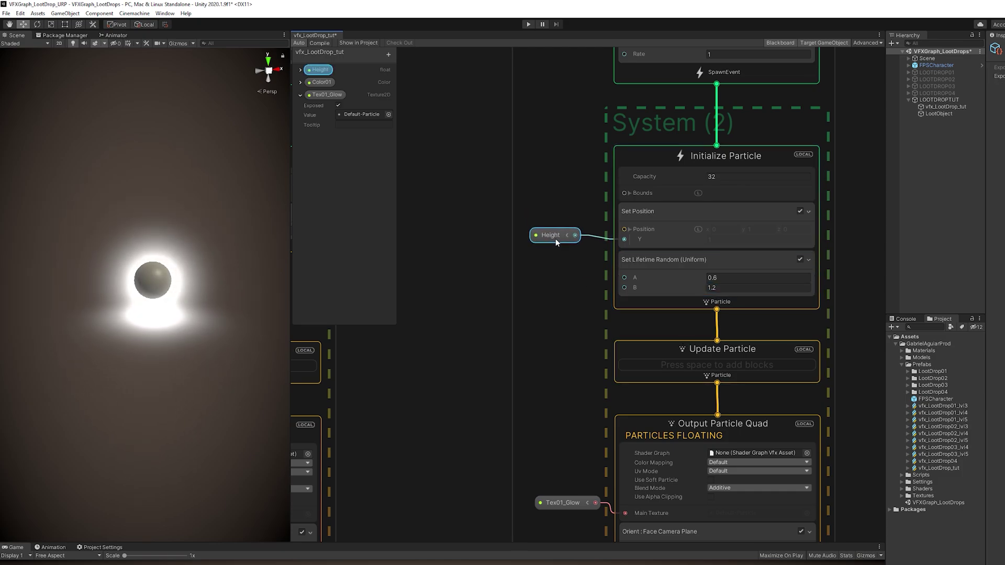
pyautogui.click(704, 221)
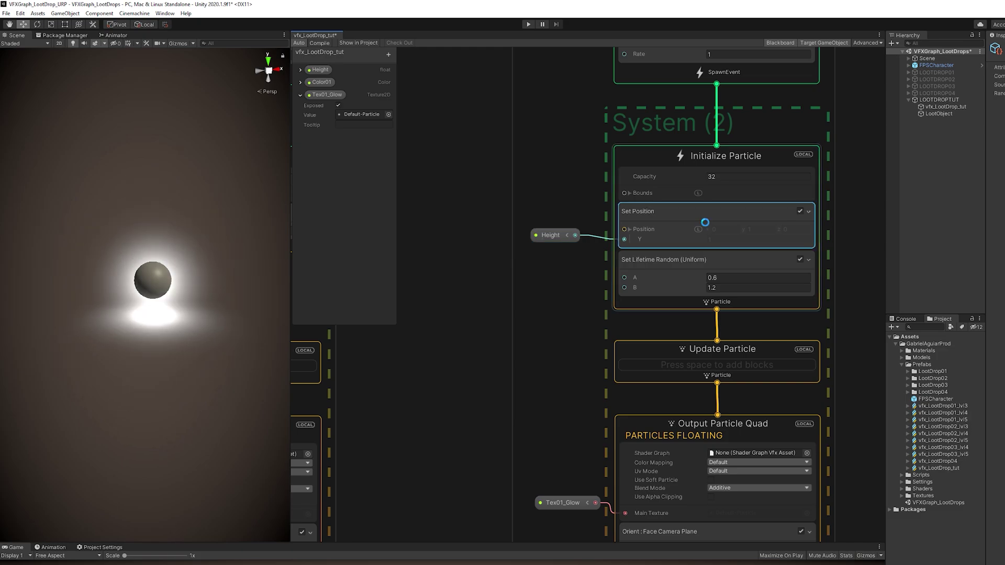
pyautogui.press('Delete')
pyautogui.press('space')
pyautogui.write('sph')
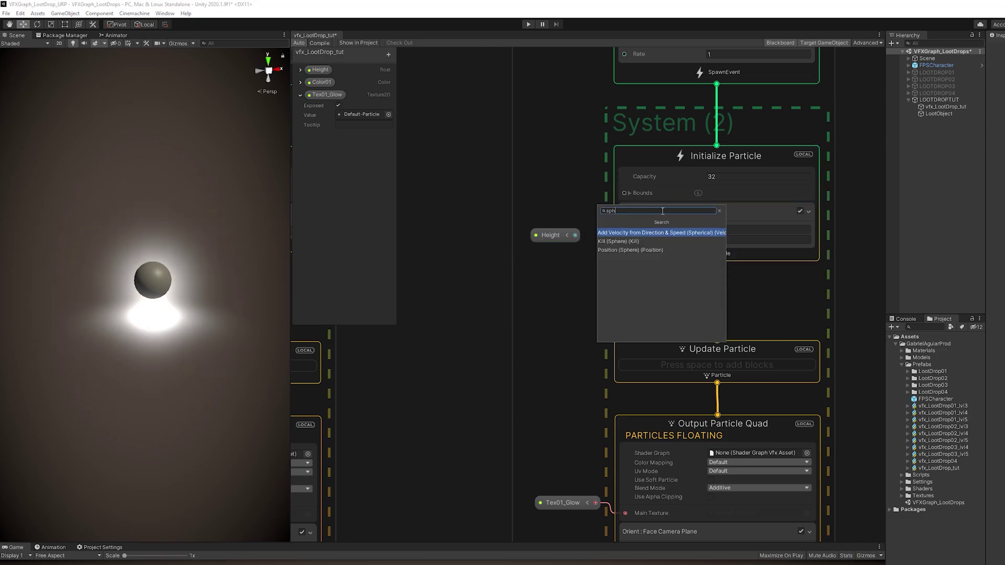
pyautogui.write('ere')
pyautogui.press('Down')
pyautogui.press('Return')
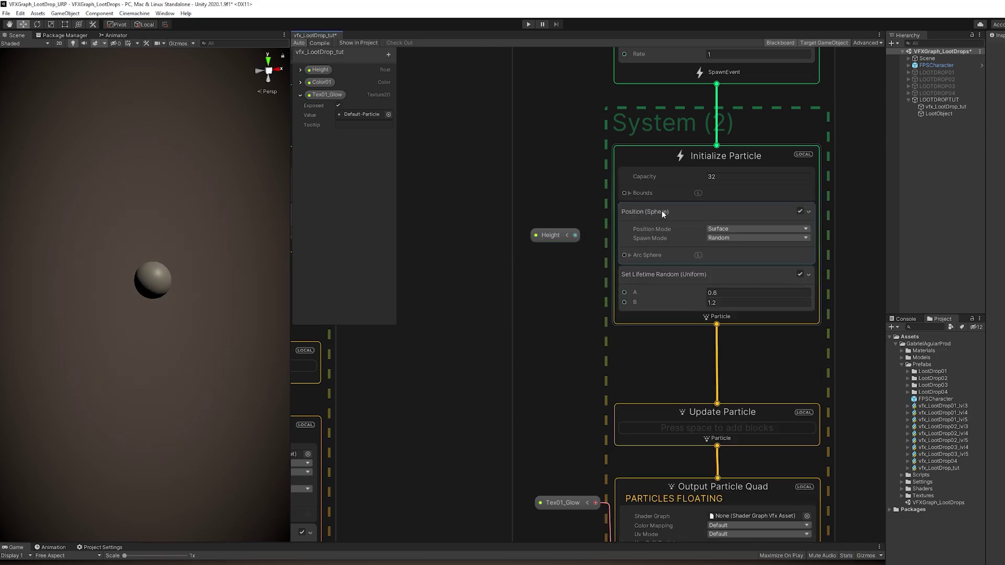
# - Connect the Height node to the Y component of the Position (Sphere) center and collapse the Arc Sphere settings
pyautogui.click(641, 225)
pyautogui.click(628, 255)
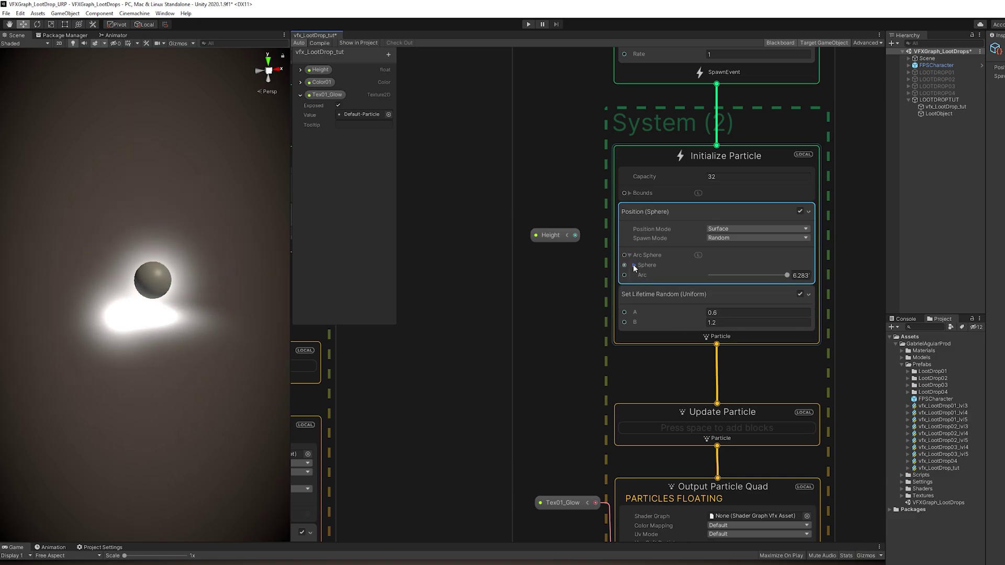
pyautogui.click(633, 265)
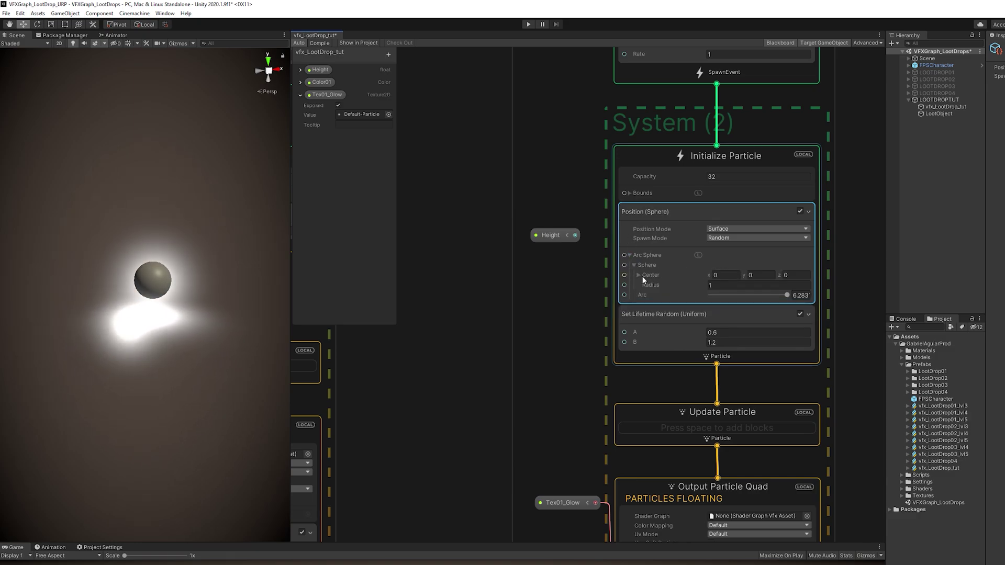
pyautogui.click(639, 276)
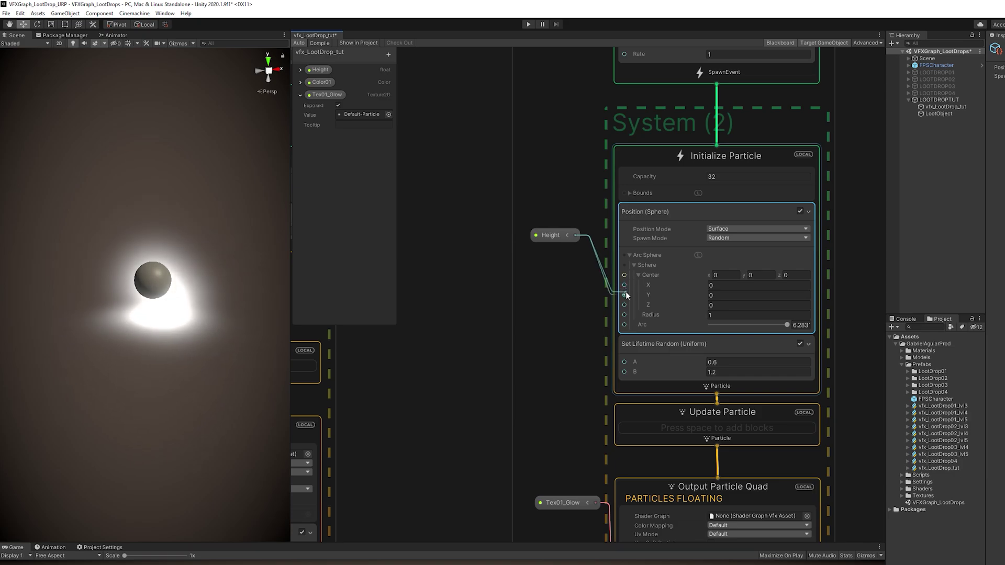
pyautogui.moveTo(626, 292); pyautogui.dragTo(624, 295)
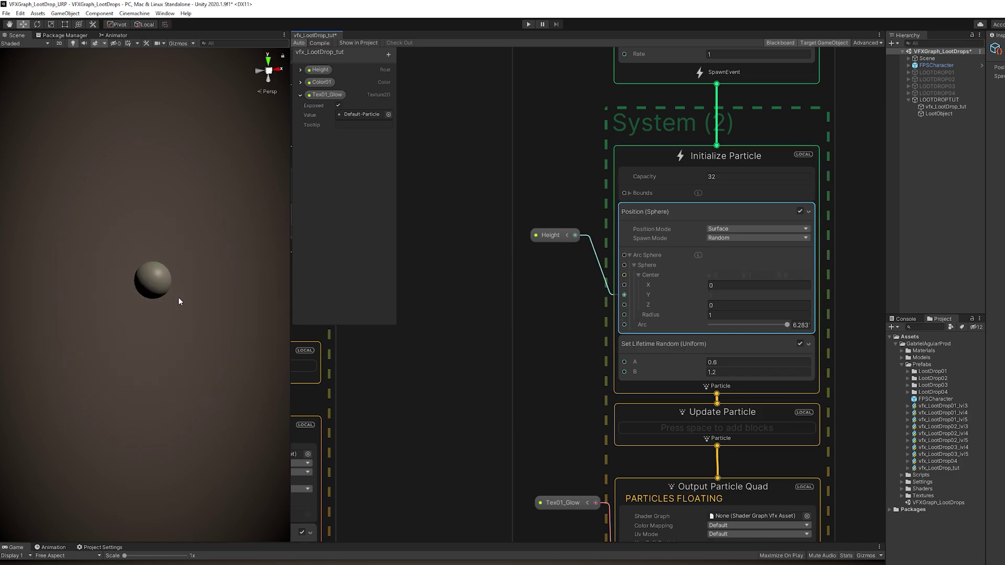
pyautogui.click(630, 255)
# - Add an exposed float property ParticlesRate with value 5 and connect it to the PARTICLES FLOATING constant spawn rate
pyautogui.moveTo(548, 485); pyautogui.dragTo(529, 511, button='middle')
pyautogui.moveTo(502, 287); pyautogui.dragTo(515, 444, button='middle')
pyautogui.moveTo(534, 215)
pyautogui.mouseDown(button='middle')
pyautogui.moveTo(535, 306)
pyautogui.moveTo(585, 252)
pyautogui.mouseUp(button='middle')
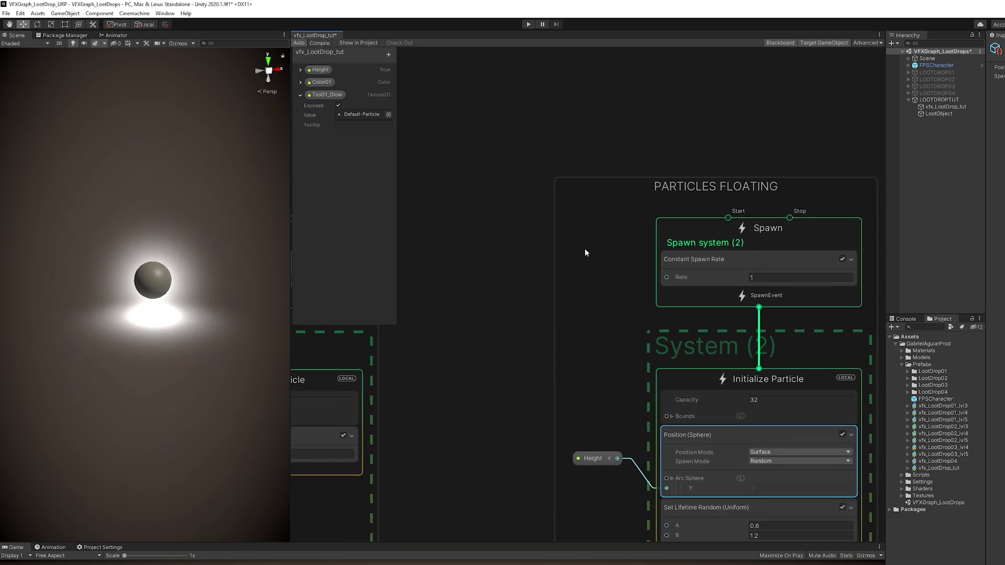
pyautogui.click(388, 55)
pyautogui.click(408, 120)
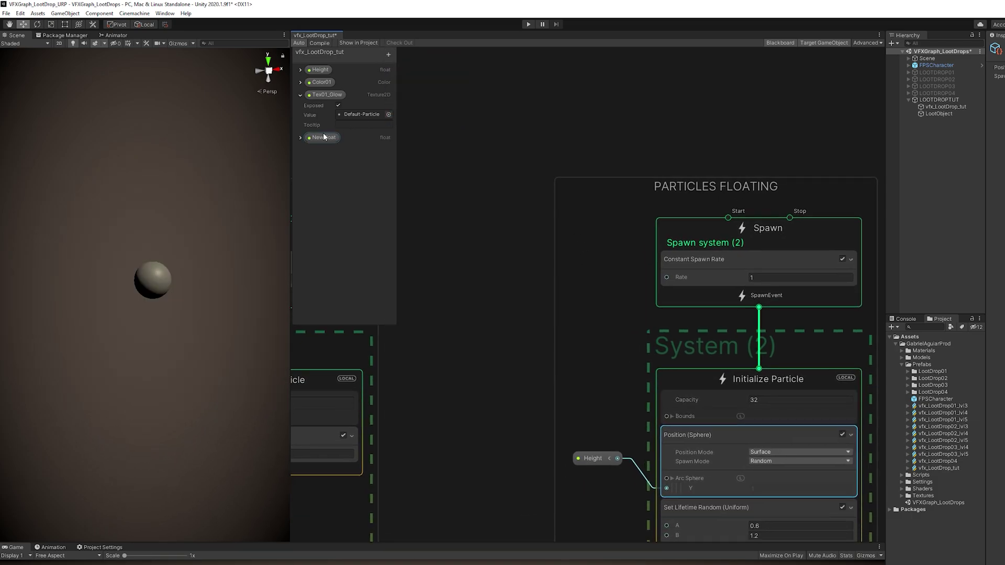
pyautogui.write('ParticlesRate')
pyautogui.press('Return')
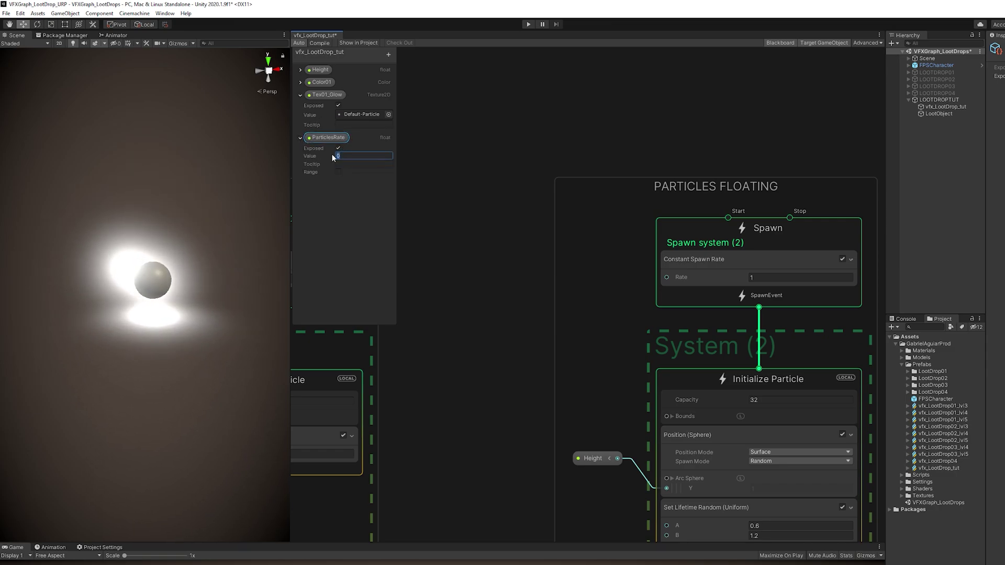
pyautogui.write('5')
pyautogui.moveTo(327, 142); pyautogui.dragTo(667, 277)
# - Make the PARTICLES FLOATING Set Size block uniformly random, with A set to 0.1 and B to 0.4
pyautogui.moveTo(603, 473); pyautogui.dragTo(585, 385, button='middle')
pyautogui.moveTo(544, 471); pyautogui.dragTo(518, 188, button='middle')
pyautogui.click(635, 378)
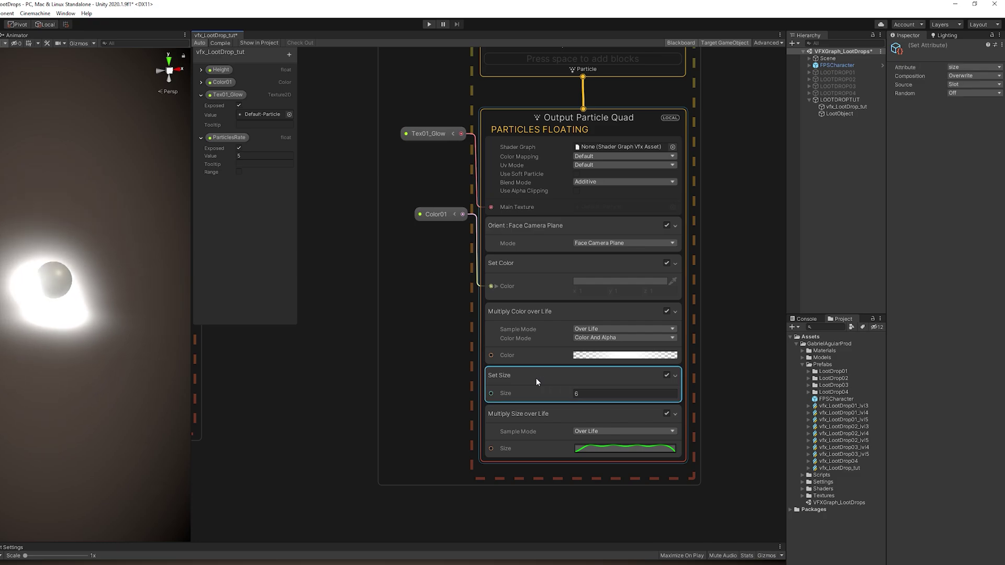
pyautogui.click(960, 91)
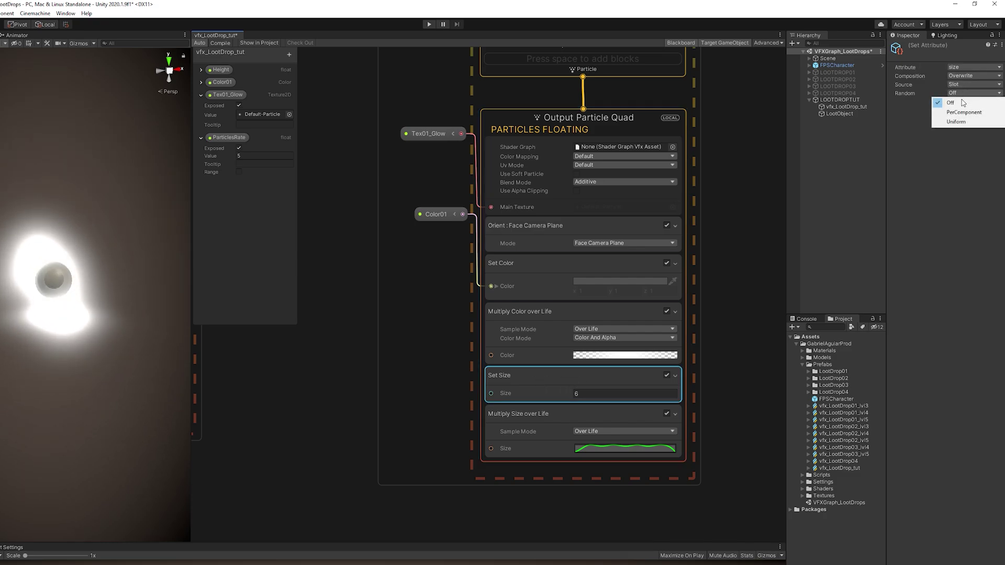
pyautogui.click(955, 122)
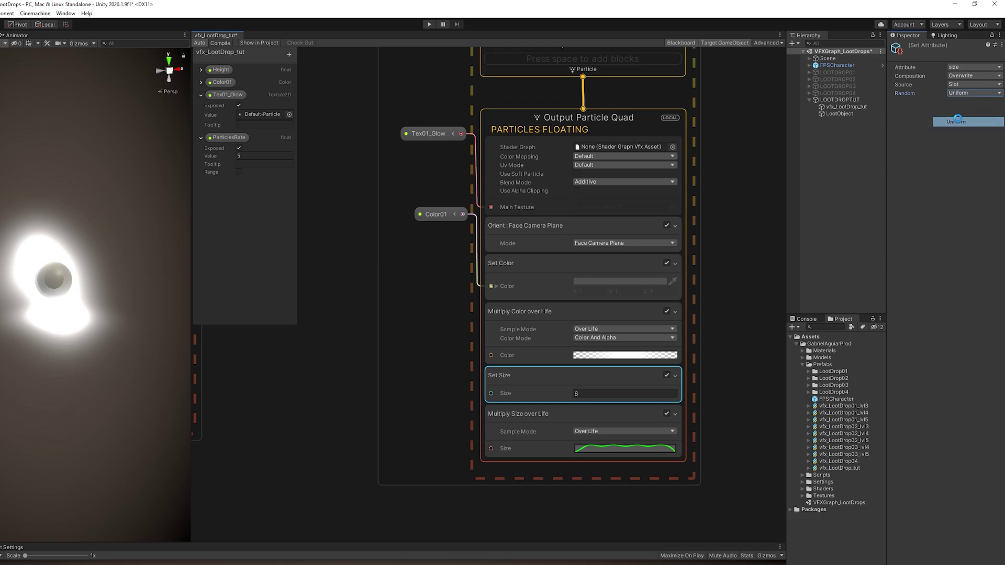
pyautogui.click(603, 395)
pyautogui.write('0.1')
pyautogui.press('Tab')
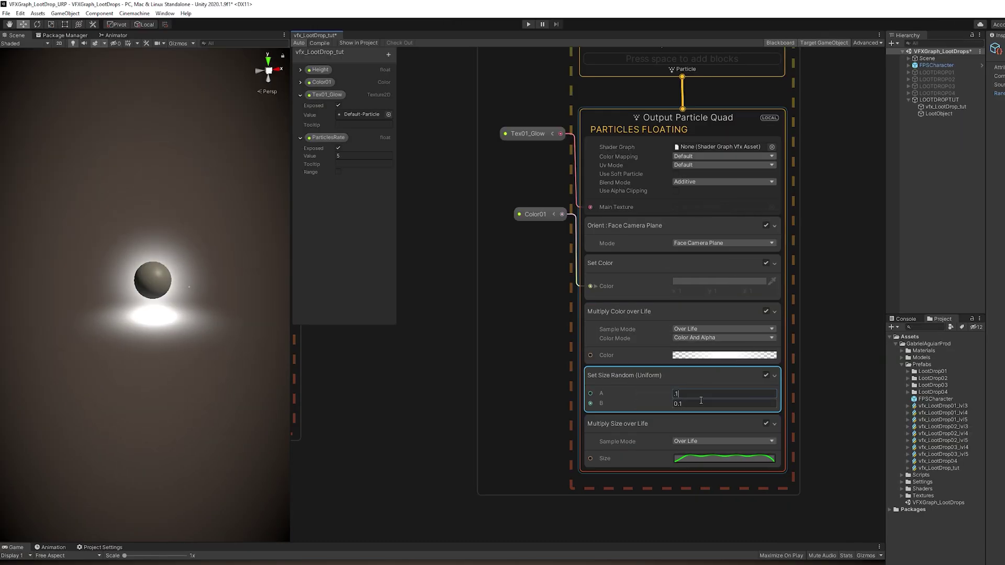
pyautogui.write('0.4')
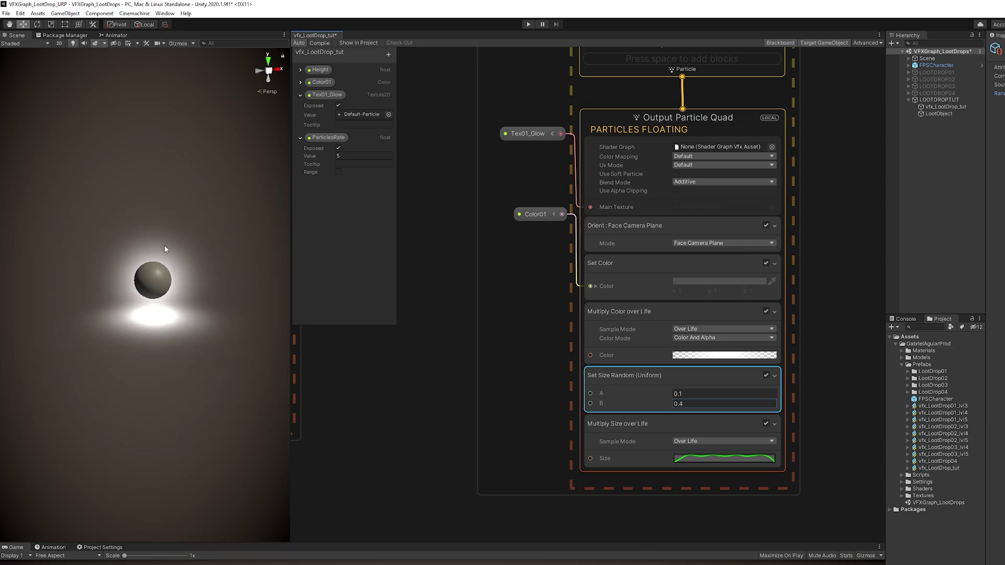
# - Apply the preset curve that eases down from 1 to 0 to the PARTICLES FLOATING Multiply Size over Life block
pyautogui.click(735, 458)
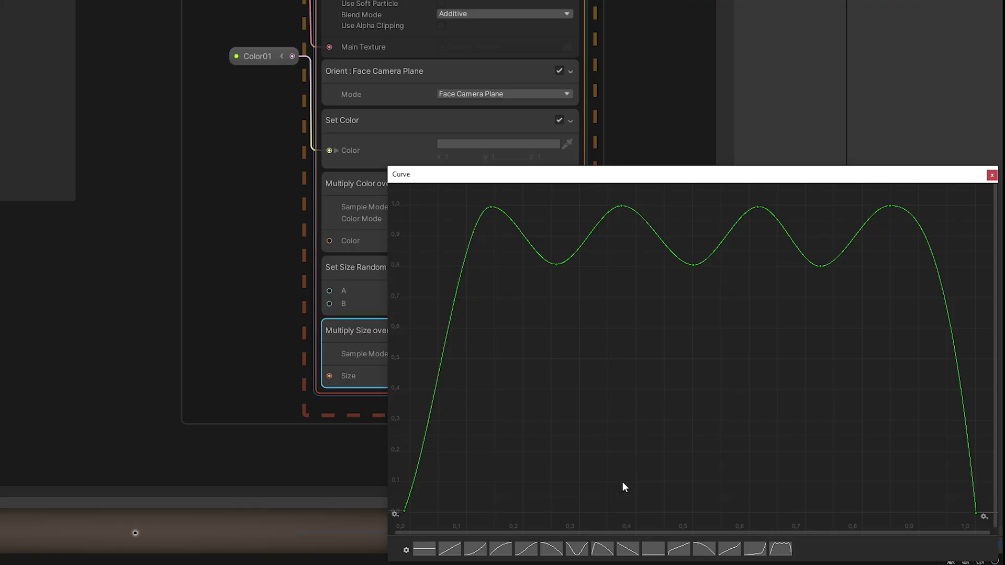
pyautogui.click(559, 549)
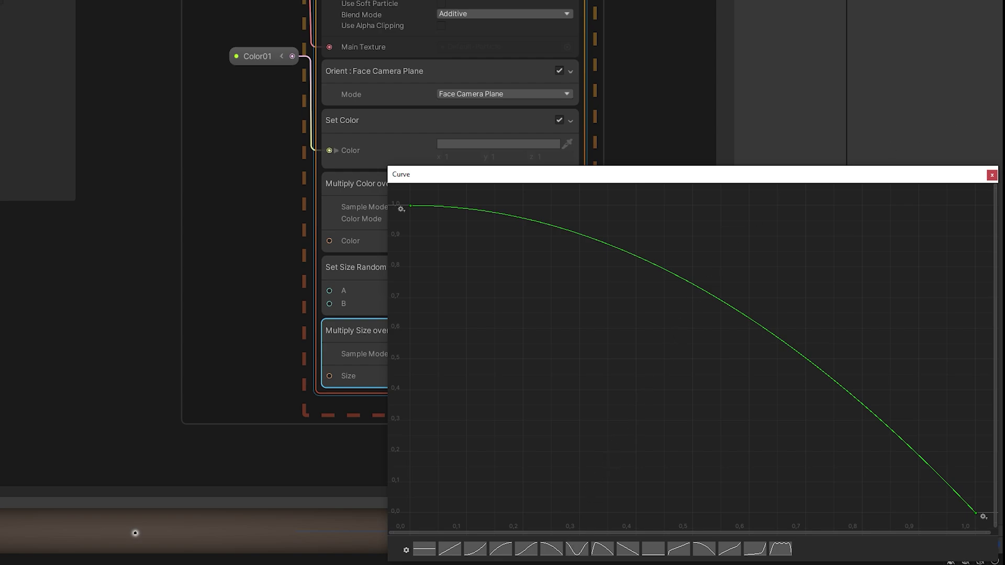
pyautogui.click(991, 176)
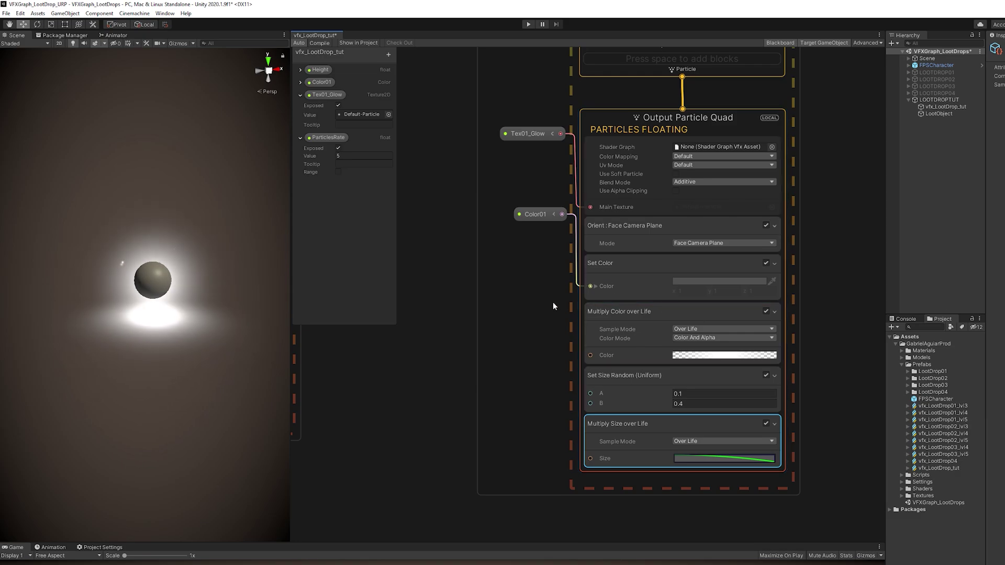
# - Make room around the PARTICLES FLOATING Update Particle context and add a Conform to Sphere block to it
pyautogui.scroll(-3, 712, 316)
pyautogui.moveTo(689, 325); pyautogui.dragTo(696, 258, button='middle')
pyautogui.moveTo(544, 439); pyautogui.dragTo(625, 338)
pyautogui.scroll(7, 636, 223)
pyautogui.scroll(-3, 528, 263)
pyautogui.press('space')
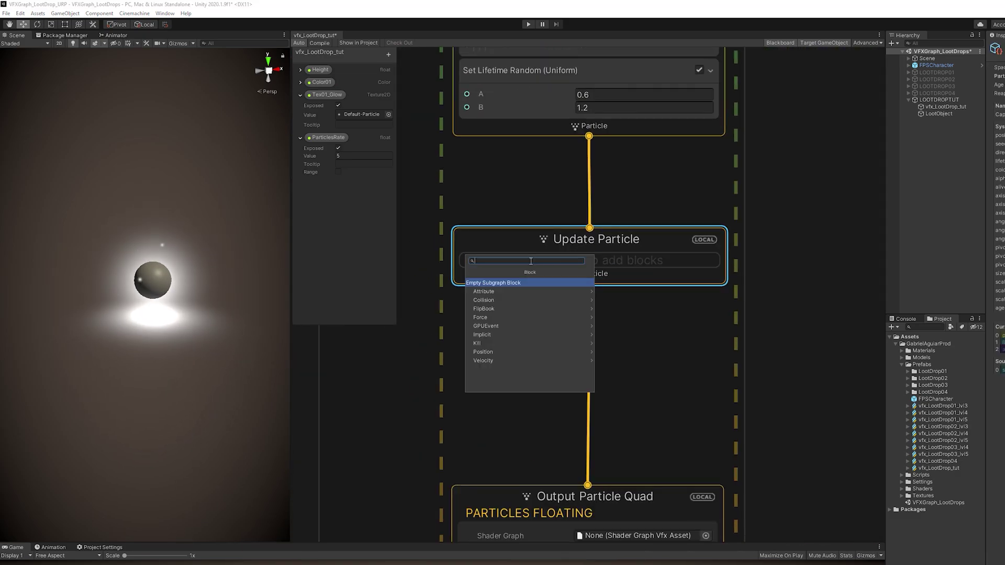
pyautogui.write('conf')
pyautogui.press('Down')
pyautogui.press('Return')
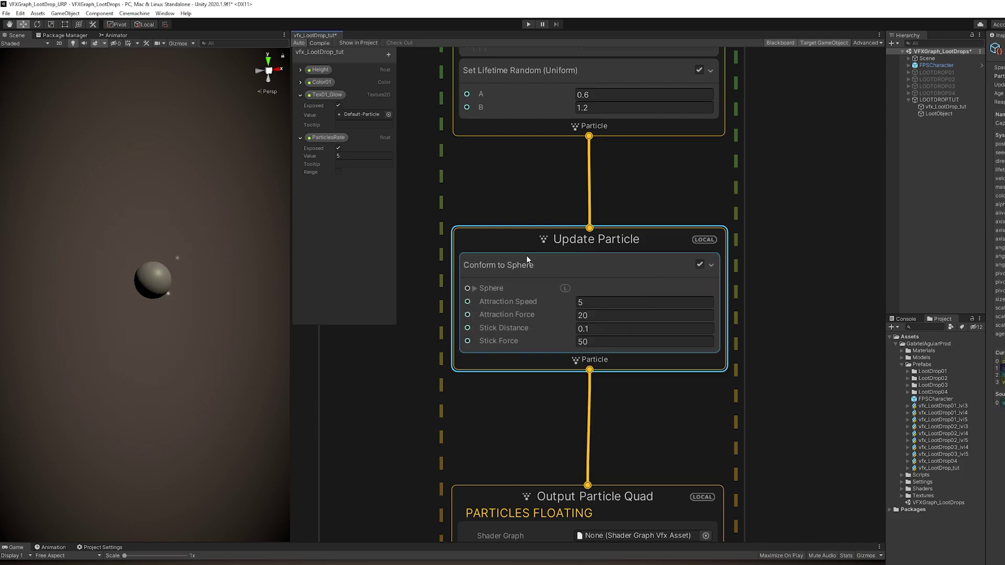
# - Expand the Conform to Sphere settings and add a Height node feeding a Multiply node with B set to 2
pyautogui.click(474, 288)
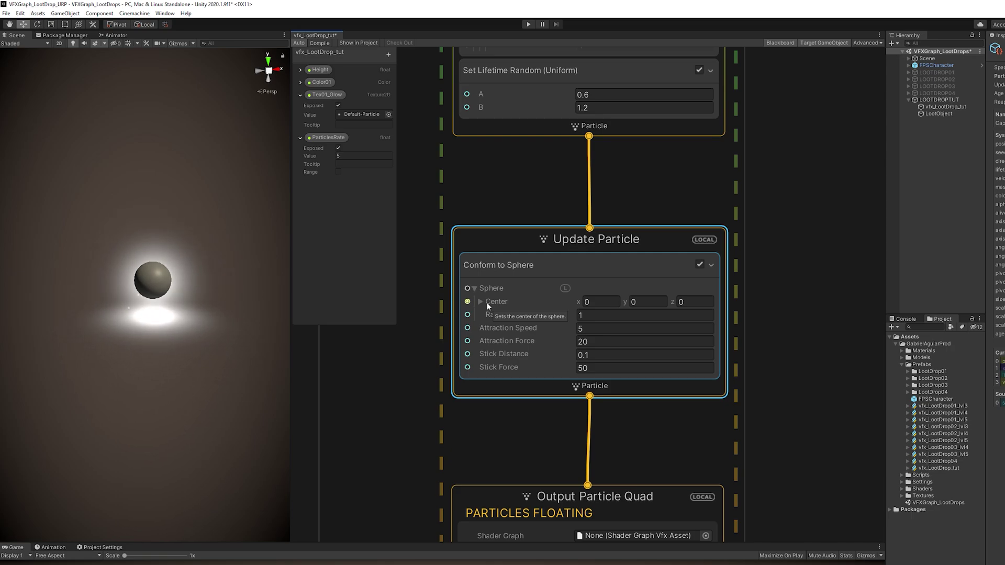
pyautogui.moveTo(428, 332); pyautogui.dragTo(528, 294, button='middle')
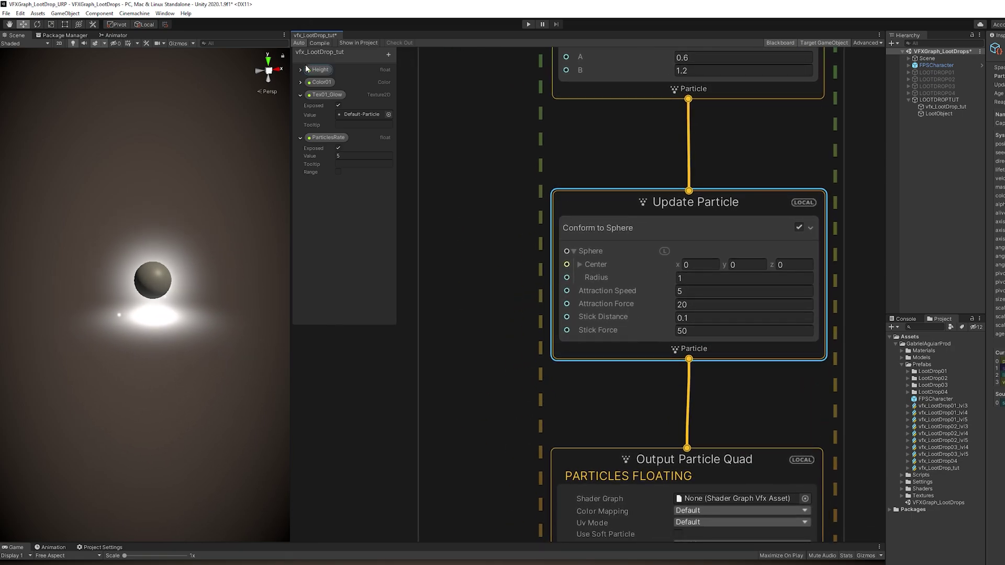
pyautogui.moveTo(307, 69); pyautogui.dragTo(450, 265)
pyautogui.moveTo(498, 297); pyautogui.dragTo(499, 298)
pyautogui.write('mul')
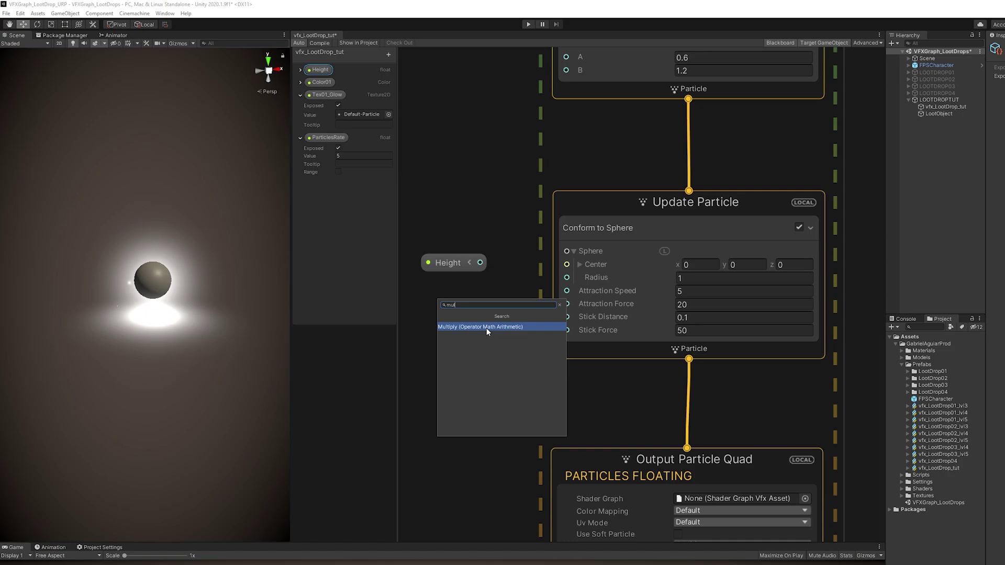
pyautogui.click(487, 329)
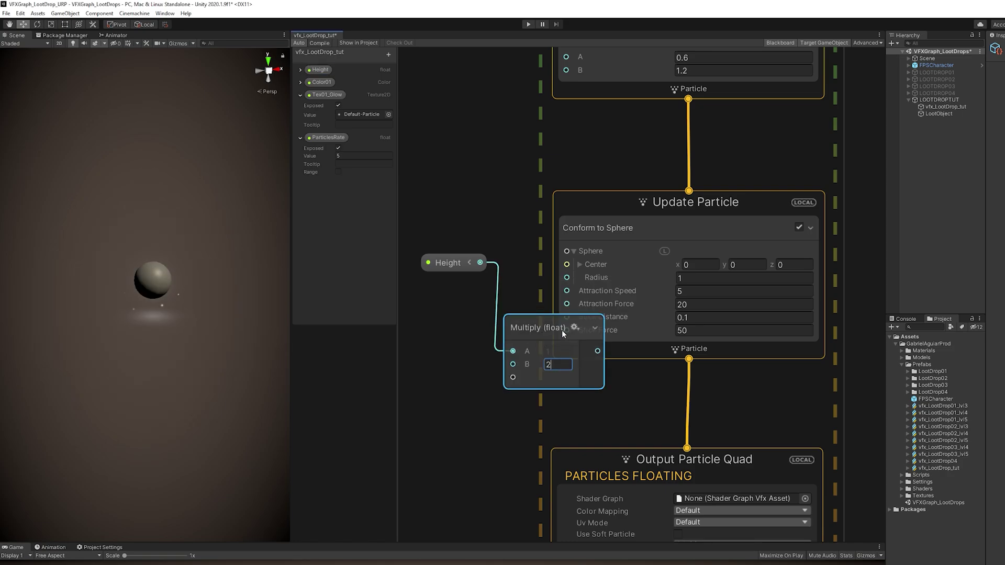
pyautogui.moveTo(563, 334); pyautogui.dragTo(506, 304)
# - Connect the Multiply output to the Y component of the Conform to Sphere center and line up the Height and Multiply nodes
pyautogui.click(580, 265)
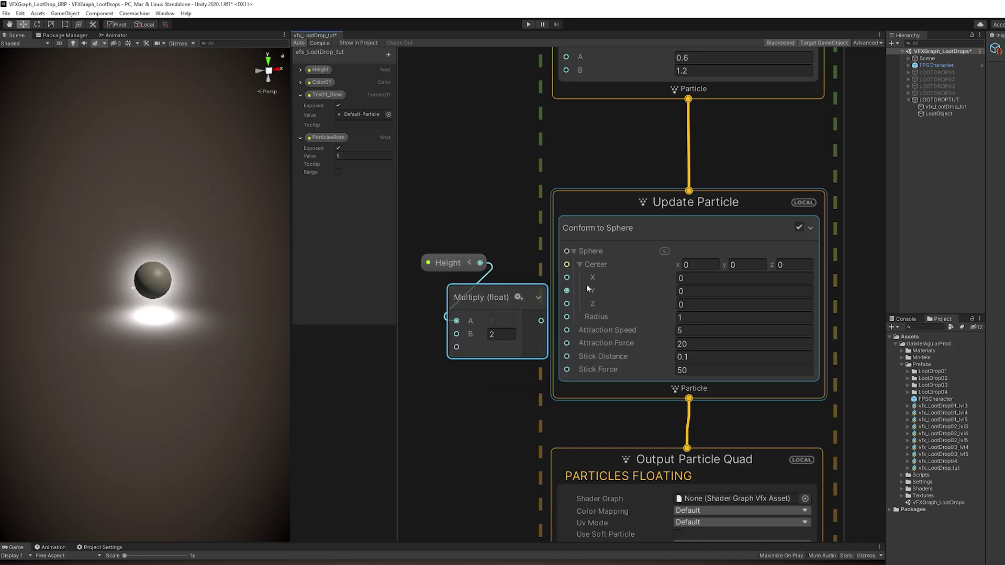
pyautogui.moveTo(566, 291); pyautogui.dragTo(503, 270)
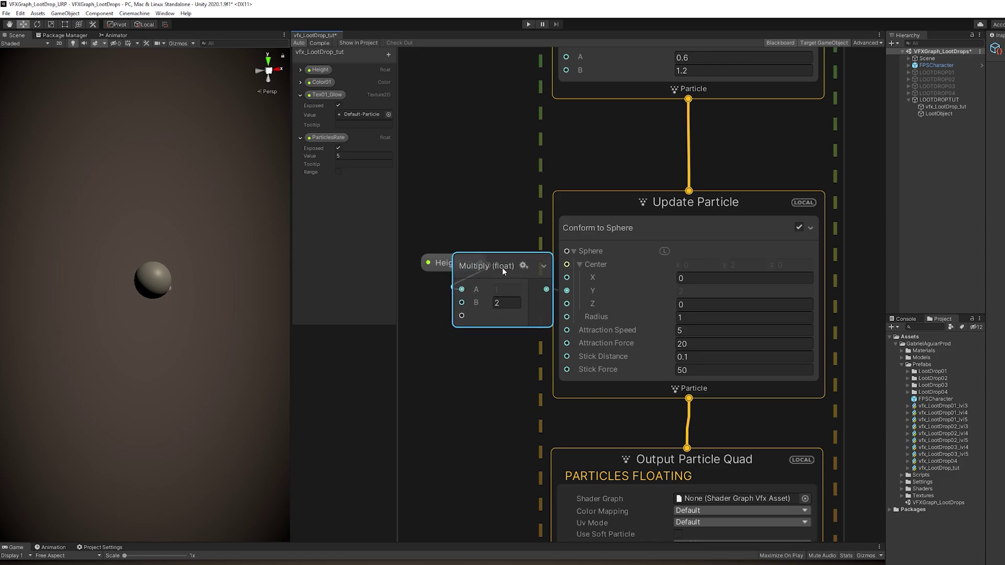
pyautogui.moveTo(441, 262); pyautogui.dragTo(406, 311)
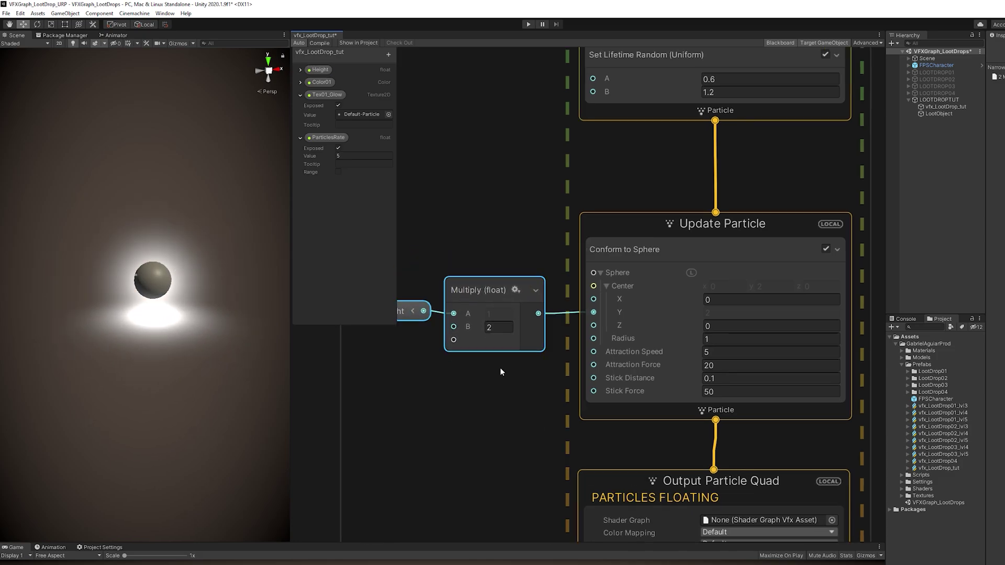
# - Set the Conform to Sphere radius to 0.5 and its attraction speed to 1
pyautogui.click(722, 336)
pyautogui.write('0.5')
pyautogui.press('Return')
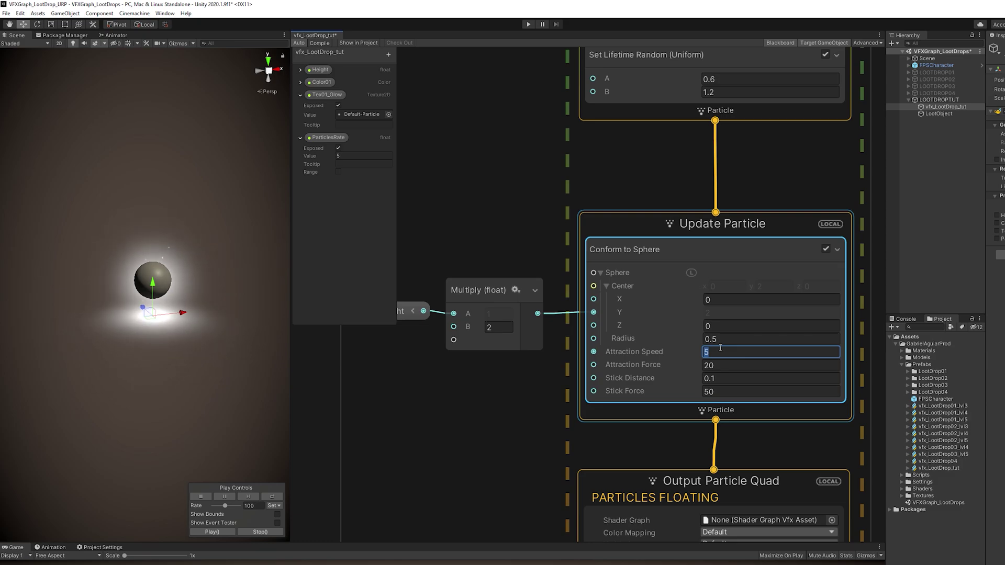
pyautogui.write('1')
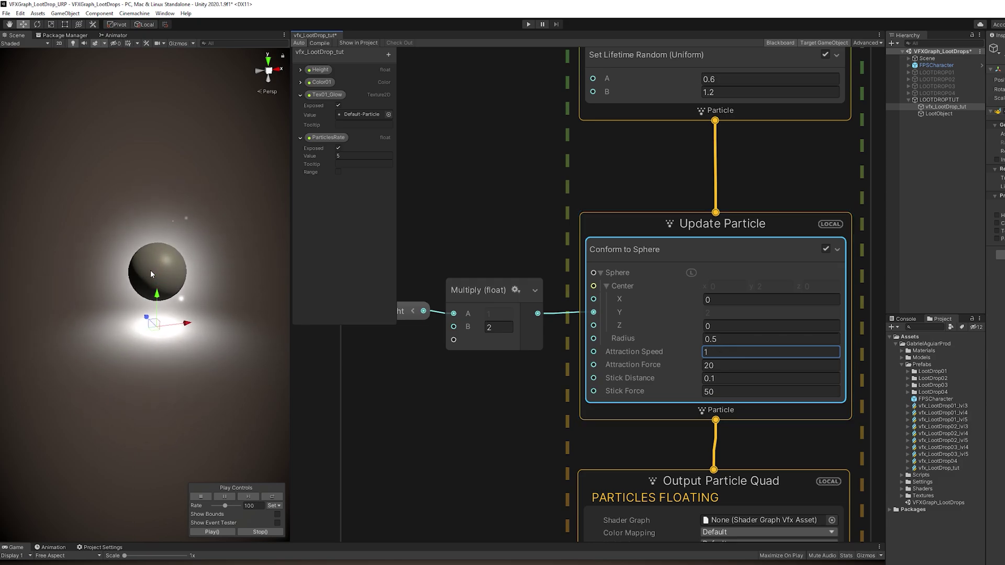
# - Try an attraction speed of 5 in the Conform to Sphere block, and return it to 1
pyautogui.click(675, 353)
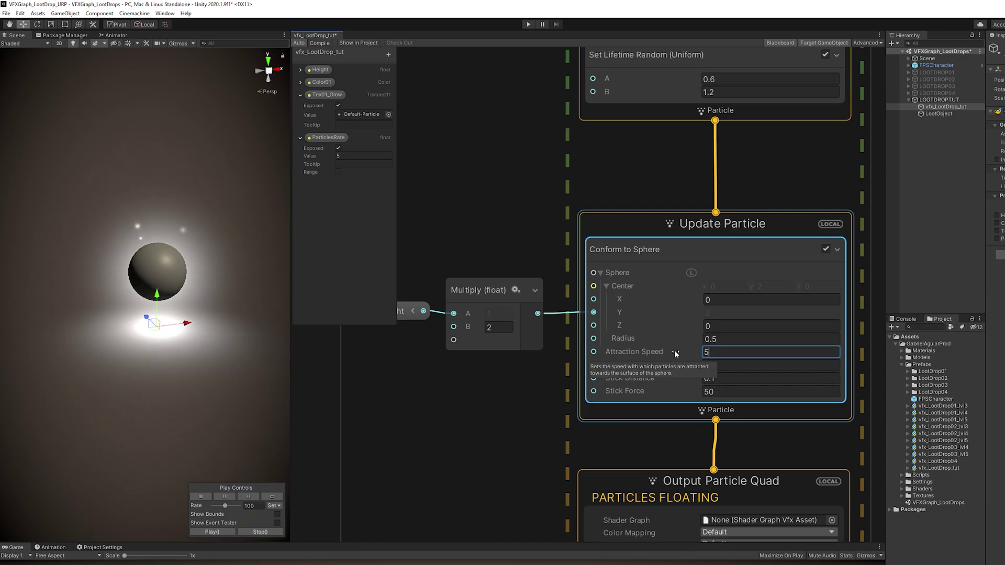
pyautogui.write('5')
pyautogui.press('Return')
pyautogui.write('1')
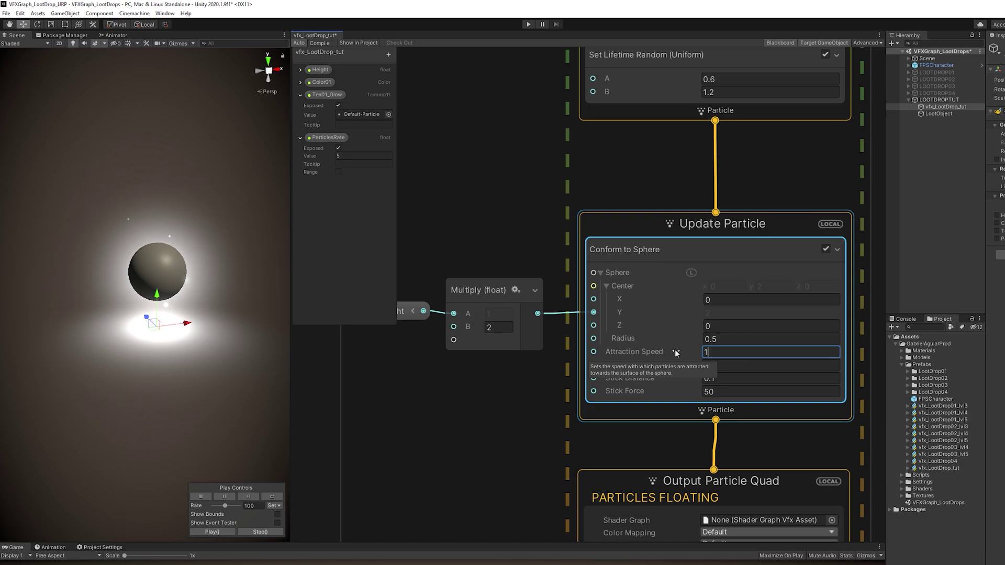
pyautogui.press('Return')
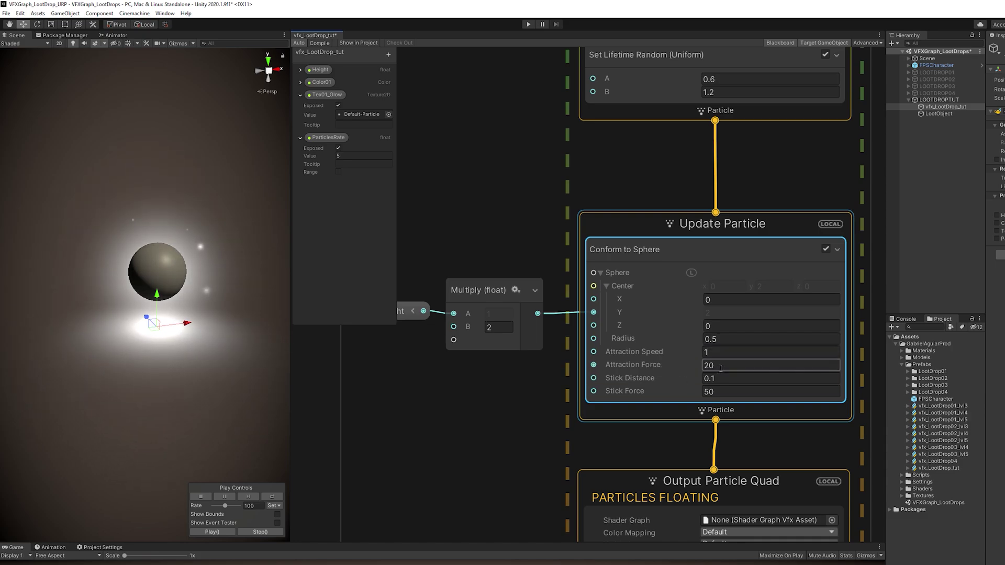
# - Set the Conform to Sphere block's stick force to 10
pyautogui.click(718, 391)
pyautogui.write('10')
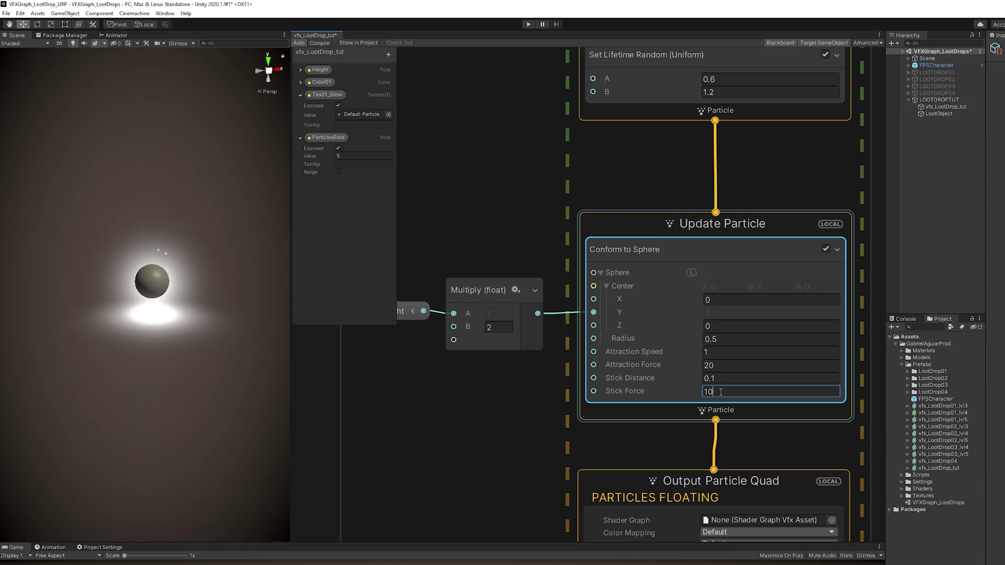
pyautogui.press('Return')
# - Add an Add Velocity block below Conform to Sphere in the Update Particle context and set its Y velocity to 0.01
pyautogui.moveTo(611, 422); pyautogui.dragTo(577, 366, button='middle')
pyautogui.click(576, 366)
pyautogui.press('space')
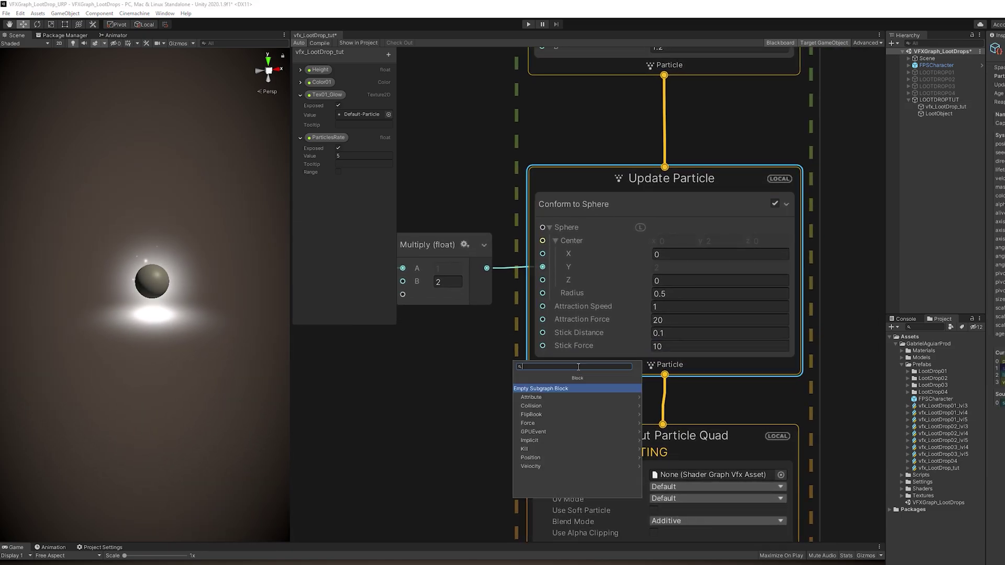
pyautogui.write('add vo')
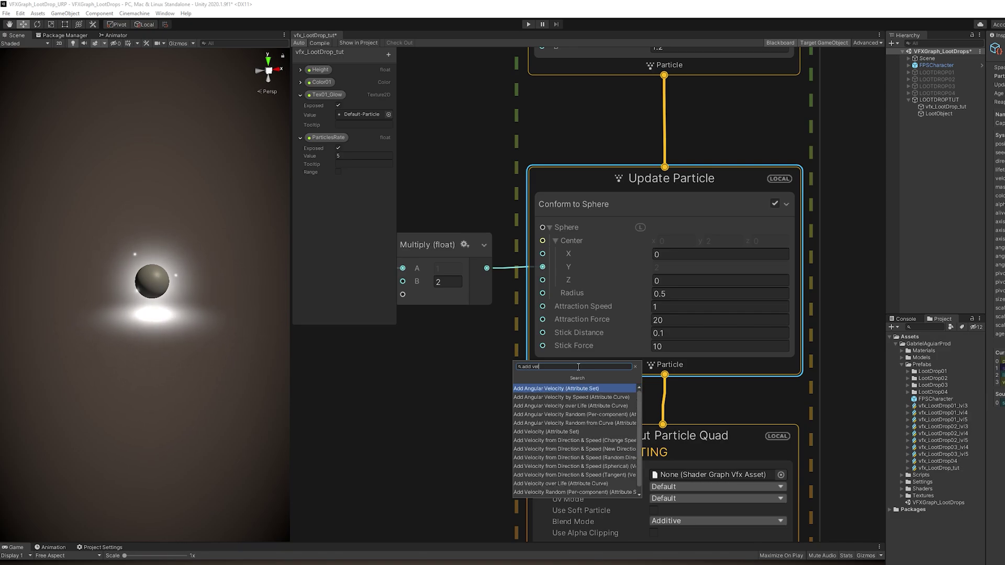
pyautogui.press('Return')
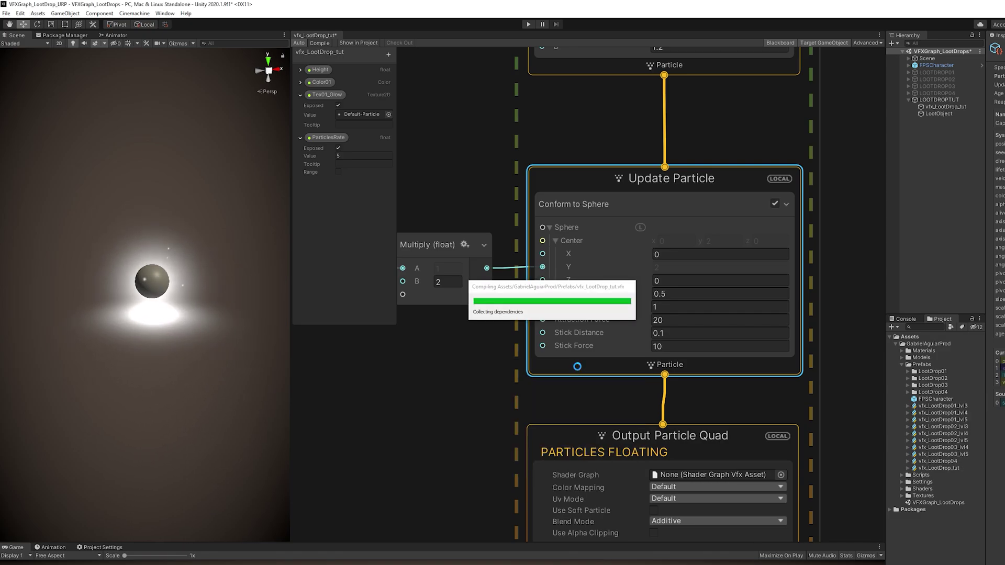
pyautogui.click(713, 397)
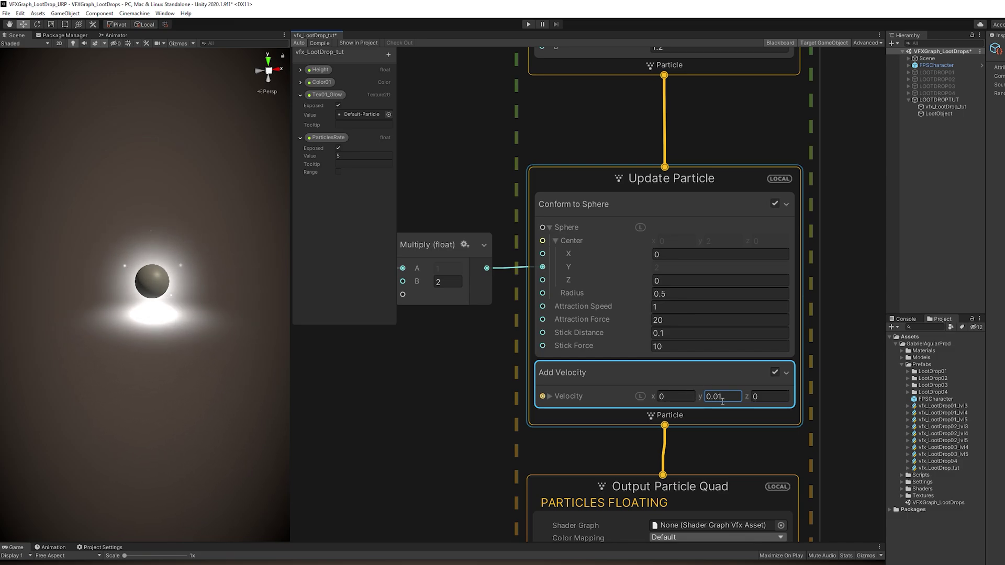
# - Group vfx_LootDrop_tut and LootObject under a new empty object named Level01 inside LOOTDROPTUT
pyautogui.scroll(-3, 722, 401)
pyautogui.scroll(-3, 722, 401)
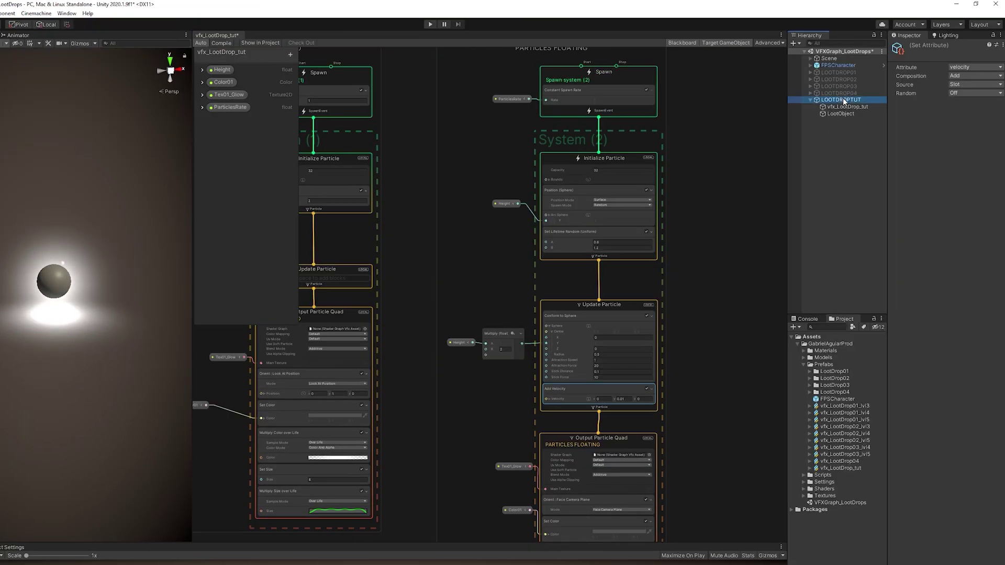
pyautogui.rightClick(843, 101)
pyautogui.click(884, 190)
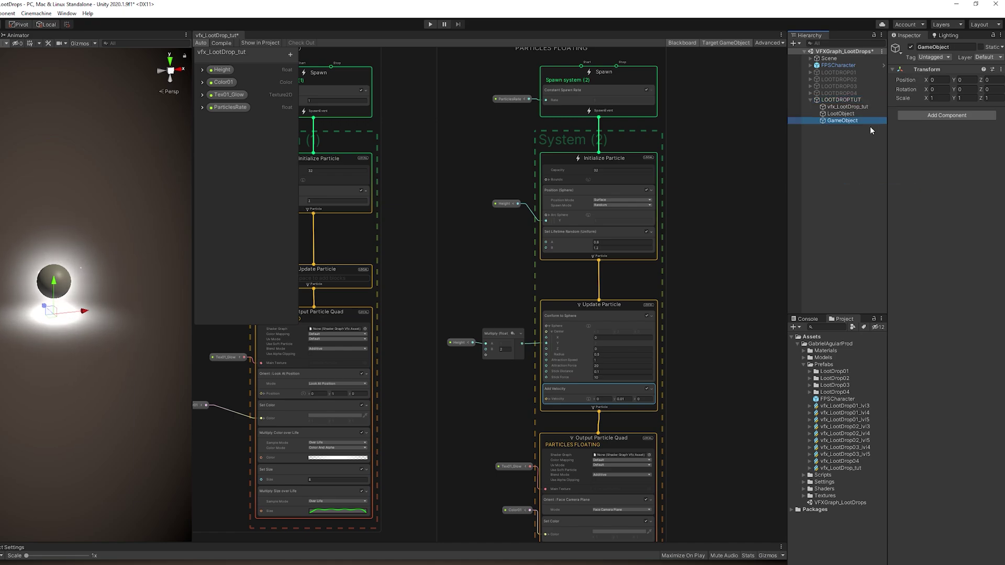
pyautogui.click(840, 113)
pyautogui.keyDown('shift'); pyautogui.click(845, 106); pyautogui.keyUp('shift')
pyautogui.moveTo(845, 107); pyautogui.dragTo(839, 124)
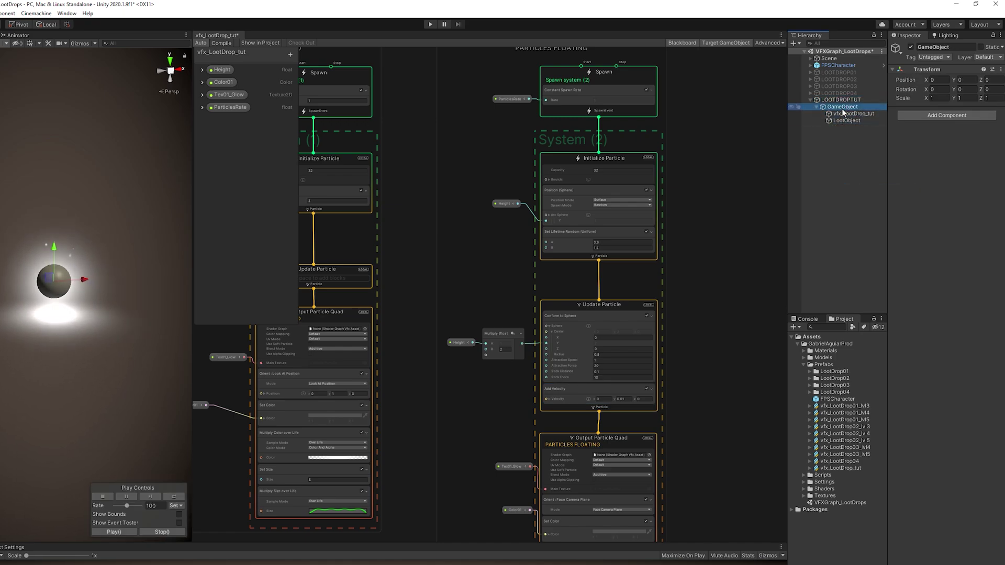
pyautogui.click(847, 108)
pyautogui.write('Level01')
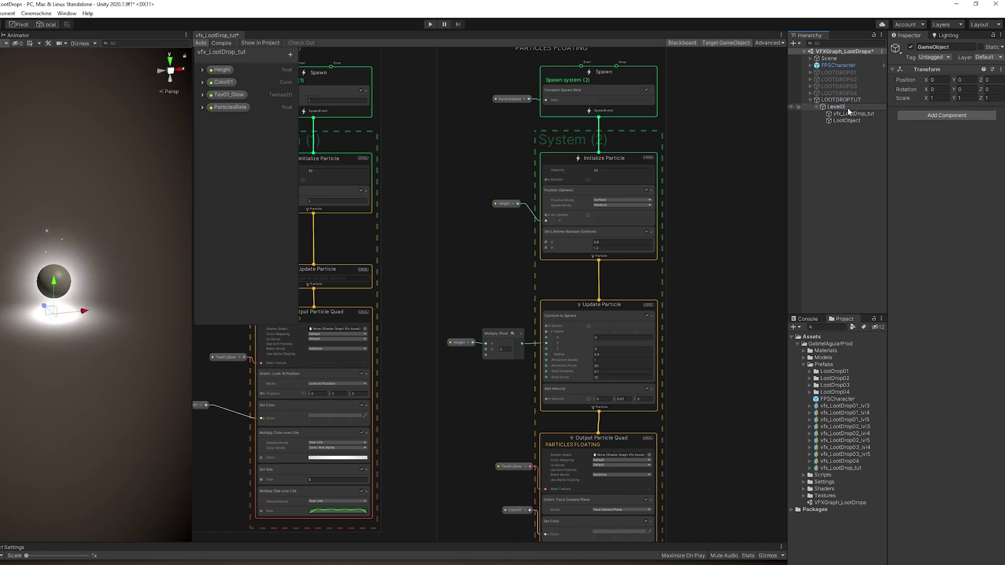
pyautogui.press('Return')
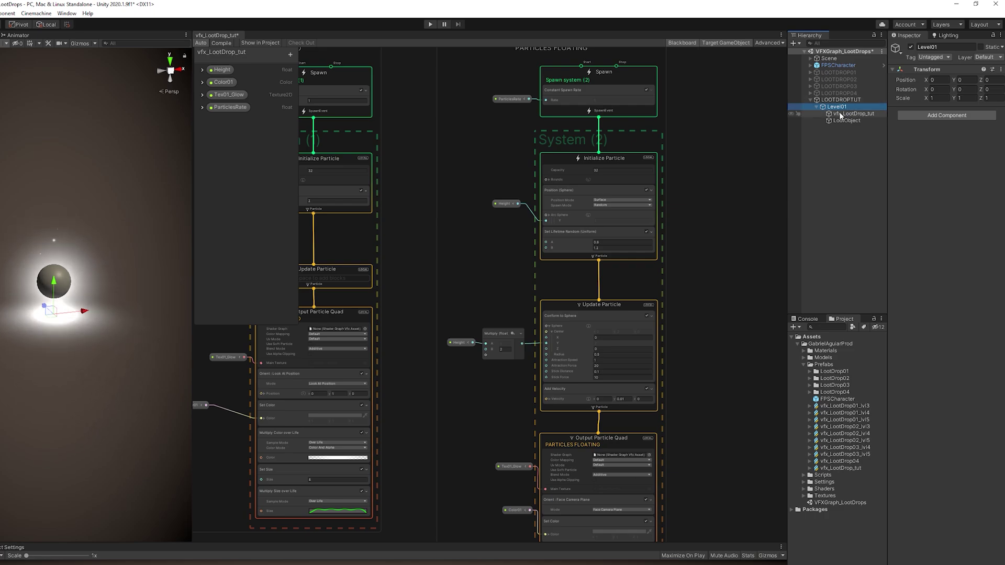
# - Scale the LootObject under Level01 to 0.8 on all three axes
pyautogui.click(846, 120)
pyautogui.click(937, 98)
pyautogui.write('0.8')
pyautogui.press('Tab')
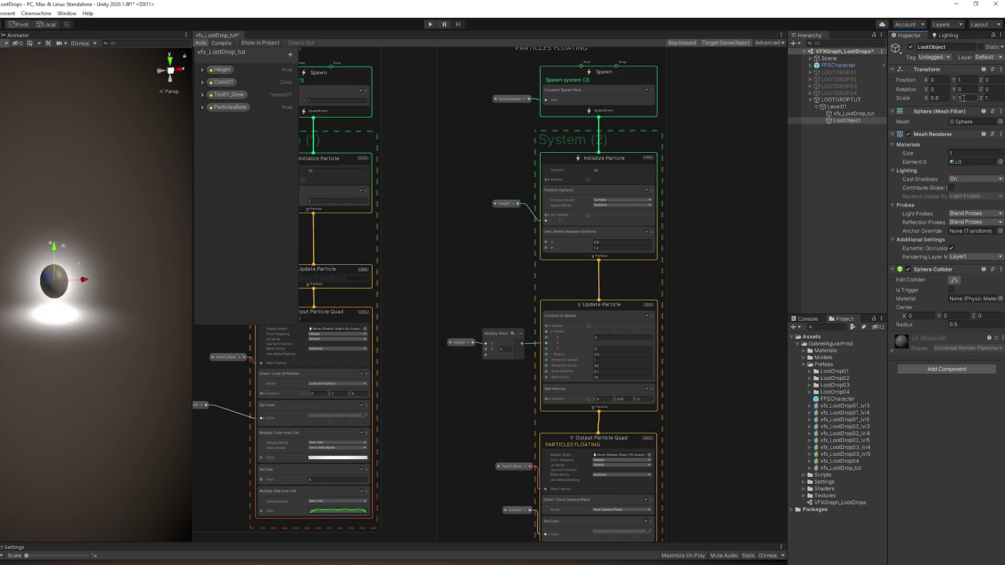
pyautogui.write('0.8')
pyautogui.press('Tab')
pyautogui.write('0.8')
# - Duplicate Level01 as Level02 and move the copy to X position 5
pyautogui.click(817, 108)
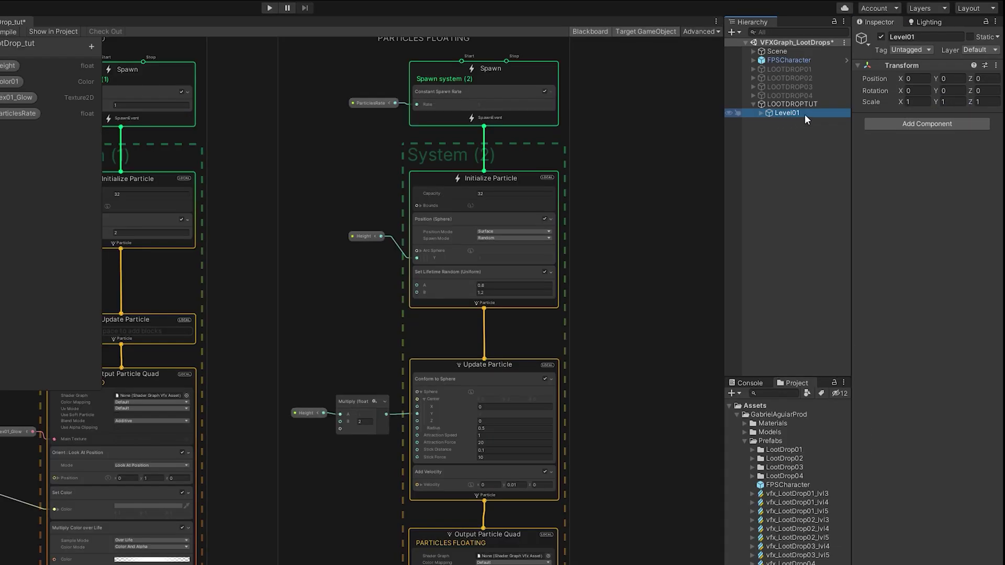
pyautogui.hotkey('ctrl', 'd')
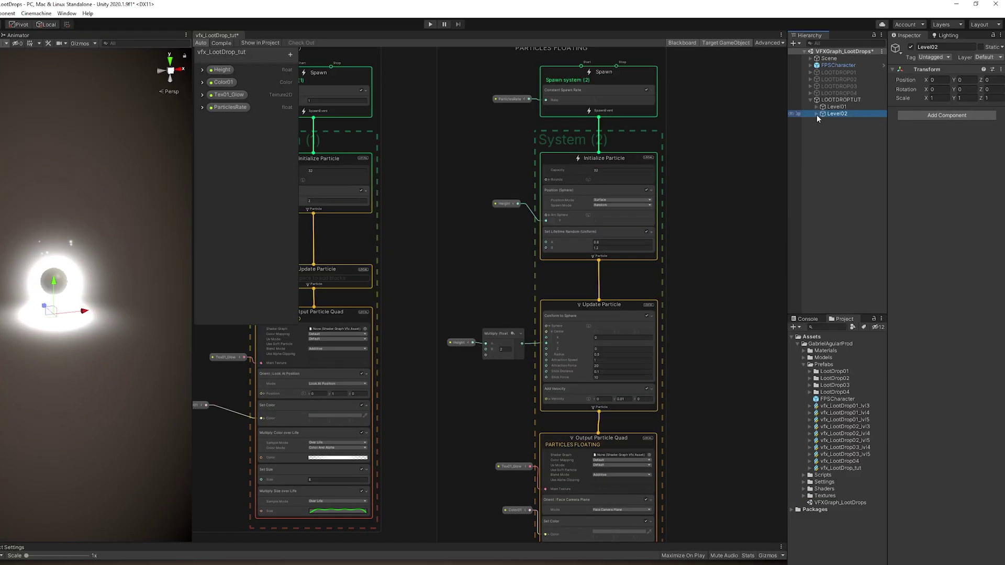
pyautogui.moveTo(84, 311); pyautogui.dragTo(194, 300)
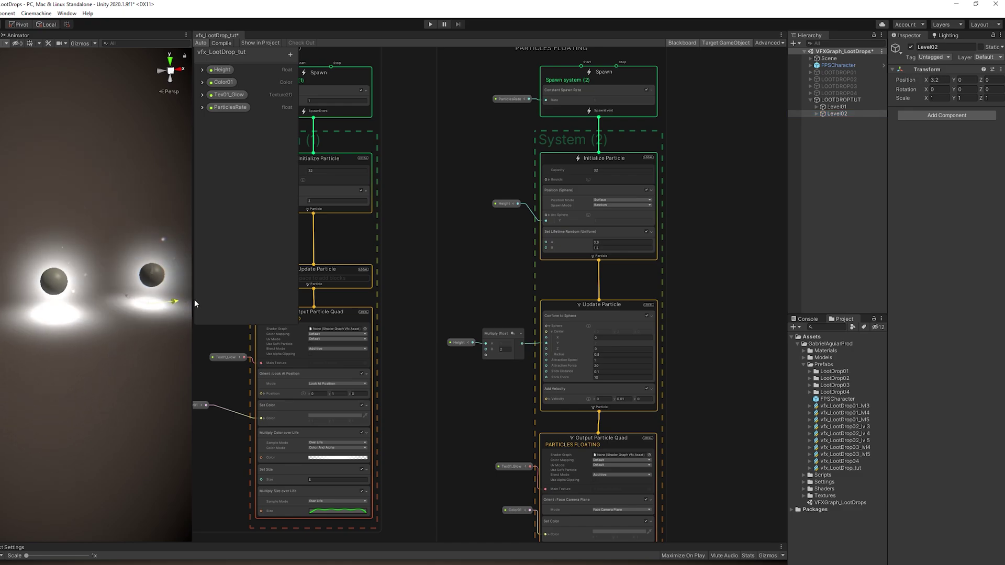
pyautogui.moveTo(73, 319); pyautogui.dragTo(21, 310, button='middle')
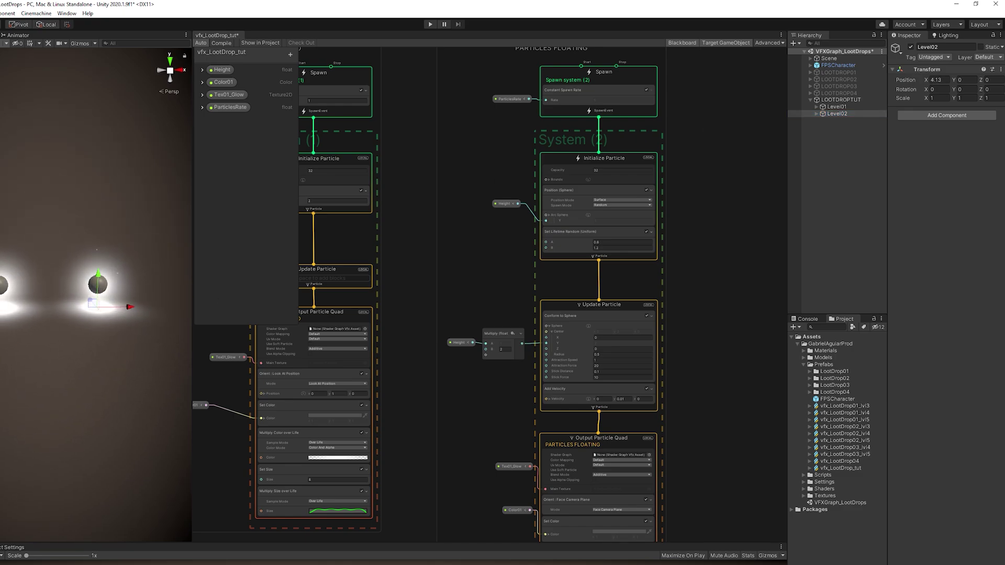
pyautogui.click(944, 79)
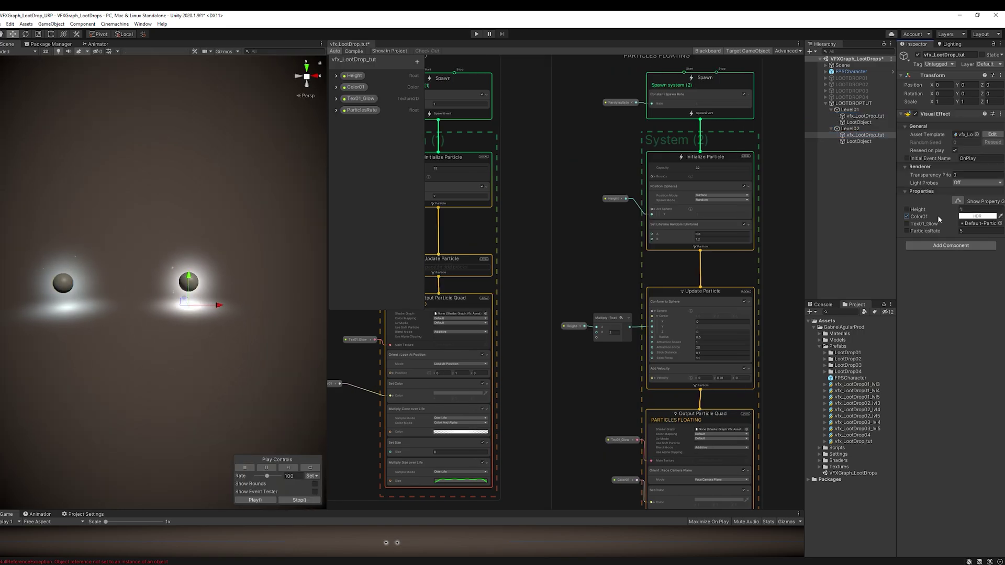
# - Set the Level02 effect's Color01 property to light green and its ParticlesRate to 40
pyautogui.click(968, 216)
pyautogui.click(965, 265)
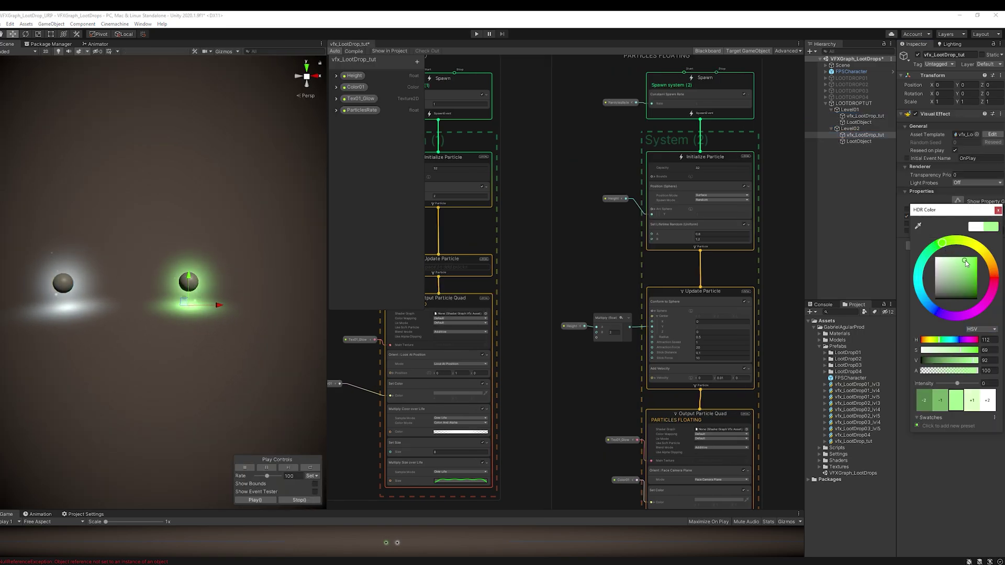
pyautogui.click(874, 241)
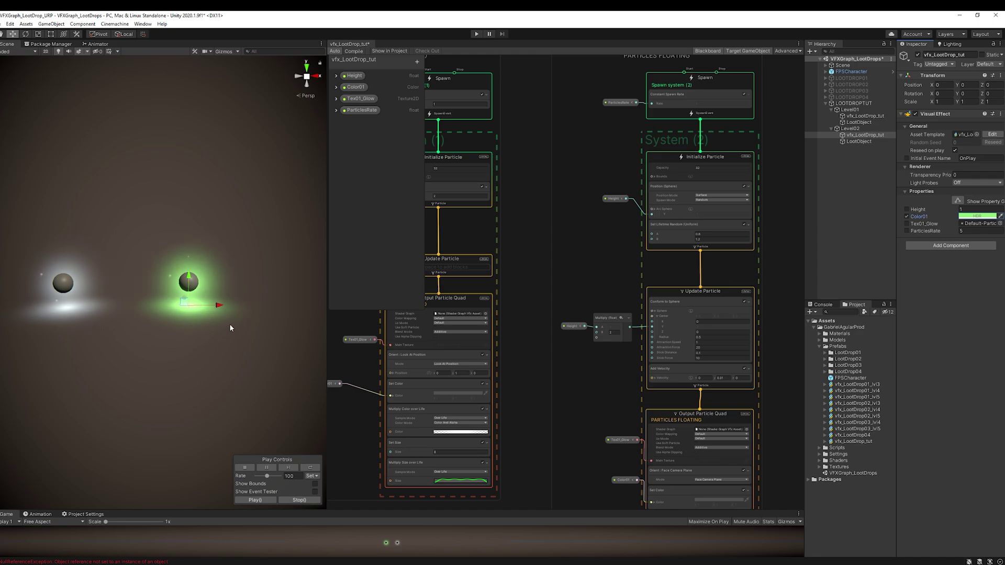
pyautogui.click(975, 232)
pyautogui.write('40')
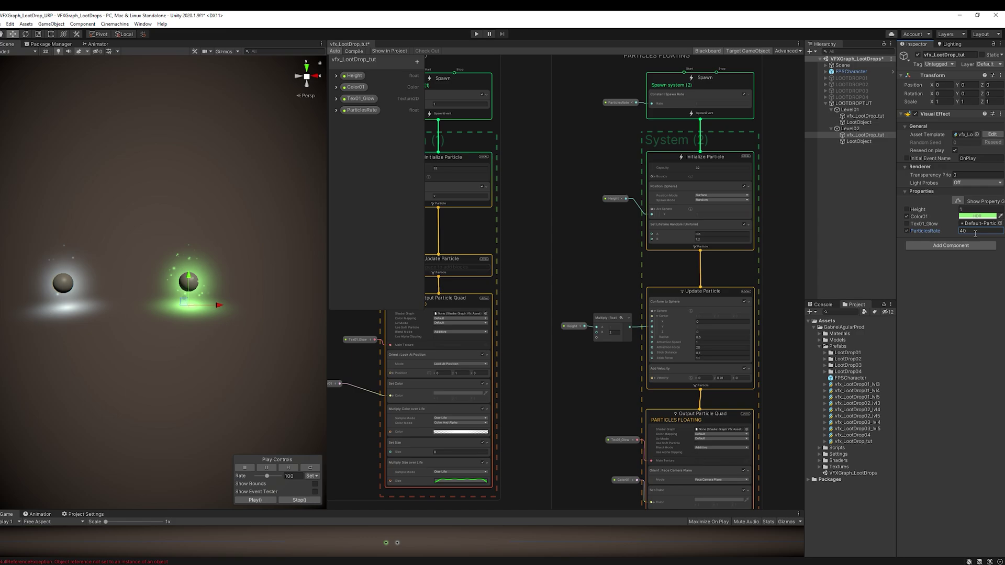
# - Try shrinking the vfx_LootDrop_tut effect under Level01 uniformly to a scale of about 0.61
pyautogui.click(870, 115)
pyautogui.press('r')
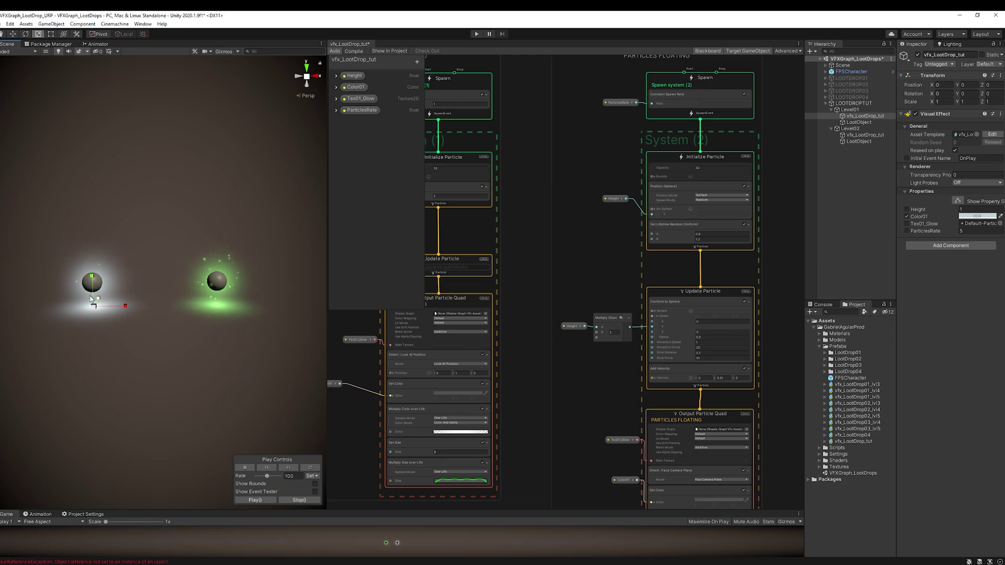
pyautogui.moveTo(91, 299); pyautogui.dragTo(74, 310)
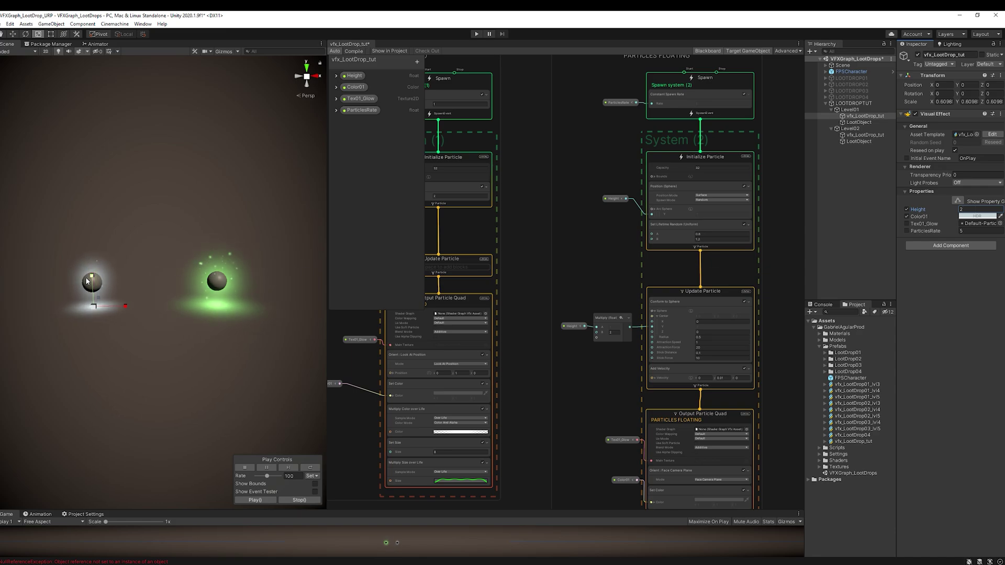
pyautogui.scroll(1, 96, 284)
pyautogui.moveTo(88, 288); pyautogui.dragTo(113, 285, button='middle')
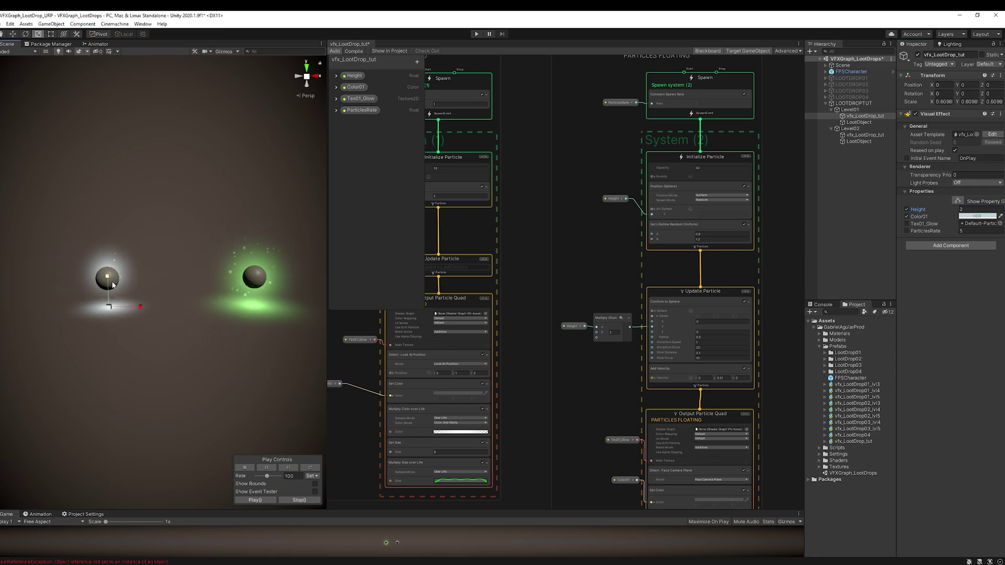
# - Set the Level01 effect's scale to 0.8 on all axes and its Height property to 1.4
pyautogui.click(945, 102)
pyautogui.write('0.8')
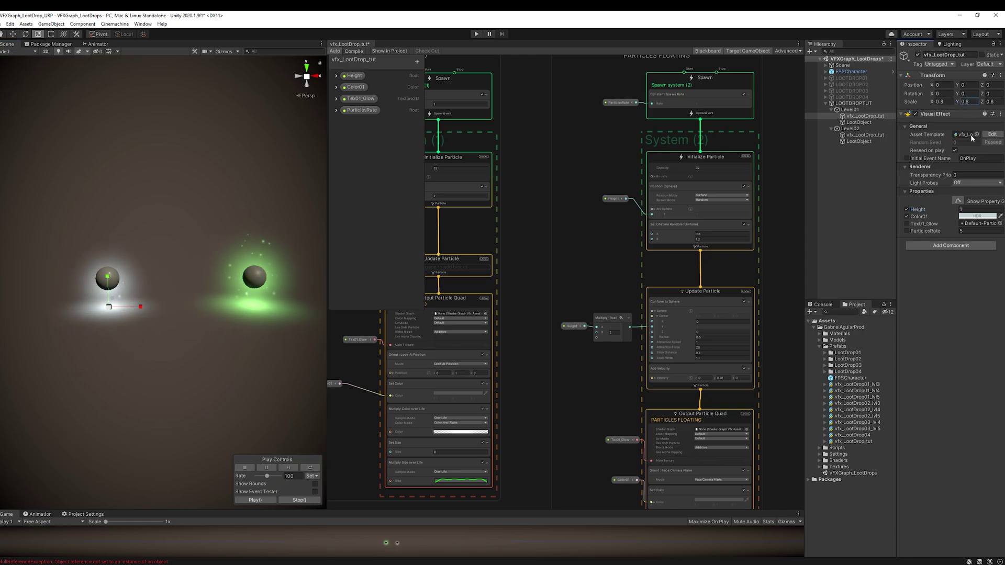
pyautogui.press('Tab')
pyautogui.write('0.8')
pyautogui.click(972, 208)
pyautogui.write('1.4')
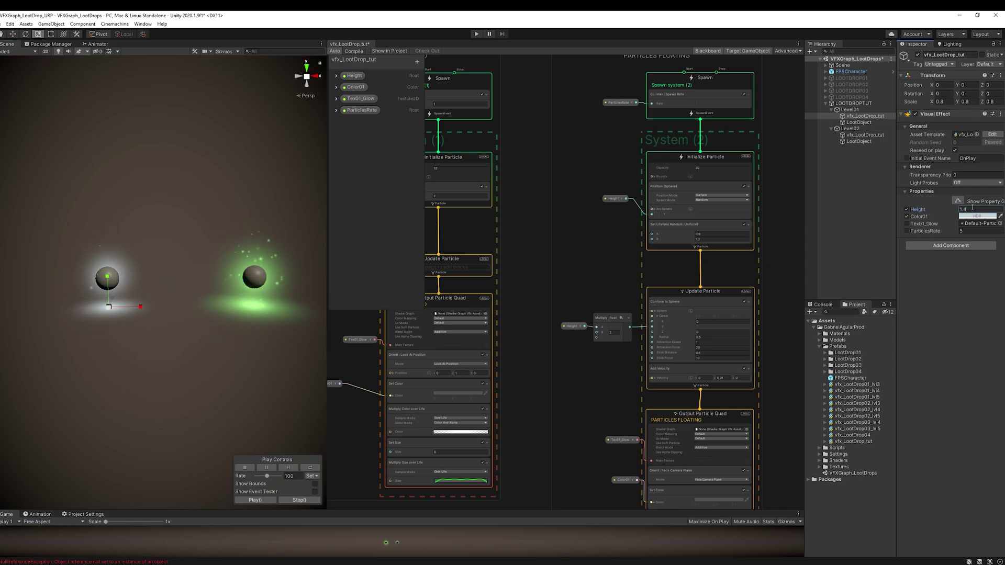
# - Duplicate Level02 as Level03 and move the copy to X position 10
pyautogui.click(255, 290)
pyautogui.moveTo(328, 198); pyautogui.dragTo(400, 226)
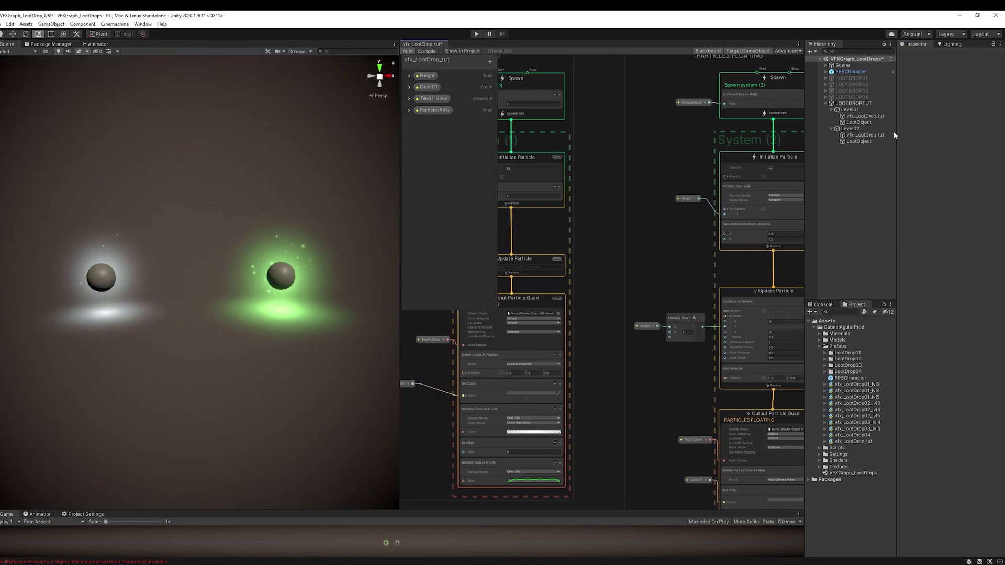
pyautogui.click(849, 129)
pyautogui.hotkey('ctrl', 'd')
pyautogui.click(867, 148)
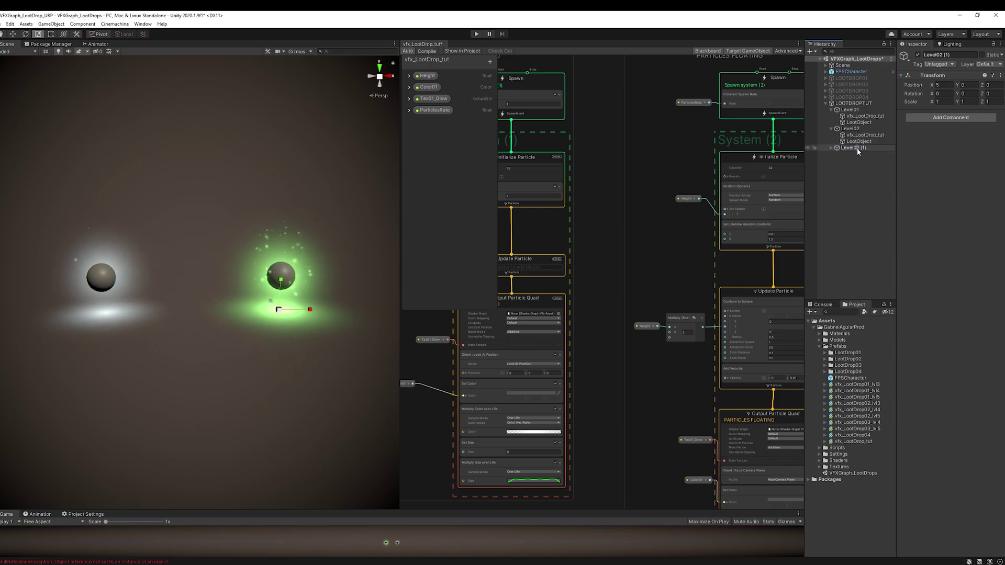
pyautogui.write('Level03')
pyautogui.press('Return')
pyautogui.click(940, 85)
pyautogui.write('10')
pyautogui.press('Return')
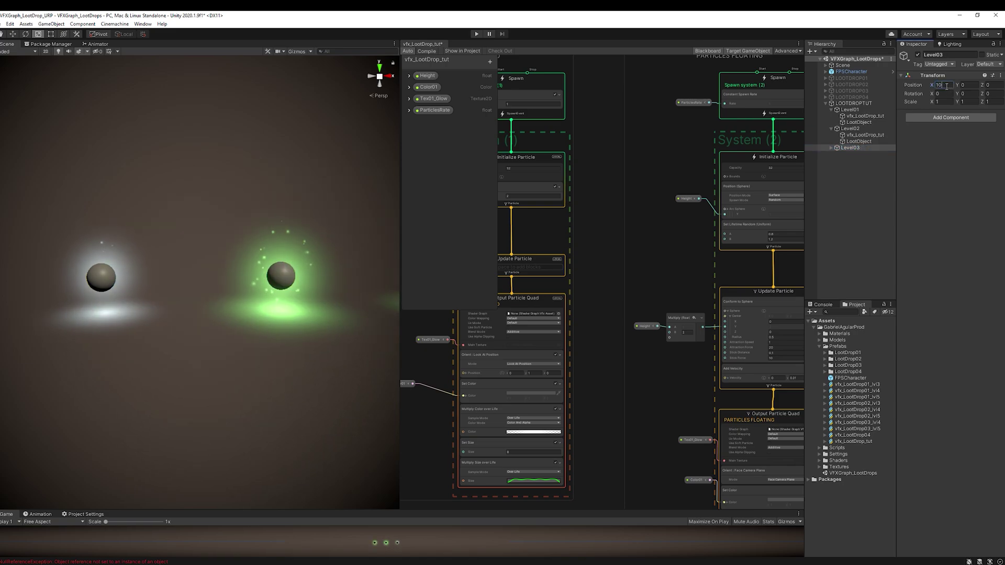
# - Set the Level03 effect's Color01 property to light blue and its ParticlesRate to 60
pyautogui.doubleClick(825, 149)
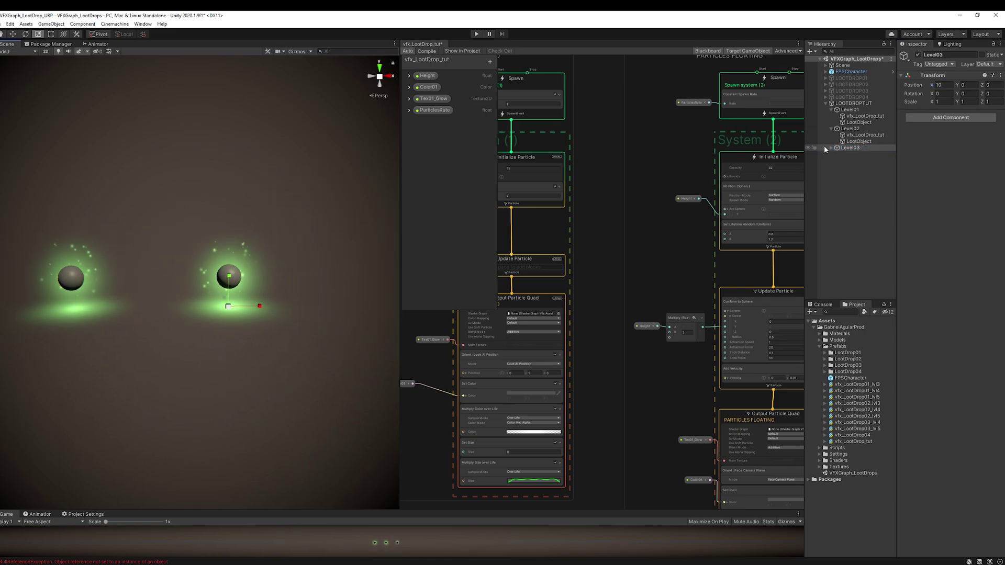
pyautogui.click(865, 154)
pyautogui.click(978, 217)
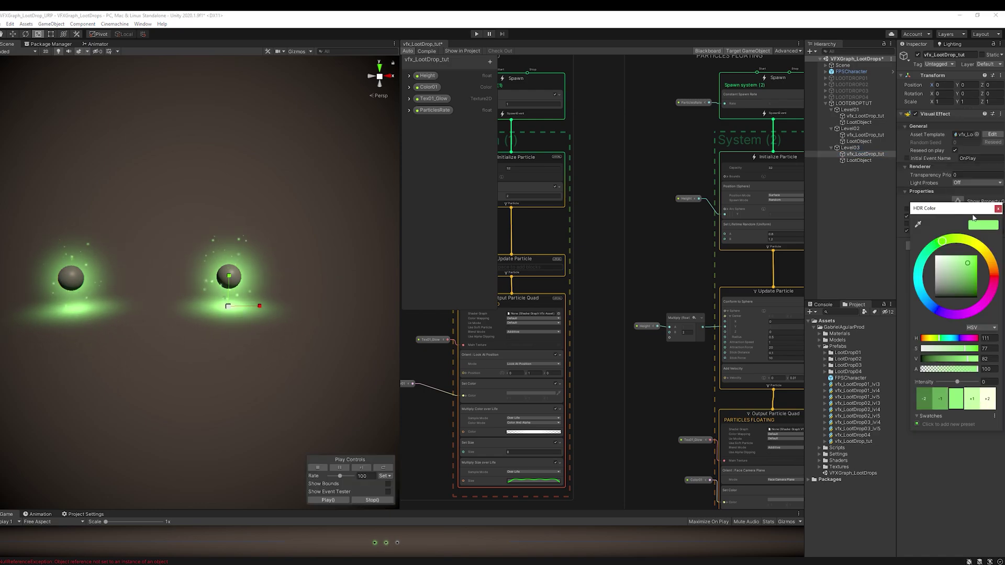
pyautogui.click(930, 304)
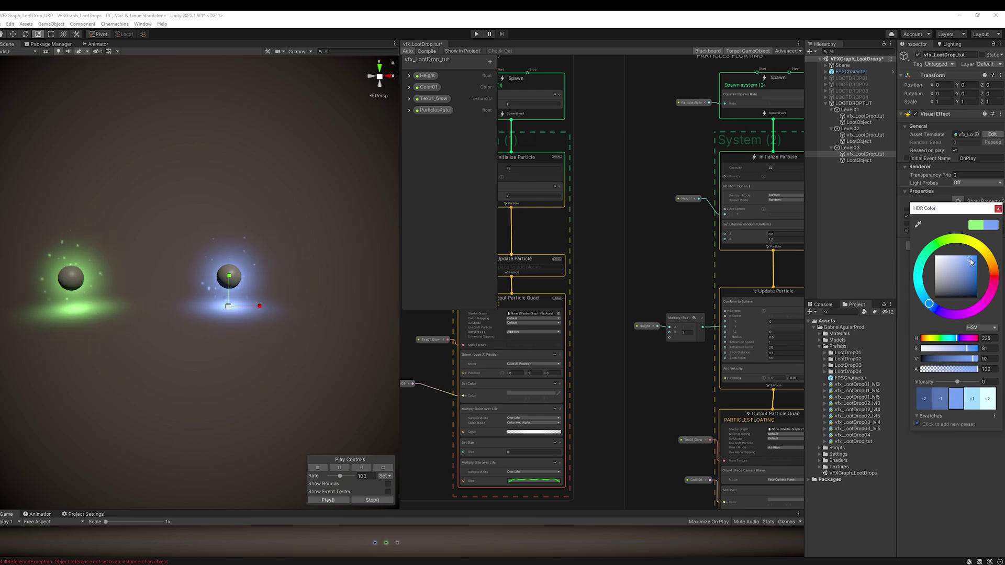
pyautogui.click(952, 221)
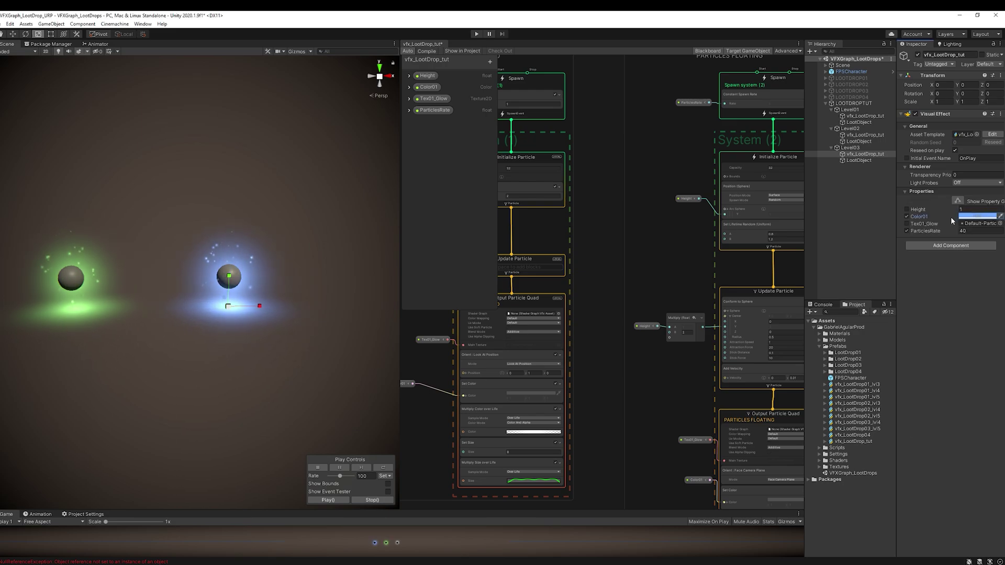
pyautogui.click(983, 231)
pyautogui.write('60')
# - Set the Level02 effect's ParticlesRate to 30, and scale the effect and its LootObject down to 0.9
pyautogui.click(864, 135)
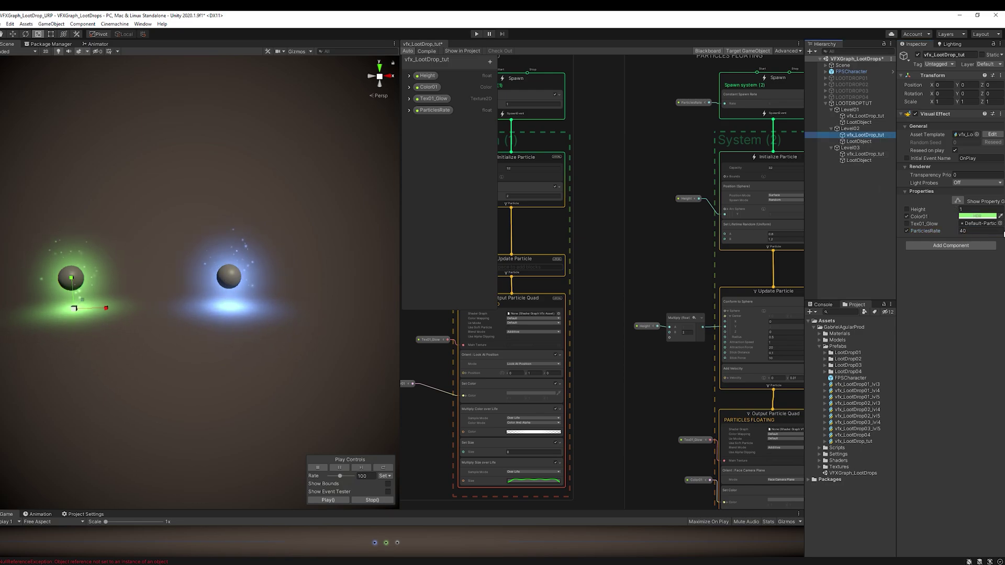
pyautogui.click(982, 231)
pyautogui.write('30')
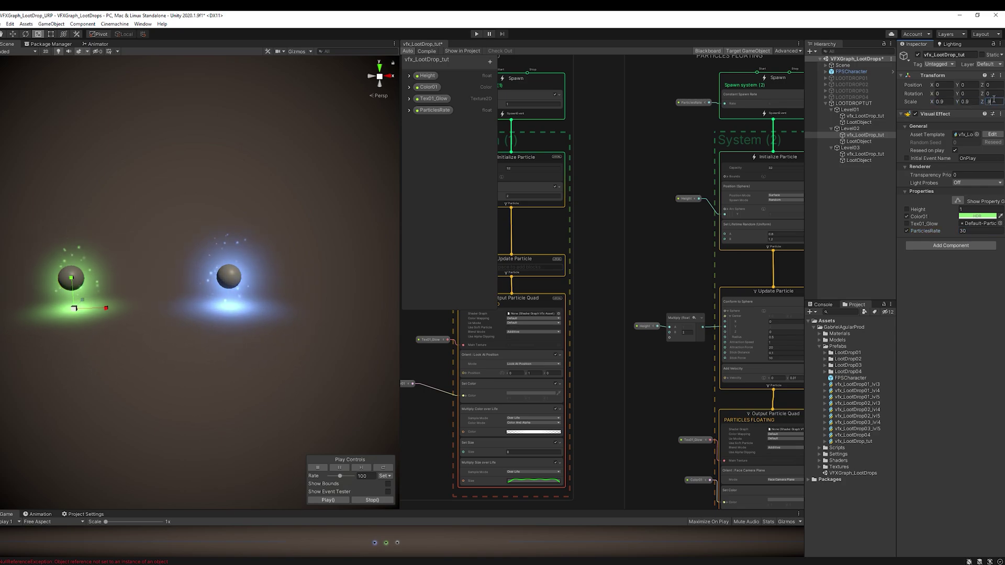
pyautogui.click(864, 141)
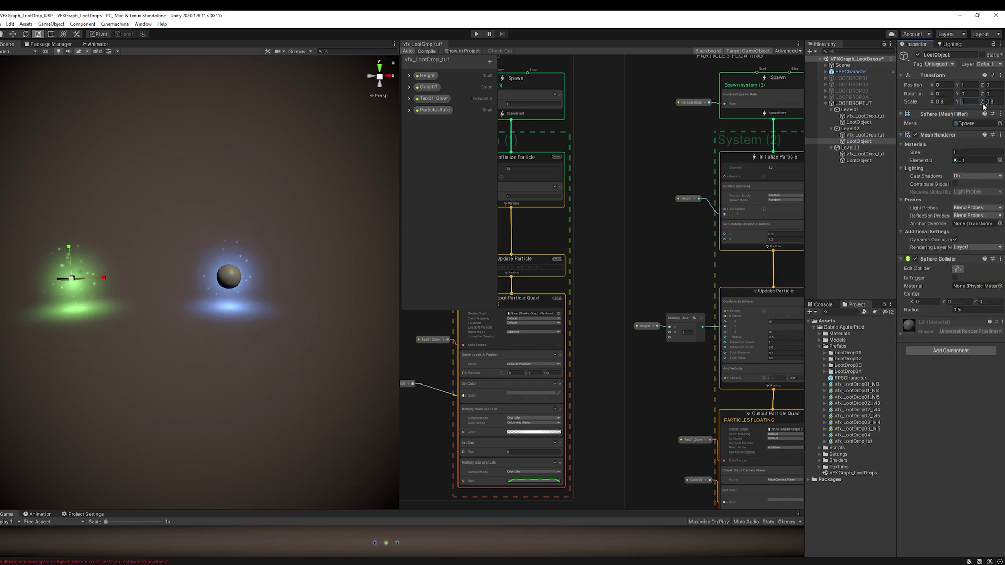
# - Set the Color01 HDR intensity to 0.2 on the Level03 effect and to -0.2 on the Level02 effect
pyautogui.click(859, 155)
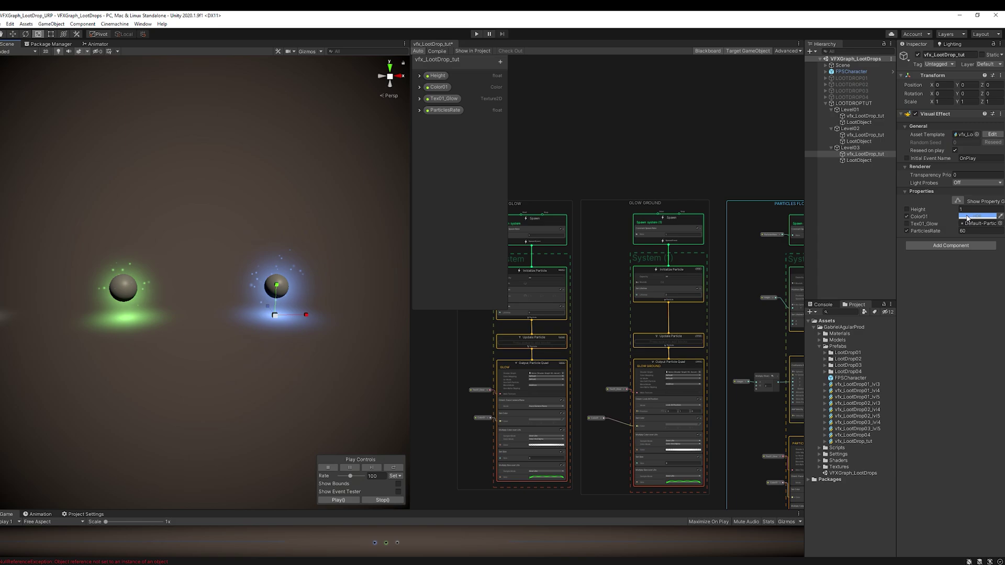
pyautogui.click(967, 216)
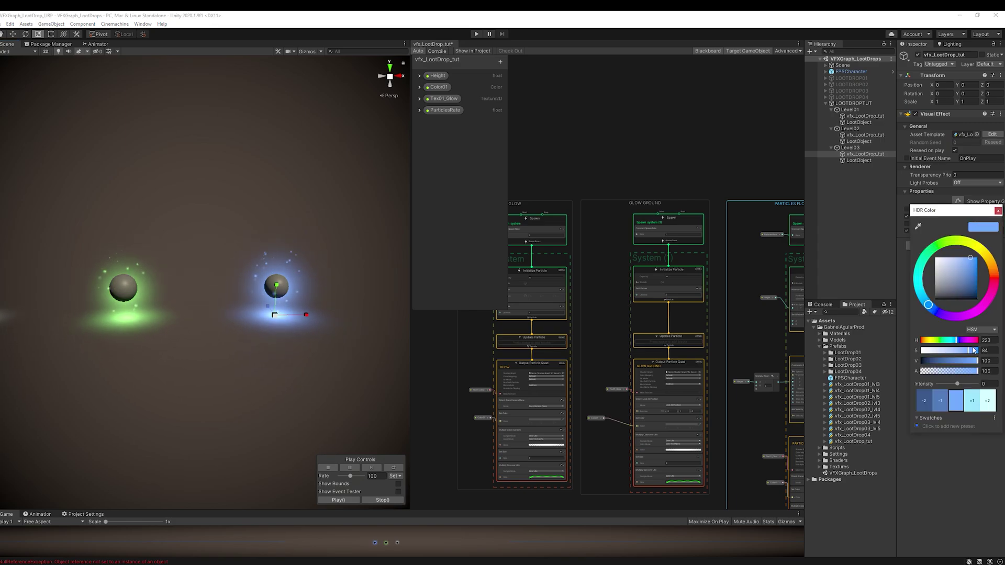
pyautogui.click(987, 384)
pyautogui.write('0.4')
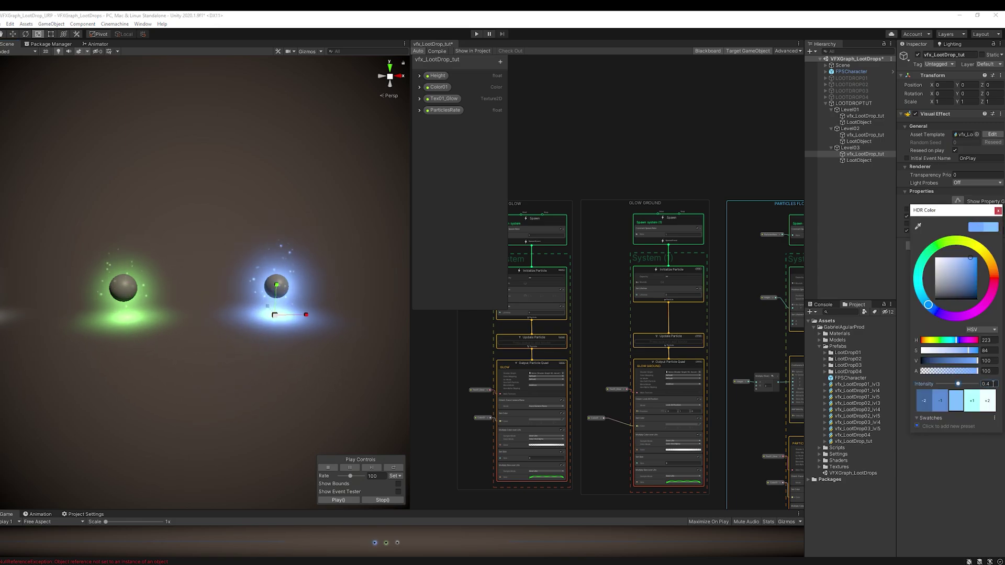
pyautogui.press('Return')
pyautogui.write('2')
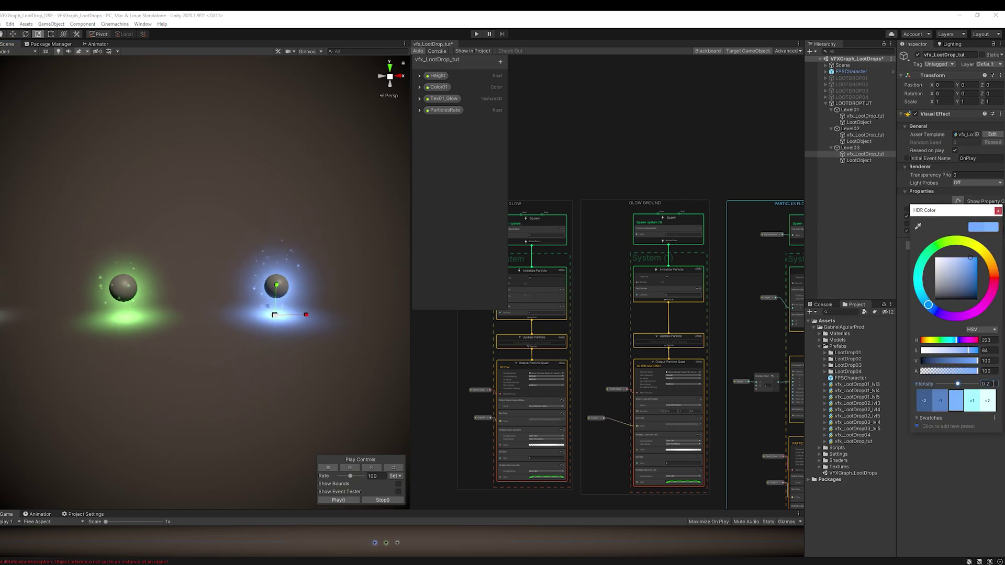
pyautogui.click(865, 135)
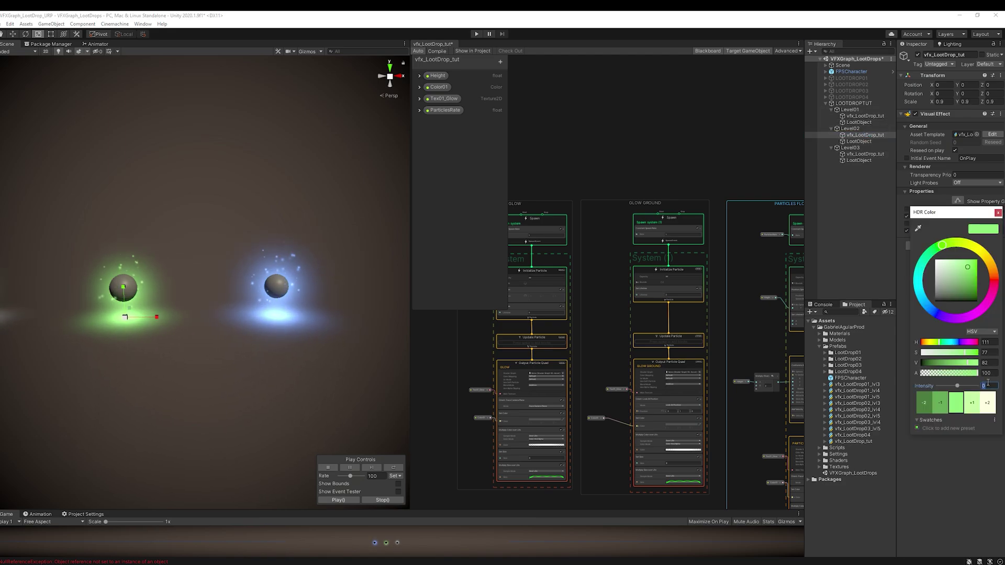
pyautogui.write('-0.2')
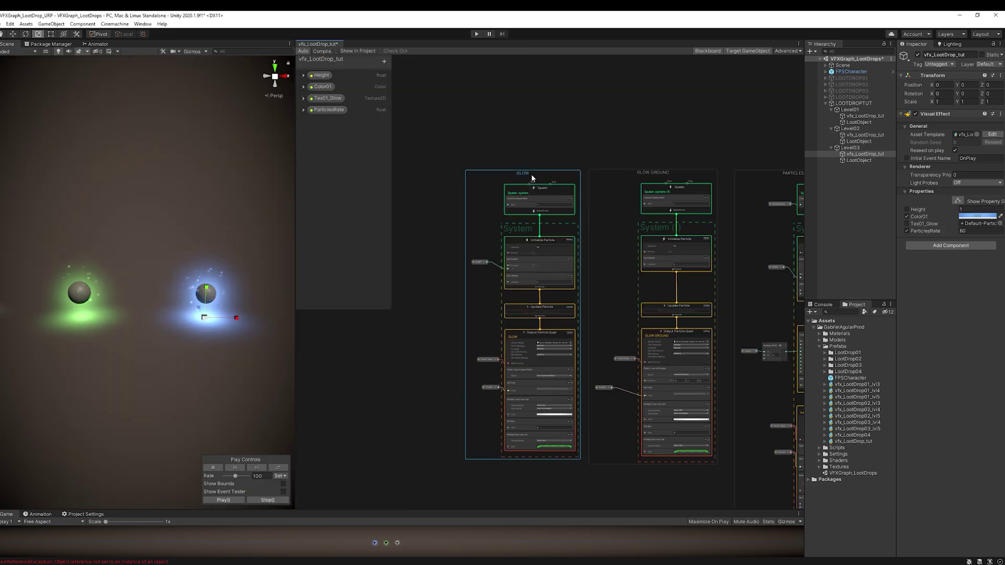
# - Move the PARTICLES FLOATING group aside and place a copy of the GLOW group between it and GLOW GROUND
pyautogui.scroll(2, 525, 167)
pyautogui.scroll(2, 526, 166)
pyautogui.scroll(-3, 533, 177)
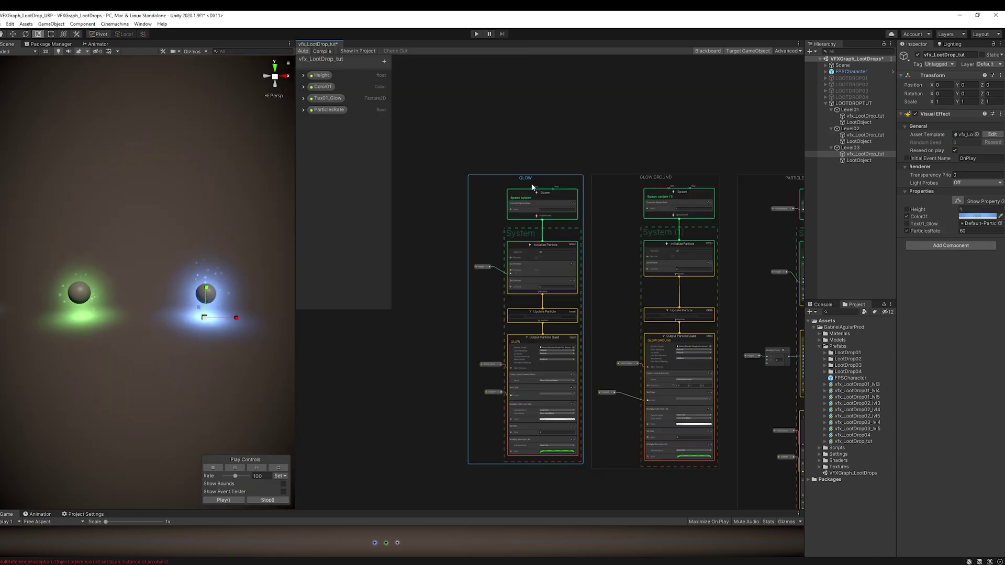
pyautogui.scroll(-2, 532, 185)
pyautogui.moveTo(644, 155); pyautogui.dragTo(439, 182, button='middle')
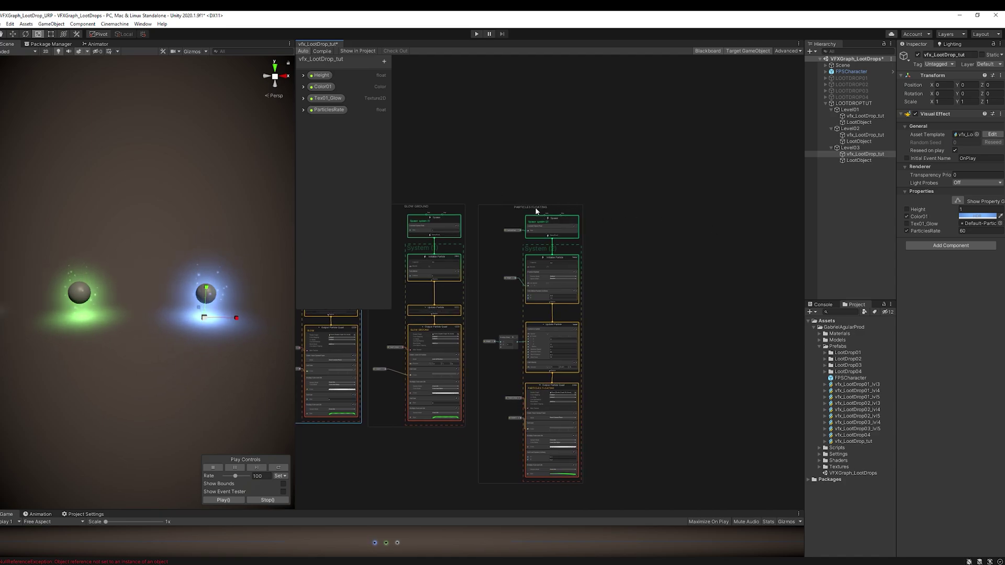
pyautogui.moveTo(535, 211); pyautogui.dragTo(712, 207)
pyautogui.hotkey('ctrl', 'v')
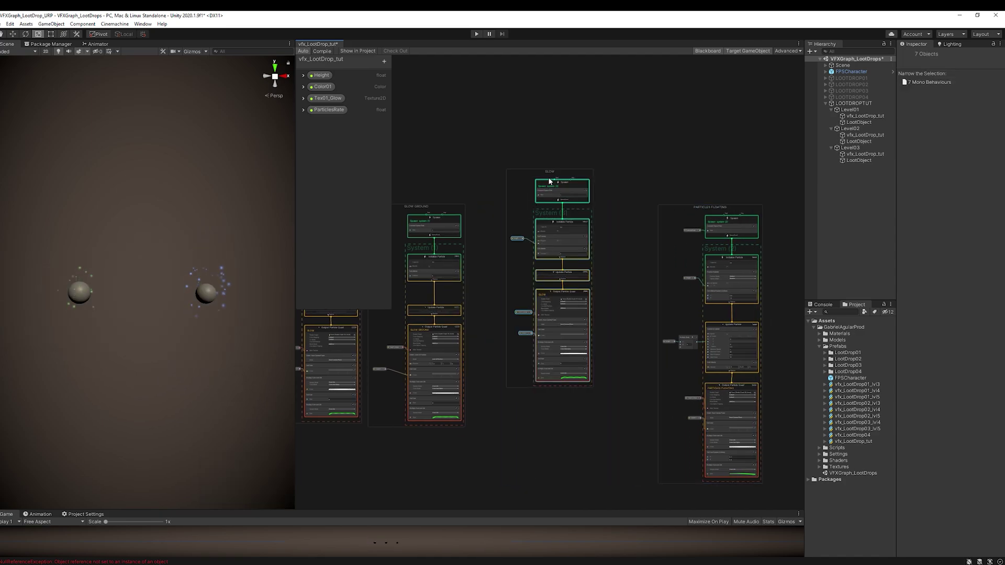
pyautogui.moveTo(548, 177); pyautogui.dragTo(529, 208)
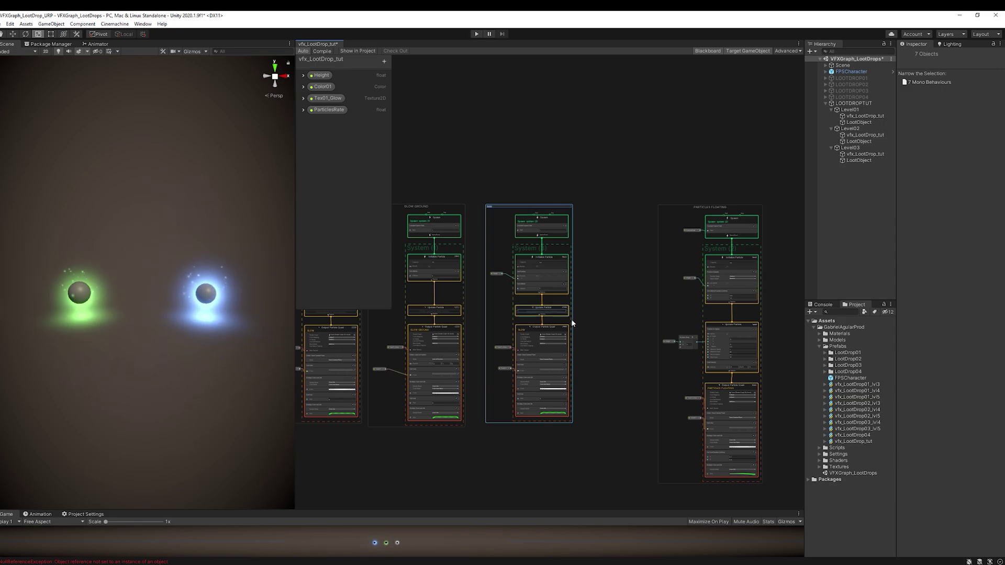
# - Label the copied system's Output Particle Quad as FLARE
pyautogui.scroll(5, 518, 348)
pyautogui.doubleClick(523, 290)
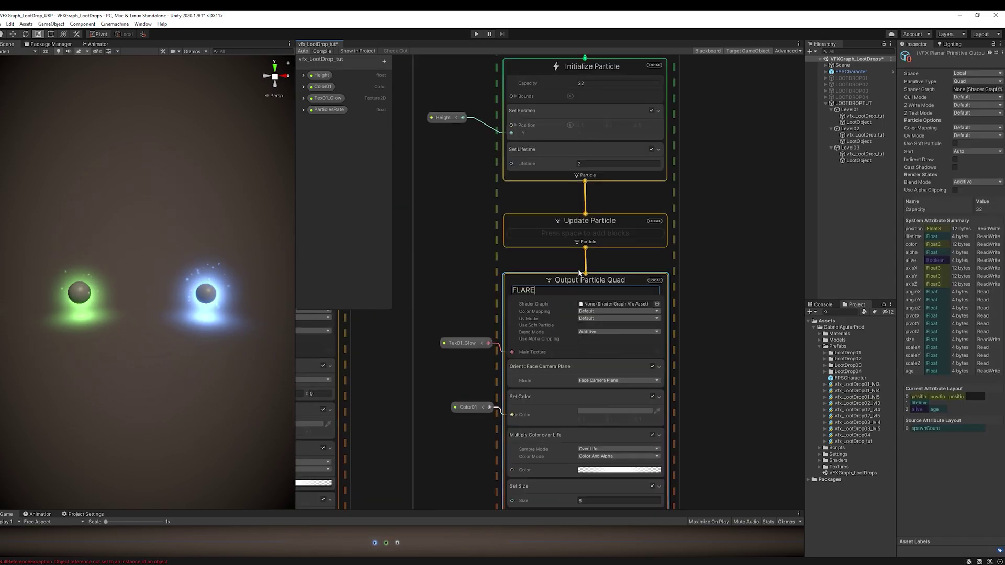
pyautogui.write('FLARE')
pyautogui.press('Return')
pyautogui.click(693, 278)
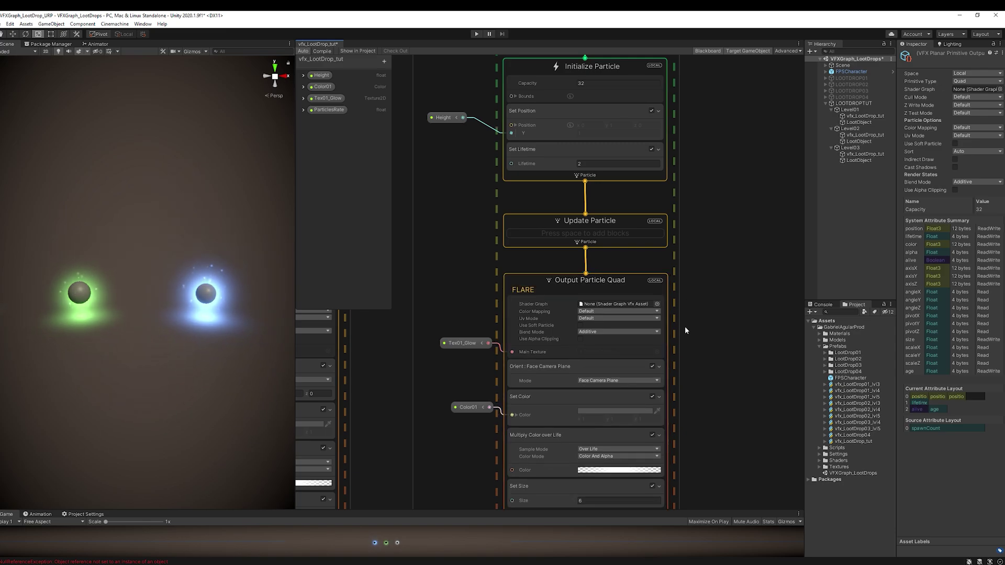
# - Add a Set Scale block below Multiply Size over Life in the FLARE output and change its composition to Multiply
pyautogui.moveTo(684, 326); pyautogui.dragTo(682, 185, button='middle')
pyautogui.click(534, 383)
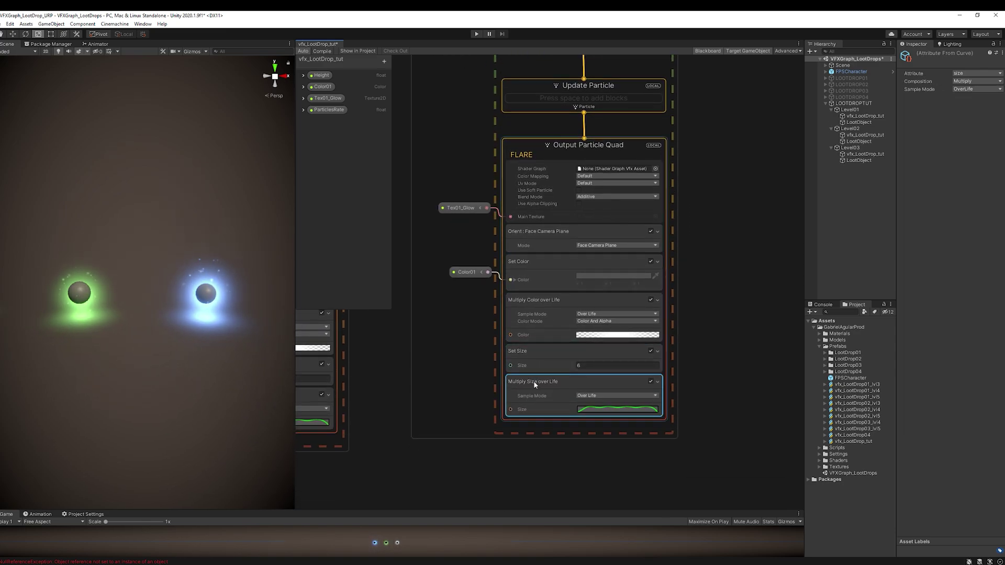
pyautogui.press('space')
pyautogui.write('set')
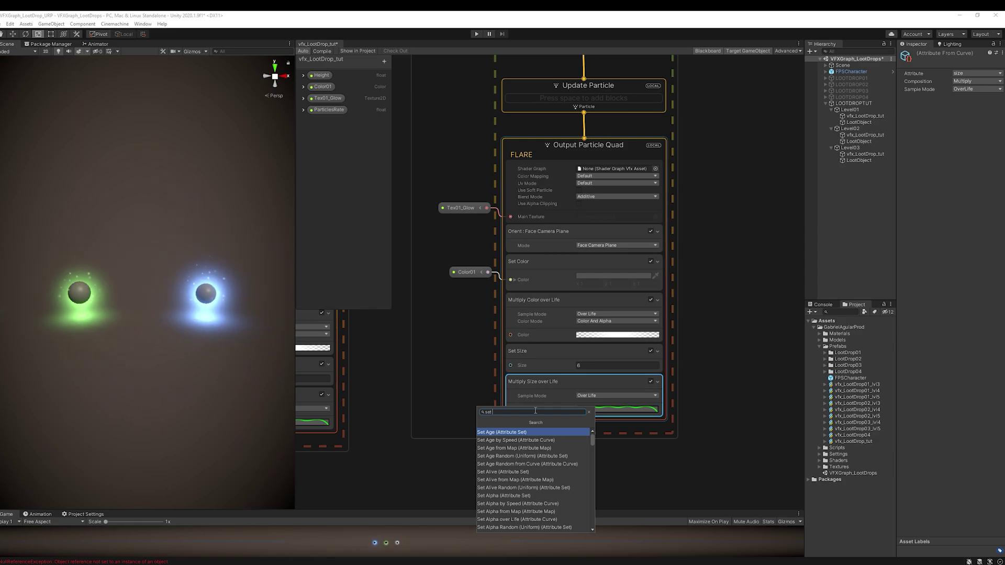
pyautogui.write(' scale')
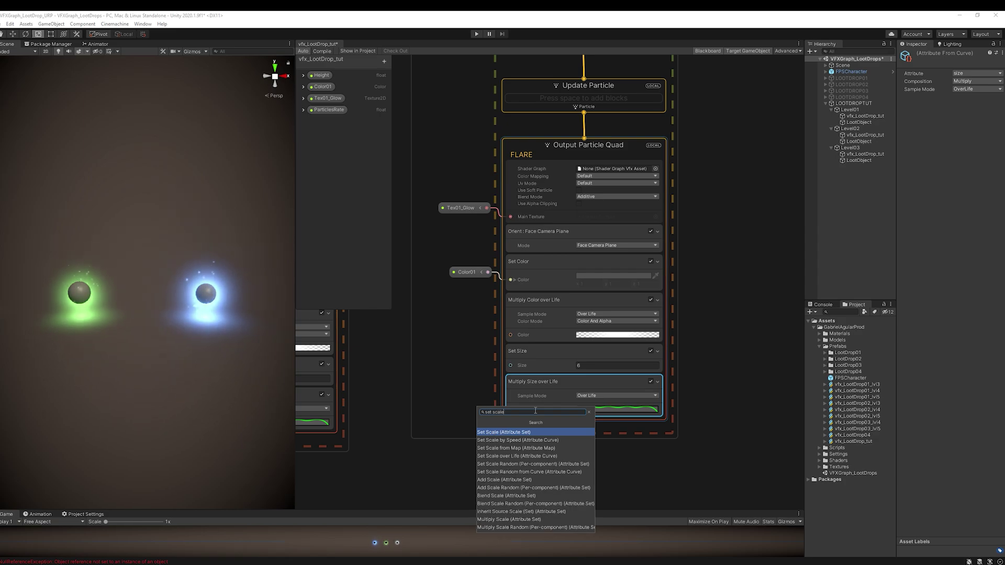
pyautogui.press('Return')
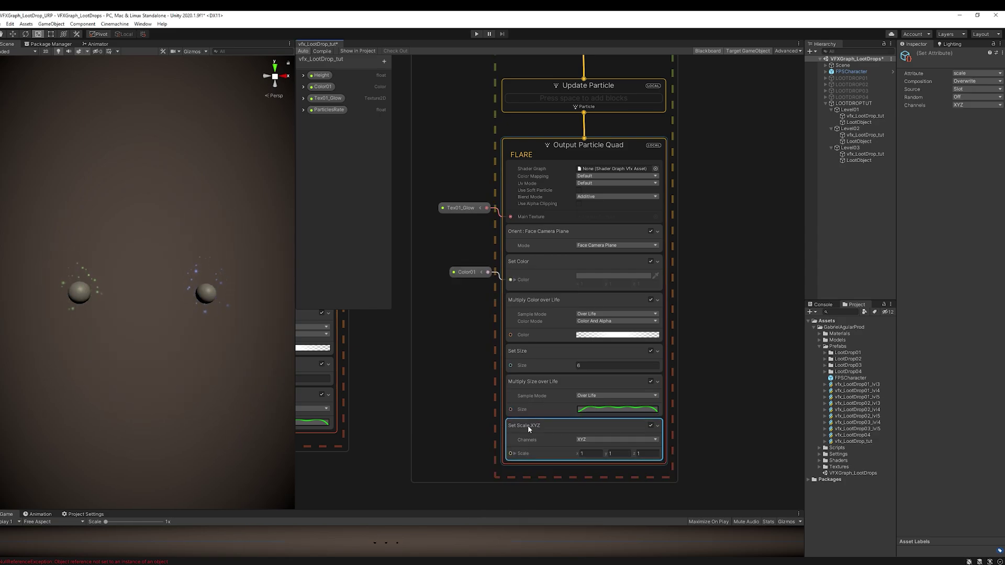
pyautogui.click(970, 82)
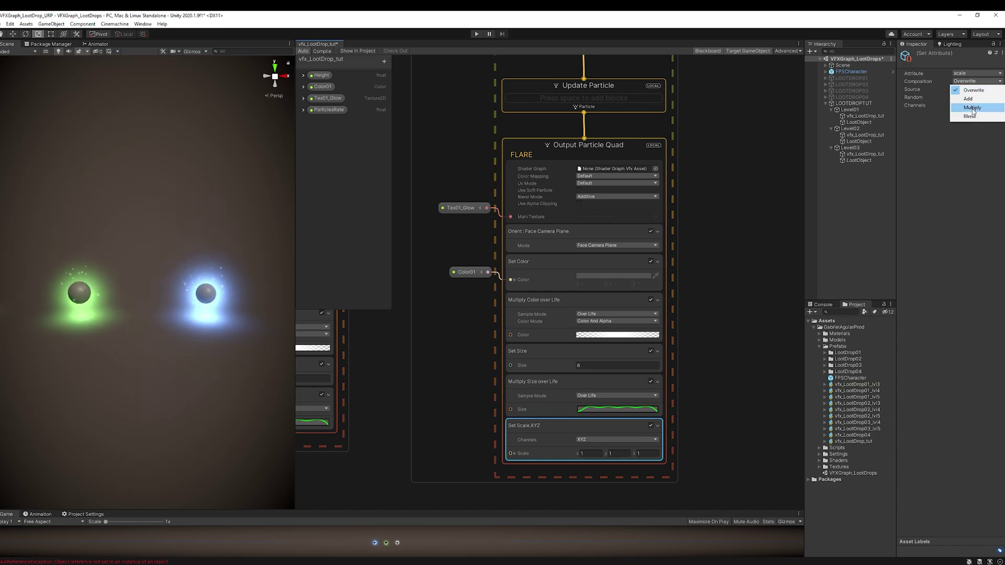
pyautogui.click(972, 108)
# - Set the FLARE output's Multiply Scale values to 1.5 on X and 0.2 on Y
pyautogui.moveTo(678, 354); pyautogui.dragTo(667, 291, button='middle')
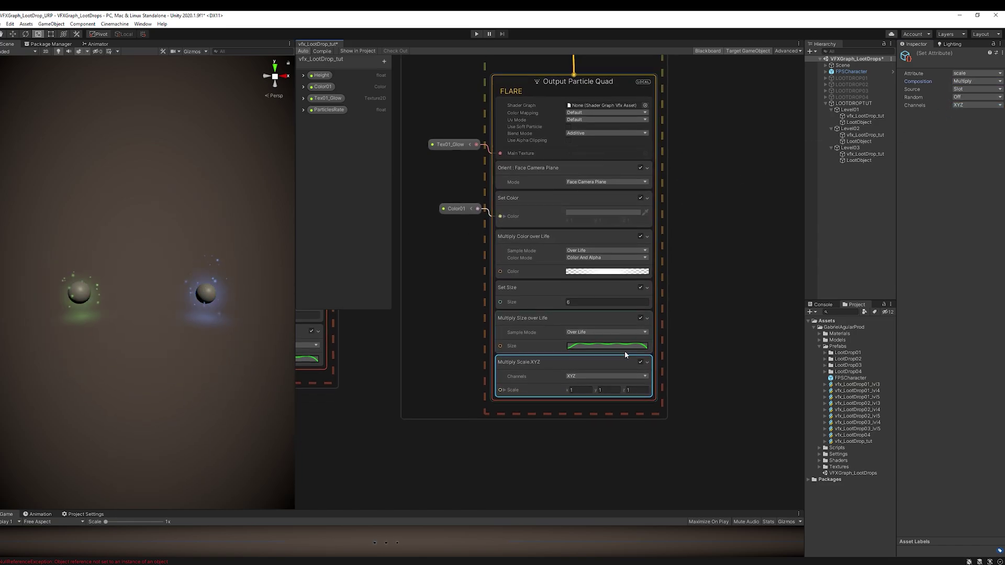
pyautogui.click(613, 390)
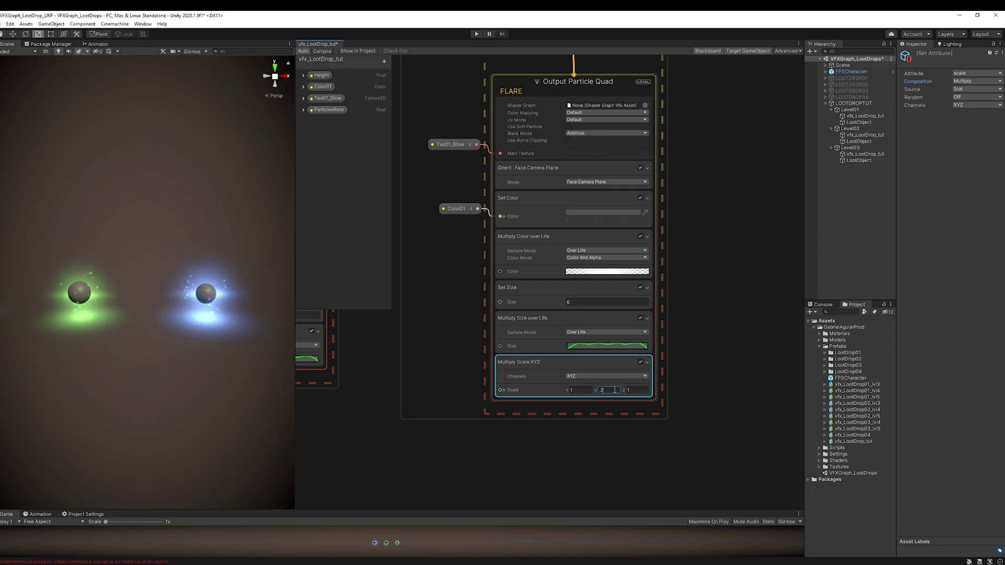
pyautogui.scroll(2, 209, 298)
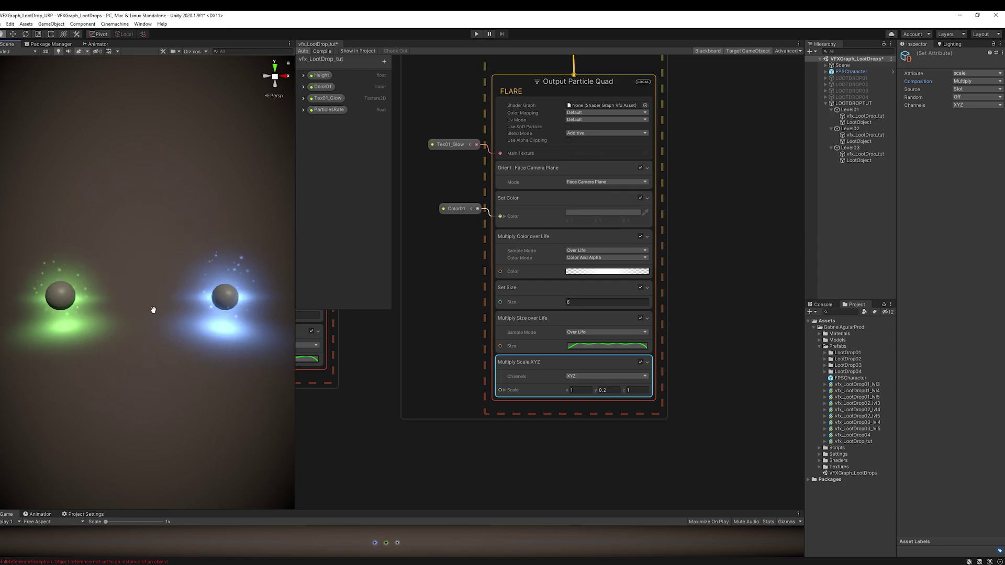
pyautogui.moveTo(154, 310); pyautogui.dragTo(124, 298)
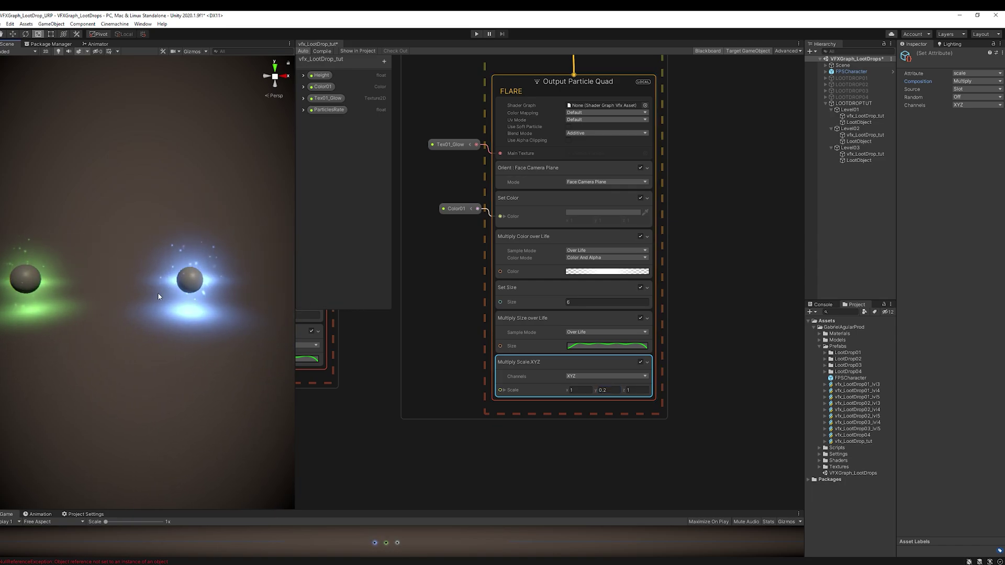
pyautogui.click(576, 391)
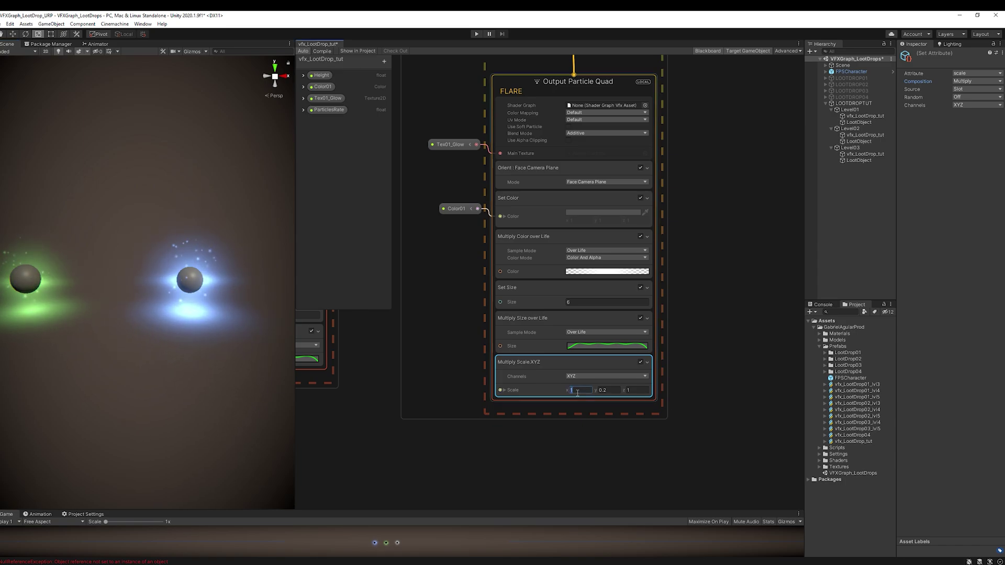
pyautogui.write('1.5')
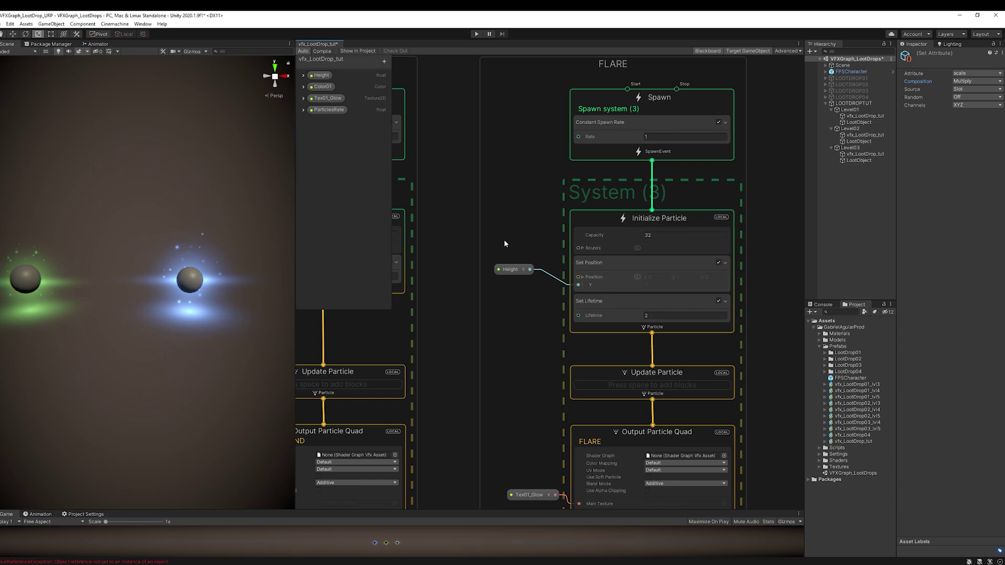
# - Move the Height node closer to the FLARE system and add a float property named FlareRate
pyautogui.click(537, 277)
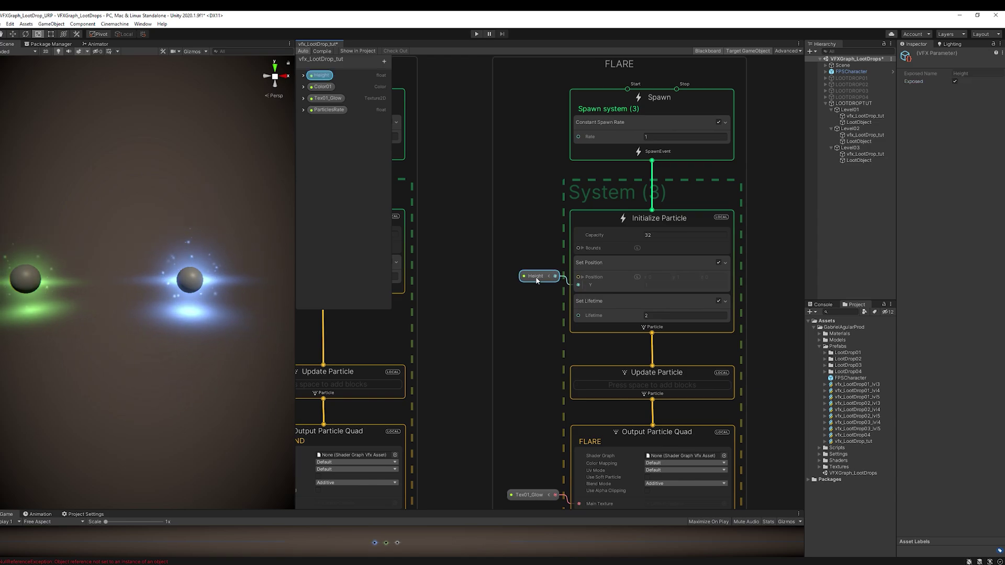
pyautogui.moveTo(537, 280); pyautogui.dragTo(539, 287)
pyautogui.click(384, 61)
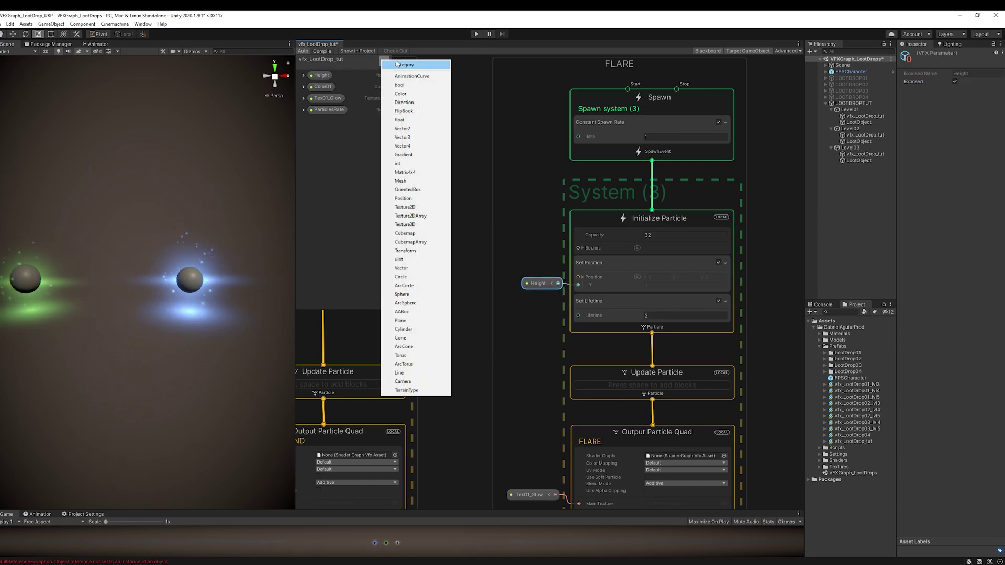
pyautogui.click(401, 120)
pyautogui.write('FlareRate')
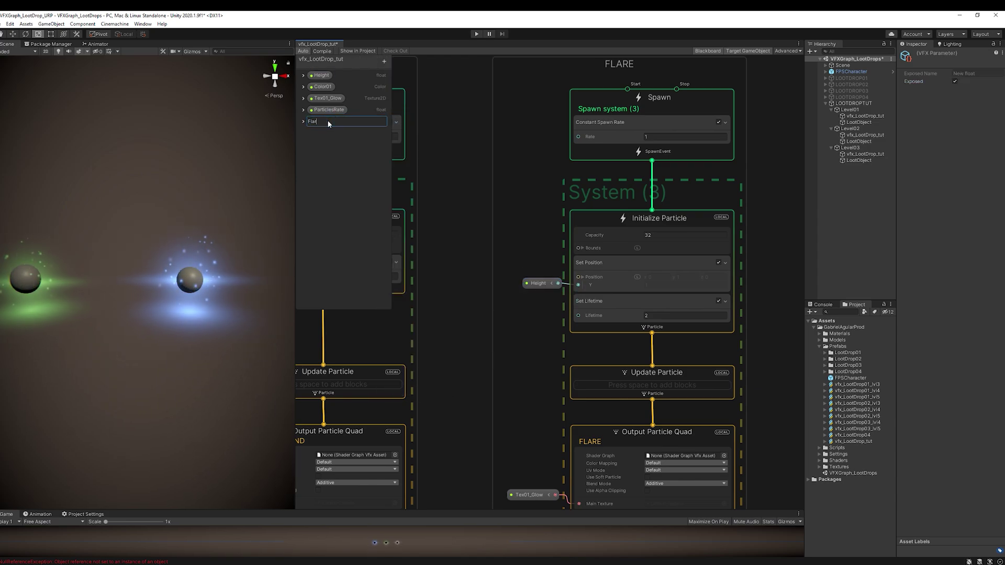
pyautogui.press('Return')
# - Connect FlareRate to the FLARE system's Constant Spawn Rate and set the Level03 effect's FlareRate to 1
pyautogui.moveTo(322, 121); pyautogui.dragTo(578, 137)
pyautogui.click(510, 131)
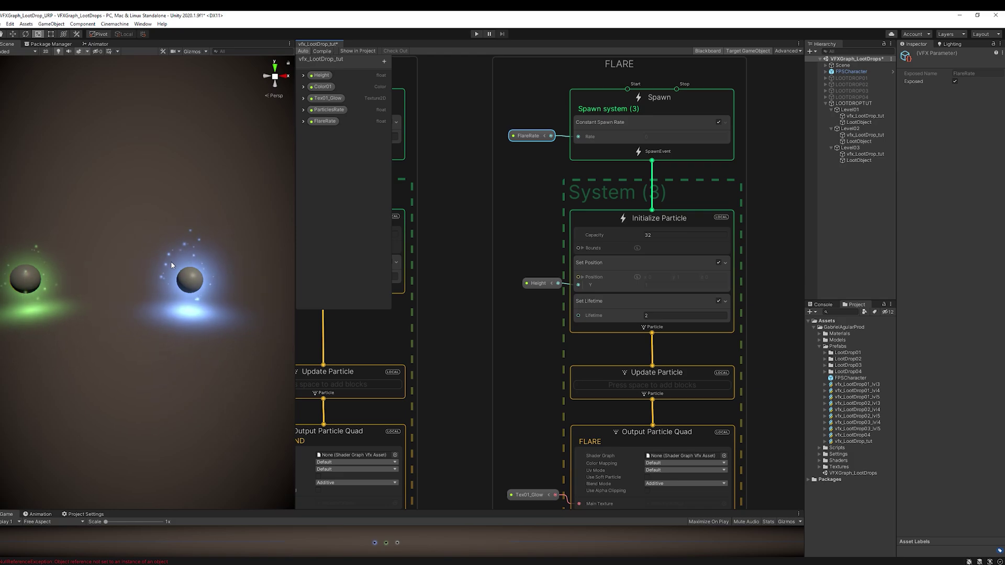
pyautogui.click(869, 154)
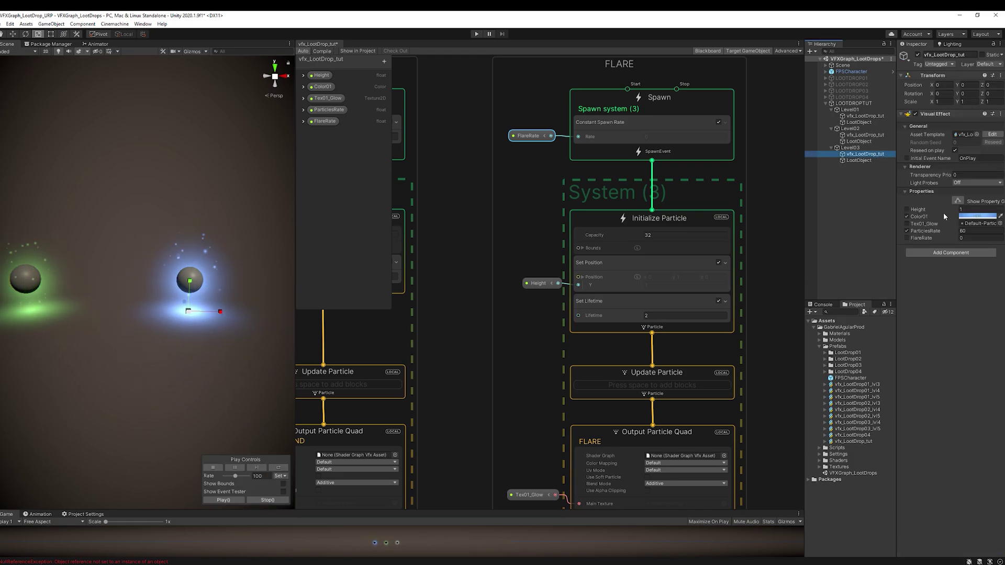
pyautogui.click(977, 238)
pyautogui.write('2')
pyautogui.press('BackSpace')
pyautogui.write('1')
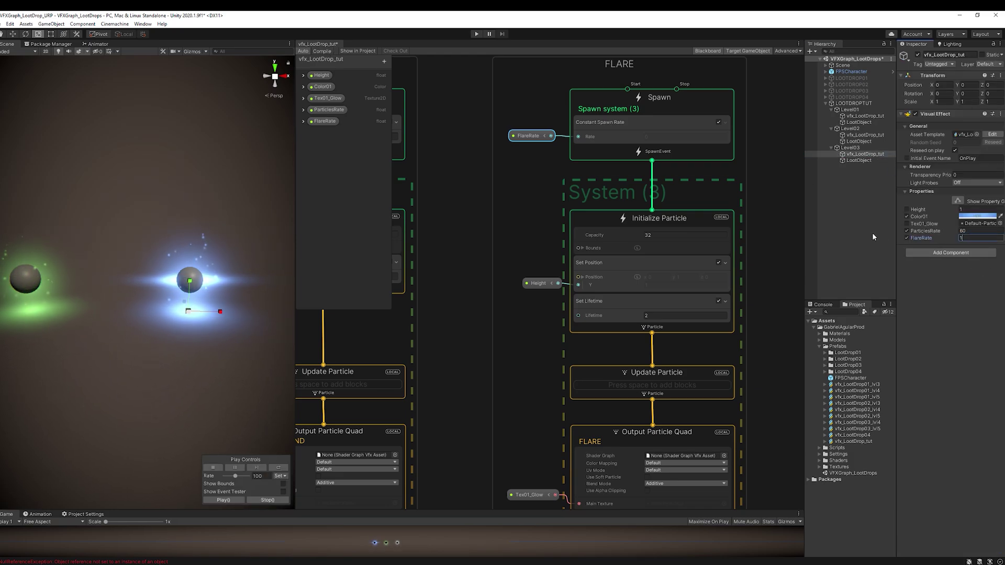
# - Add a Vector3 property named FlareSize to the effect's exposed properties
pyautogui.scroll(-2, 186, 313)
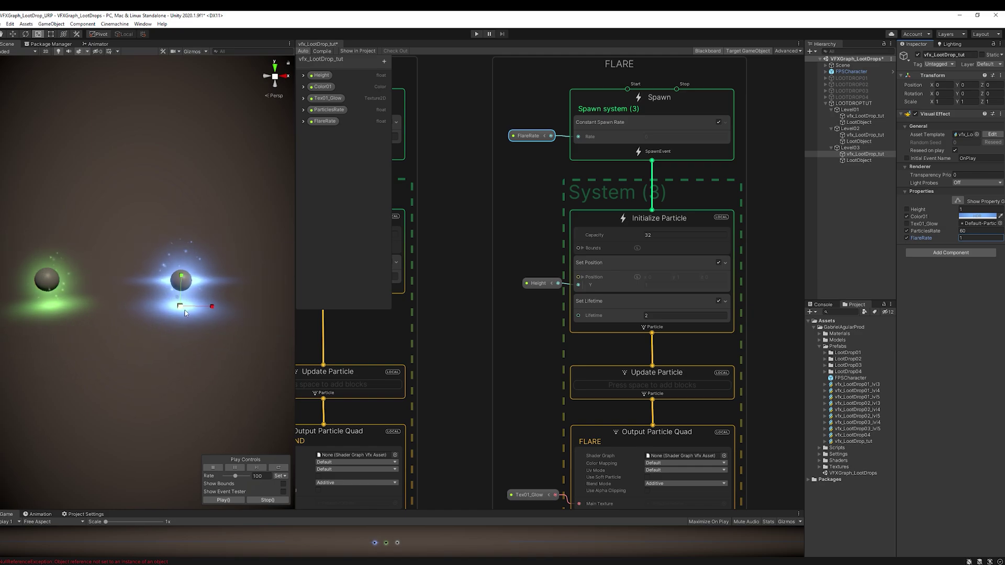
pyautogui.moveTo(169, 302); pyautogui.dragTo(136, 264, button='middle')
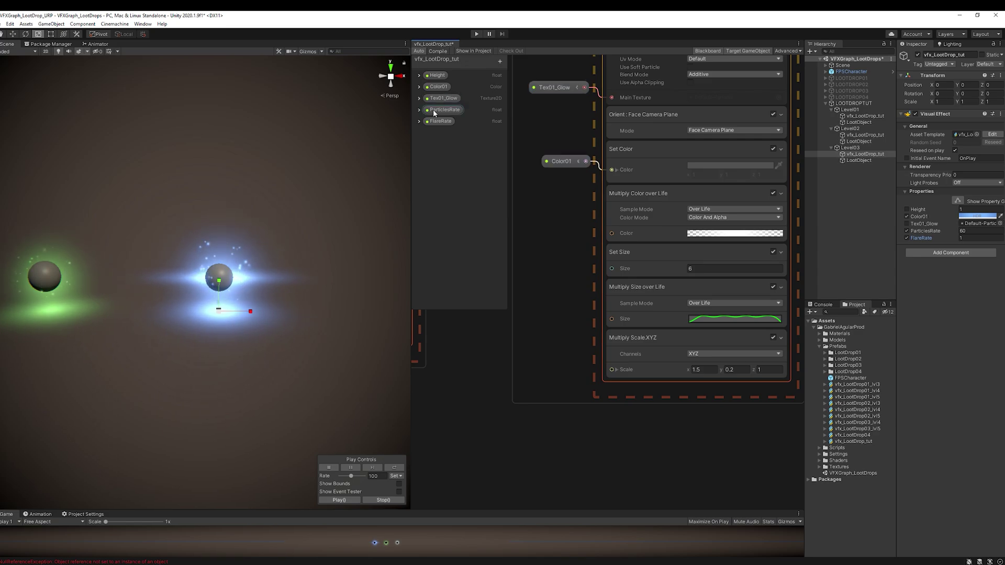
pyautogui.click(500, 61)
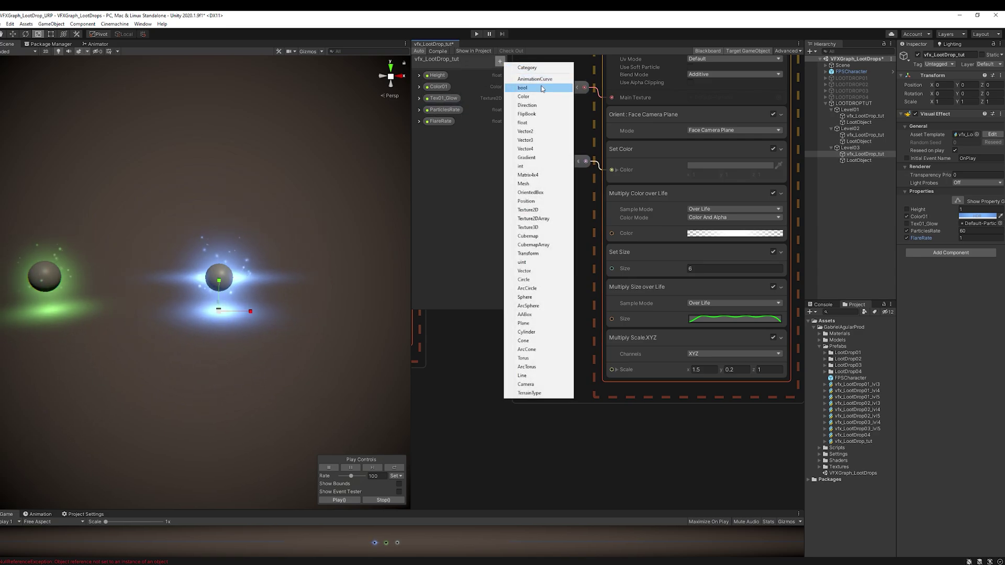
pyautogui.click(525, 140)
pyautogui.write('Fl')
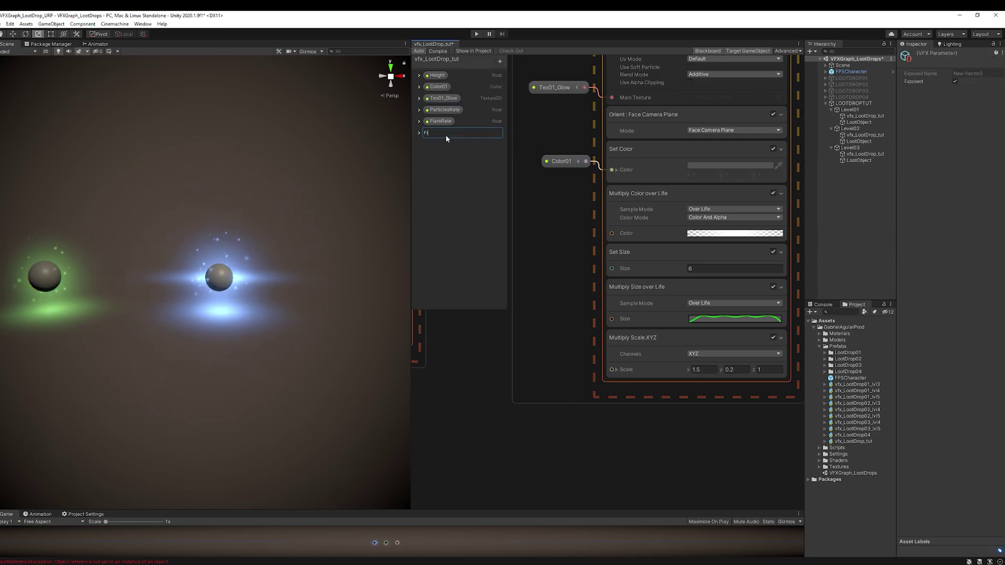
pyautogui.write('areSize')
pyautogui.press('Return')
# - Set FlareSize's default value to 1.5 on X, 0.2 on Y and 1 on Z
pyautogui.click(418, 132)
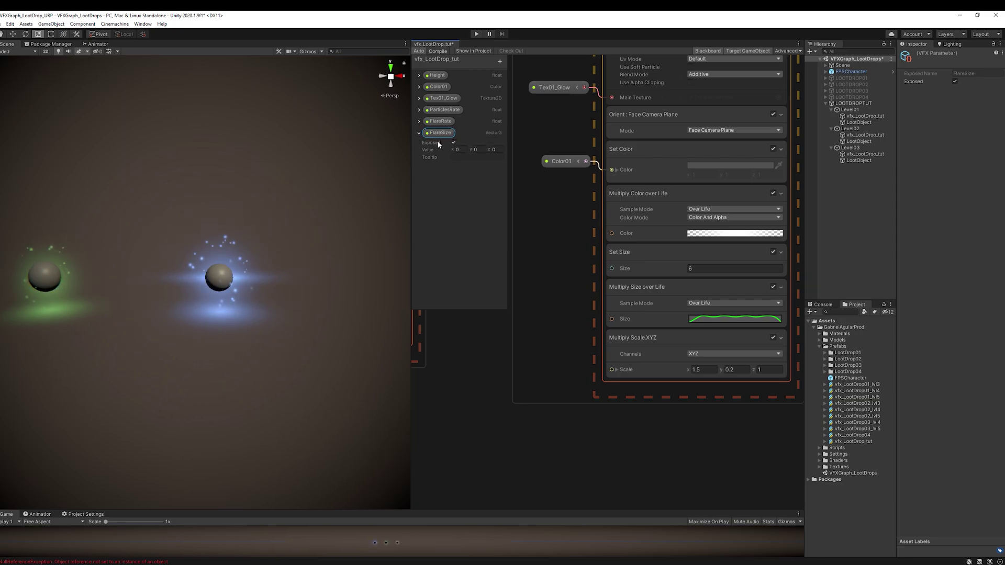
pyautogui.click(464, 150)
pyautogui.write('1.5')
pyautogui.press('Tab')
pyautogui.write('.2')
pyautogui.press('Tab')
pyautogui.write('1')
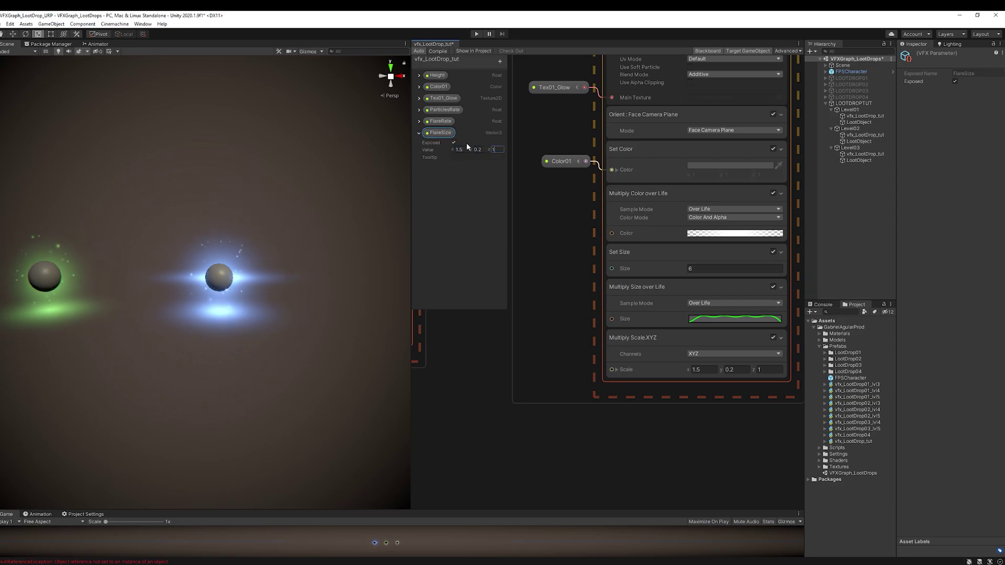
# - Connect FlareSize to the Multiply Scale block in the FLARE output and set the Level03 effect's FlareSize X to 1.3
pyautogui.moveTo(440, 132); pyautogui.dragTo(612, 369)
pyautogui.moveTo(263, 340); pyautogui.dragTo(350, 337, button='middle')
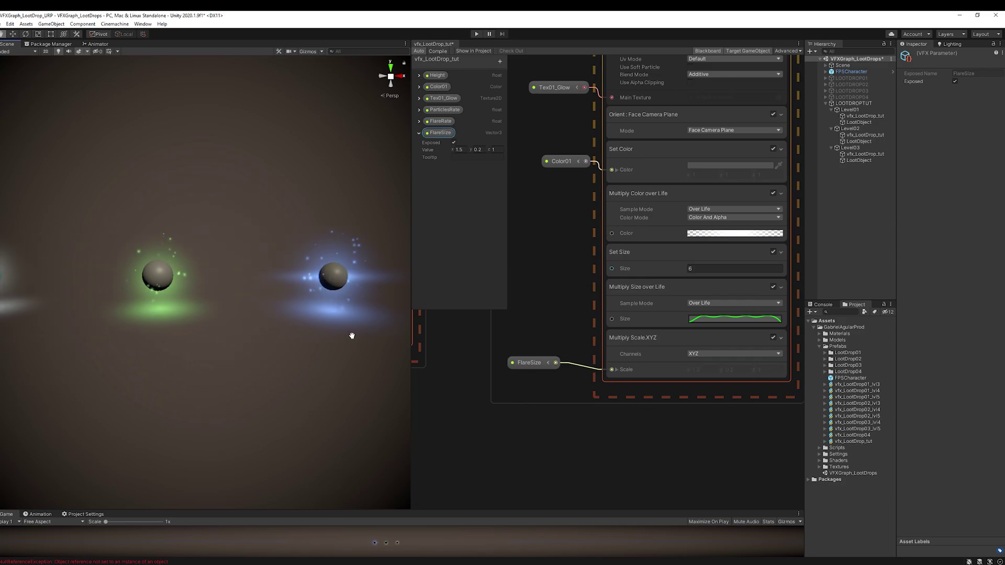
pyautogui.click(876, 154)
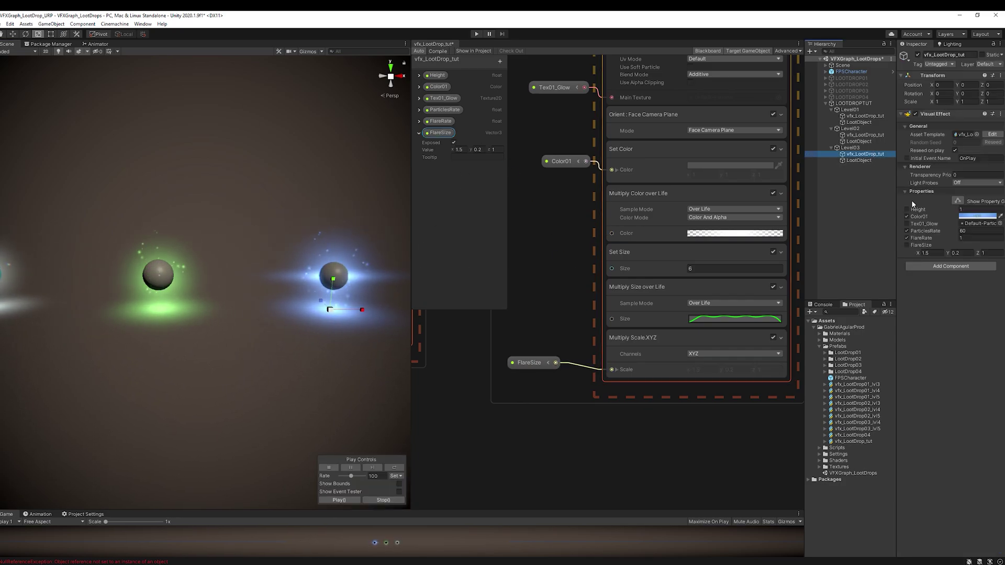
pyautogui.click(939, 252)
pyautogui.write('1.3')
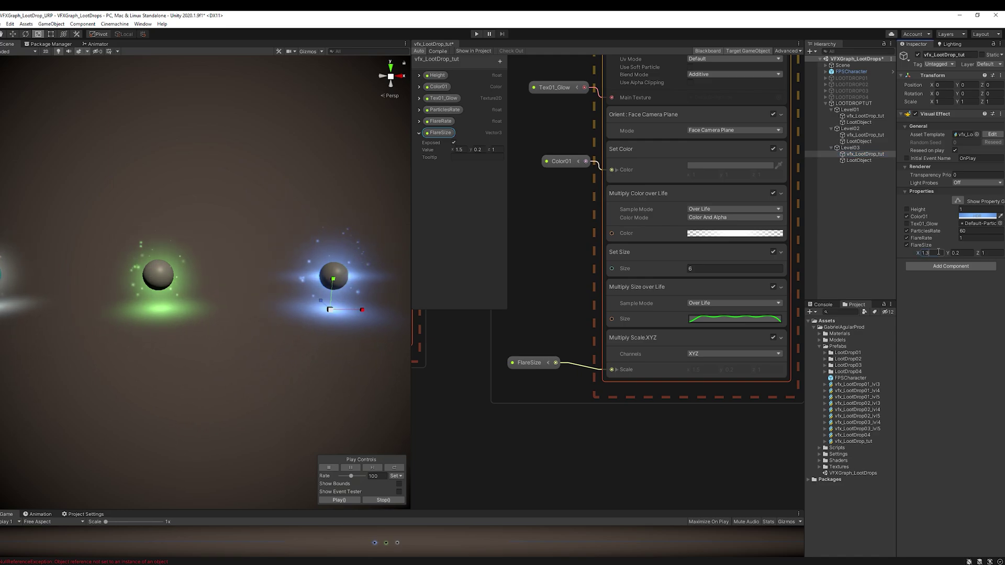
# - Set the Level02 effect's FlareRate to 0.5
pyautogui.click(869, 135)
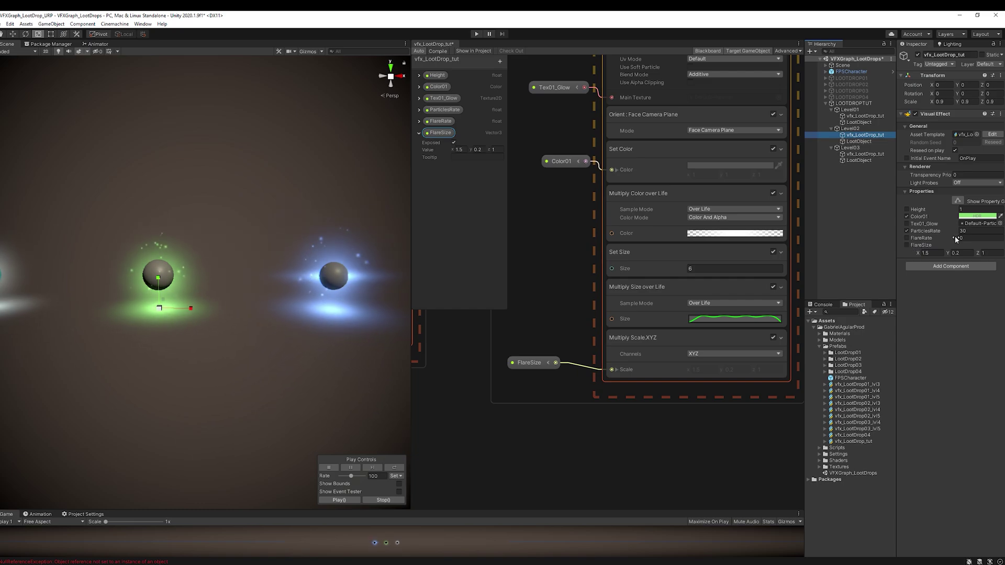
pyautogui.click(974, 238)
pyautogui.write('0.5')
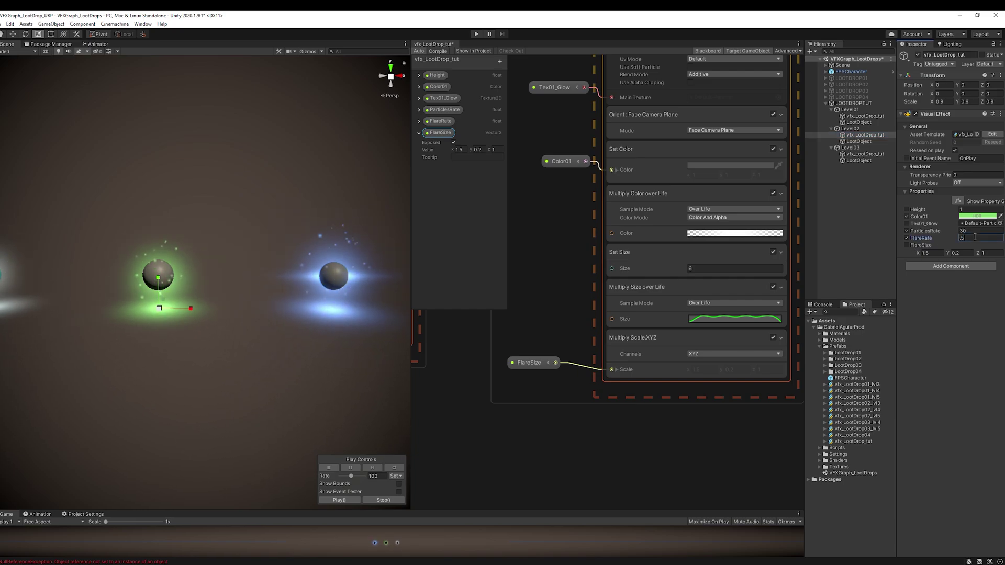
pyautogui.press('Return')
# - Set the Level02 effect's Height to 1, ParticlesRate to 25, and FlareSize to 1 on X and 0.1 on Y
pyautogui.moveTo(187, 278); pyautogui.dragTo(199, 235, button='middle')
pyautogui.click(971, 209)
pyautogui.write('.1')
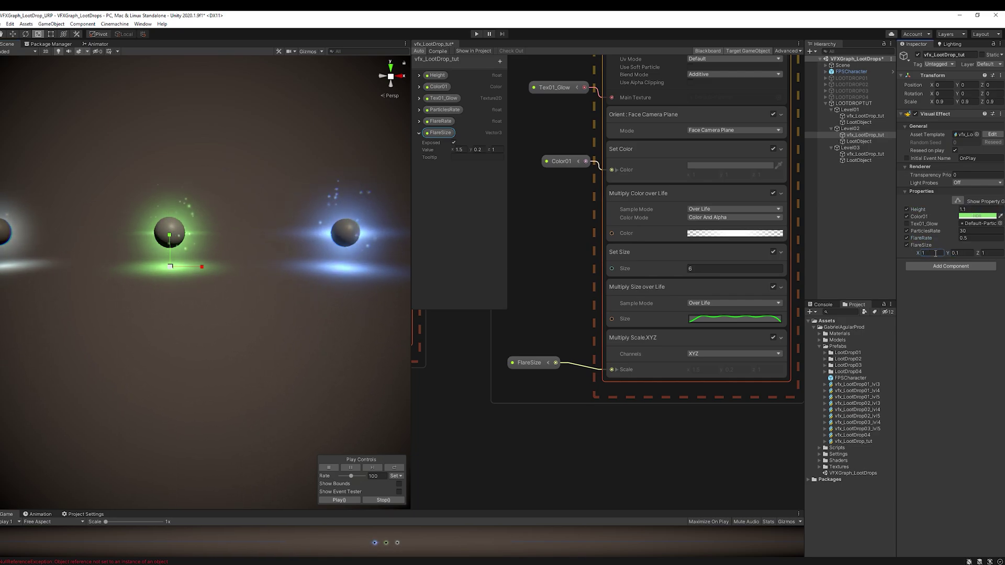
pyautogui.moveTo(114, 255); pyautogui.dragTo(79, 309, button='middle')
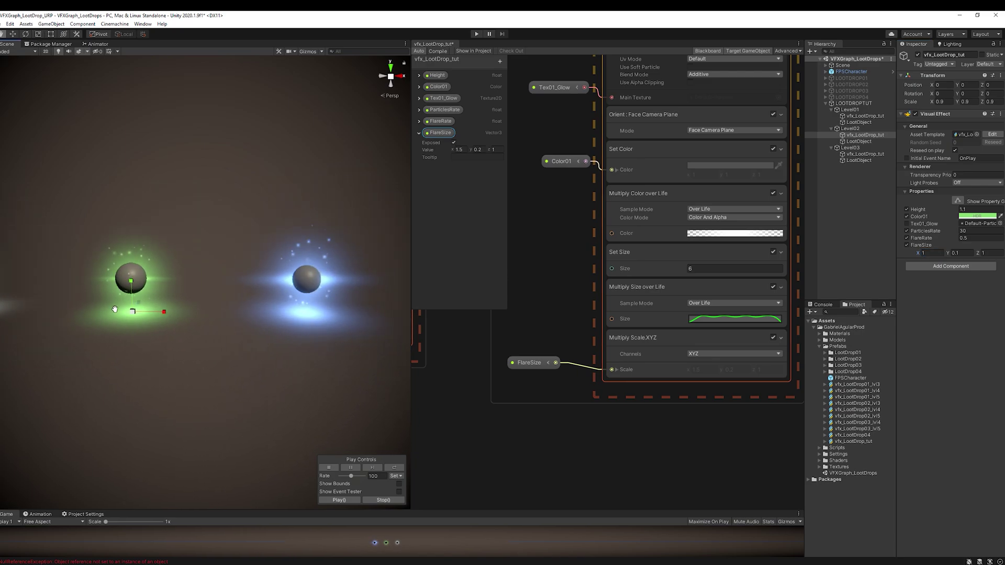
pyautogui.moveTo(286, 311); pyautogui.dragTo(202, 303, button='middle')
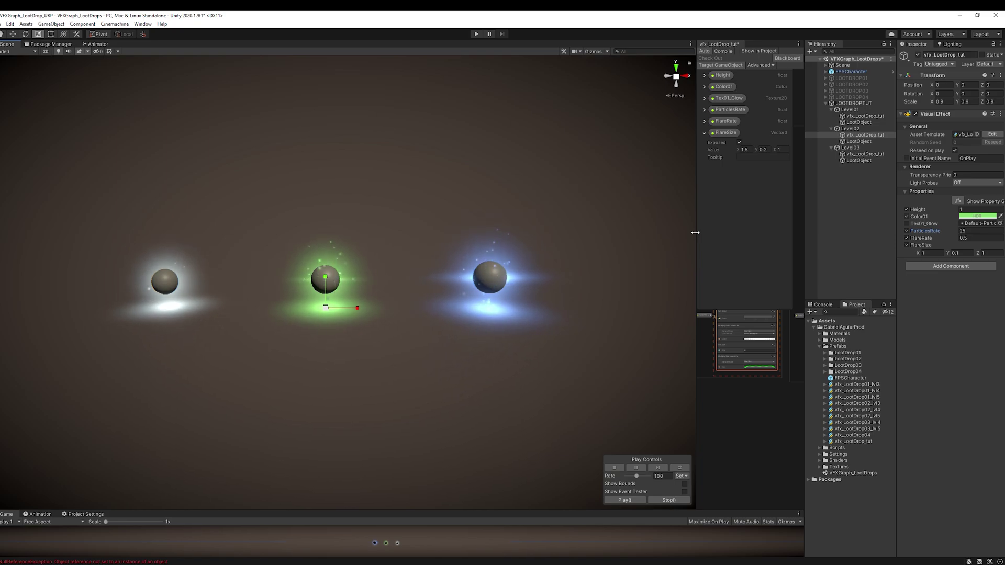
# - Add a float property named ParticlesUpSpeed, place it directly below ParticlesRate and give it a default value of 0.01
pyautogui.moveTo(695, 232); pyautogui.dragTo(395, 230)
pyautogui.click(482, 62)
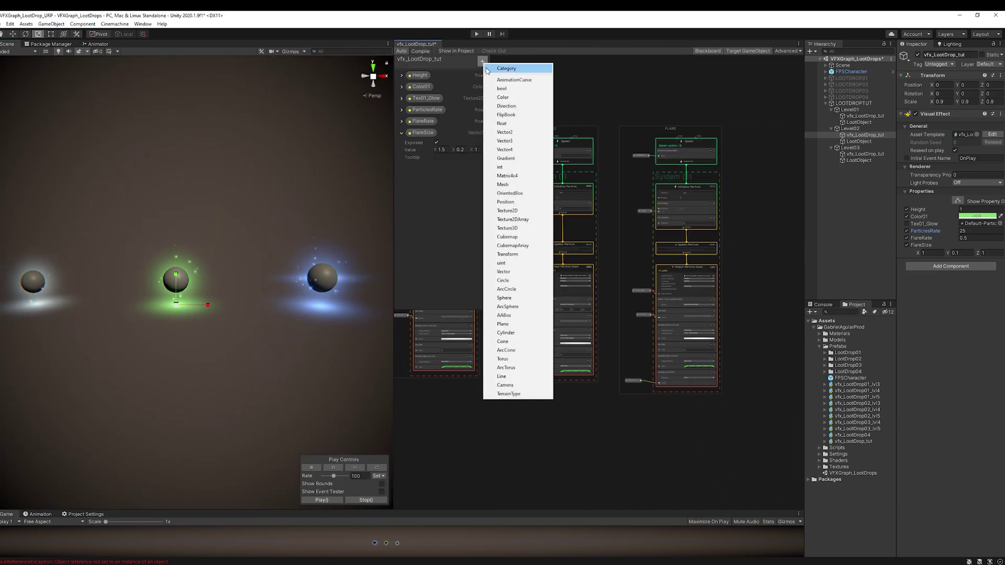
pyautogui.click(516, 125)
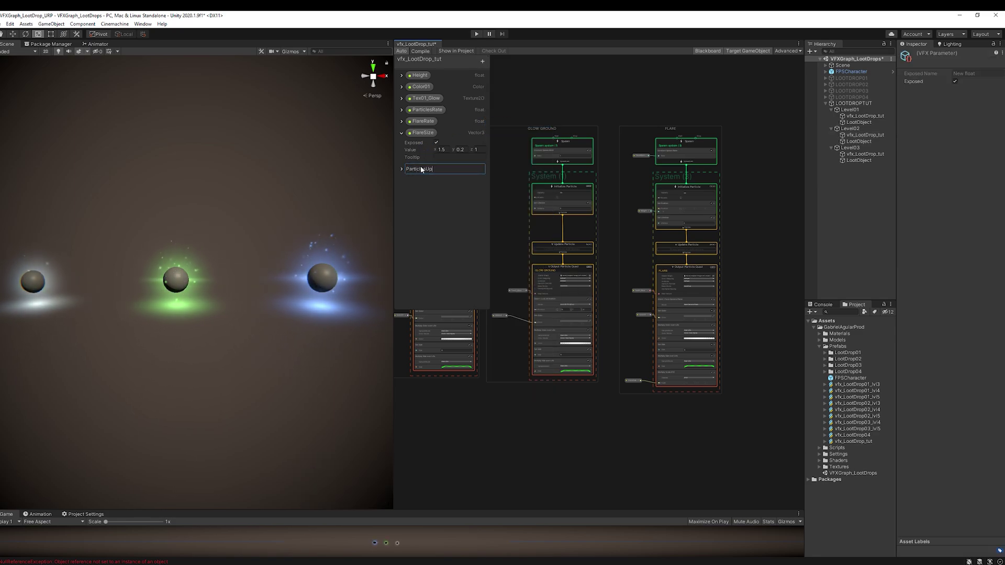
pyautogui.write('ParticlesUpSpeed')
pyautogui.press('Return')
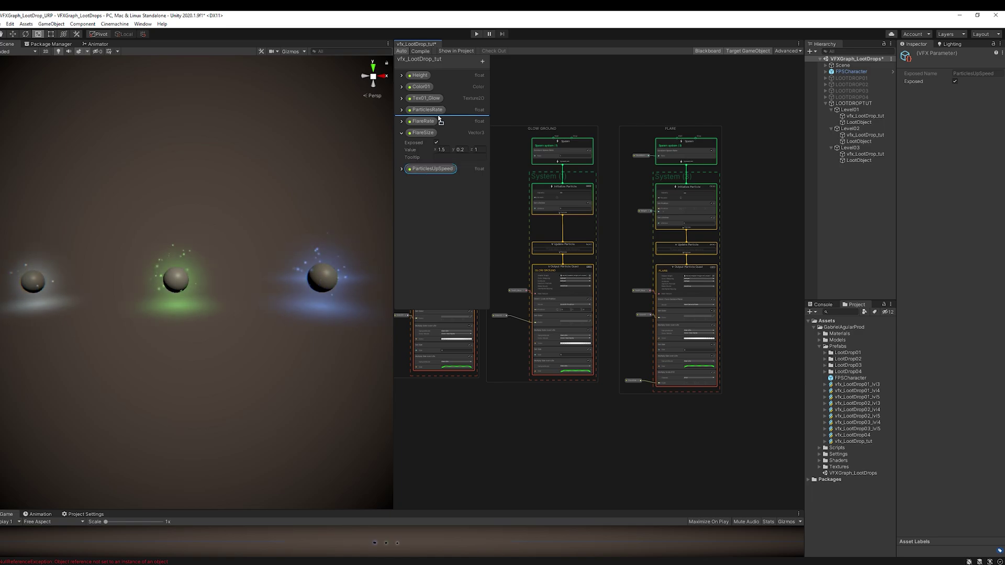
pyautogui.moveTo(440, 120); pyautogui.dragTo(402, 122)
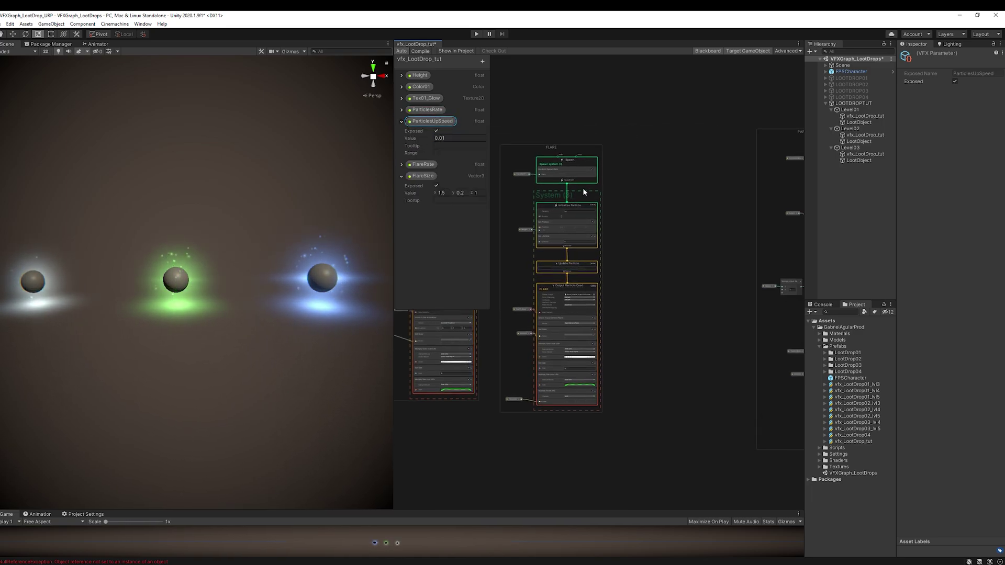
# - Connect ParticlesUpSpeed to the Y velocity of the Add Velocity block in the PARTICLES FLOATING system's Update context
pyautogui.moveTo(583, 188); pyautogui.dragTo(548, 217, button='middle')
pyautogui.scroll(5, 622, 230)
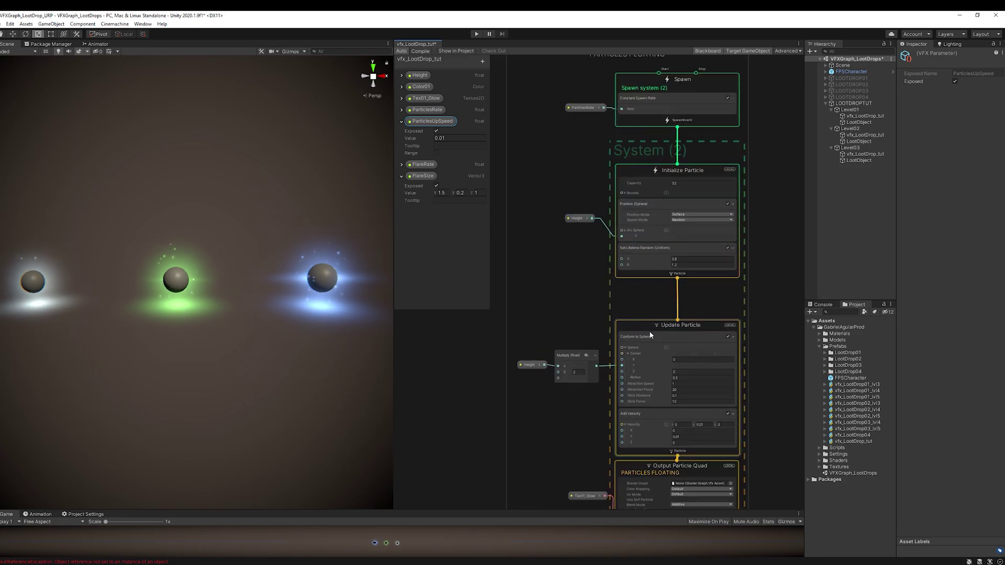
pyautogui.moveTo(650, 335); pyautogui.dragTo(628, 300, button='middle')
pyautogui.scroll(3, 628, 298)
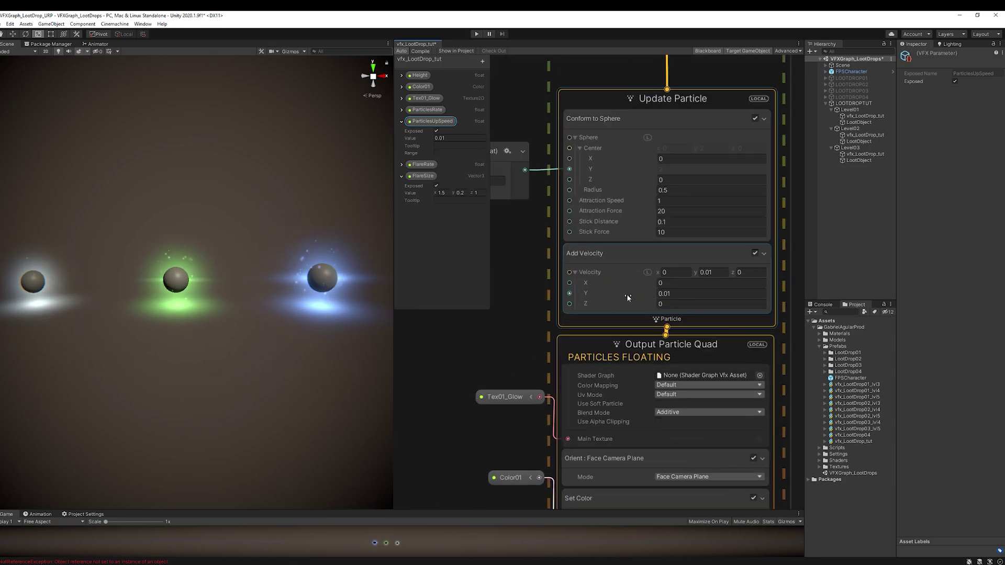
pyautogui.click(574, 273)
pyautogui.click(575, 274)
pyautogui.moveTo(444, 121); pyautogui.dragTo(569, 293)
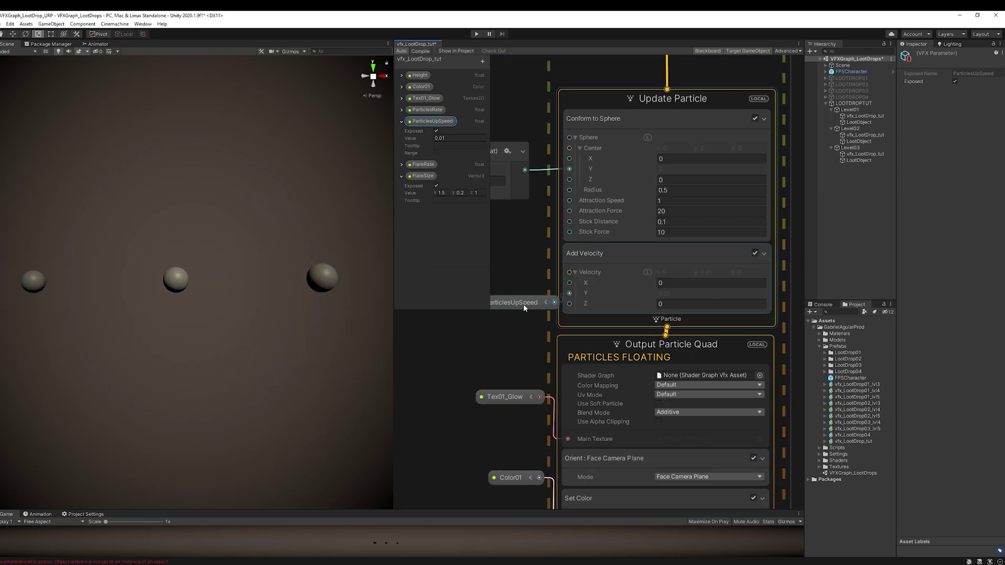
# - Set ParticlesUpSpeed to 0.03 on the Level03 effect and 0.012 on the Level02 effect
pyautogui.click(856, 154)
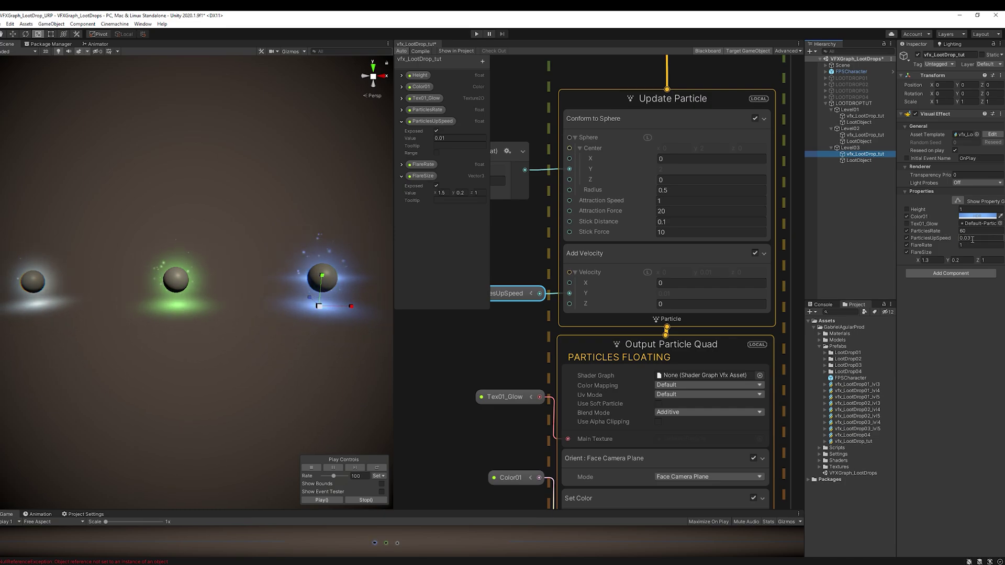
pyautogui.click(865, 135)
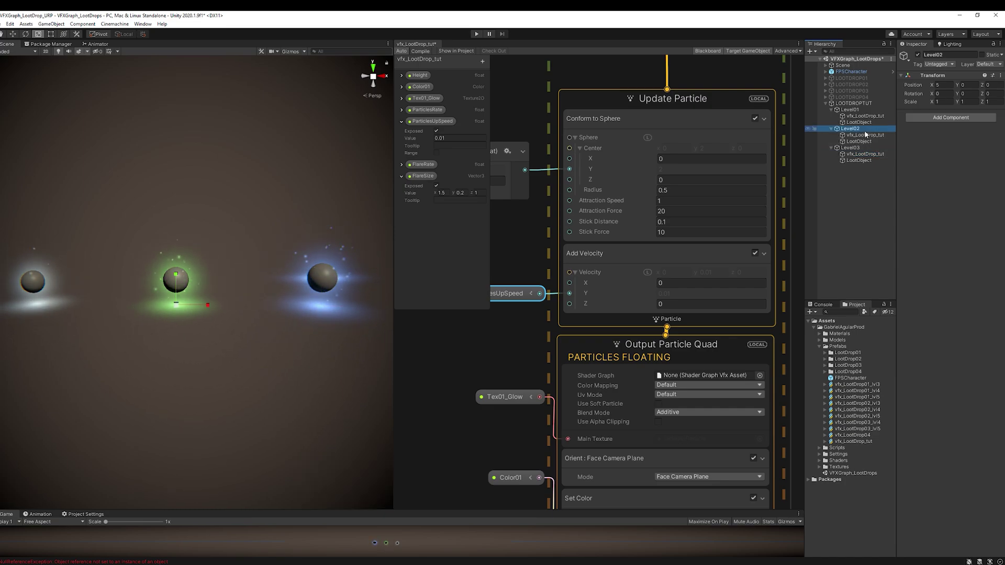
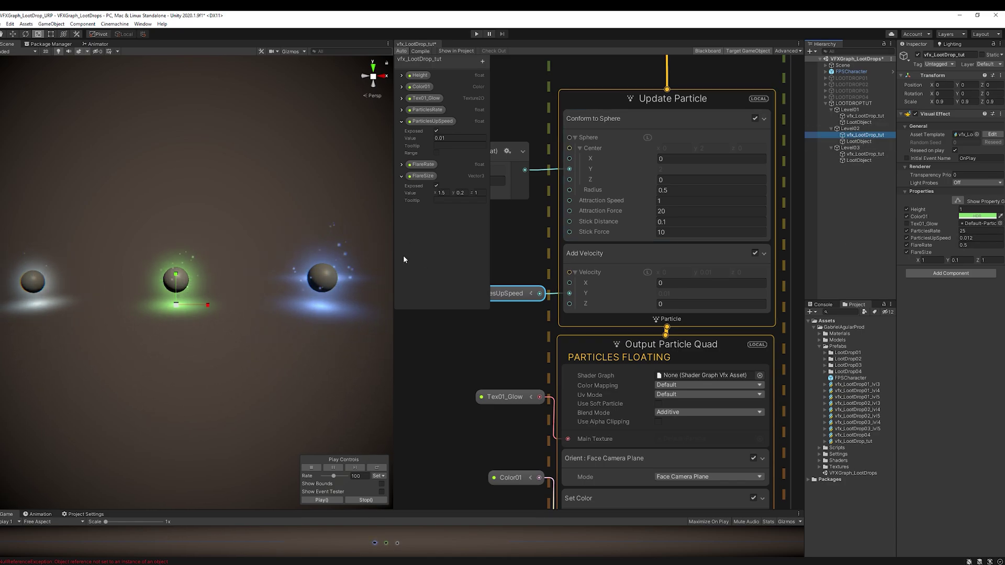
# - Duplicate the Level03 object, rename the copy Level04 and set its X position to 15
pyautogui.click(851, 148)
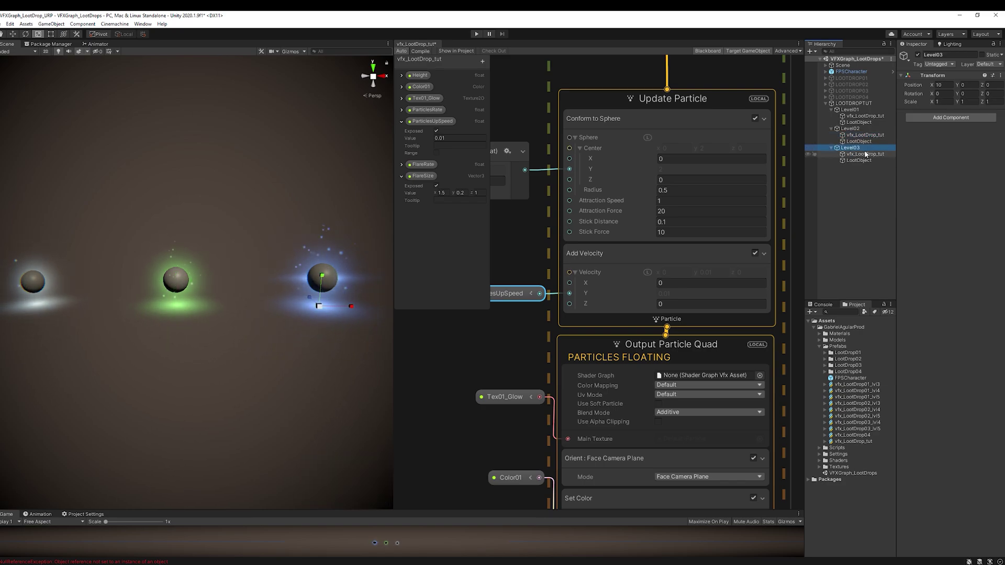
pyautogui.hotkey('ctrl', 'd')
pyautogui.write('Level04')
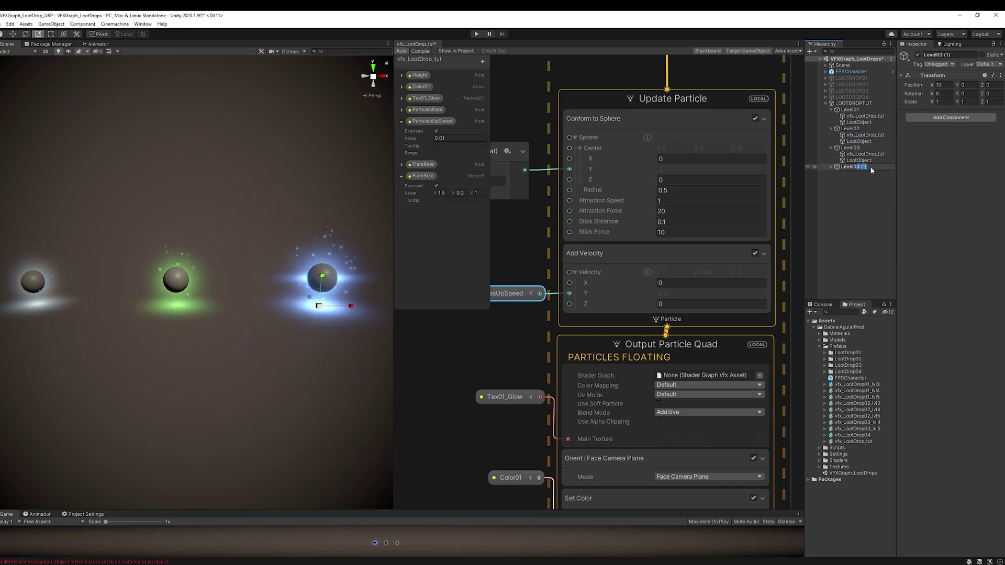
pyautogui.press('Return')
pyautogui.write('15')
pyautogui.press('Return')
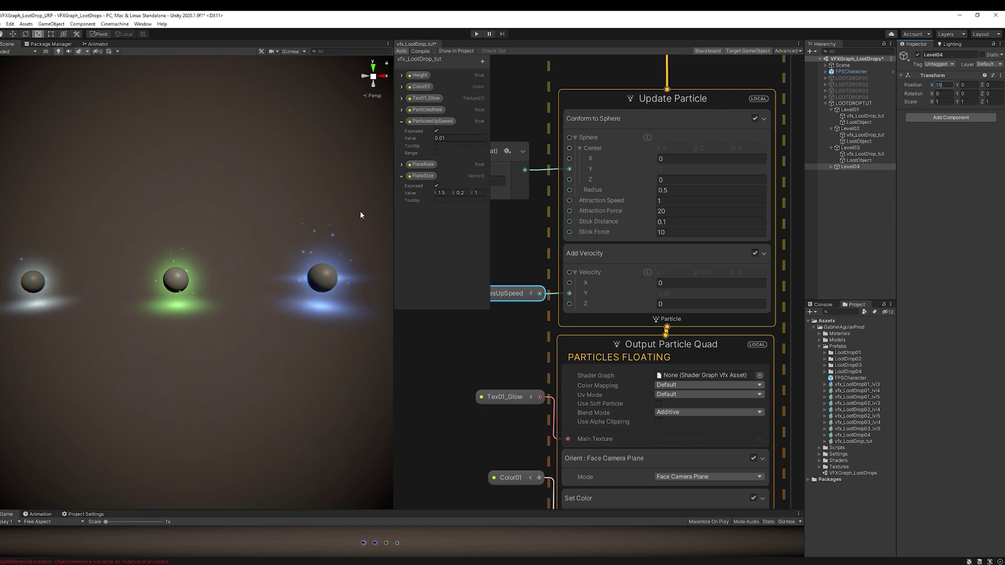
# - Widen the scene view and change the Level04 effect's Color01 to purple with a hue of 266
pyautogui.moveTo(361, 216); pyautogui.dragTo(74, 301, button='middle')
pyautogui.scroll(-2, 157, 283)
pyautogui.moveTo(267, 280); pyautogui.dragTo(267, 249, button='middle')
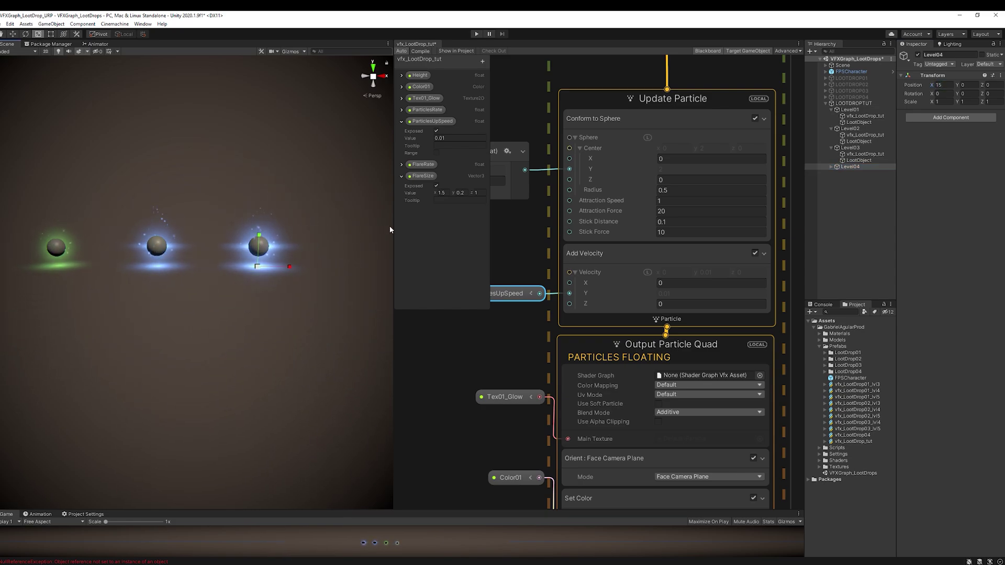
pyautogui.moveTo(394, 225); pyautogui.dragTo(590, 225)
pyautogui.moveTo(307, 258); pyautogui.dragTo(395, 277, button='middle')
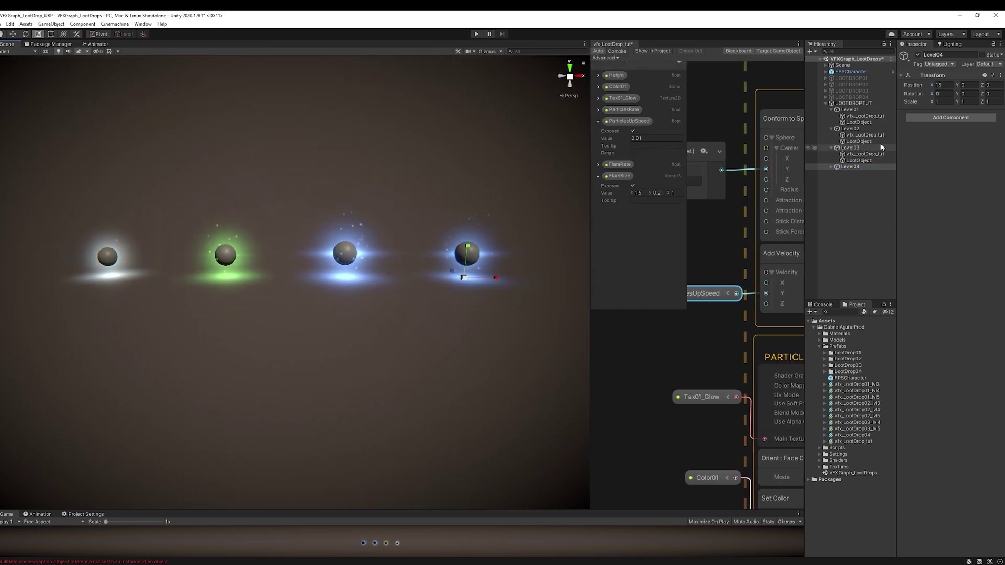
pyautogui.click(830, 166)
pyautogui.press('f')
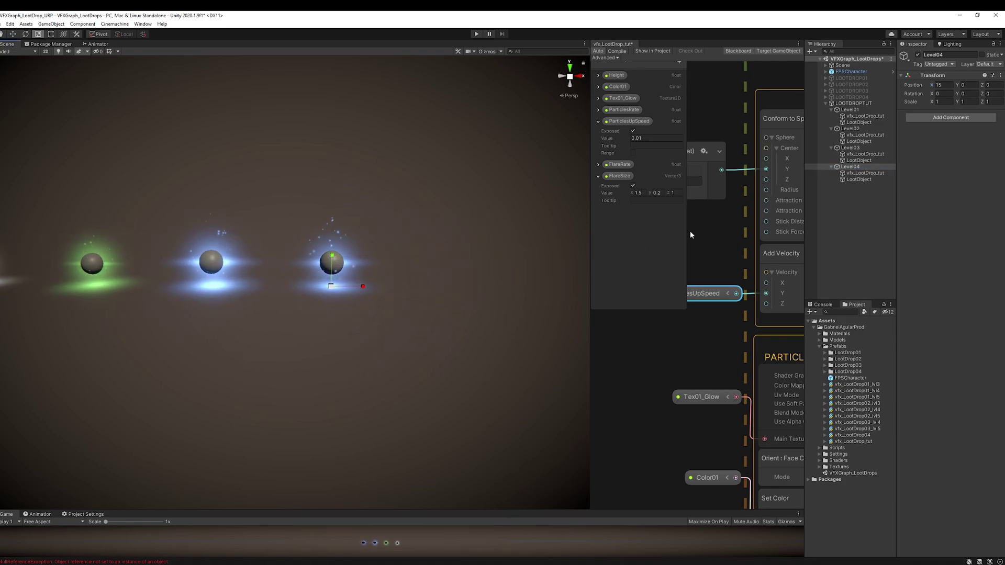
pyautogui.click(859, 172)
pyautogui.click(973, 216)
pyautogui.click(953, 316)
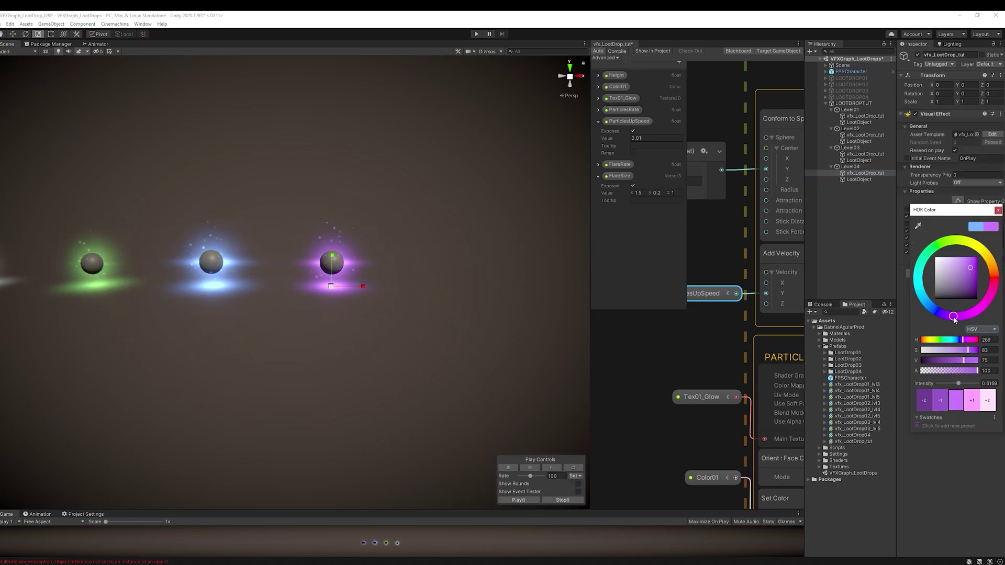
pyautogui.click(941, 458)
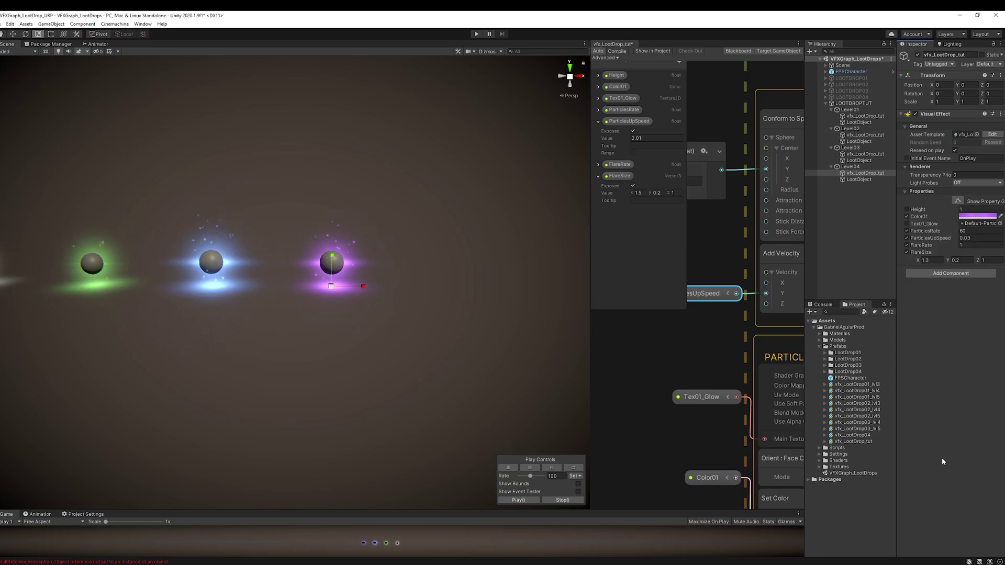
# - Scale Level04's LootObject and its loot drop effect to 1.1 on all axes
pyautogui.click(880, 179)
pyautogui.click(945, 102)
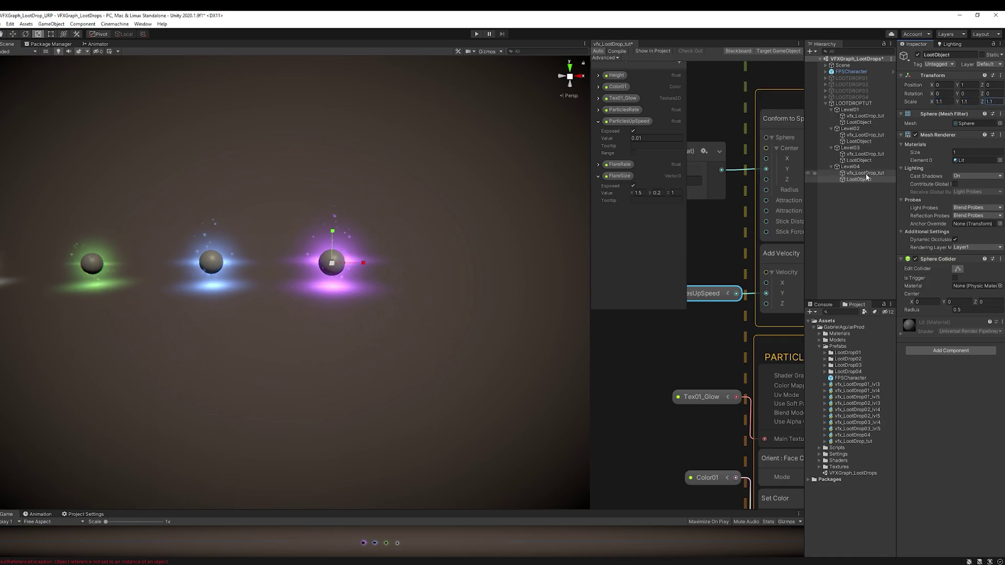
# - Set the Level04 loot drop effect's Color01 intensity to 0.8 and its FlareSize X to 1.5
pyautogui.click(864, 172)
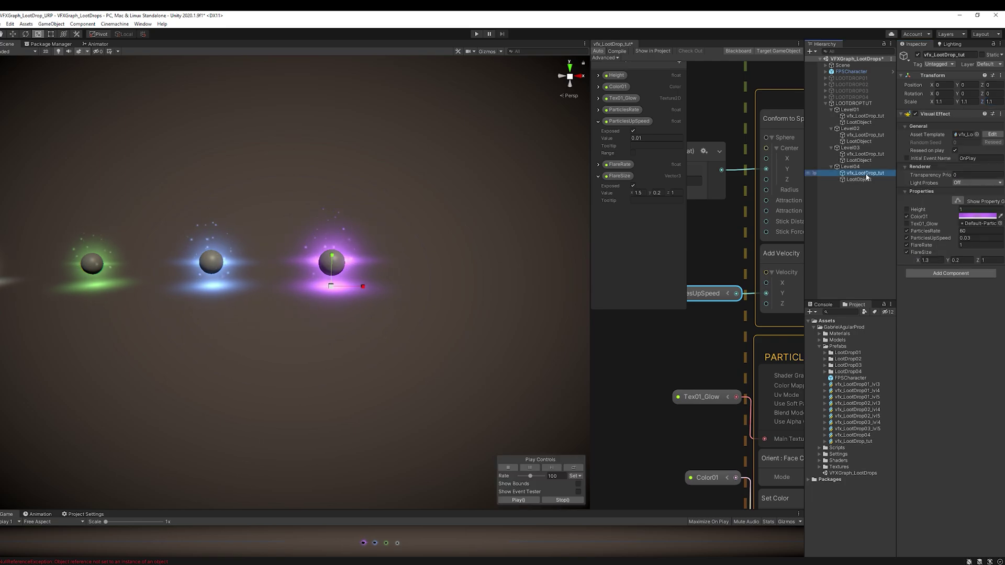
pyautogui.click(969, 218)
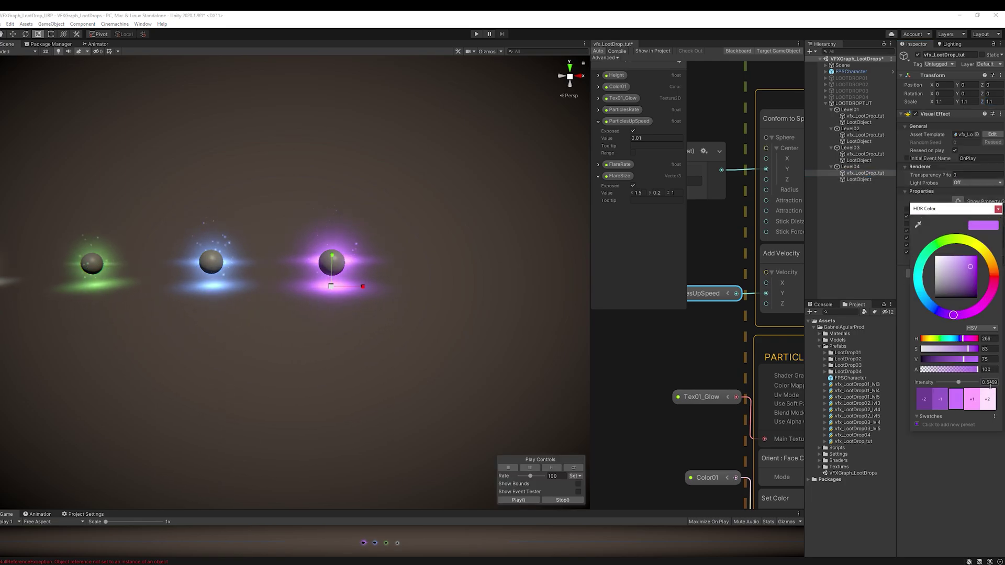
pyautogui.click(989, 382)
pyautogui.write('.9')
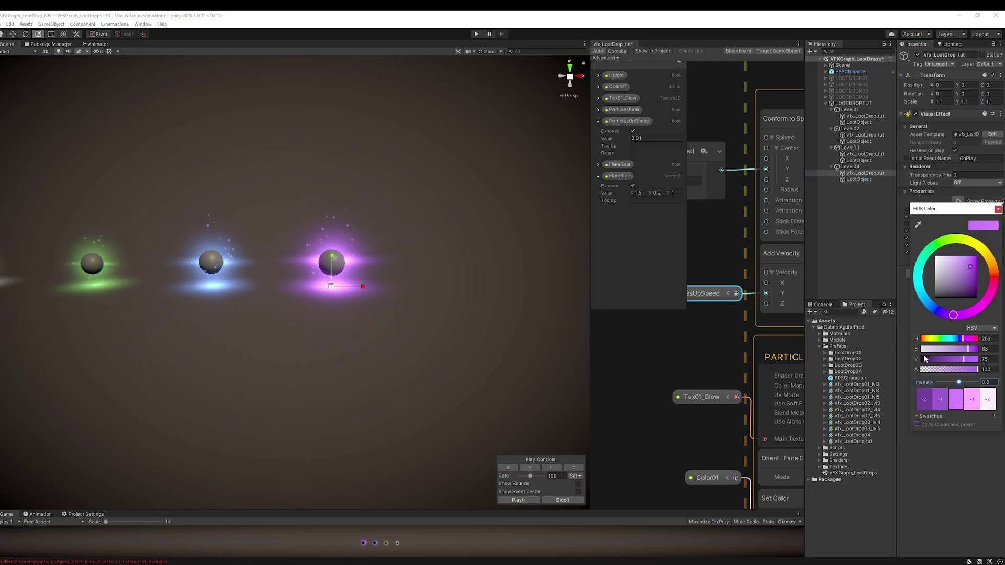
pyautogui.click(940, 442)
pyautogui.click(933, 260)
pyautogui.write('1.5')
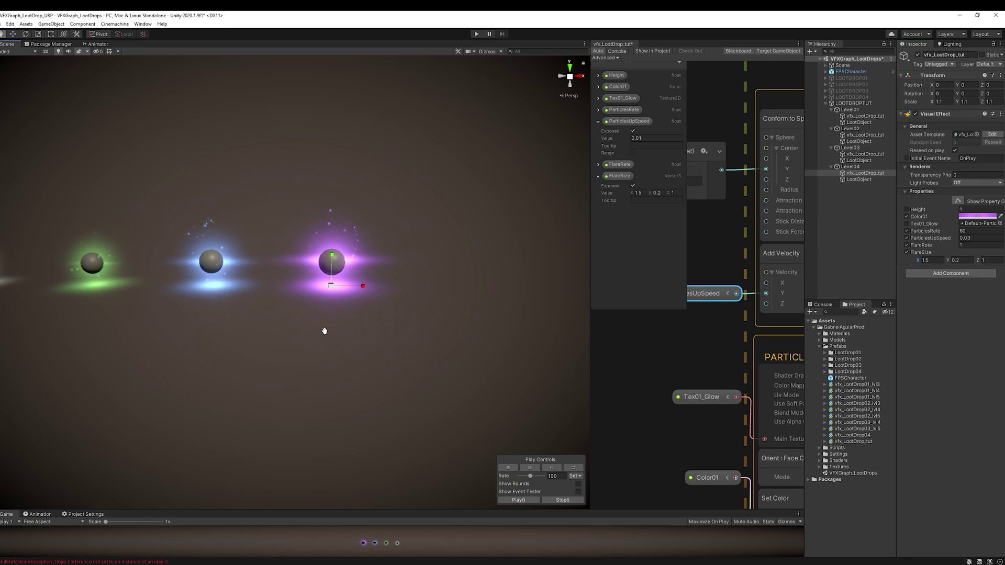
pyautogui.moveTo(325, 331)
pyautogui.mouseDown(button='middle')
pyautogui.moveTo(460, 314)
pyautogui.moveTo(368, 316)
pyautogui.moveTo(323, 340)
pyautogui.mouseUp(button='middle')
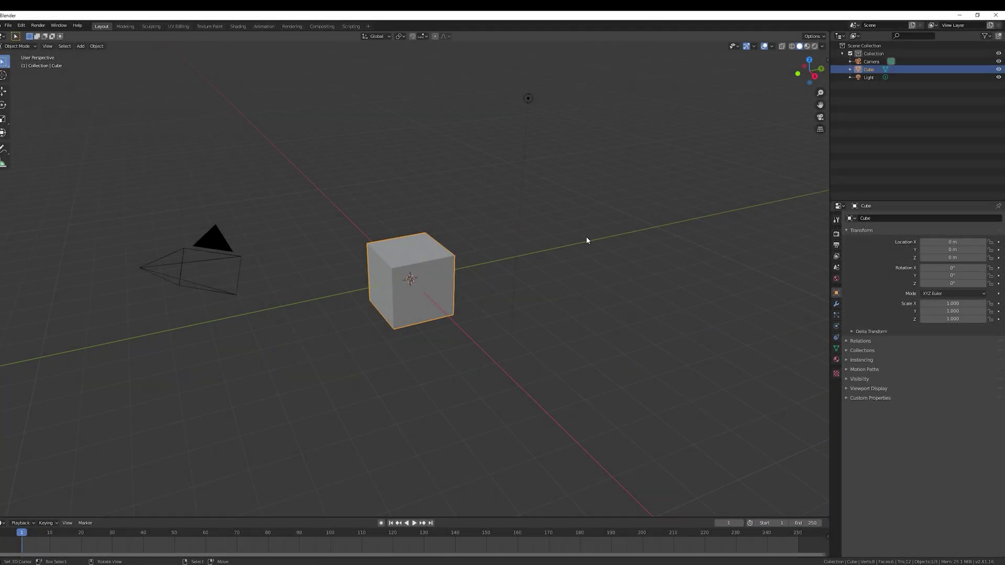
# - Switch to Blender, delete all default scene objects and add a cylinder
pyautogui.press('a')
pyautogui.press('a')
pyautogui.press('a')
pyautogui.press('Delete')
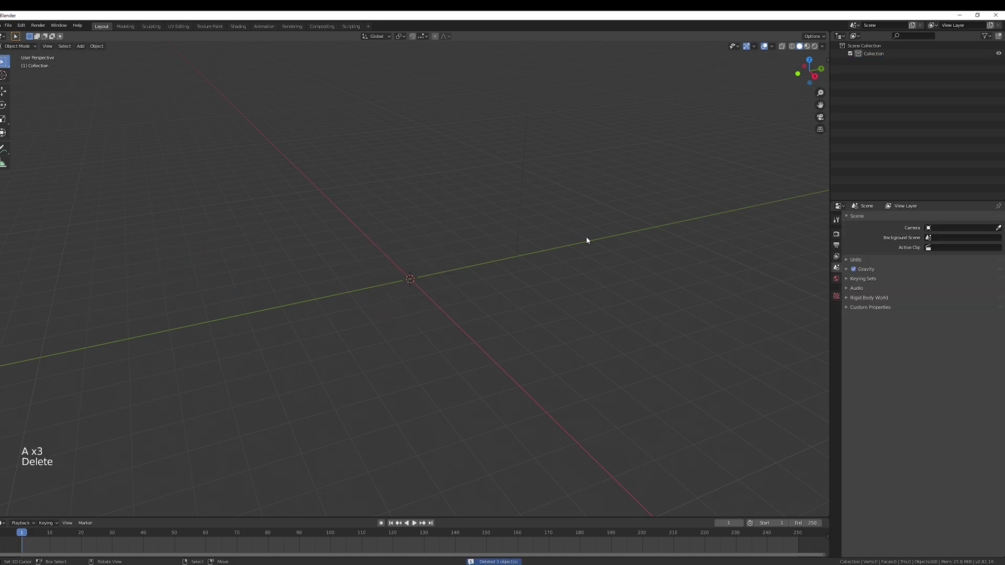
pyautogui.hotkey('shift', 'a')
pyautogui.moveTo(587, 238)
pyautogui.click(620, 277)
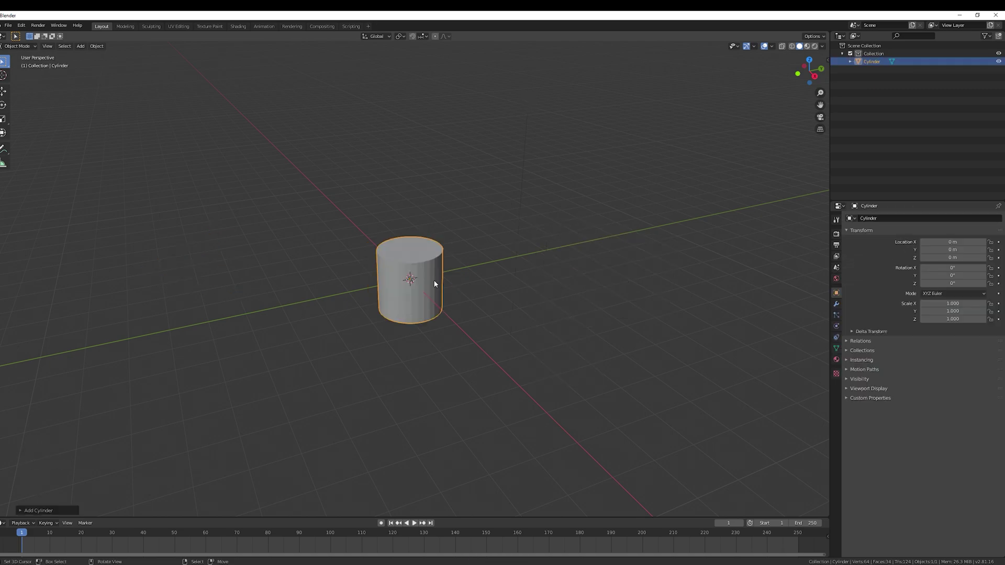
# - Split the 3D viewport vertically and change one half into a UV Editor beside the cylinder view
pyautogui.scroll(3, 435, 282)
pyautogui.moveTo(1, 515); pyautogui.dragTo(422, 466)
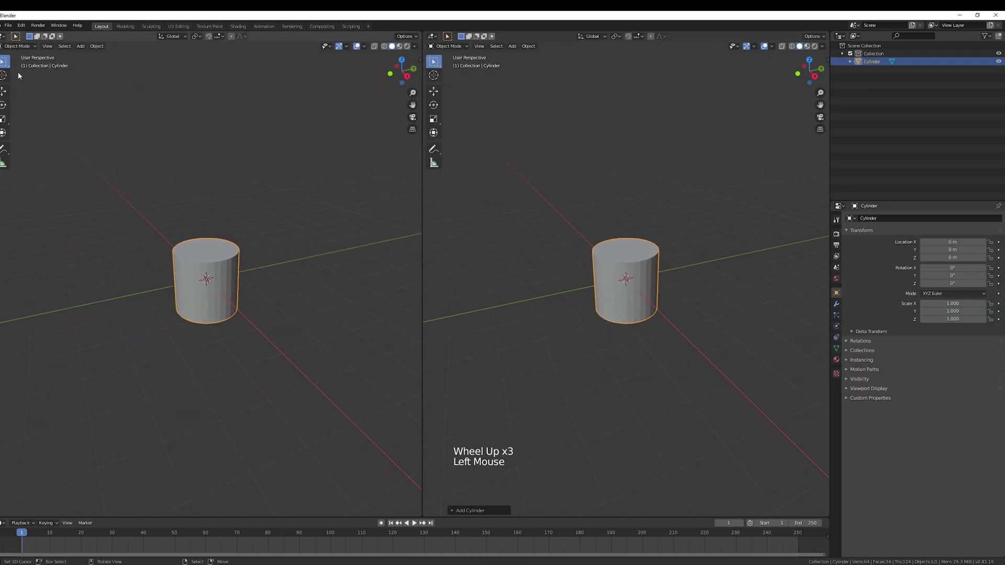
pyautogui.click(2, 38)
pyautogui.click(19, 84)
pyautogui.scroll(2, 675, 272)
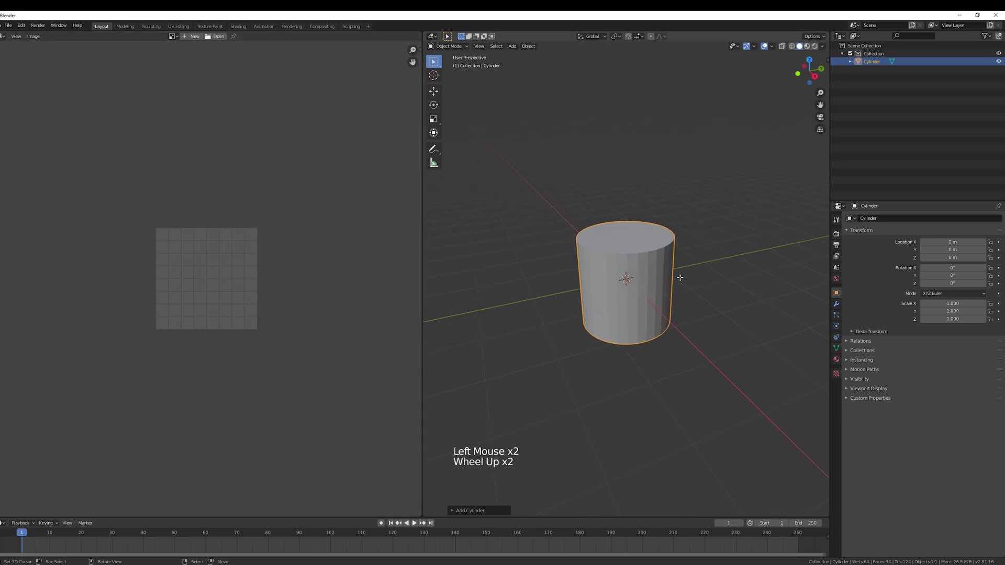
# - Edit the cylinder in face select mode and delete its top and bottom cap faces, leaving an open tube
pyautogui.press('Tab')
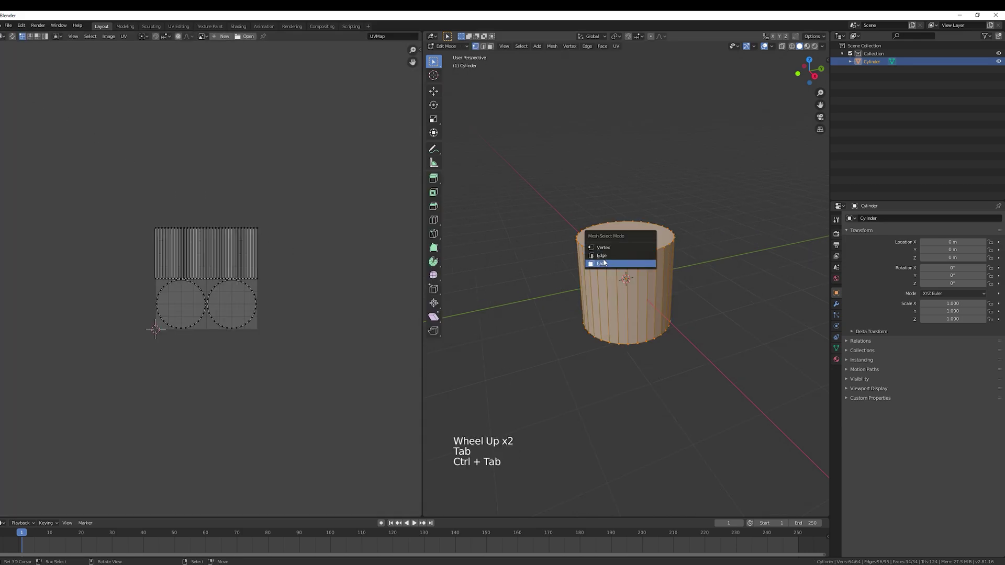
pyautogui.click(603, 263)
pyautogui.rightClick(616, 238)
pyautogui.moveTo(618, 238); pyautogui.dragTo(624, 178, button='middle')
pyautogui.keyDown('shift'); pyautogui.rightClick(626, 326); pyautogui.keyUp('shift')
pyautogui.moveTo(640, 301); pyautogui.dragTo(659, 329, button='middle')
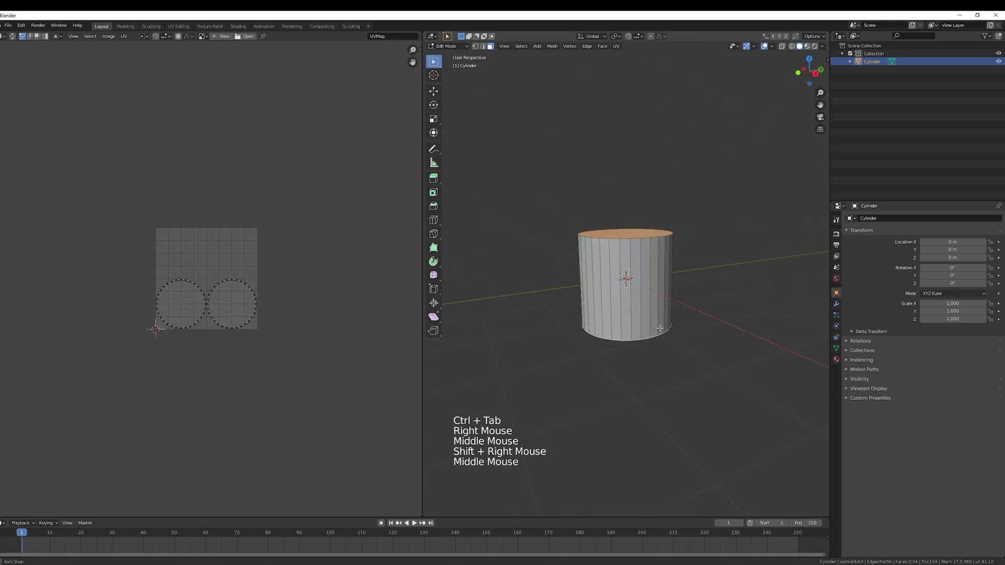
pyautogui.press('Delete')
pyautogui.click(636, 348)
pyautogui.moveTo(640, 293); pyautogui.dragTo(645, 272, button='middle')
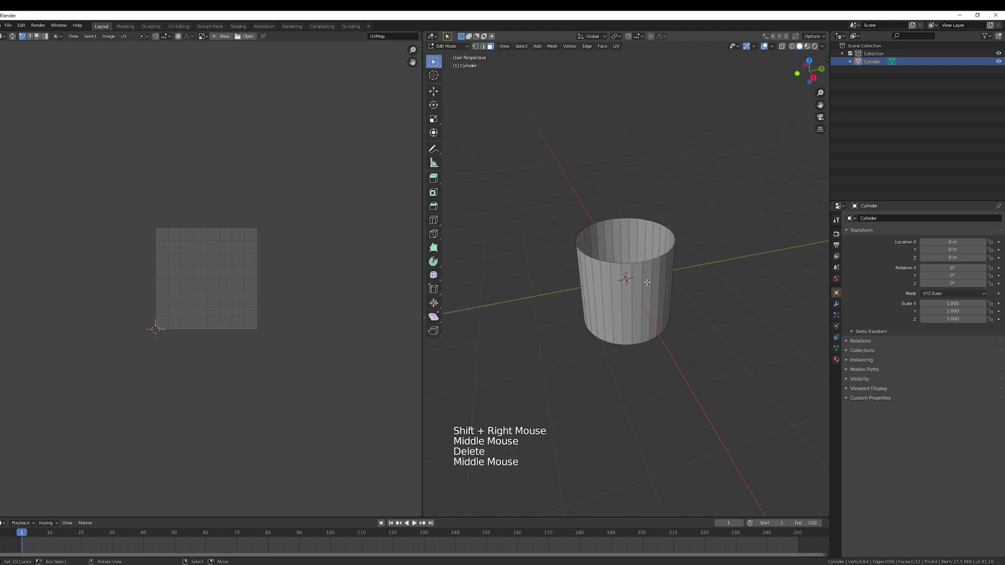
# - Select the tube's lower row of UV points, enable Constrain to Image Bounds and stretch the row down to the UV square's bottom edge
pyautogui.press('Tab')
pyautogui.press('Tab')
pyautogui.press('a')
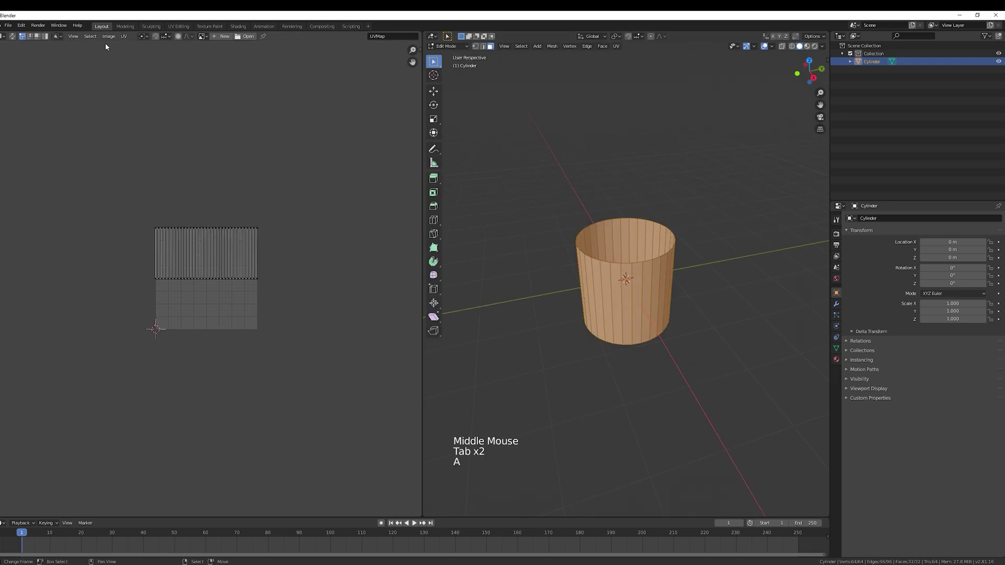
pyautogui.press('b')
pyautogui.click(101, 37)
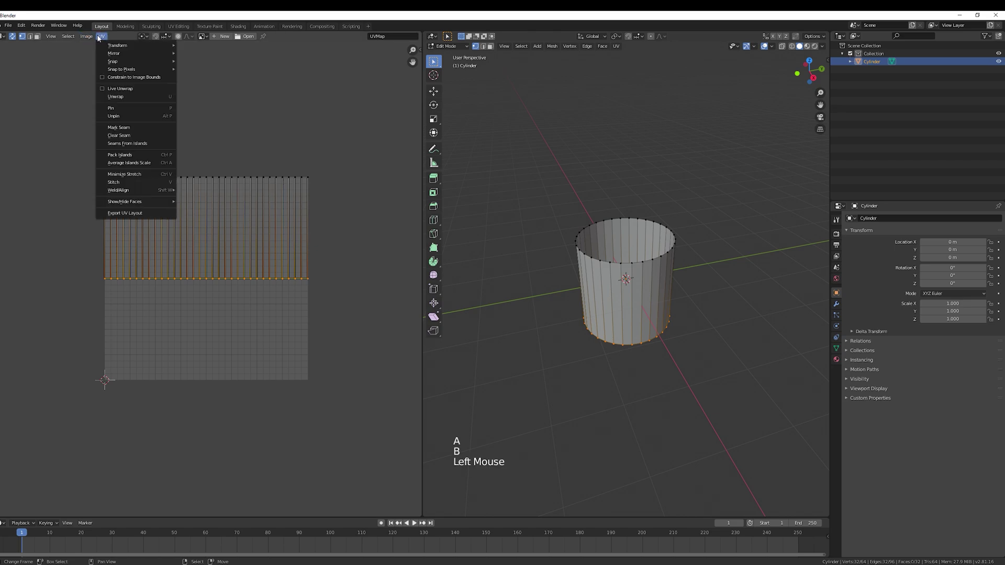
pyautogui.click(101, 79)
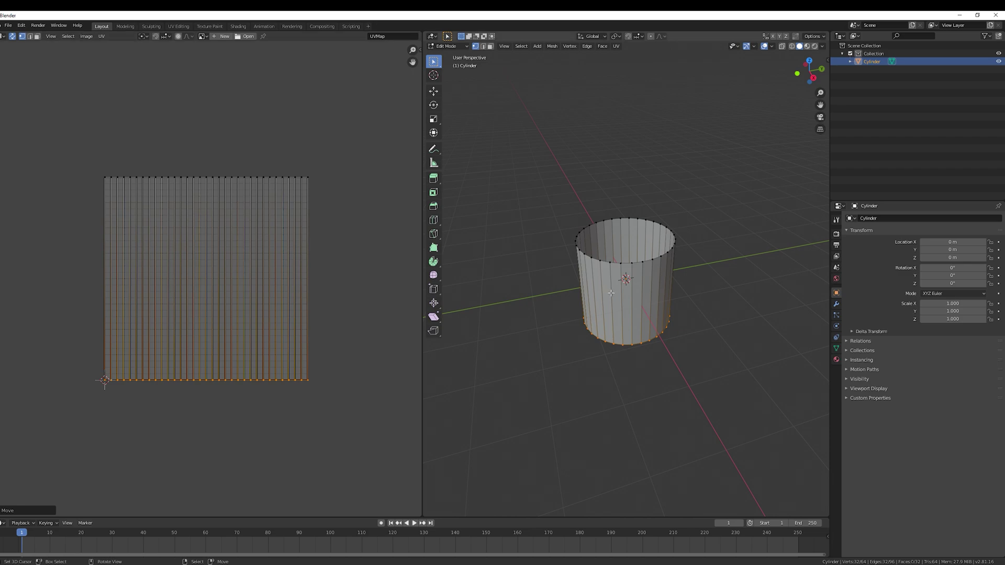
# - Add a loop cut at the tube's mid-height and scale its top and bottom edge loops inward and closer together vertically
pyautogui.moveTo(611, 293); pyautogui.dragTo(605, 274, button='middle')
pyautogui.click(653, 276)
pyautogui.rightClick(663, 267)
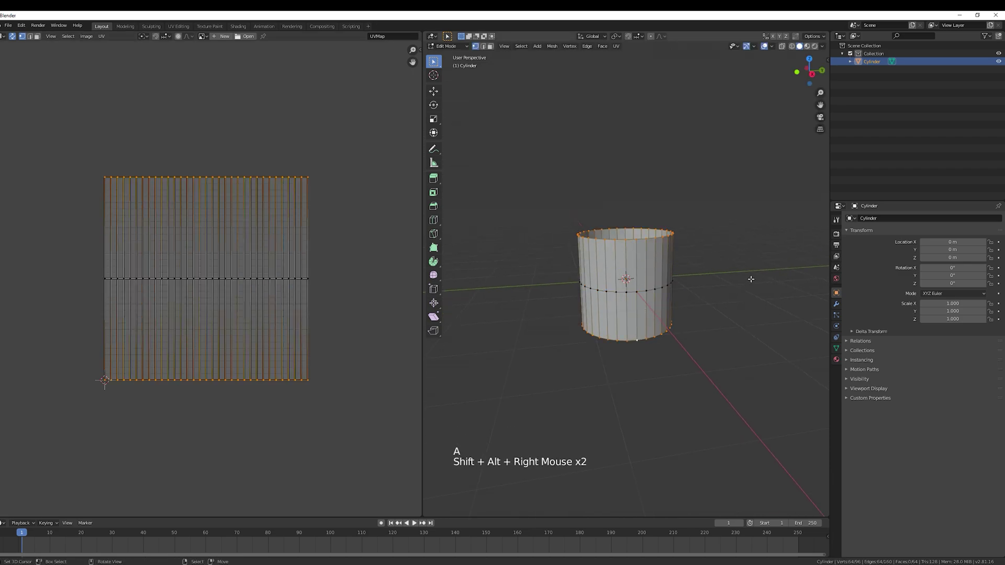
pyautogui.press('s')
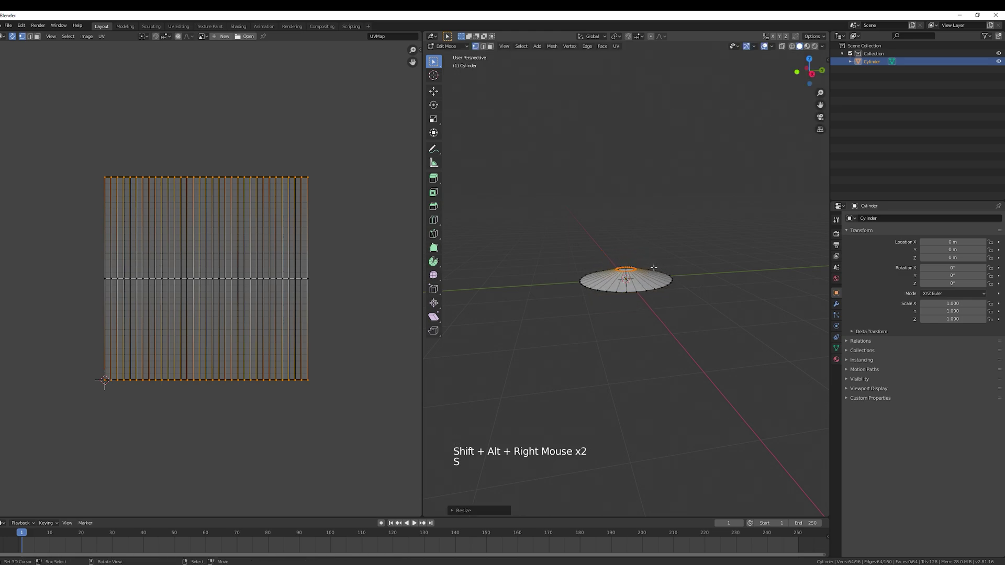
pyautogui.scroll(4, 661, 257)
pyautogui.press('s')
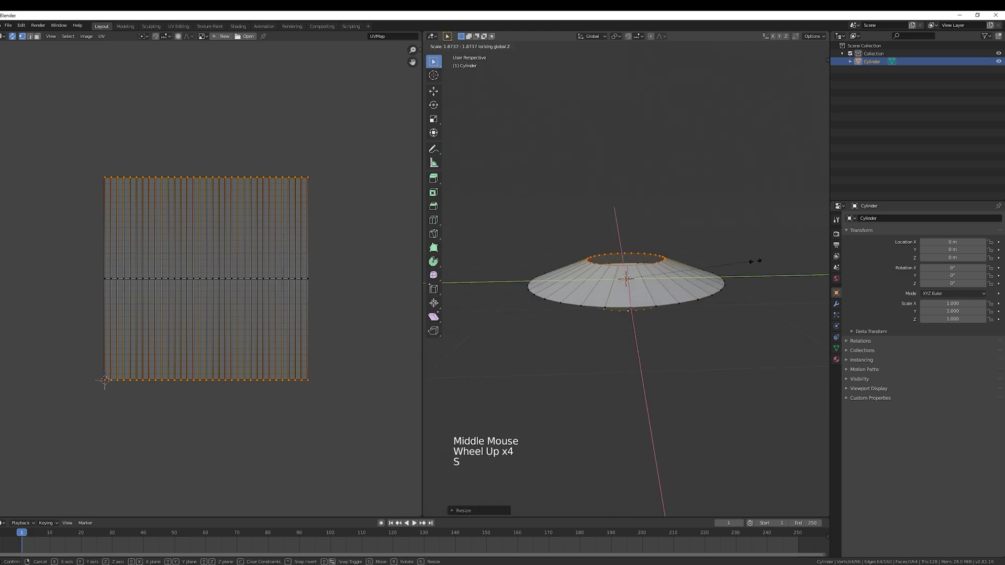
pyautogui.middleClick(771, 258)
pyautogui.middleClick(737, 245)
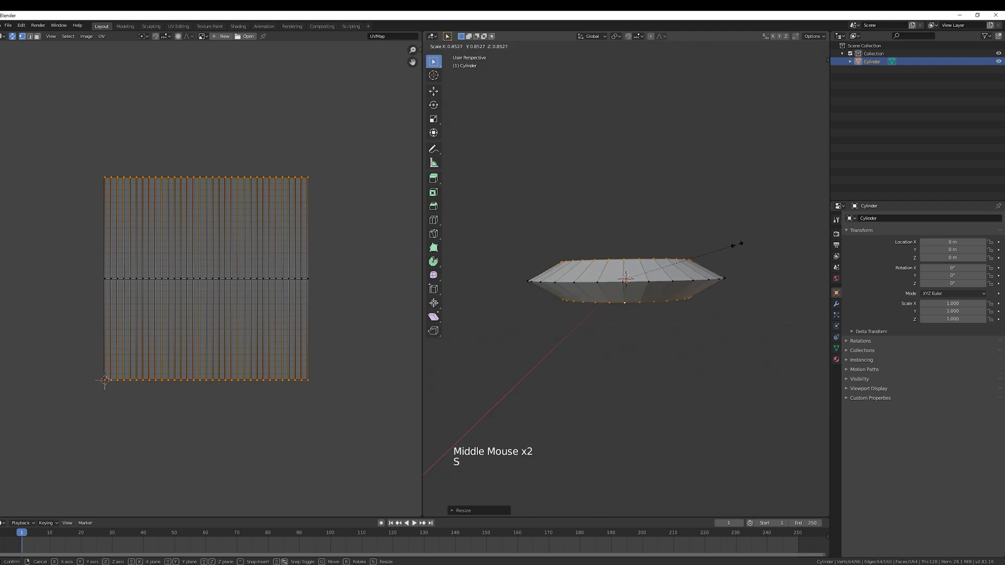
# - Add loop cuts through the ring's upper and lower halves and scale both new loops to round the profile
pyautogui.hotkey('ctrl', 'r')
pyautogui.click(725, 271)
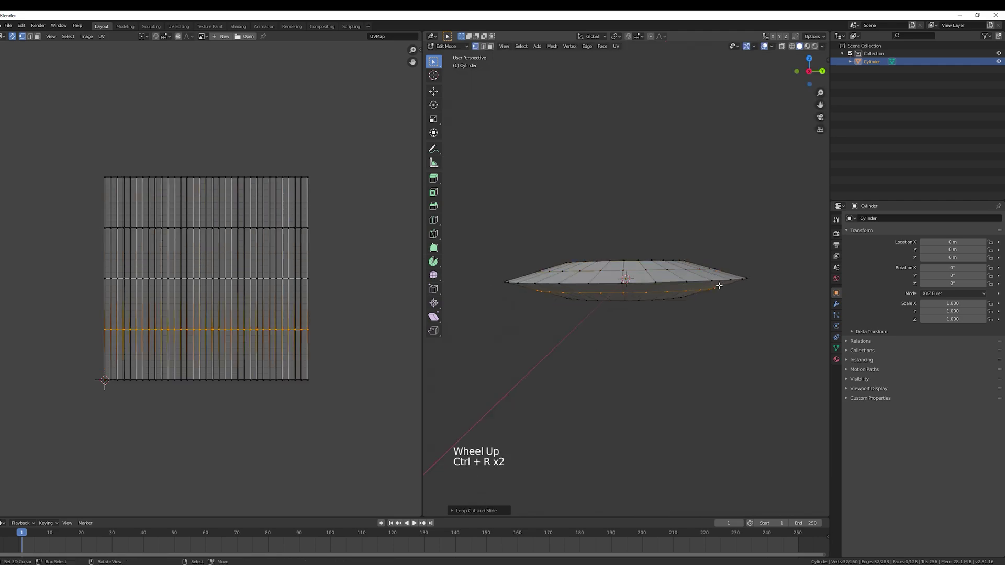
pyautogui.keyDown('alt'); pyautogui.keyDown('shift'); pyautogui.rightClick(678, 269); pyautogui.keyUp('shift'); pyautogui.keyUp('alt')
pyautogui.keyDown('alt'); pyautogui.keyDown('shift'); pyautogui.rightClick(678, 269); pyautogui.keyUp('shift'); pyautogui.keyUp('alt')
pyautogui.press('s')
pyautogui.moveTo(679, 269); pyautogui.dragTo(816, 223, button='middle')
pyautogui.click(715, 235)
# - Return the CircleMesh ring to Object Mode and apply Shade Smooth to it
pyautogui.press('Tab')
pyautogui.moveTo(701, 246); pyautogui.dragTo(690, 288, button='middle')
pyautogui.press('space')
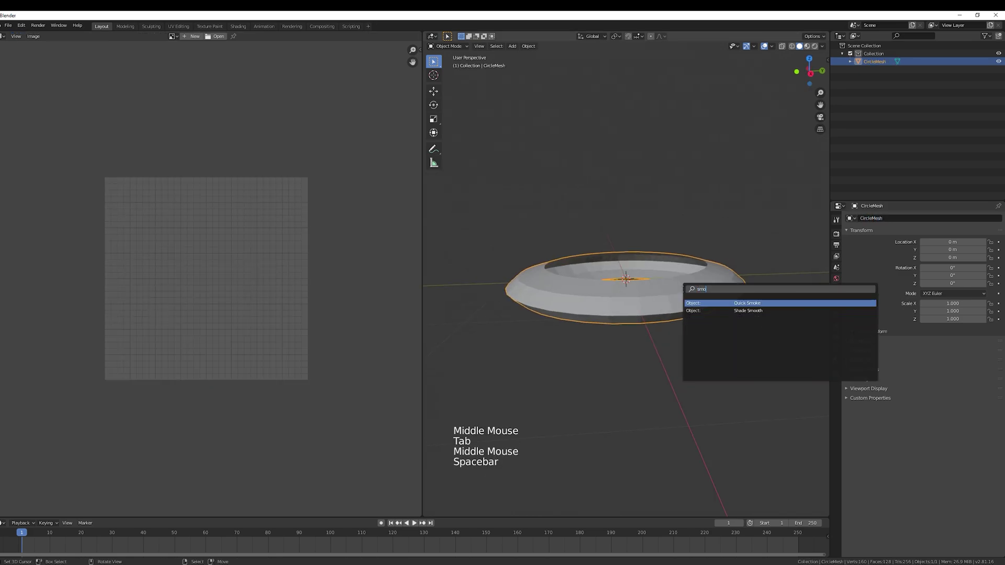
pyautogui.press('Down')
pyautogui.press('Return')
pyautogui.moveTo(662, 315); pyautogui.dragTo(722, 309, button='middle')
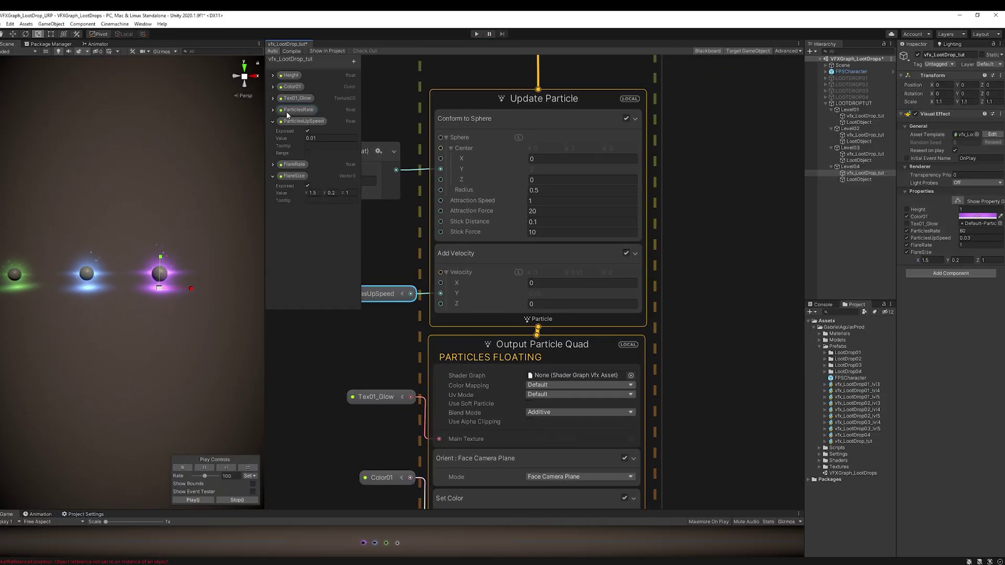
# - Switch back to Unity, duplicate the GLOW system beside the FLARE system and title the copy's group CIRCLE MESH
pyautogui.scroll(-10, 598, 262)
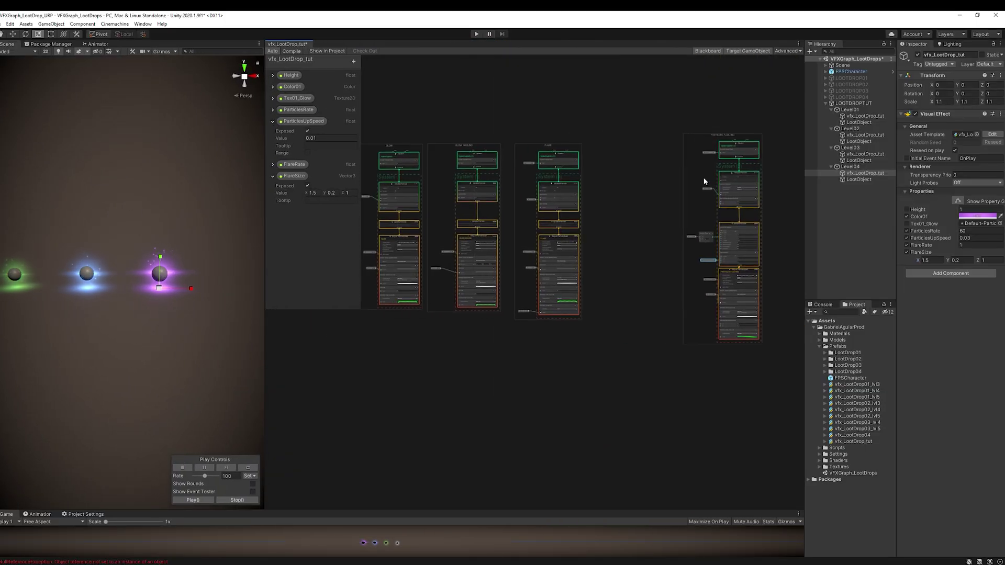
pyautogui.scroll(3, 557, 152)
pyautogui.moveTo(493, 187); pyautogui.dragTo(712, 198, button='middle')
pyautogui.click(482, 154)
pyautogui.hotkey('ctrl', 'v')
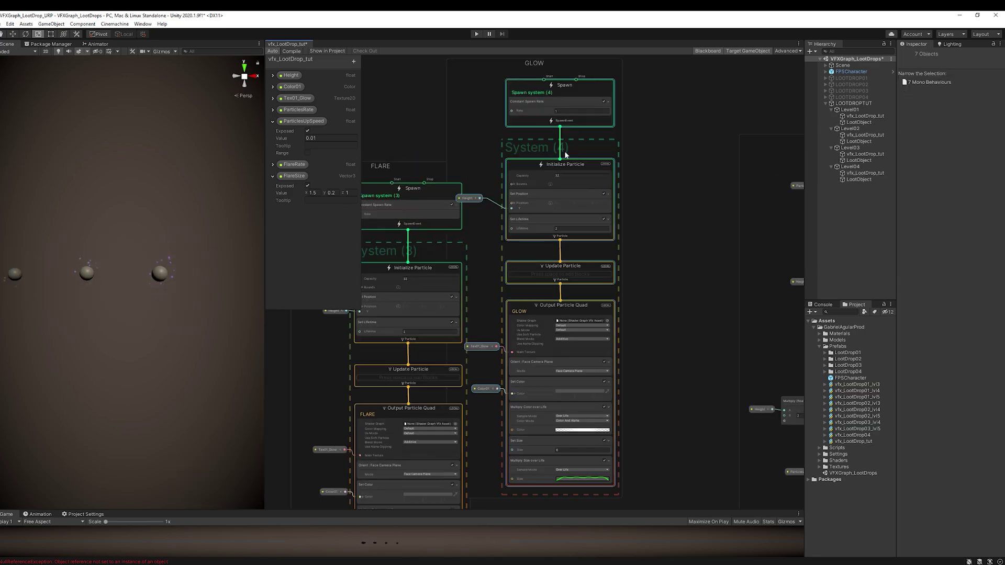
pyautogui.moveTo(585, 86); pyautogui.dragTo(592, 168)
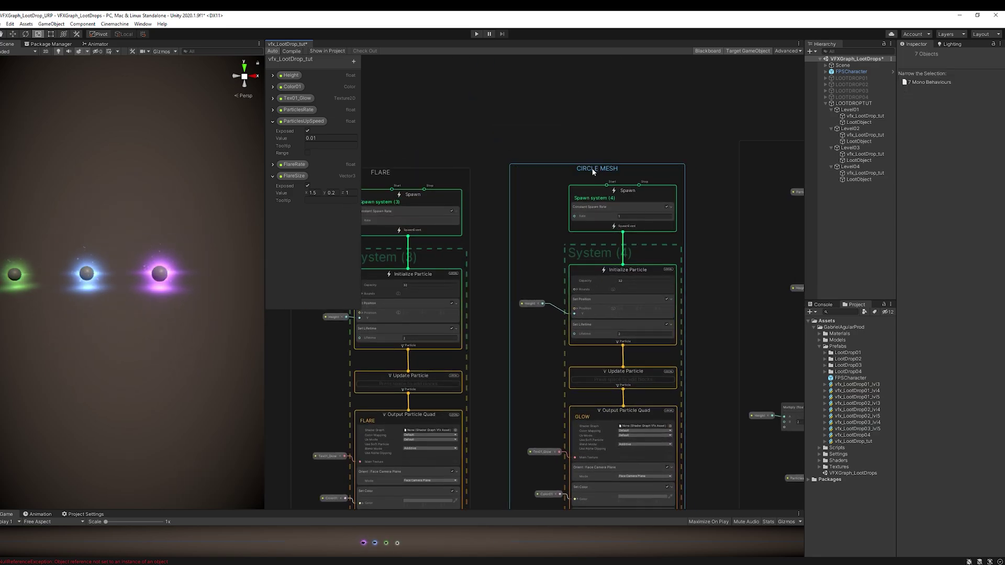
# - Label the copied system's Output Particle Quad context CIRCLE MESH and delete its Tex01_Glow node
pyautogui.scroll(4, 538, 340)
pyautogui.doubleClick(554, 183)
pyautogui.write('CIRCLE MESH')
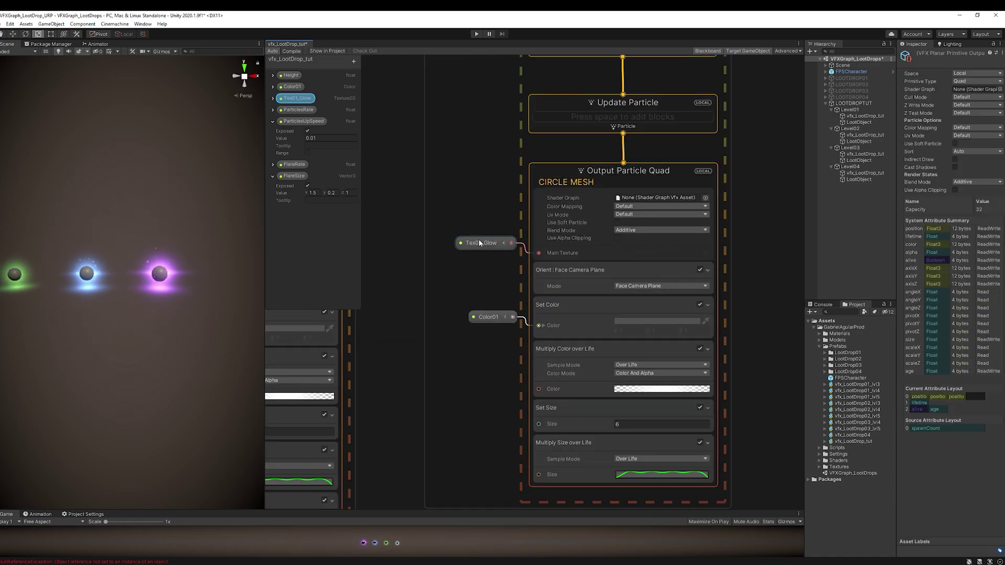
pyautogui.moveTo(479, 246); pyautogui.dragTo(480, 247)
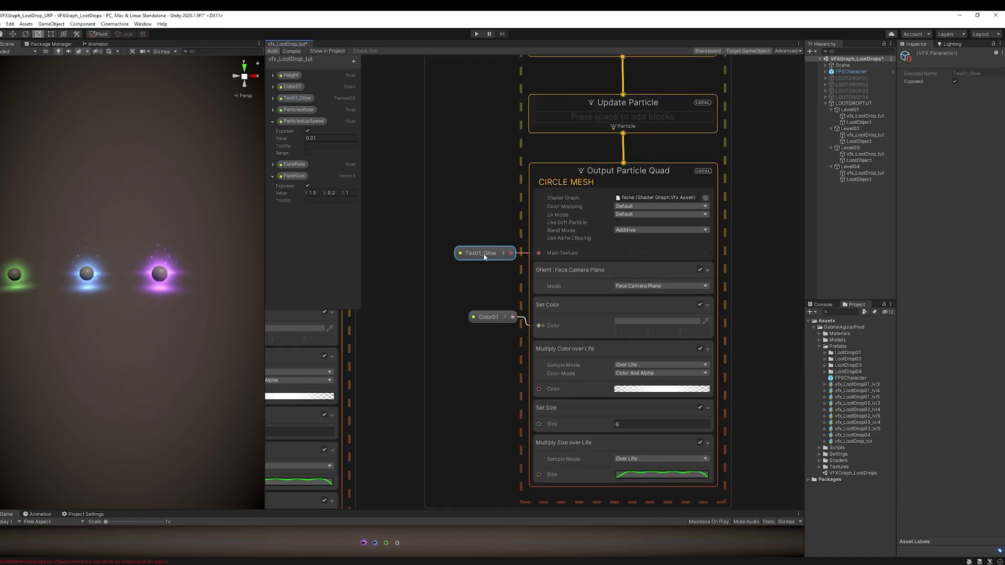
pyautogui.press('Delete')
# - Create an exposed Texture2D property Tex02_CircleMesh below Tex01_Glow, assign the vfx_FLORB_0019 texture and place its node beside the CIRCLE MESH output
pyautogui.click(353, 61)
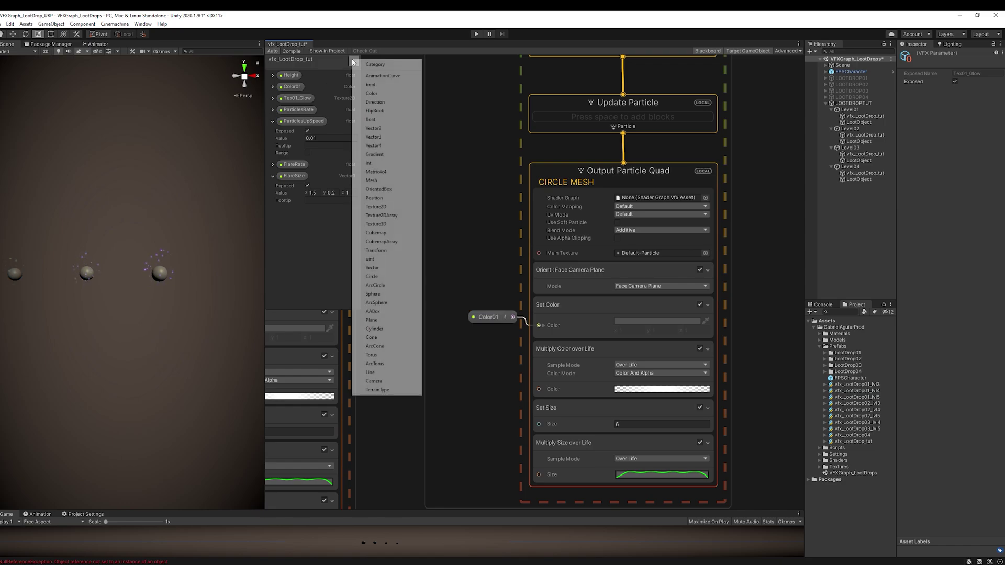
pyautogui.click(376, 206)
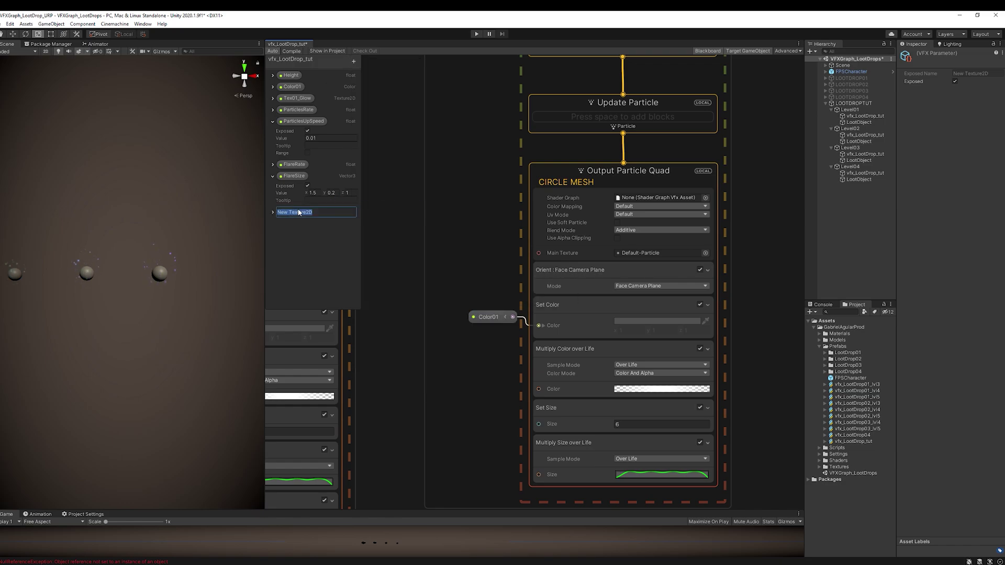
pyautogui.moveTo(296, 112); pyautogui.dragTo(296, 113)
pyautogui.click(353, 128)
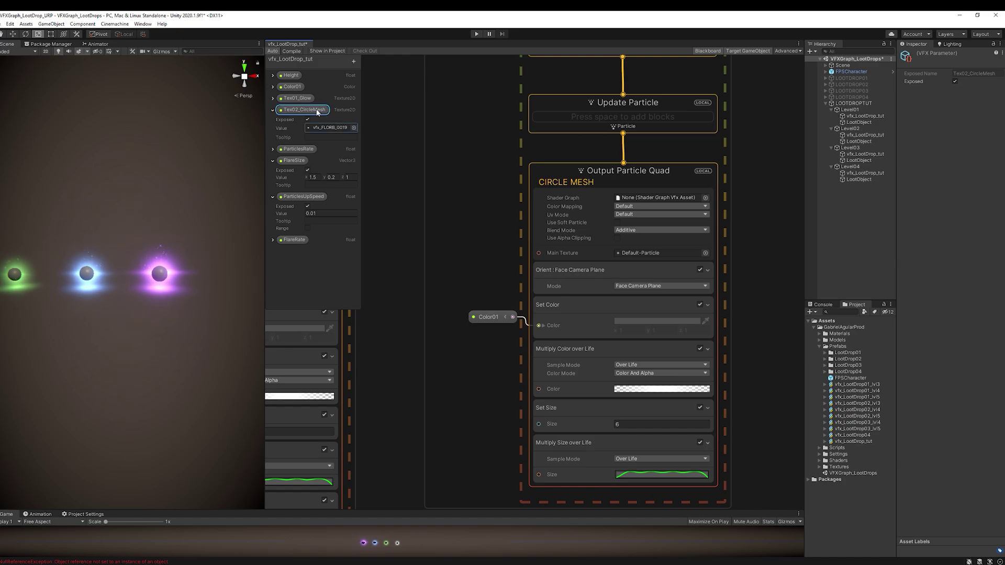
pyautogui.moveTo(317, 112); pyautogui.dragTo(537, 253)
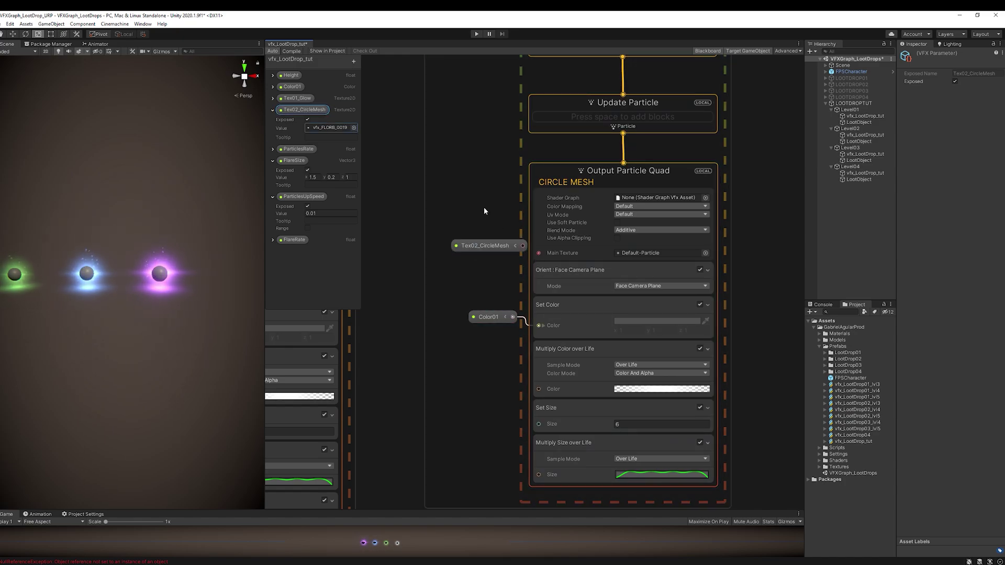
pyautogui.click(486, 246)
# - Remove the CIRCLE MESH system's Output Particle Quad context together with its blocks and its Tex02_CircleMesh and Color01 nodes
pyautogui.scroll(1, 500, 219)
pyautogui.moveTo(504, 215); pyautogui.dragTo(435, 183, button='middle')
pyautogui.scroll(-3, 438, 176)
pyautogui.moveTo(439, 139); pyautogui.dragTo(545, 320)
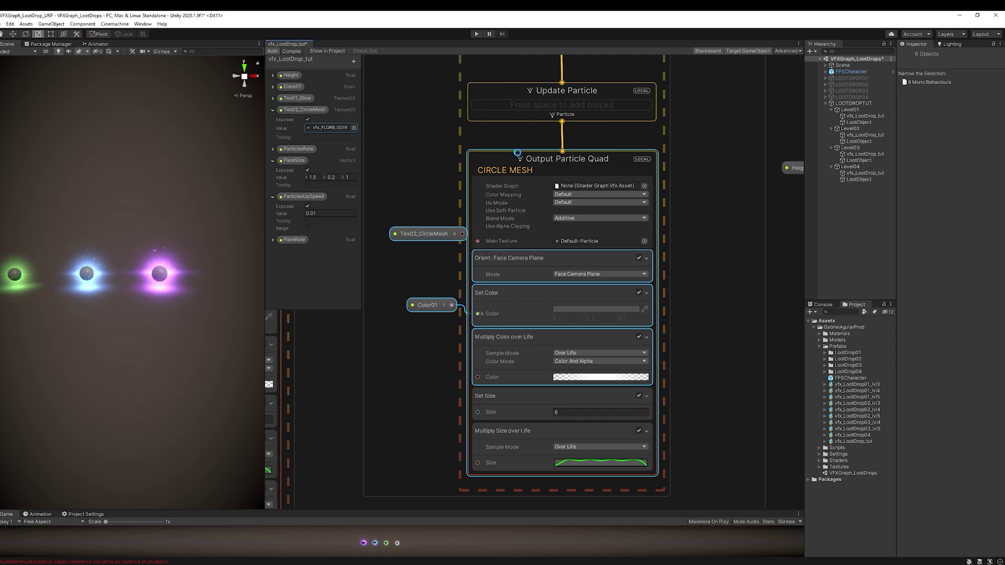
pyautogui.moveTo(566, 225); pyautogui.dragTo(572, 233)
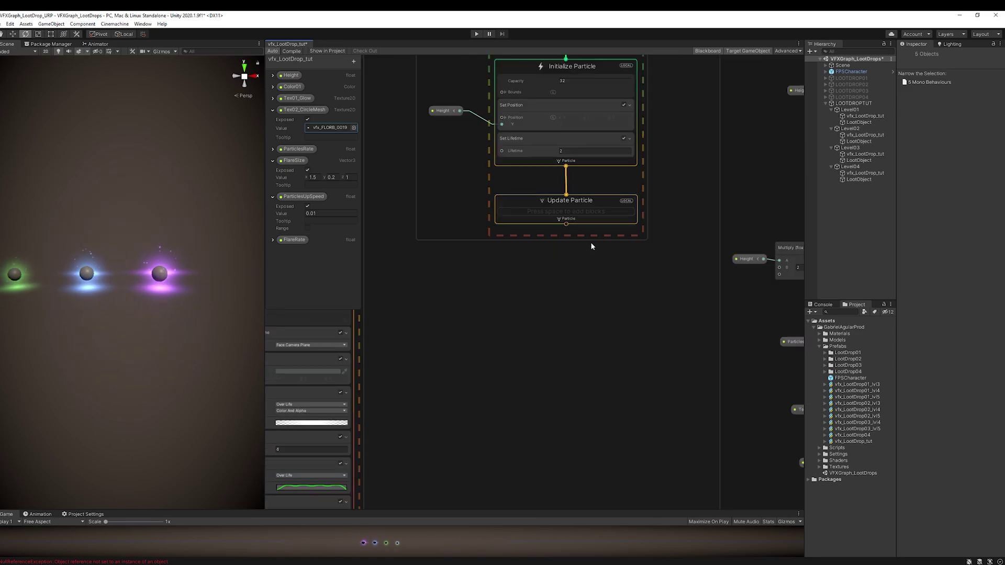
# - Add an Output Particle Mesh context below the CIRCLE MESH system's Update Particle and connect the two contexts
pyautogui.press('space')
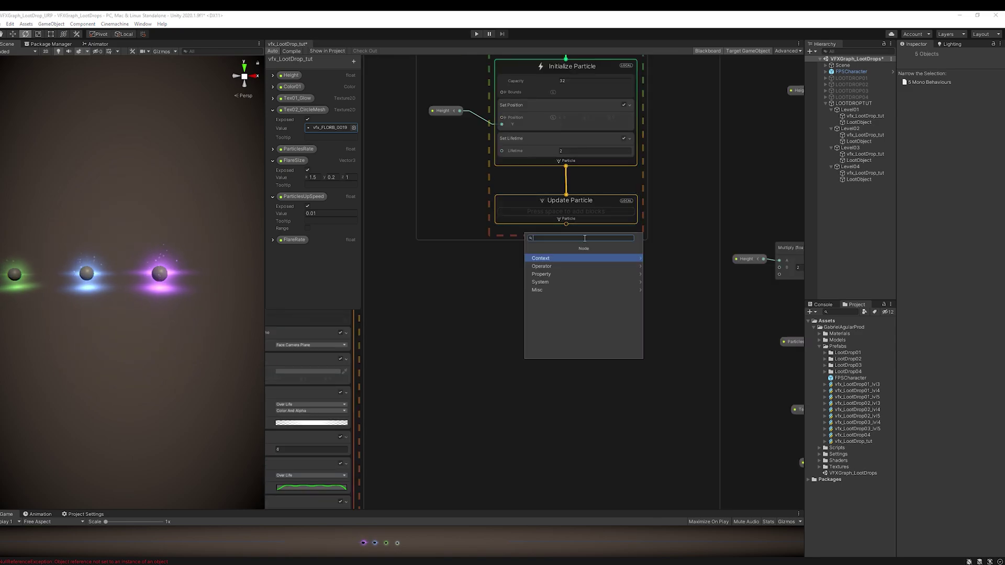
pyautogui.write('mesh')
pyautogui.press('Down')
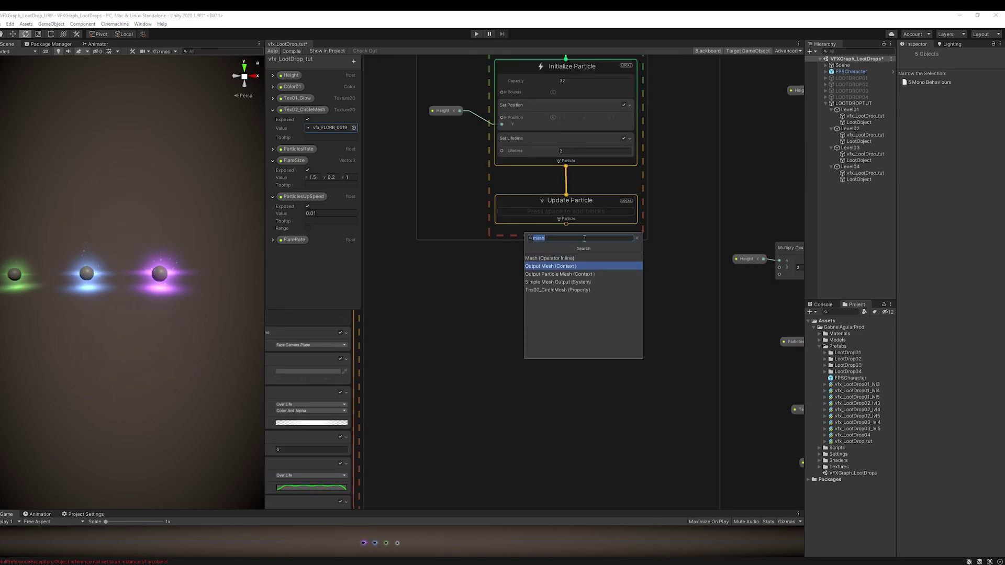
pyautogui.press('Down')
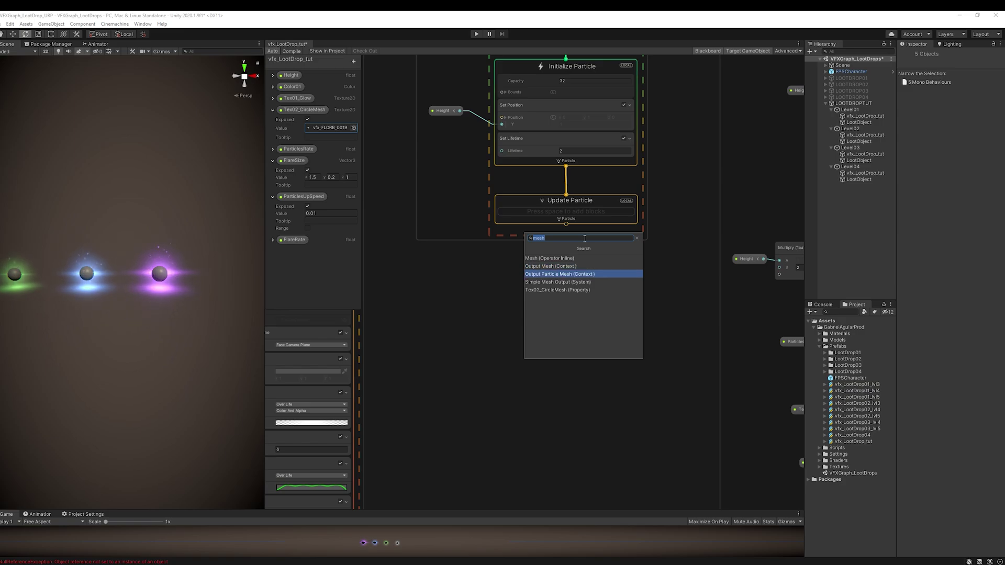
pyautogui.press('Return')
pyautogui.moveTo(602, 257); pyautogui.dragTo(495, 250)
pyautogui.moveTo(566, 224); pyautogui.dragTo(533, 253)
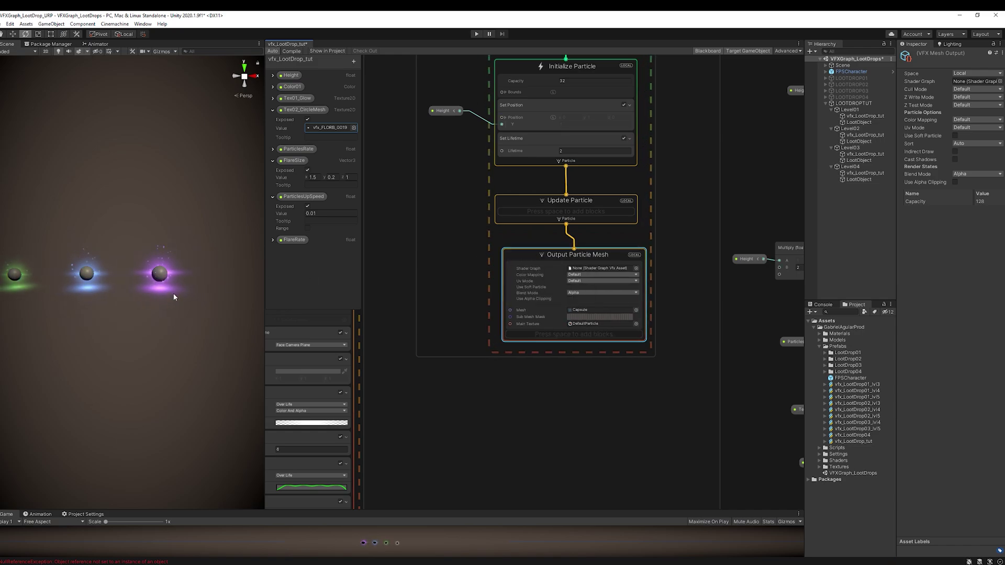
# - Add a Set Size block to the Output Particle Mesh context and set its size to 1
pyautogui.scroll(5, 573, 324)
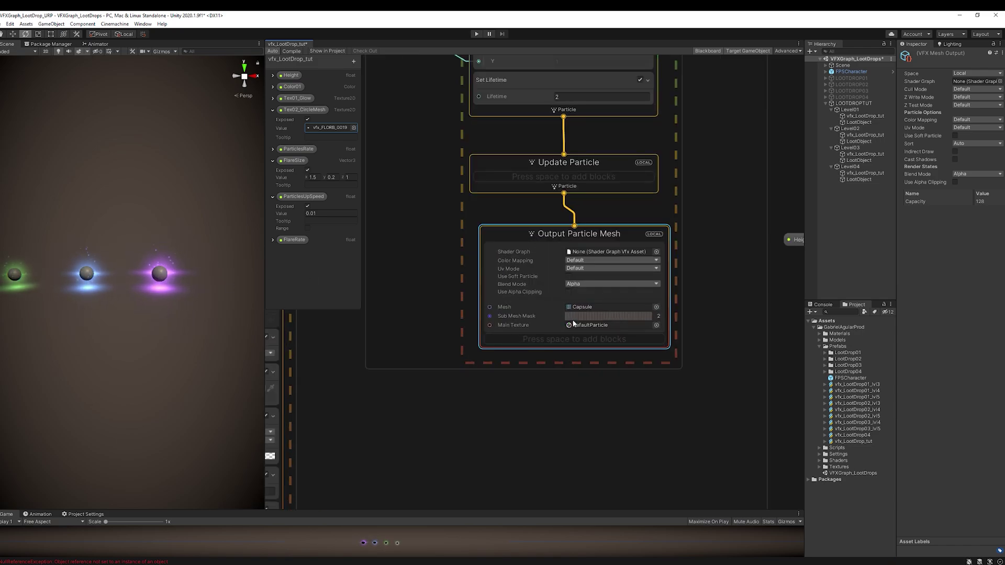
pyautogui.press('space')
pyautogui.write('set size')
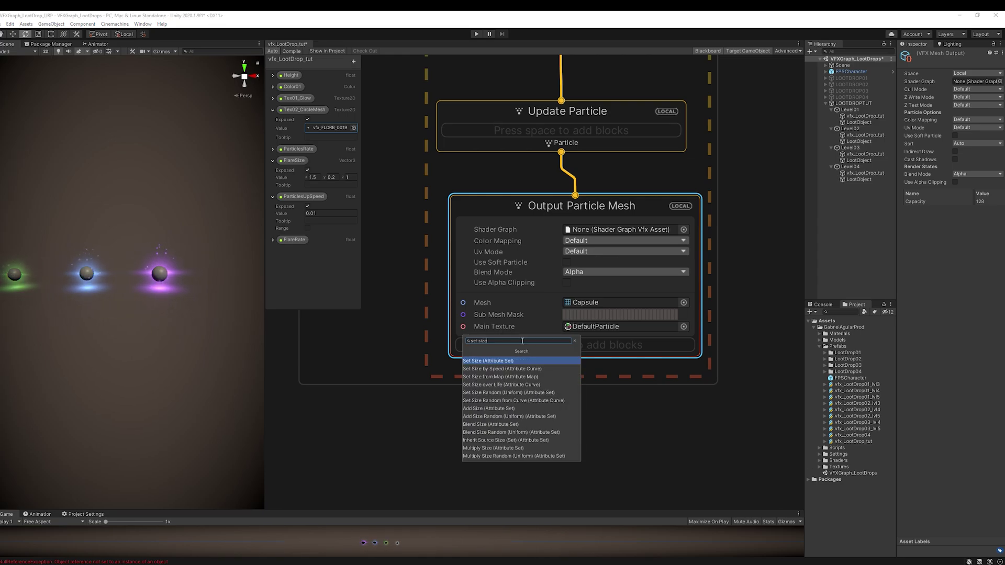
pyautogui.press('Return')
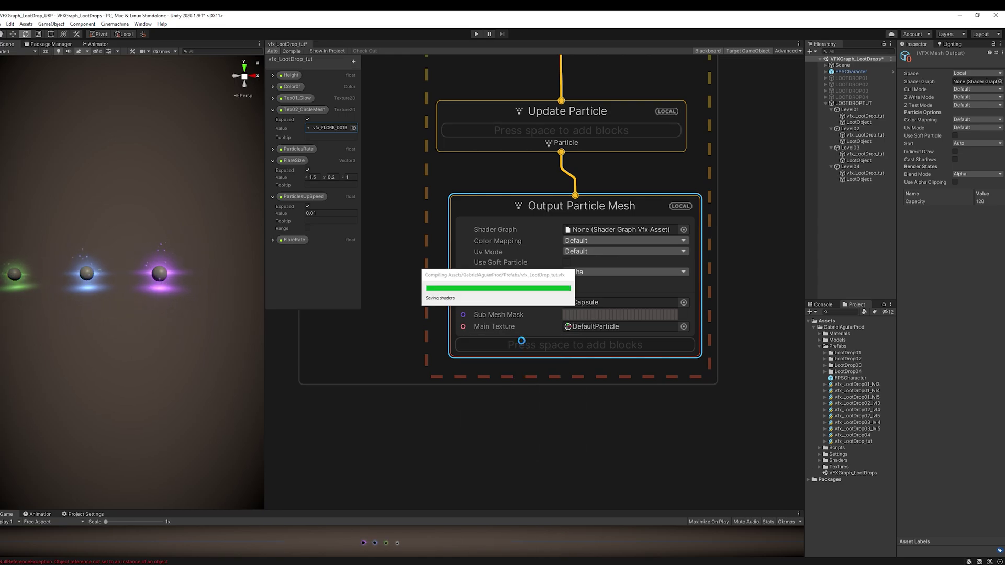
pyautogui.click(577, 371)
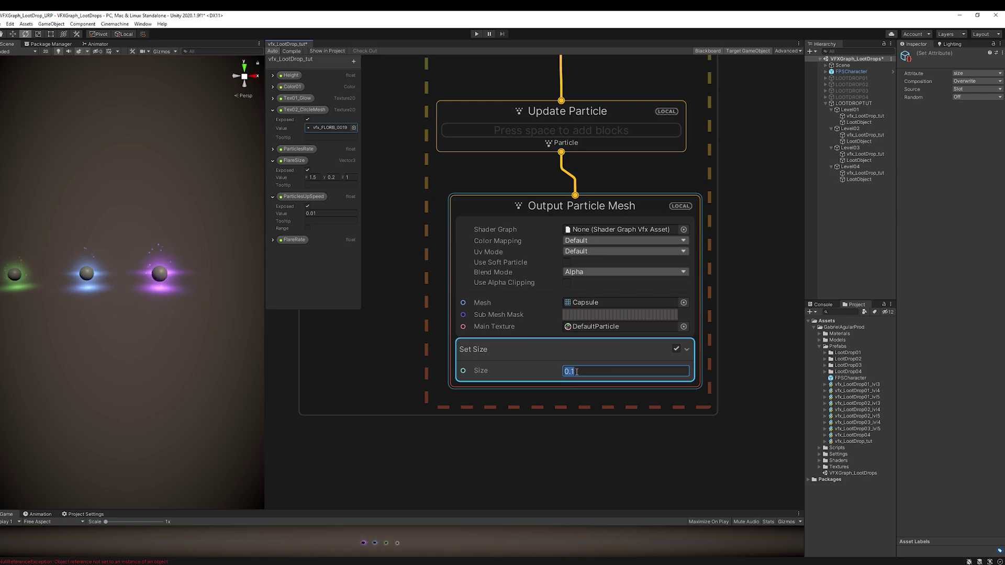
pyautogui.write('5')
pyautogui.write('1')
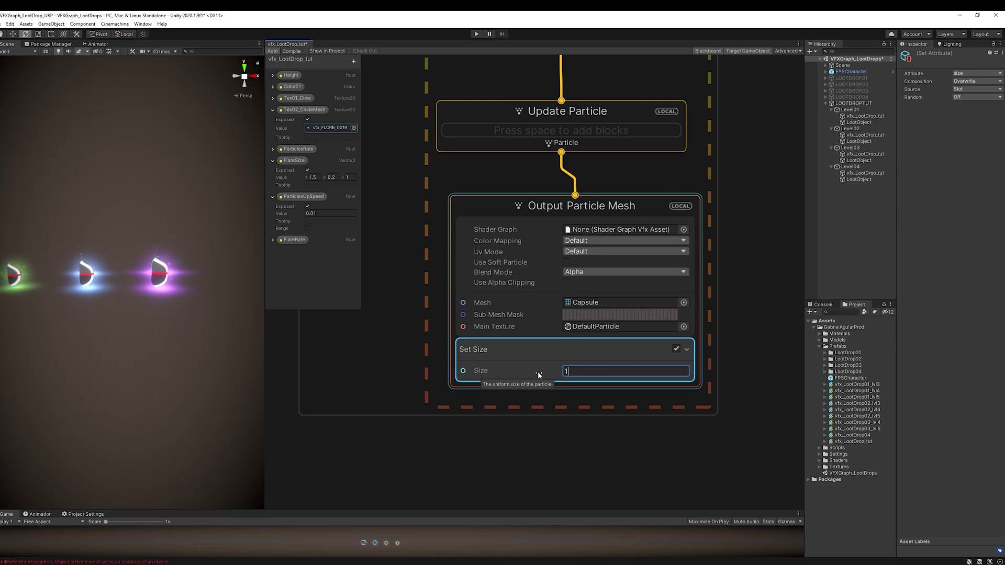
# - Assign LootCircleMesh01 as the mesh of the Output Particle Mesh context
pyautogui.click(684, 303)
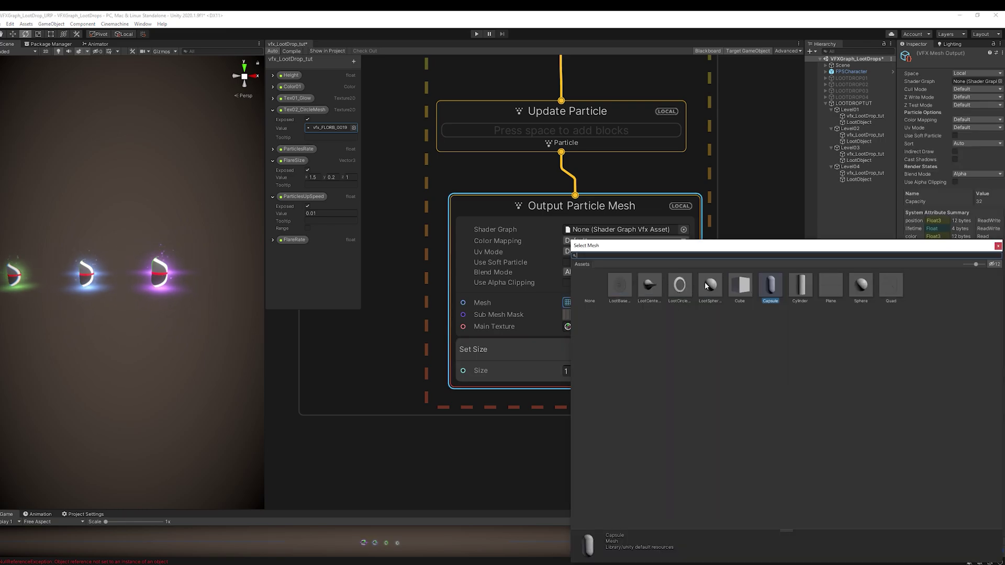
pyautogui.click(680, 286)
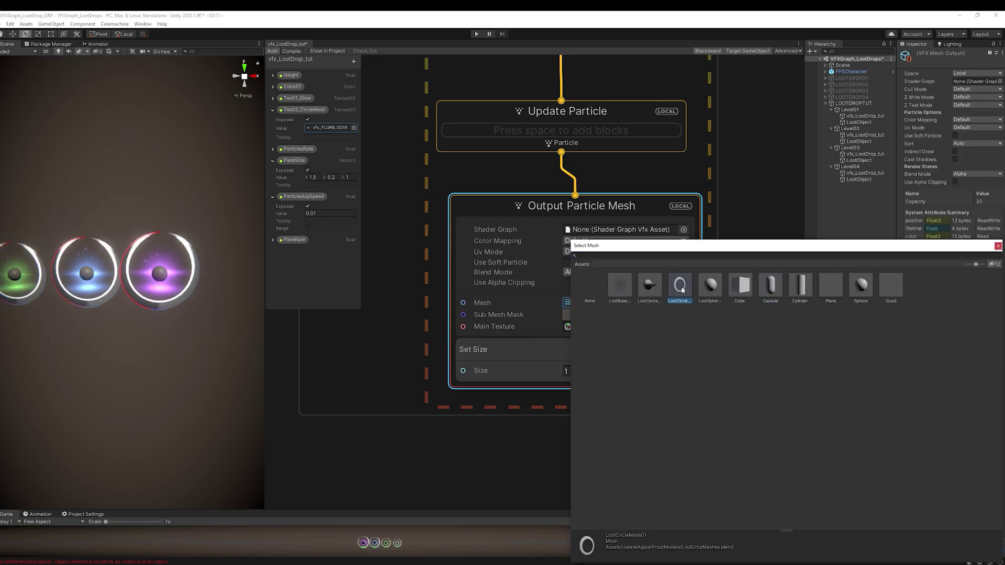
pyautogui.doubleClick(681, 287)
# - Add a Set Angle block after Set Lifetime in the CIRCLE MESH Initialize Particle context with an X angle of 90
pyautogui.moveTo(450, 209); pyautogui.dragTo(460, 355, button='middle')
pyautogui.press('space')
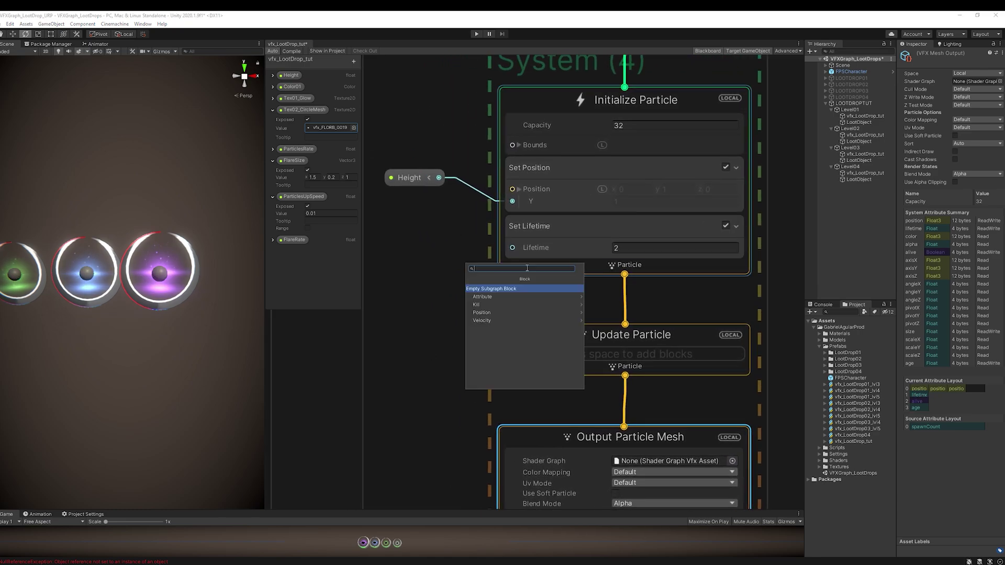
pyautogui.write('angl')
pyautogui.press('Return')
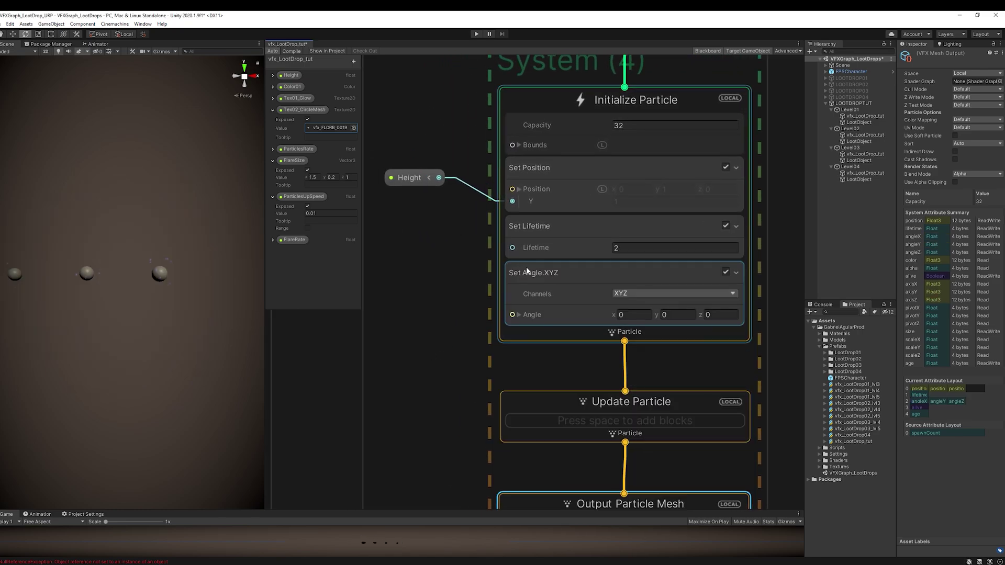
pyautogui.click(684, 315)
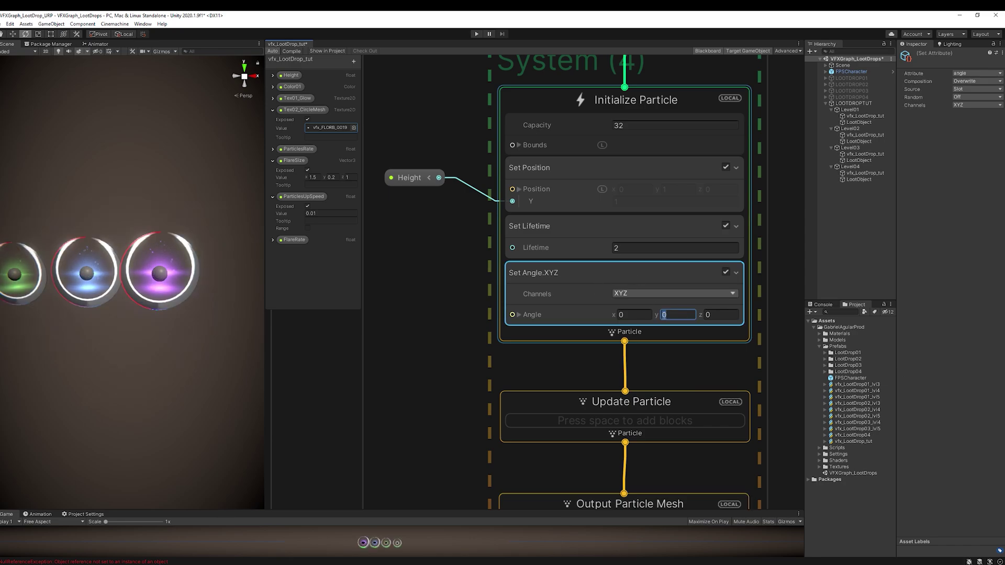
pyautogui.click(633, 315)
pyautogui.write('90')
pyautogui.press('Return')
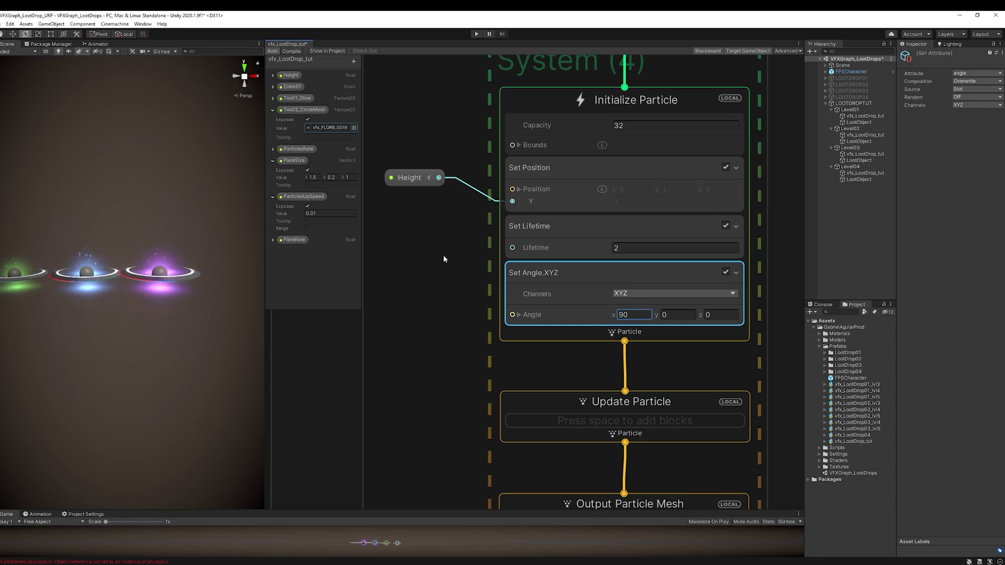
# - Create an exposed float property CircleMeshRate with value 1 and place its node beside the CIRCLE MESH Constant Spawn Rate block
pyautogui.moveTo(443, 259); pyautogui.dragTo(519, 447, button='middle')
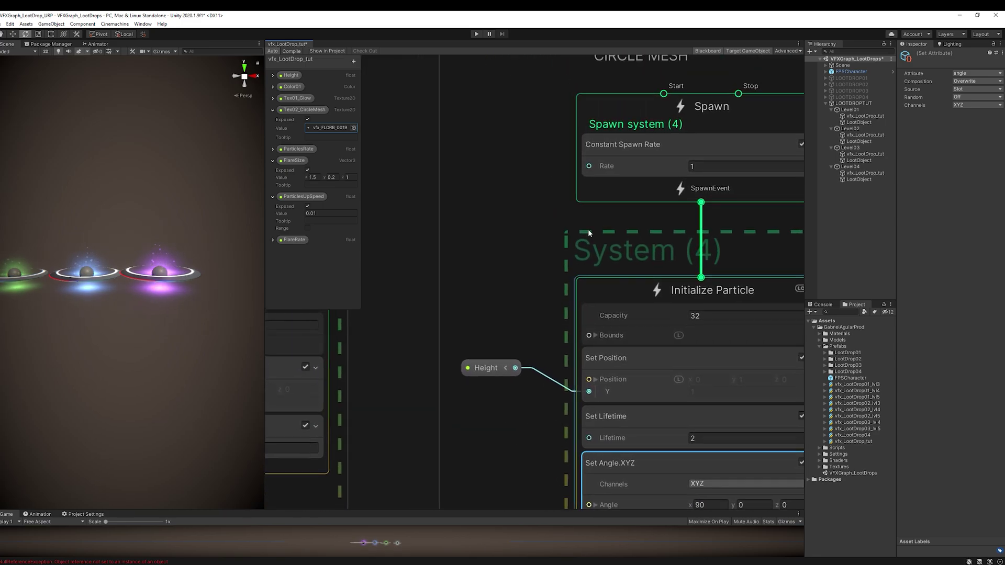
pyautogui.click(354, 61)
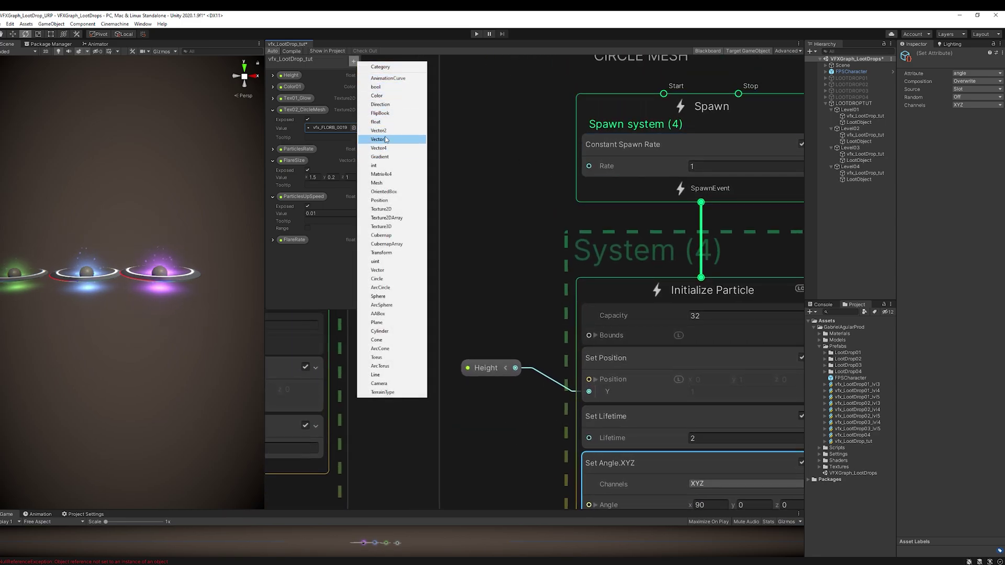
pyautogui.click(376, 122)
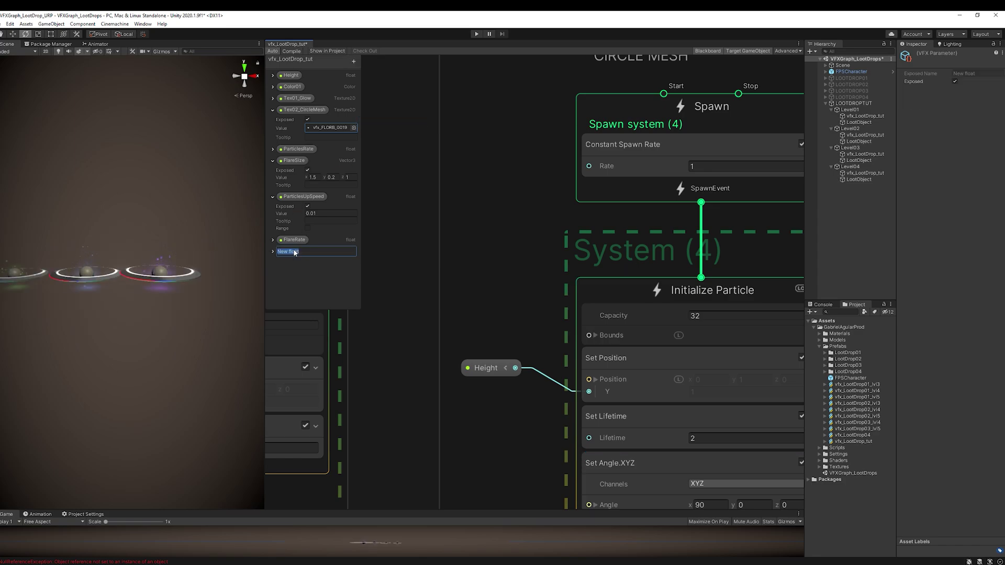
pyautogui.write('CircleMeshRa')
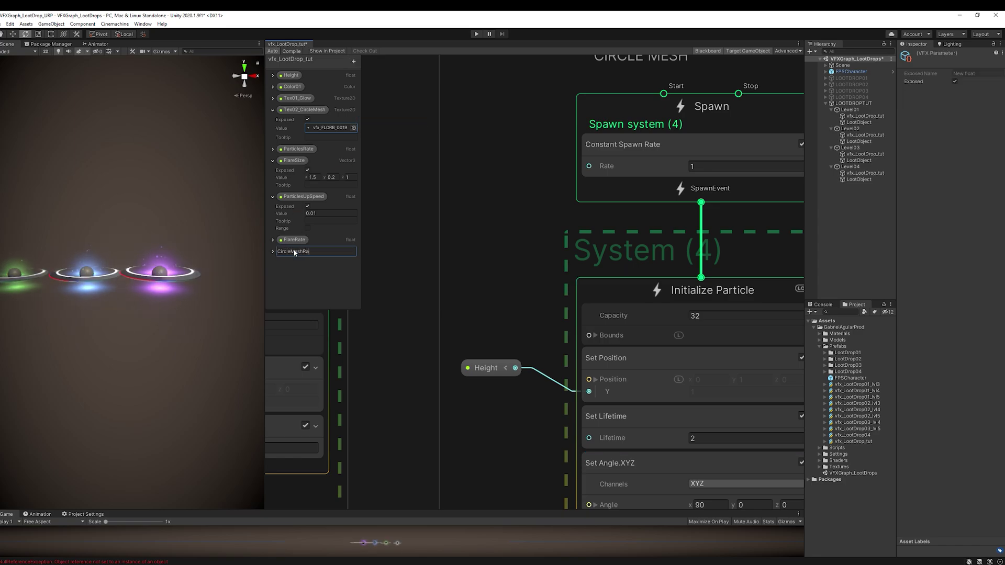
pyautogui.write('te')
pyautogui.press('Return')
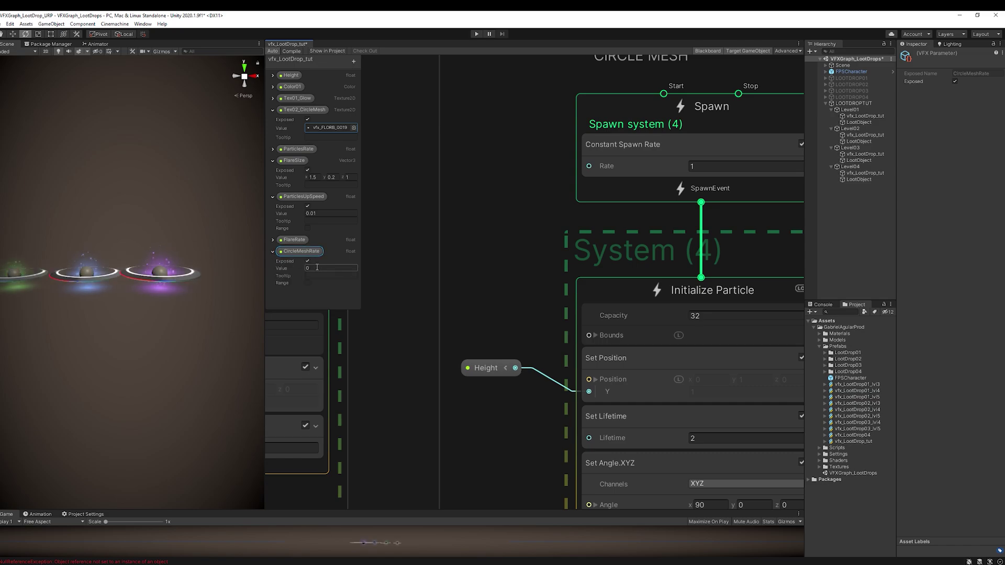
pyautogui.moveTo(304, 255); pyautogui.dragTo(337, 256)
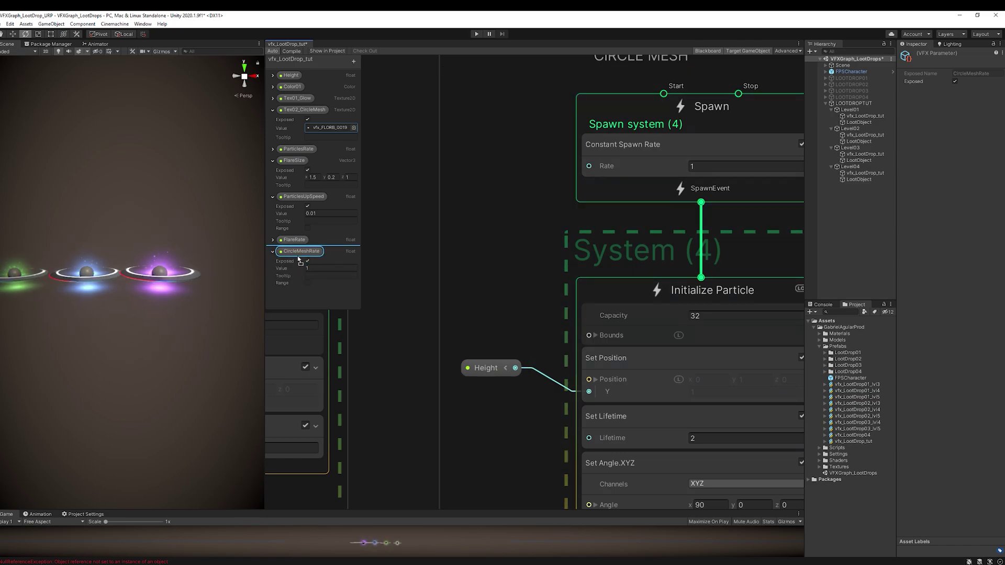
pyautogui.moveTo(443, 205); pyautogui.dragTo(492, 156)
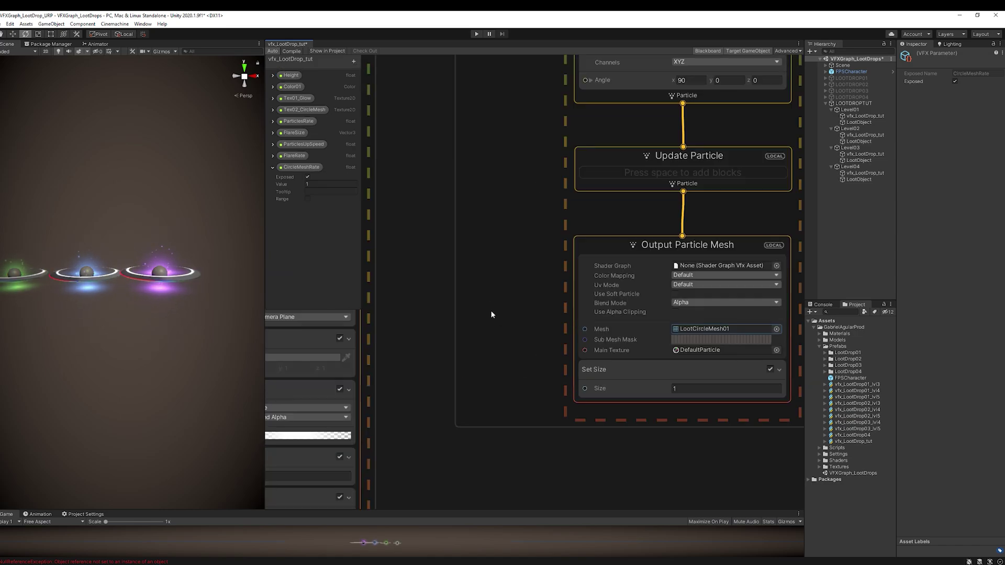
# - Create an exposed float property CircleMeshSize with value 1 and connect it to the Output Particle Mesh's Set Size block
pyautogui.moveTo(491, 312); pyautogui.dragTo(481, 259, button='middle')
pyautogui.click(353, 61)
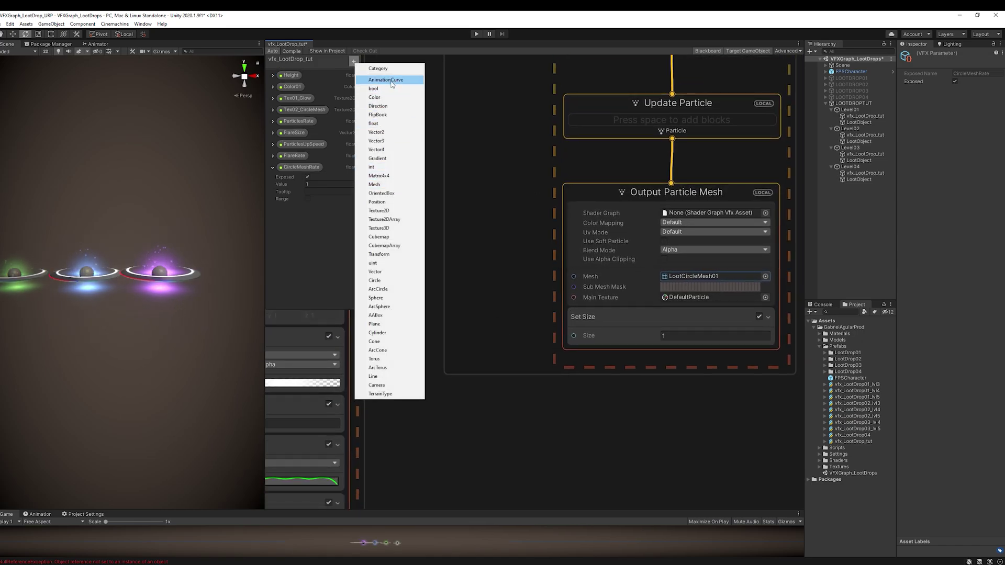
pyautogui.click(373, 123)
pyautogui.write('CircleMeshSize')
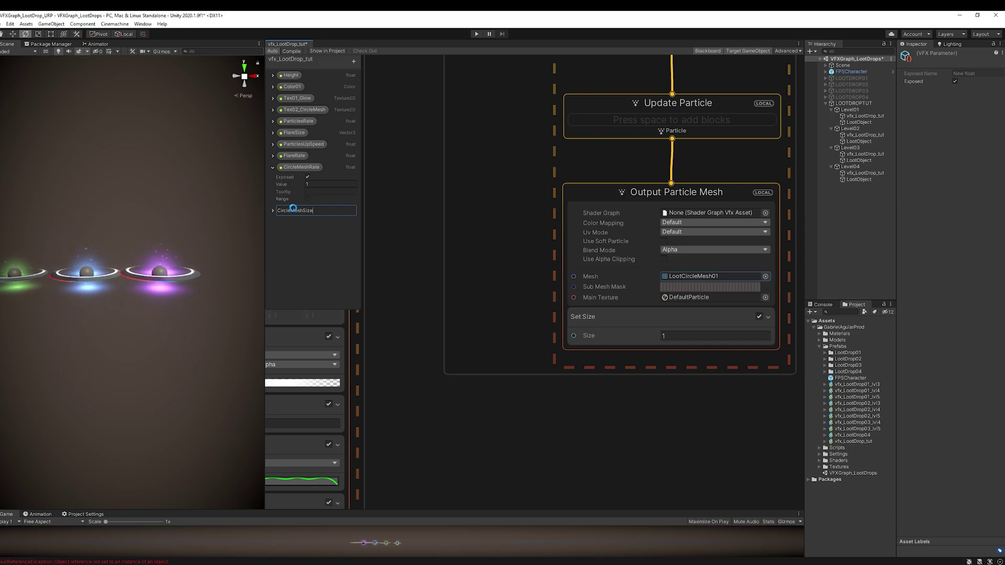
pyautogui.press('Return')
pyautogui.click(272, 211)
pyautogui.moveTo(301, 211); pyautogui.dragTo(573, 335)
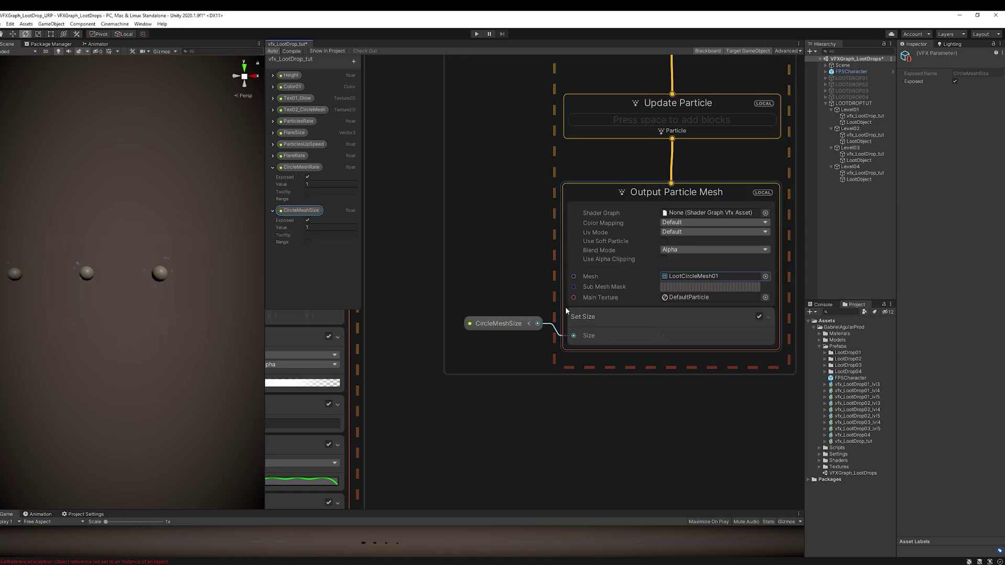
# - Connect Tex02_CircleMesh to the Output Particle Mesh's Main Texture and line up the texture and size nodes with their inputs
pyautogui.moveTo(305, 109); pyautogui.dragTo(377, 267)
pyautogui.moveTo(443, 272); pyautogui.dragTo(476, 297)
pyautogui.click(399, 327)
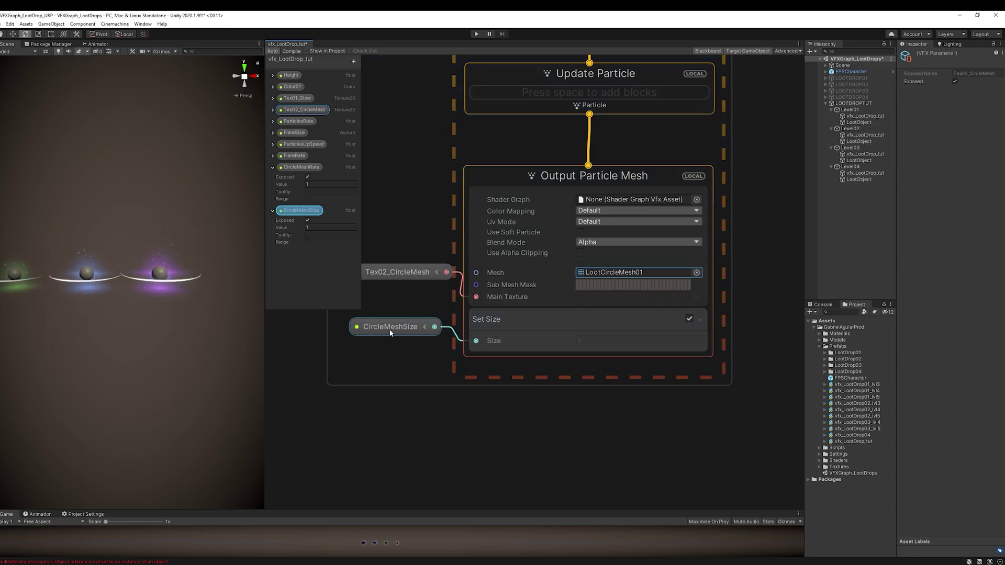
pyautogui.moveTo(389, 333); pyautogui.dragTo(382, 346)
pyautogui.moveTo(406, 272); pyautogui.dragTo(395, 293)
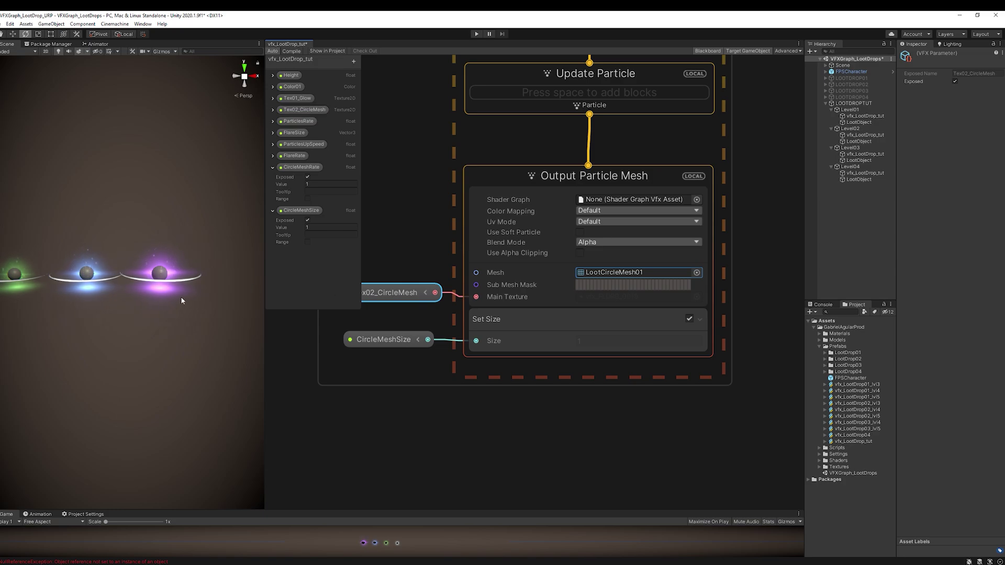
# - Add an Add Angle block to the CIRCLE MESH Update Particle context and set its Y angle to 1
pyautogui.moveTo(335, 255); pyautogui.dragTo(329, 404, button='middle')
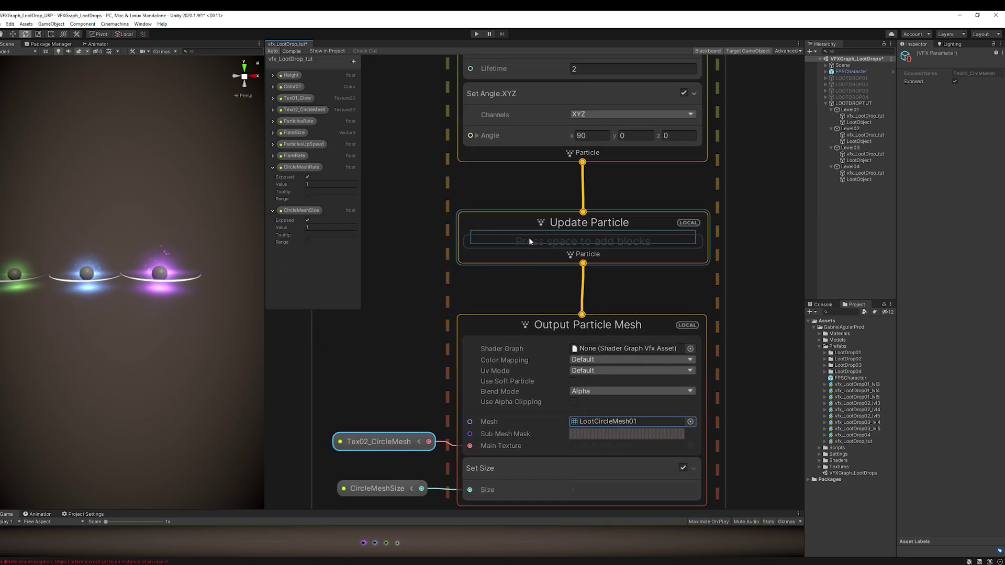
pyautogui.press('space')
pyautogui.write('add angle')
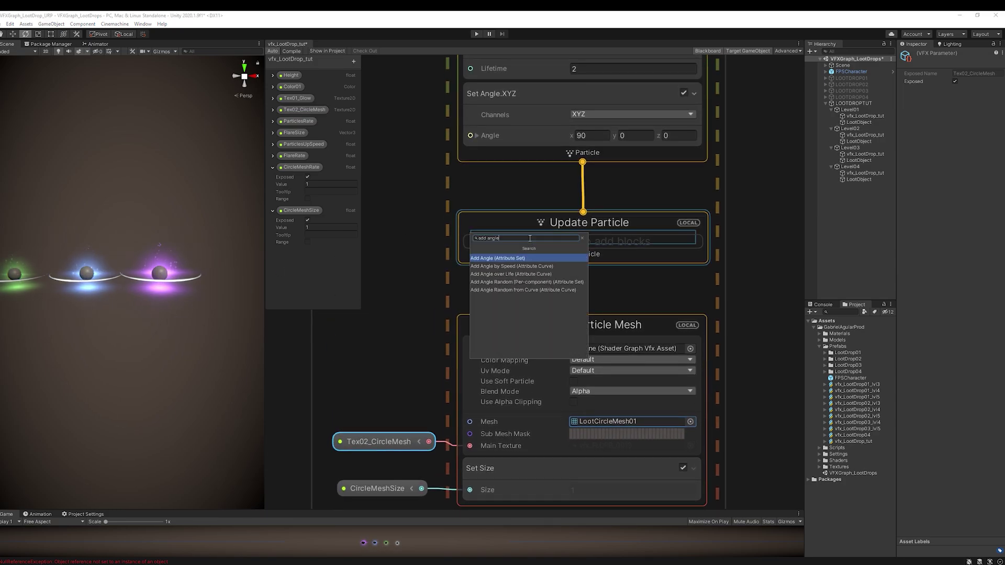
pyautogui.press('Return')
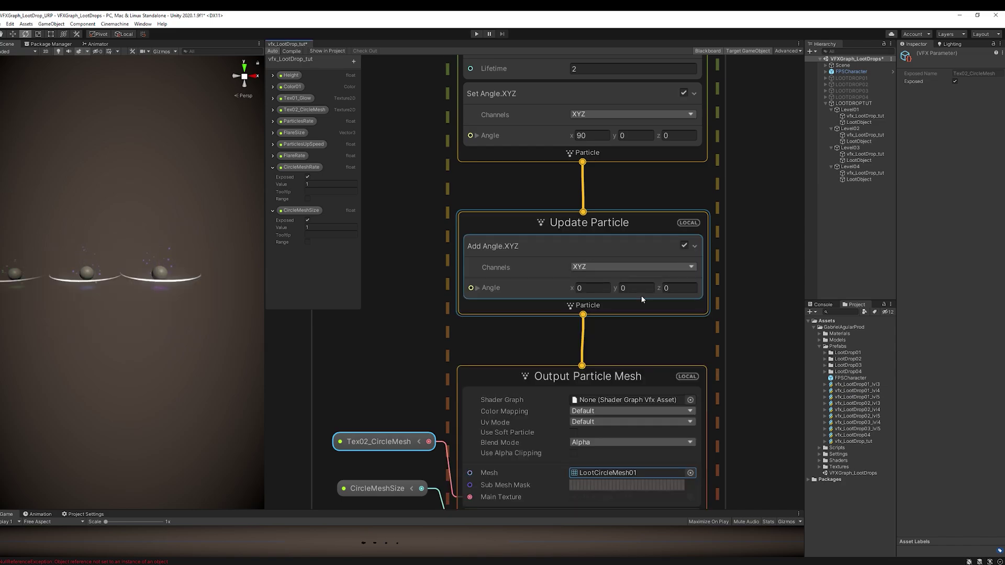
pyautogui.click(639, 288)
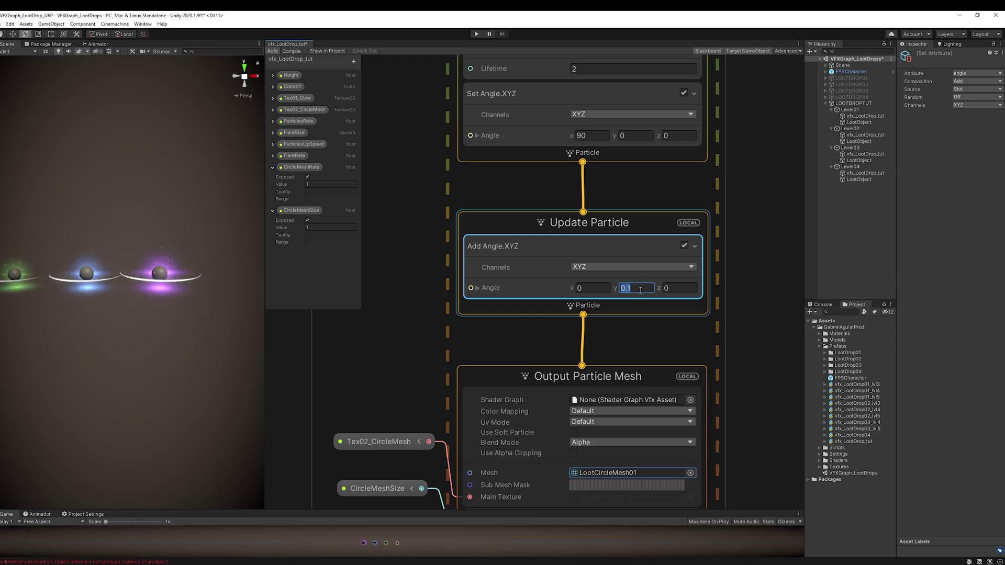
pyautogui.write('15')
pyautogui.press('Return')
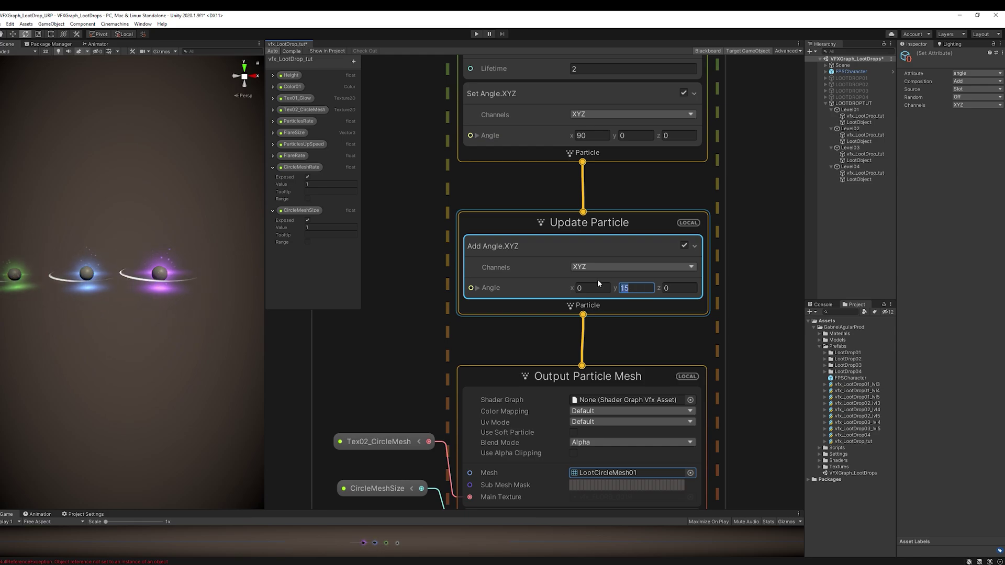
pyautogui.write('1')
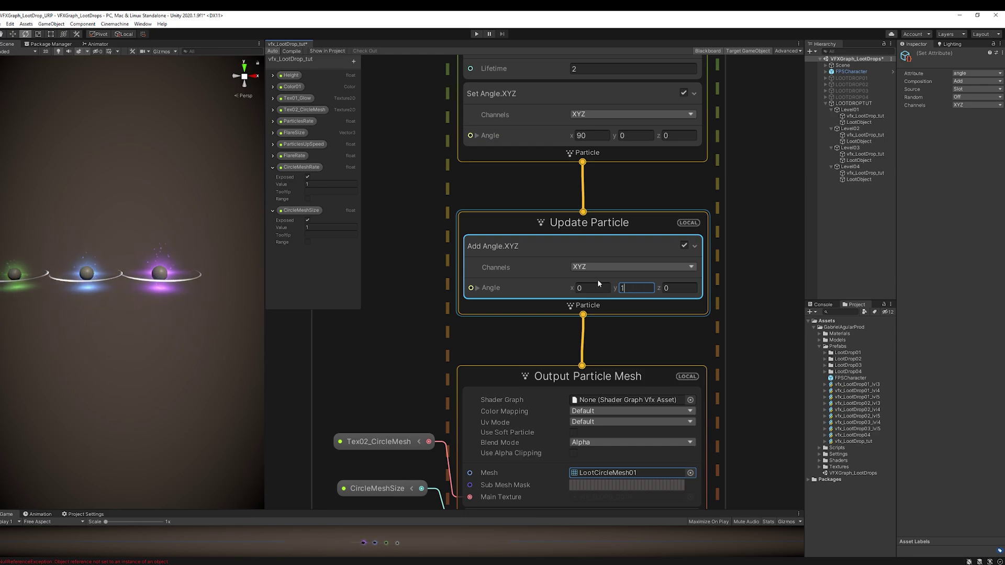
pyautogui.press('Return')
# - Move the Tex02_CircleMesh and CircleMeshSize nodes down together, level with their inputs on the Output Particle Mesh context
pyautogui.moveTo(507, 333); pyautogui.dragTo(528, 254, button='middle')
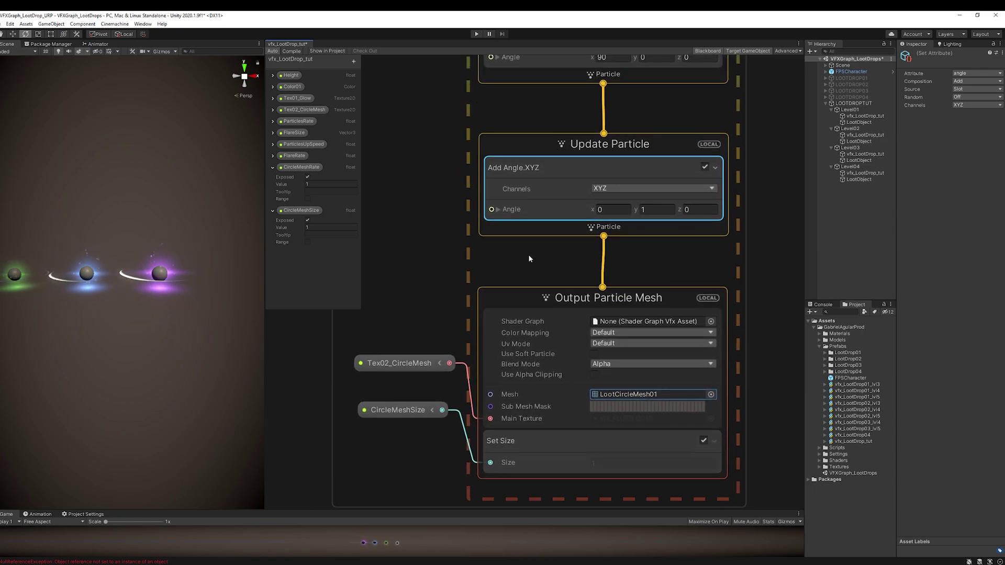
pyautogui.moveTo(393, 452); pyautogui.dragTo(348, 323)
pyautogui.moveTo(401, 357); pyautogui.dragTo(403, 412)
# - Add a Set Color block below Set Size in the CIRCLE MESH Output Particle Mesh context
pyautogui.moveTo(516, 462); pyautogui.dragTo(477, 297, button='middle')
pyautogui.scroll(1, 475, 297)
pyautogui.press('space')
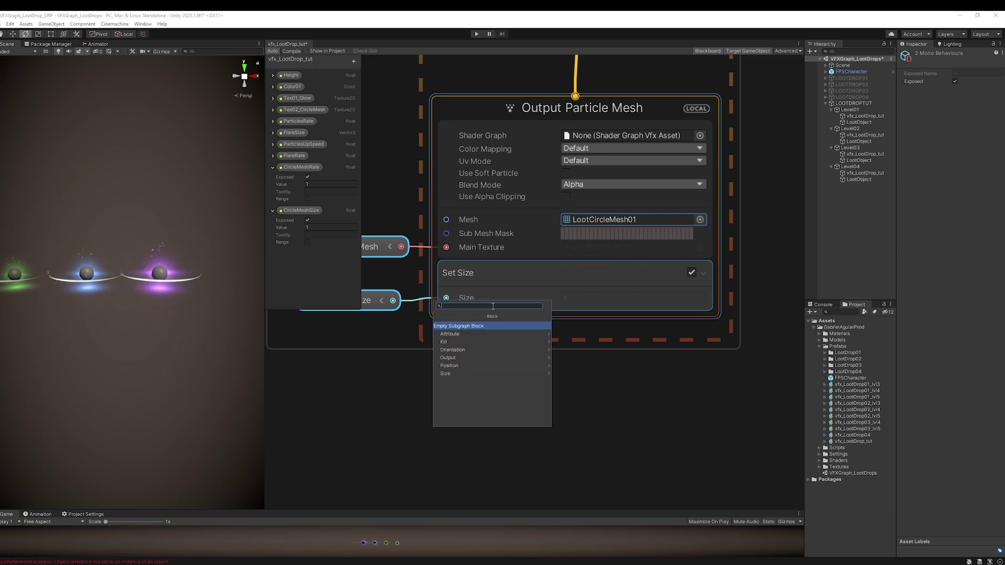
pyautogui.write('color')
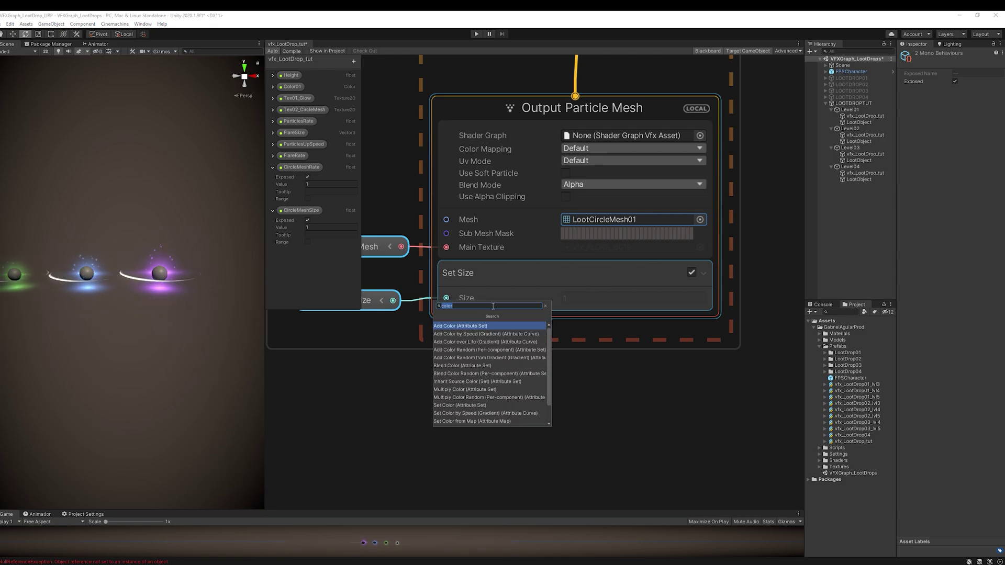
pyautogui.press('Return')
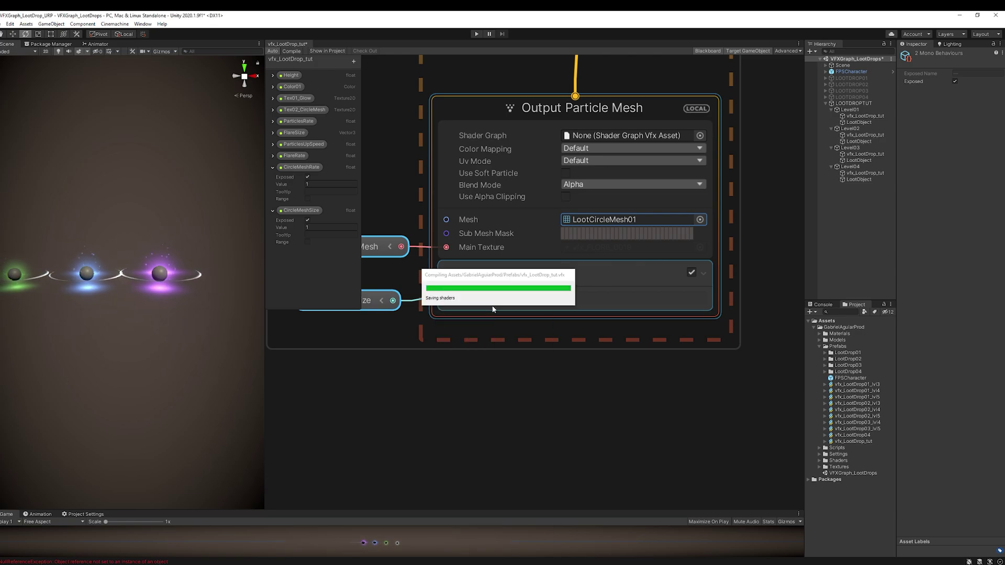
pyautogui.scroll(1, 433, 327)
pyautogui.moveTo(433, 327); pyautogui.dragTo(453, 319, button='middle')
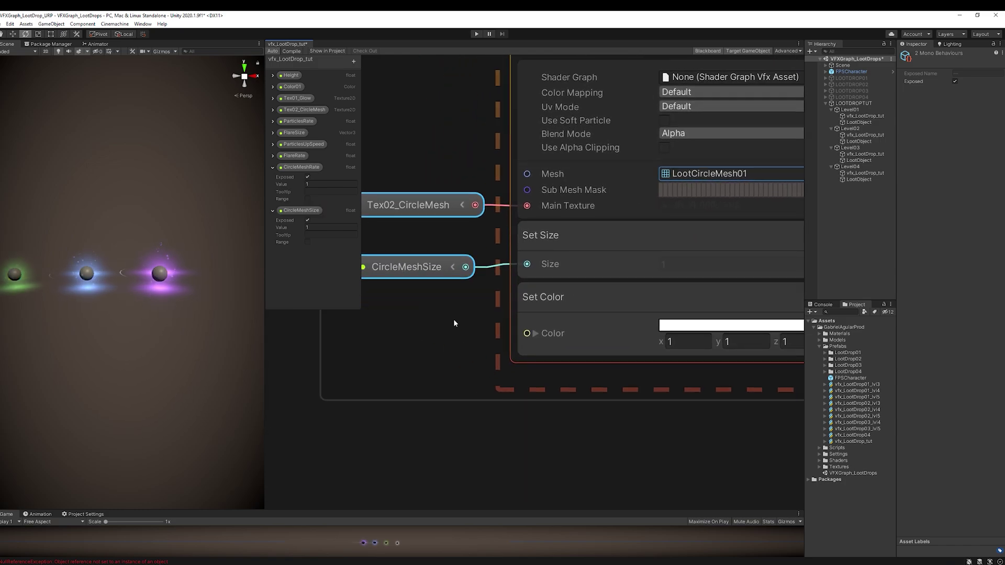
# - Create an exposed Color property named Color02, make it white, and connect it to the Set Color block's Color input
pyautogui.click(354, 62)
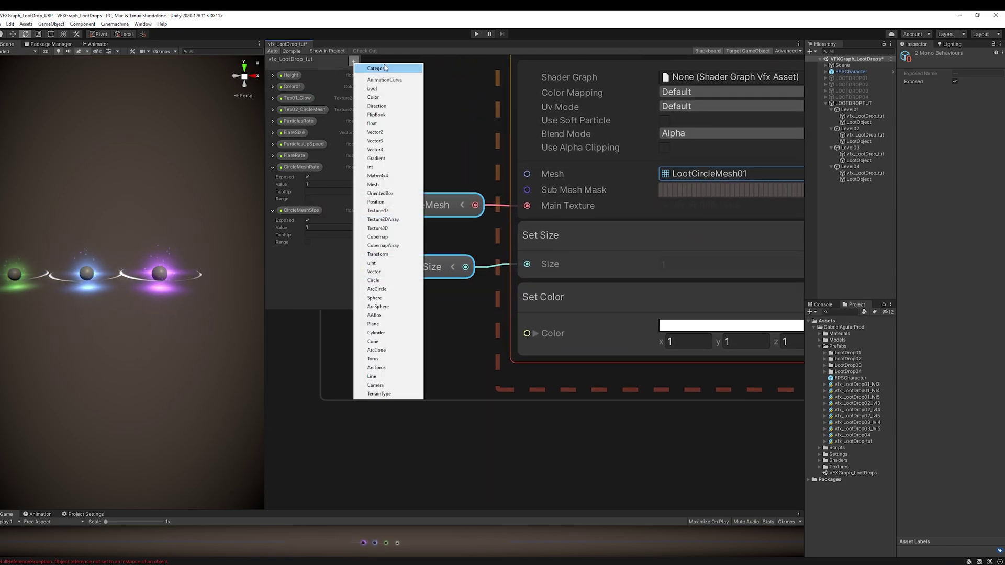
pyautogui.click(383, 100)
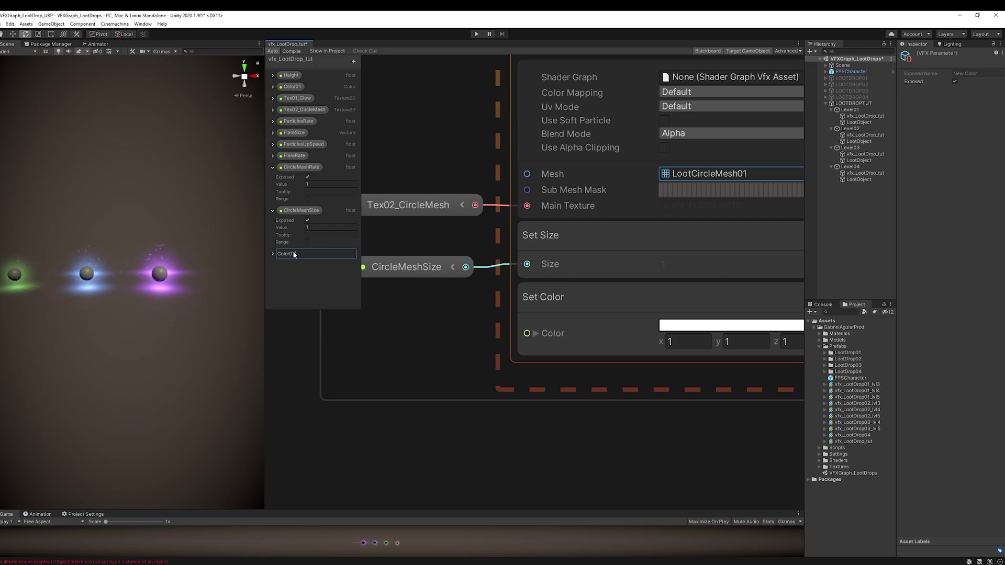
pyautogui.write('Color02')
pyautogui.press('Return')
pyautogui.click(278, 99)
pyautogui.click(320, 116)
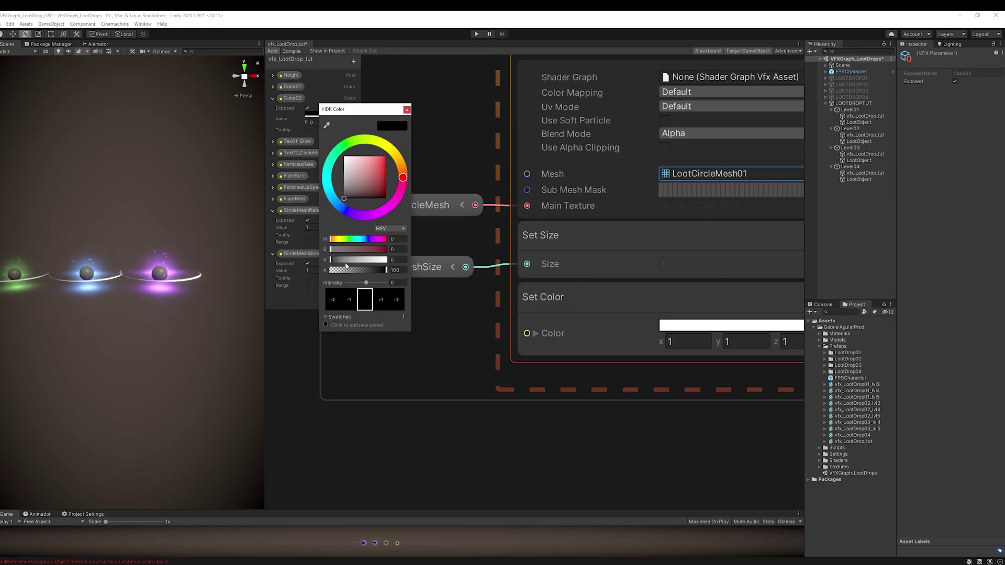
pyautogui.click(430, 271)
pyautogui.moveTo(292, 98); pyautogui.dragTo(511, 371)
# - Add a Set Color over Life block below Set Color and change its color composition to Multiply
pyautogui.scroll(-3, 520, 361)
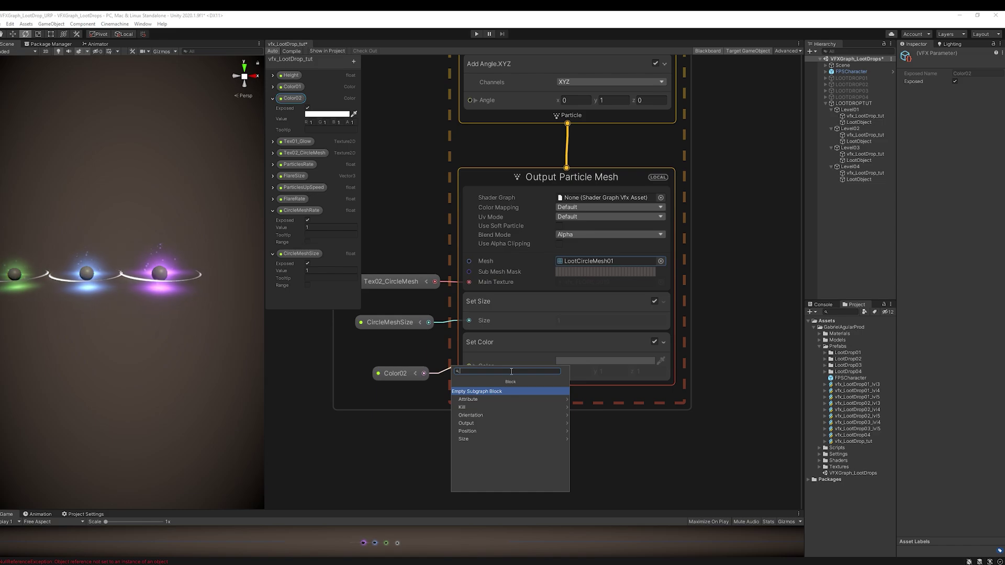
pyautogui.write('color life')
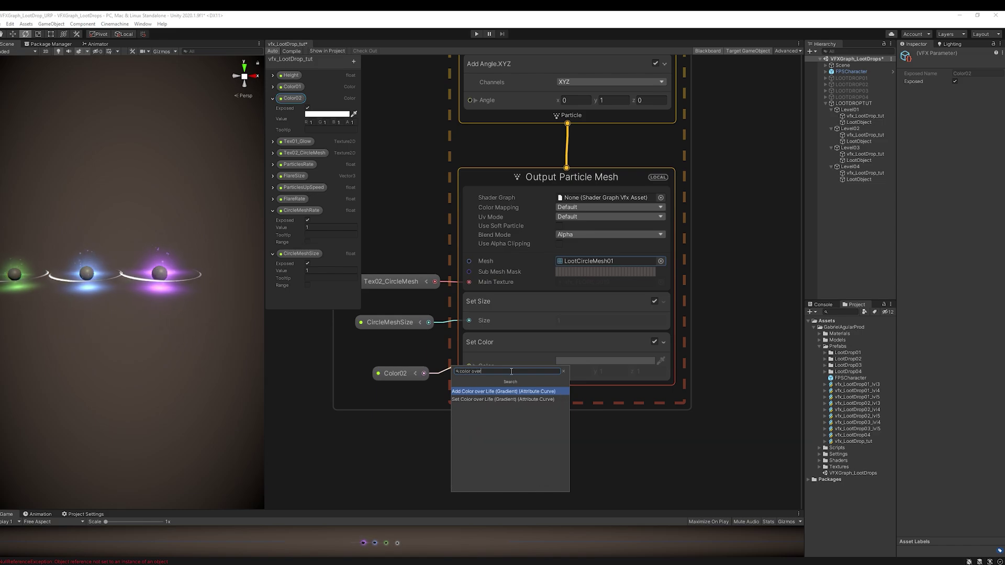
pyautogui.press('Return')
pyautogui.click(500, 394)
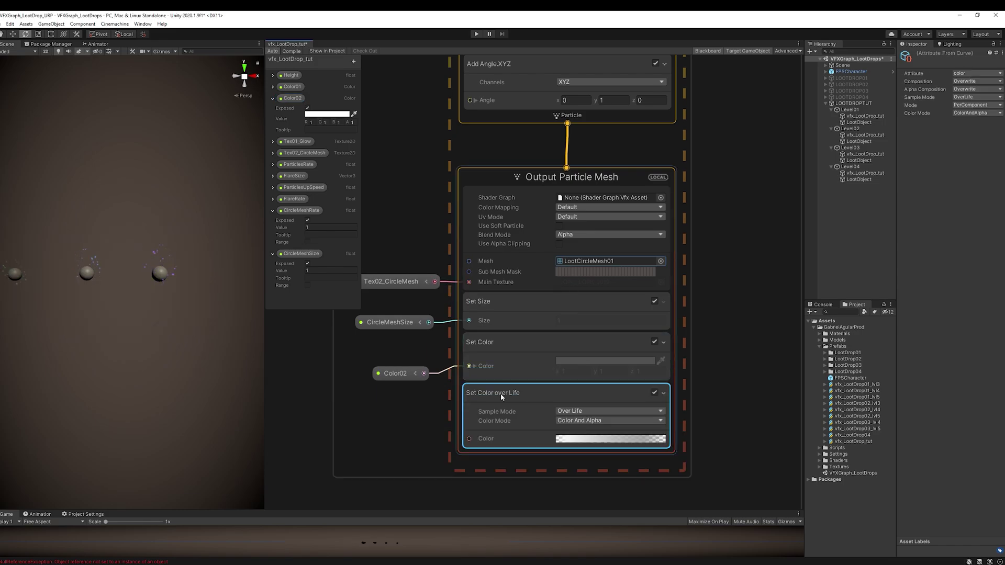
pyautogui.click(966, 81)
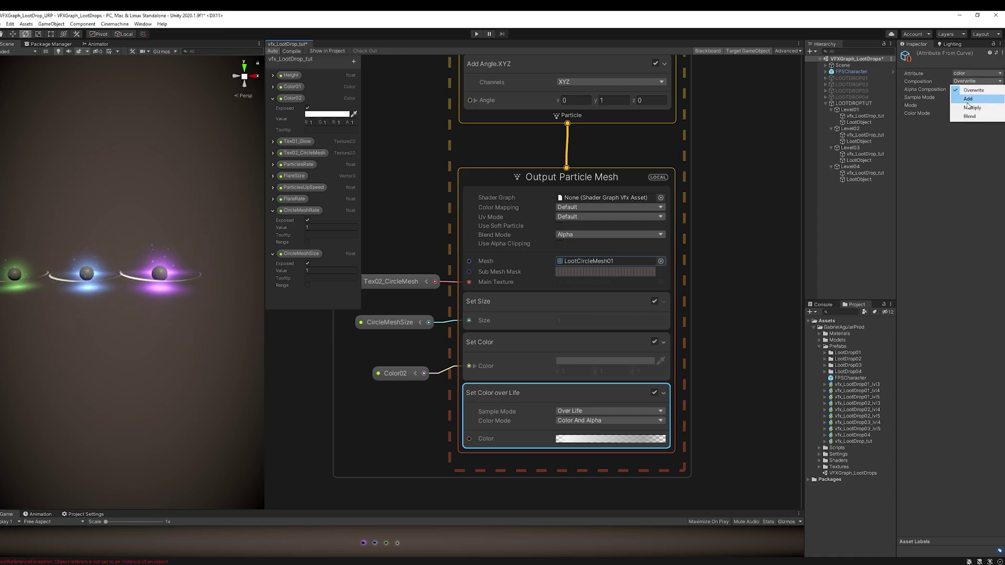
pyautogui.click(967, 105)
# - Set the Output Particle Mesh's blend mode to Additive and line up the Color02 node with its Color input
pyautogui.moveTo(411, 460); pyautogui.dragTo(475, 399, button='middle')
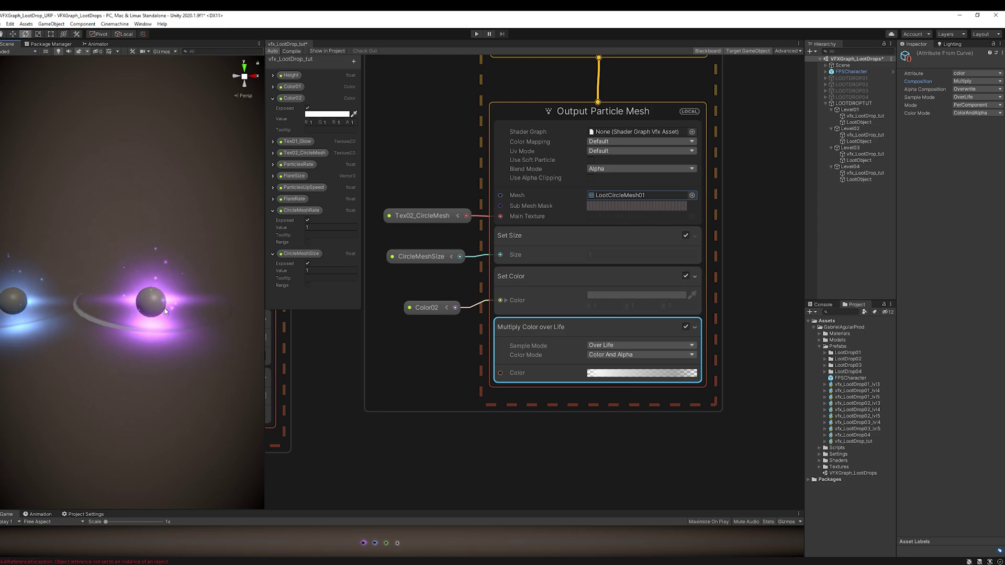
pyautogui.click(626, 168)
pyautogui.click(628, 179)
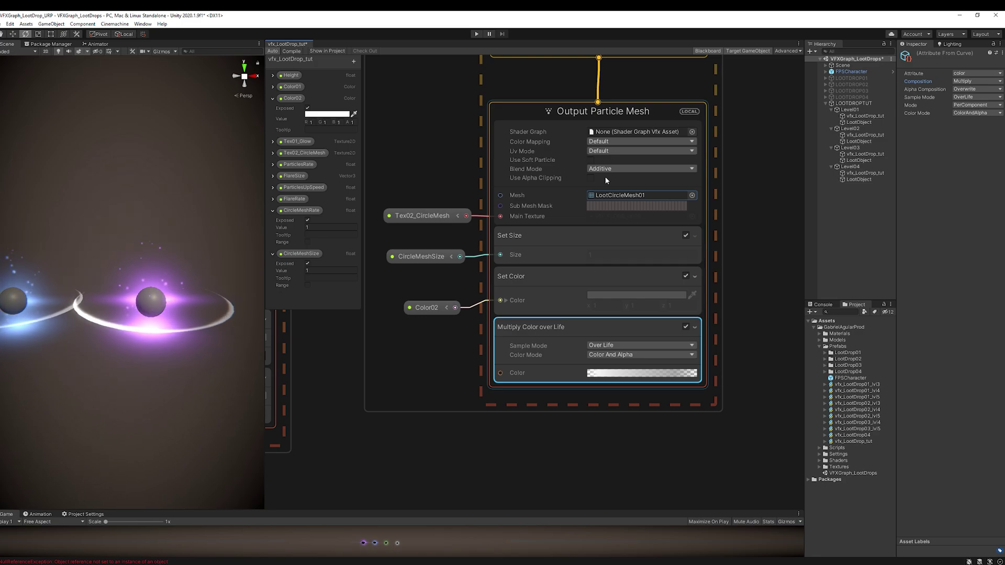
pyautogui.moveTo(426, 307); pyautogui.dragTo(426, 302)
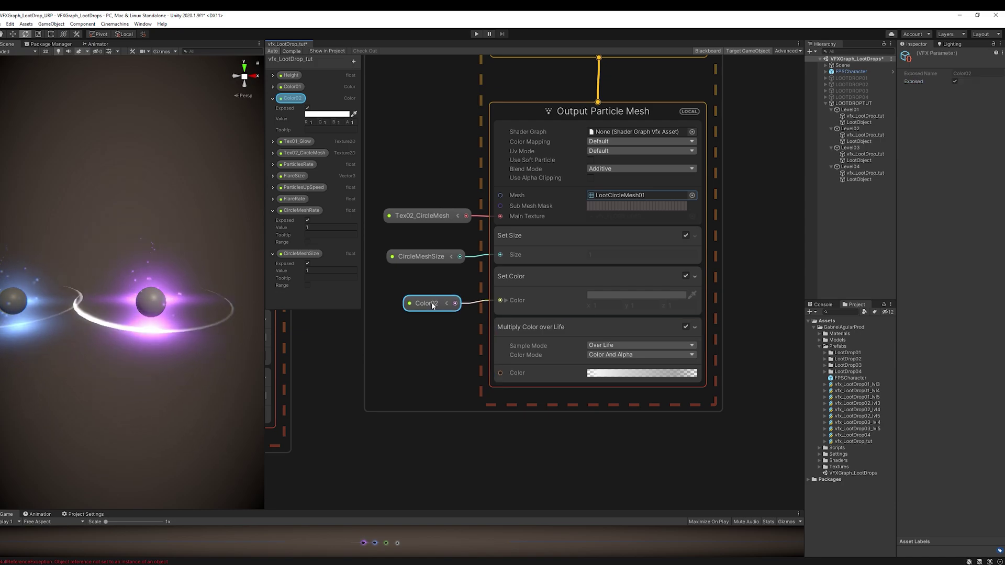
# - Widen the scene view and set CircleMeshRate and CircleMeshSize to 0 on the Level01 effect
pyautogui.click(868, 116)
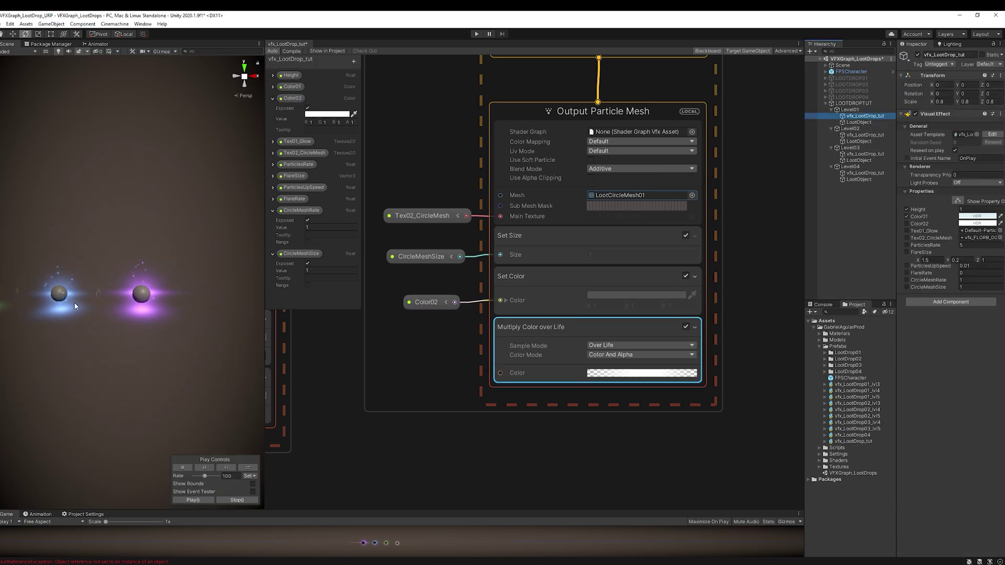
pyautogui.moveTo(262, 343); pyautogui.dragTo(679, 343)
pyautogui.click(979, 287)
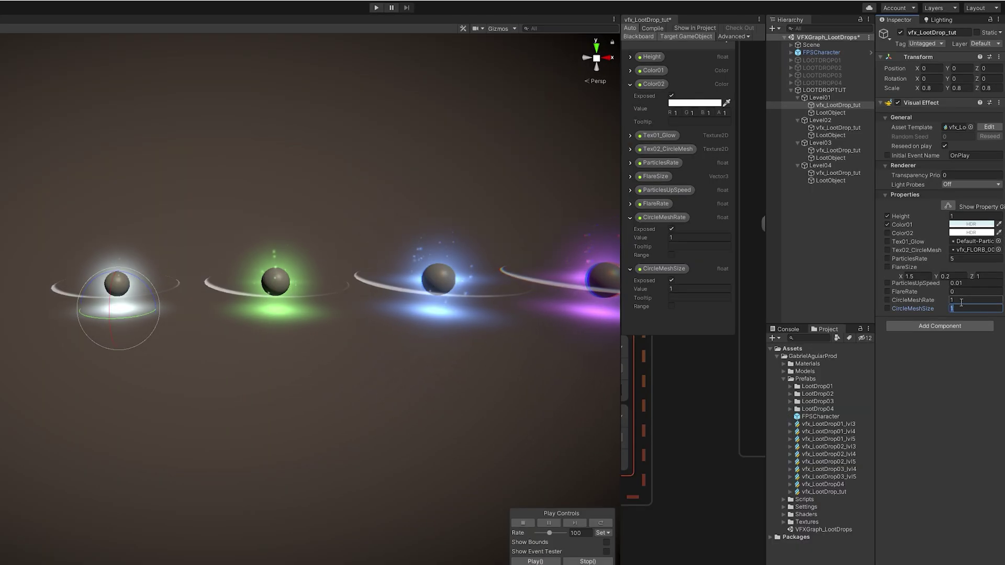
pyautogui.click(964, 301)
pyautogui.write('0')
pyautogui.press('Tab')
pyautogui.write('0')
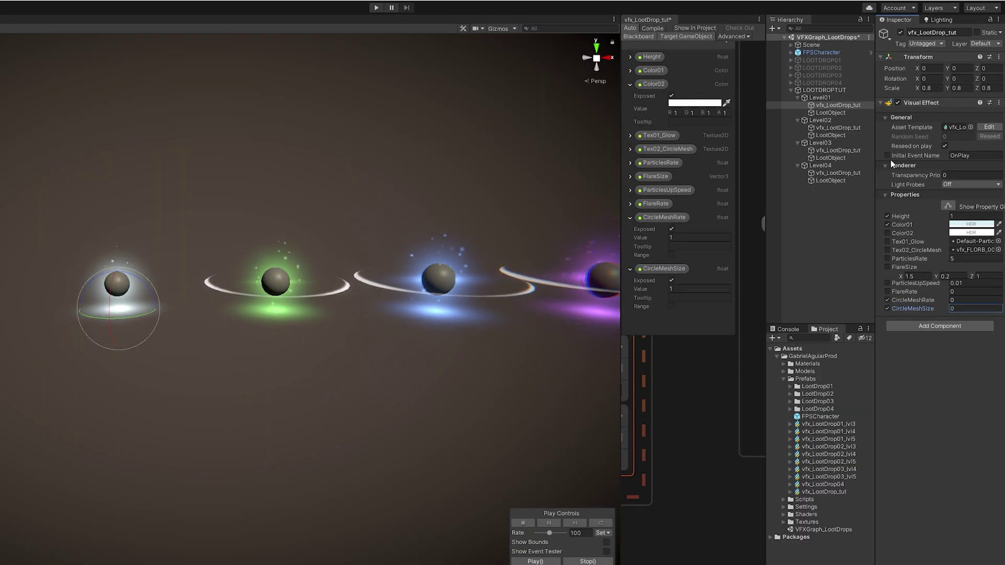
# - Set CircleMeshRate and CircleMeshSize to 0 on the Level02 effect
pyautogui.click(837, 128)
pyautogui.click(964, 300)
pyautogui.write('0')
pyautogui.press('Tab')
pyautogui.write('0')
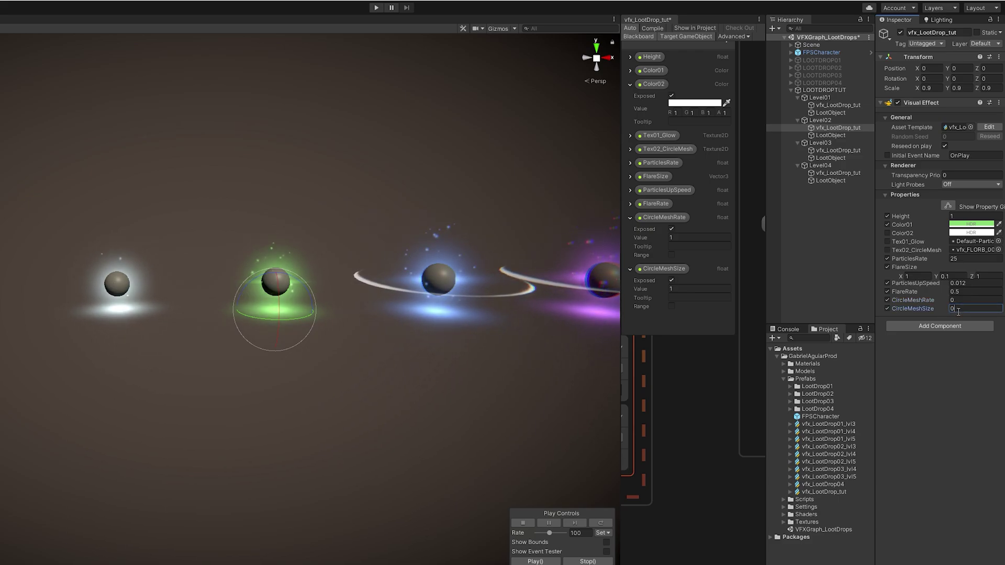
# - Set CircleMeshRate and CircleMeshSize to 0 on the Level03 effect
pyautogui.moveTo(330, 266); pyautogui.dragTo(238, 270, button='middle')
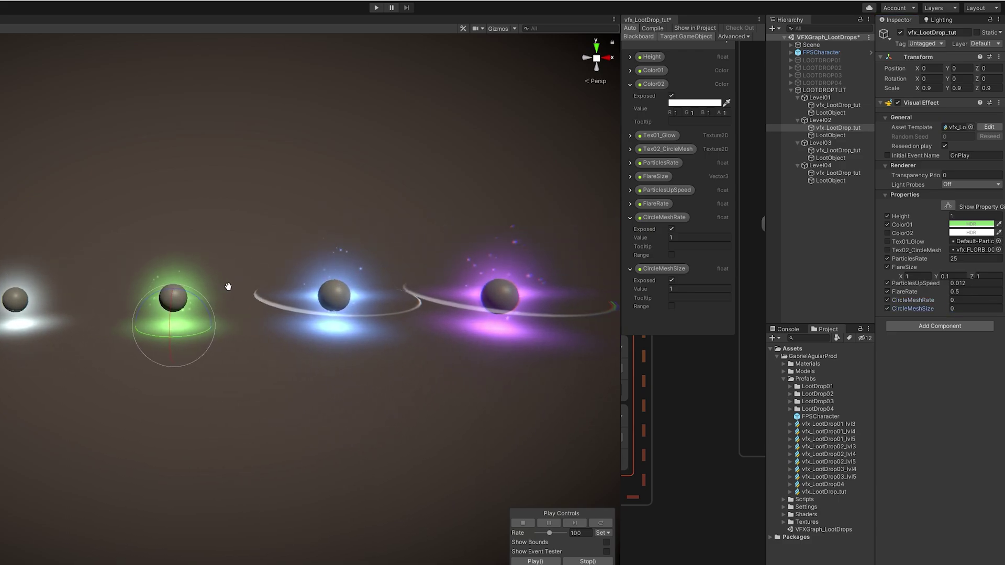
pyautogui.click(840, 150)
pyautogui.click(967, 300)
pyautogui.write('0')
pyautogui.press('Tab')
pyautogui.write('0')
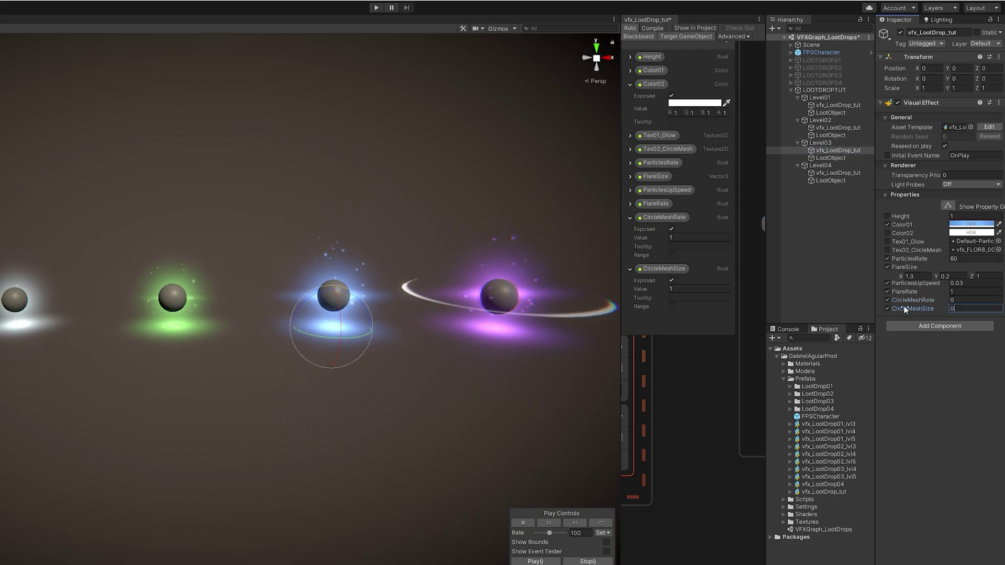
# - Set the Level04 effect's Color02 to a light violet with a hue of about 256
pyautogui.moveTo(555, 314); pyautogui.dragTo(308, 316, button='middle')
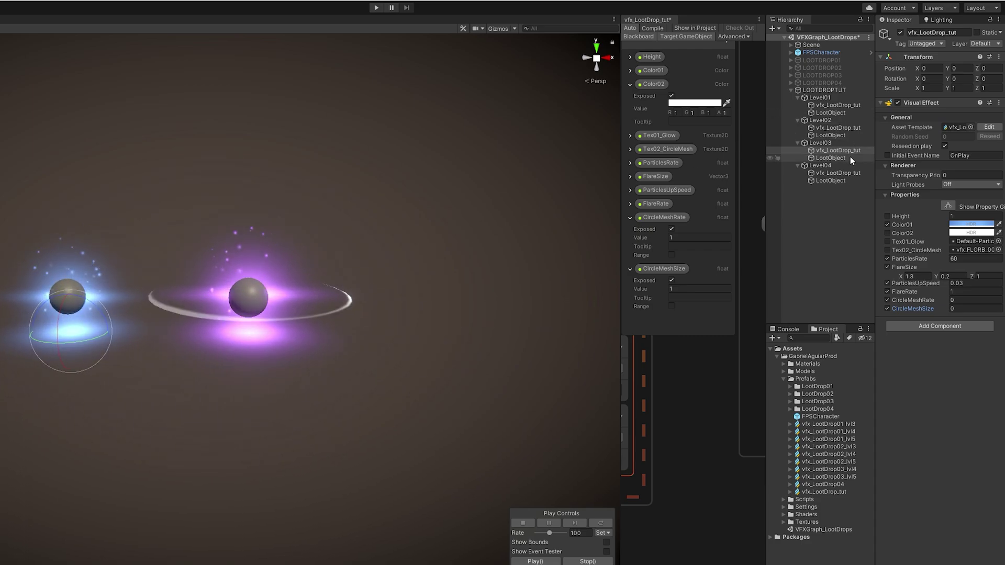
pyautogui.click(838, 173)
pyautogui.click(965, 233)
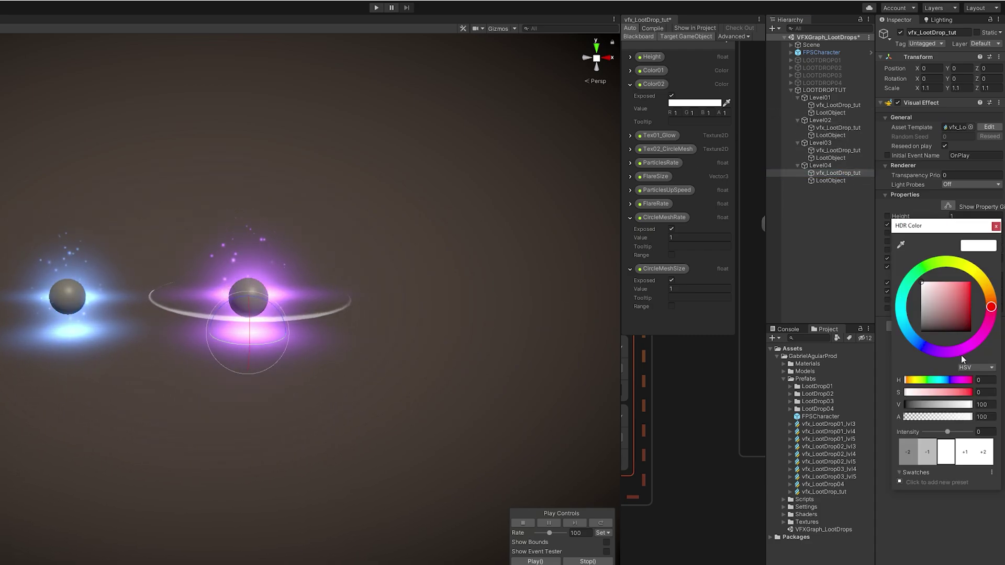
pyautogui.click(936, 350)
pyautogui.click(956, 290)
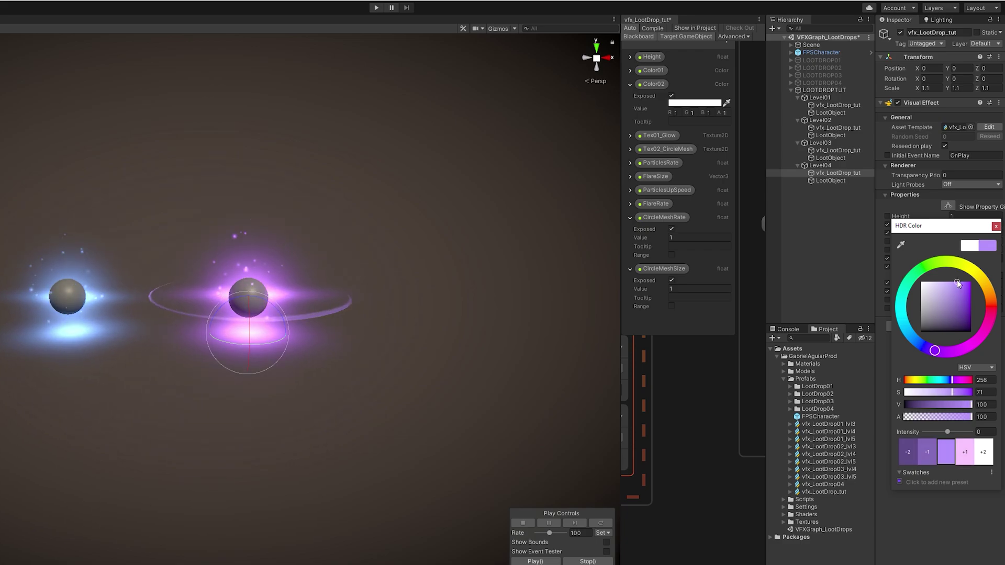
pyautogui.click(995, 226)
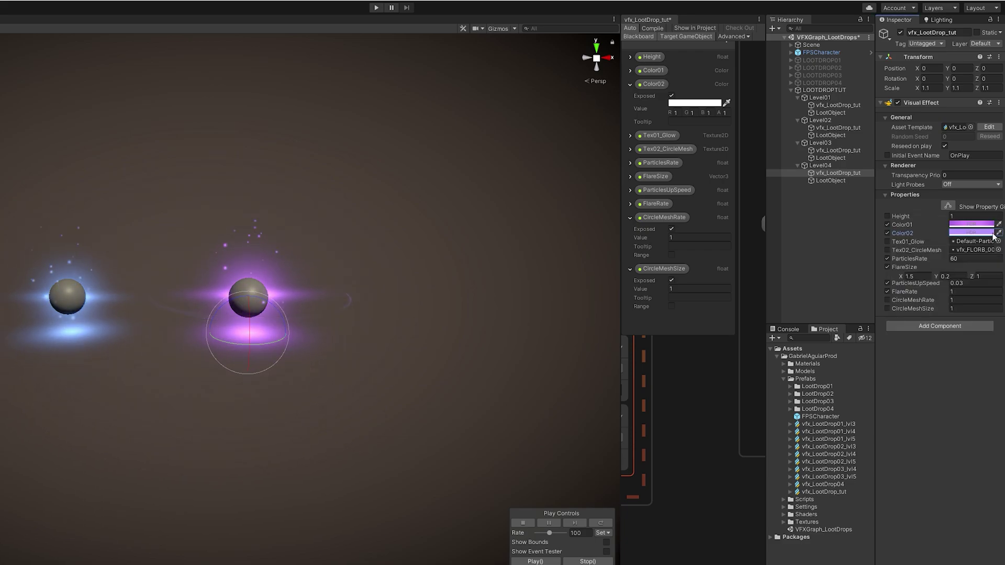
# - Set the Level04 effect's CircleMeshSize to 0.8 and its CircleMeshRate to 2
pyautogui.click(958, 308)
pyautogui.write('0.8')
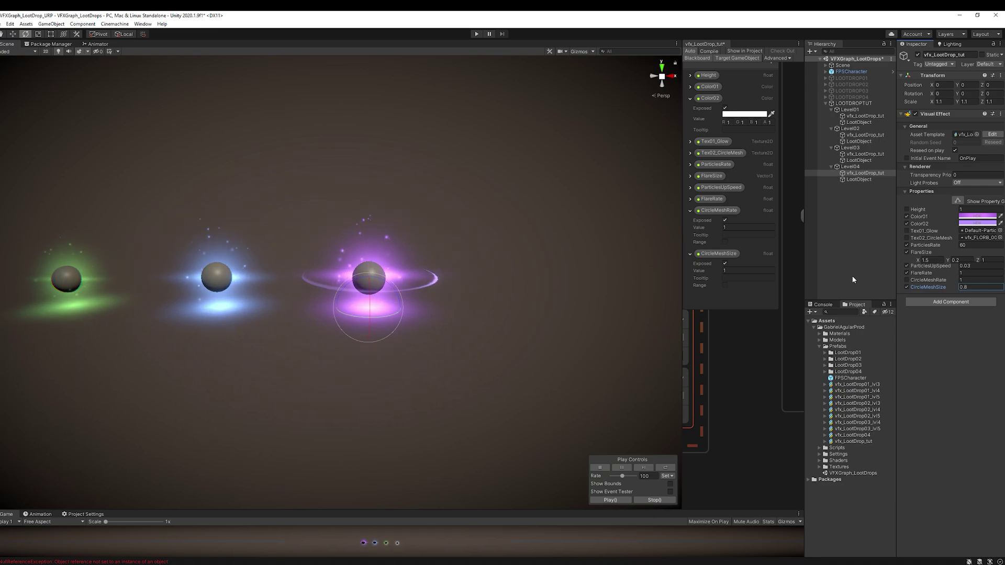
pyautogui.click(961, 280)
pyautogui.write('2')
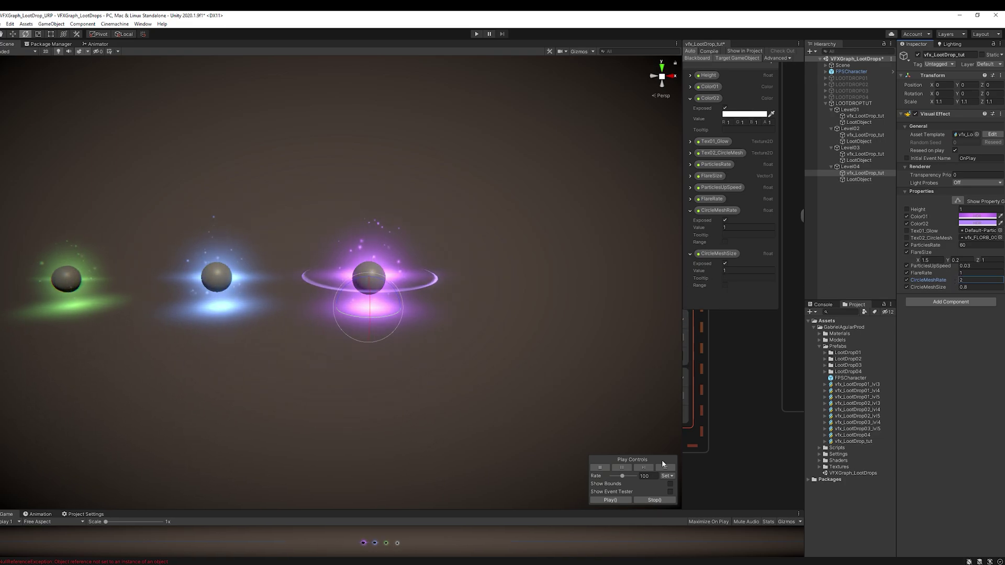
# - Duplicate Level04, name the copy Level05, set its X position to 20, and expand it in the scene hierarchy
pyautogui.click(850, 166)
pyautogui.hotkey('ctrl', 'd')
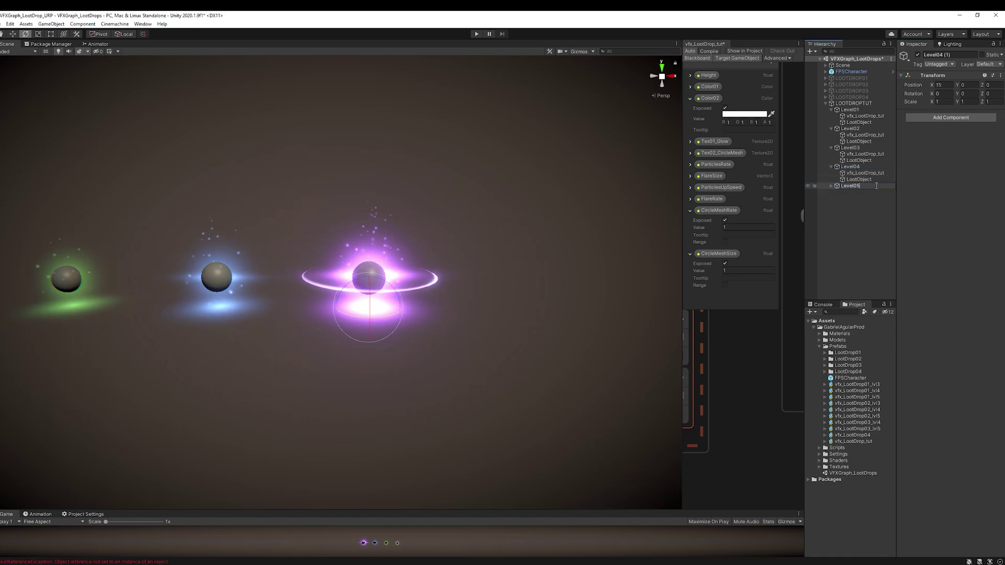
pyautogui.doubleClick(941, 84)
pyautogui.write('20')
pyautogui.doubleClick(850, 186)
pyautogui.click(831, 185)
# - Recolor the Level05 effect with a golden orange Color01 and a salmon pink Color02
pyautogui.click(864, 192)
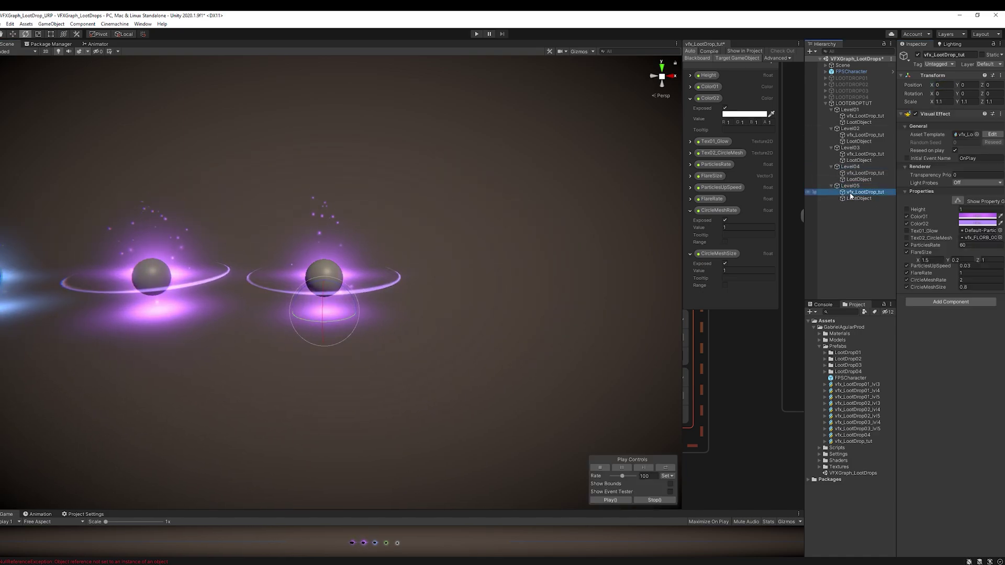
pyautogui.click(973, 216)
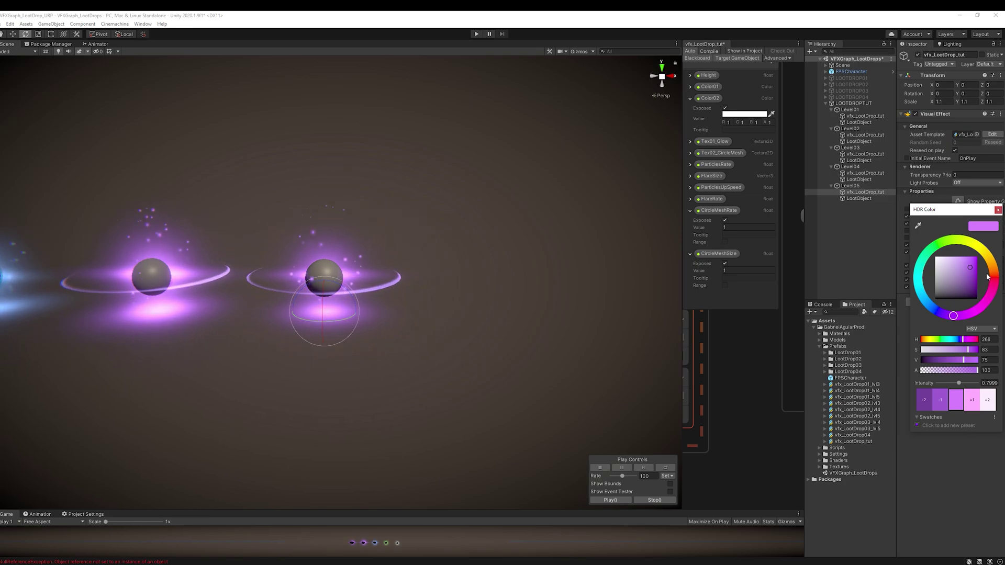
pyautogui.moveTo(987, 277); pyautogui.dragTo(991, 268)
pyautogui.click(998, 211)
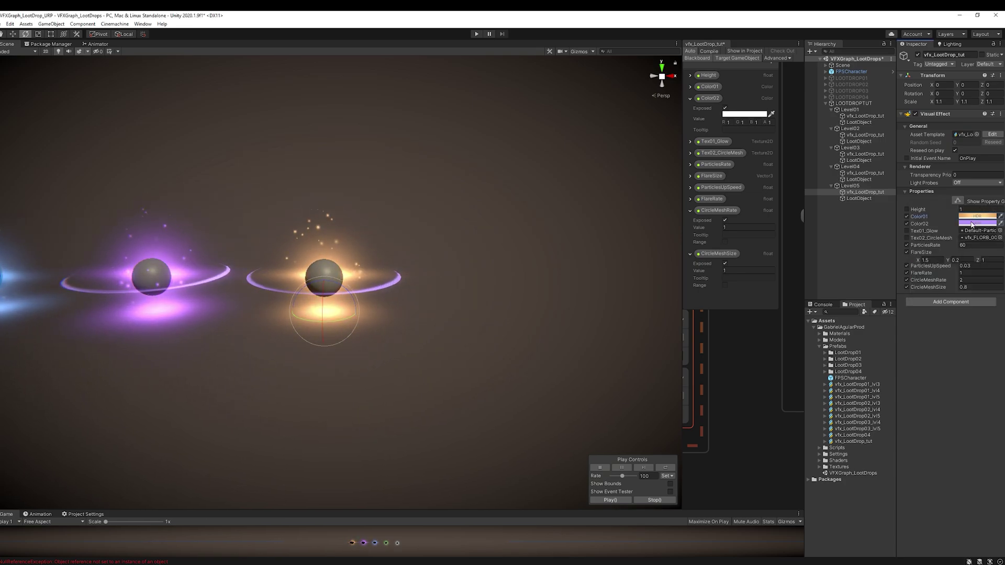
pyautogui.click(973, 224)
pyautogui.click(992, 283)
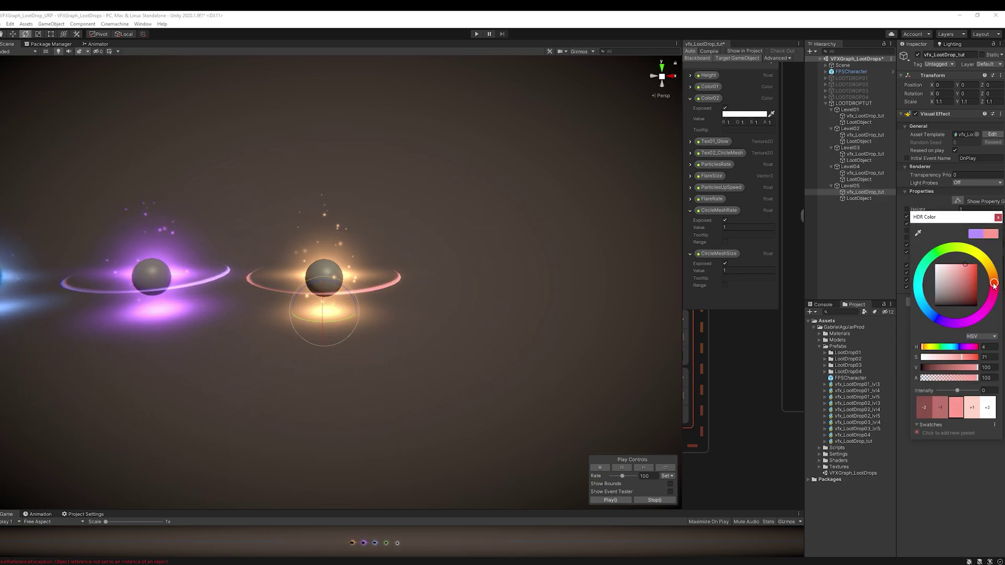
pyautogui.click(998, 219)
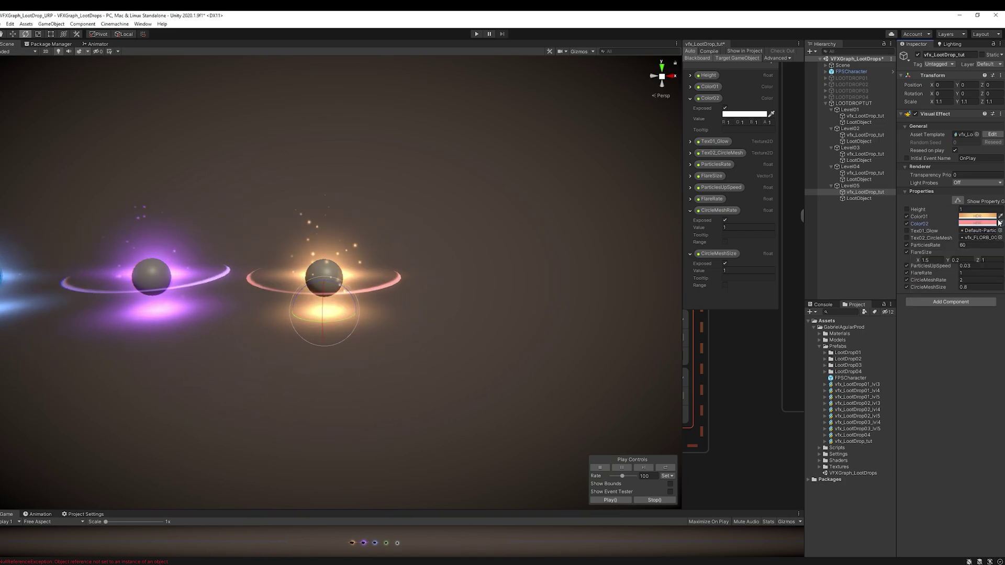
# - Set the Level05 effect's ParticlesRate to 120 and its scale to 1.2 on all three axes
pyautogui.click(972, 246)
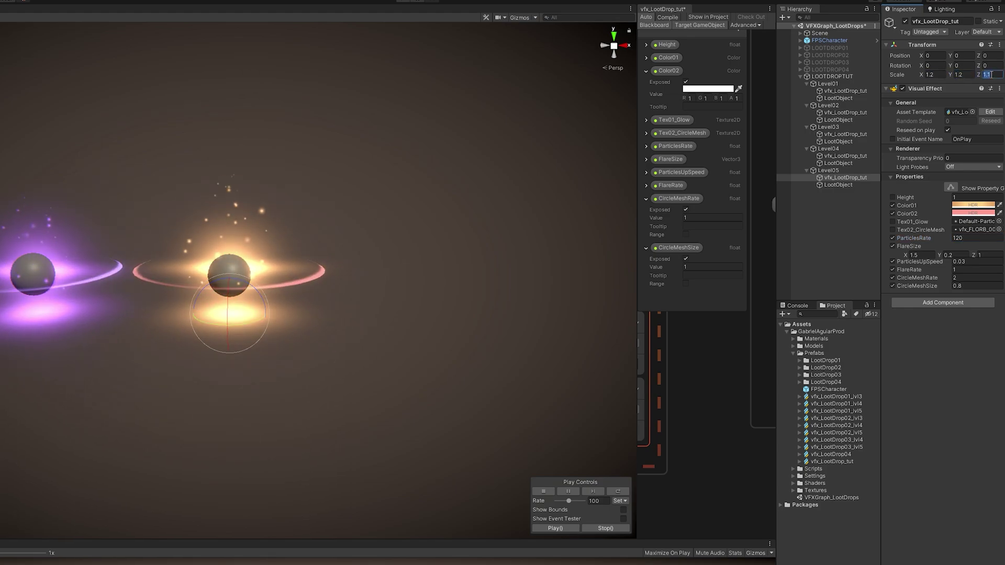
pyautogui.click(838, 185)
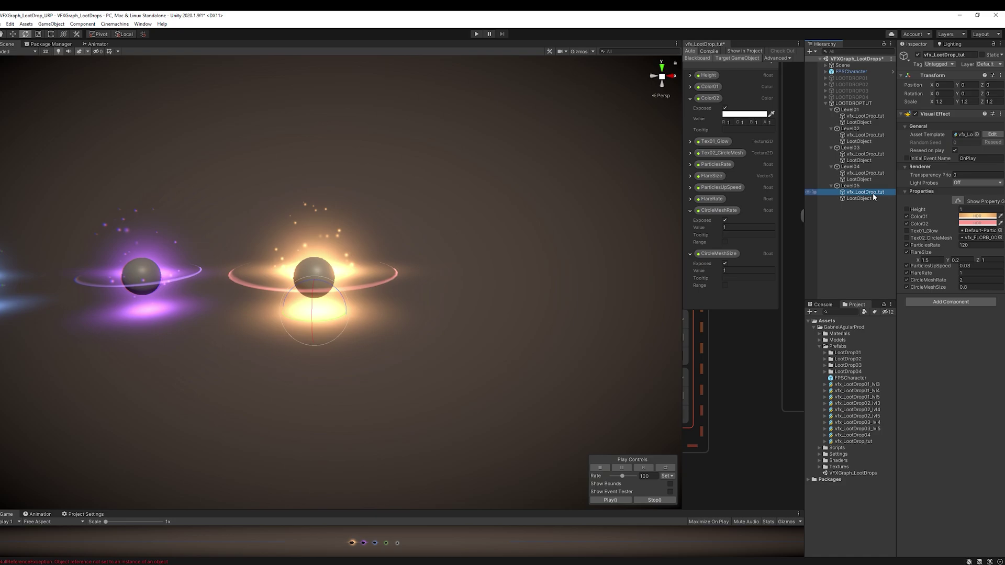
# - Set the Level05 effect's Color02 intensity to 1 and its FlareSize X to 1.6
pyautogui.click(979, 287)
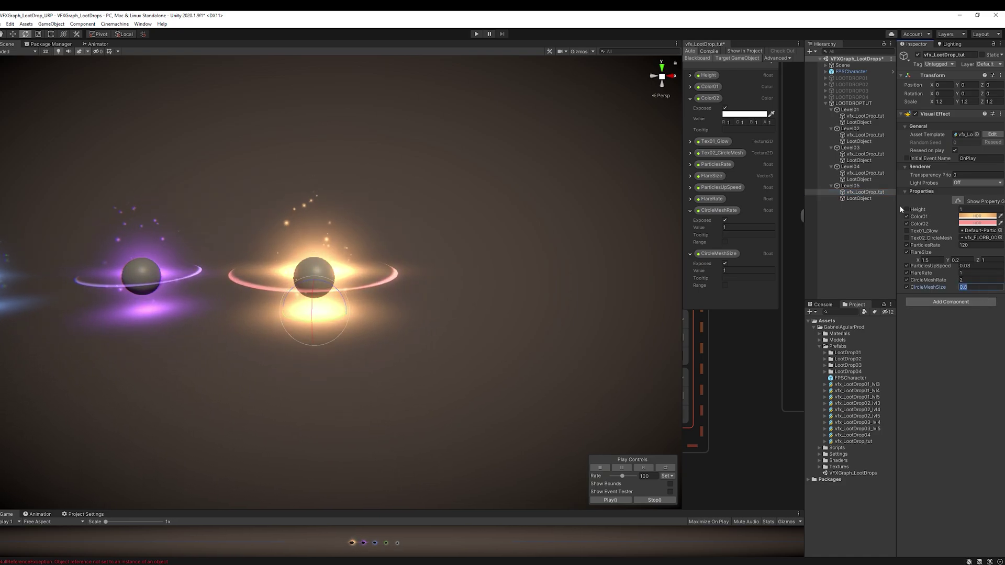
pyautogui.click(976, 224)
pyautogui.moveTo(957, 391); pyautogui.dragTo(959, 391)
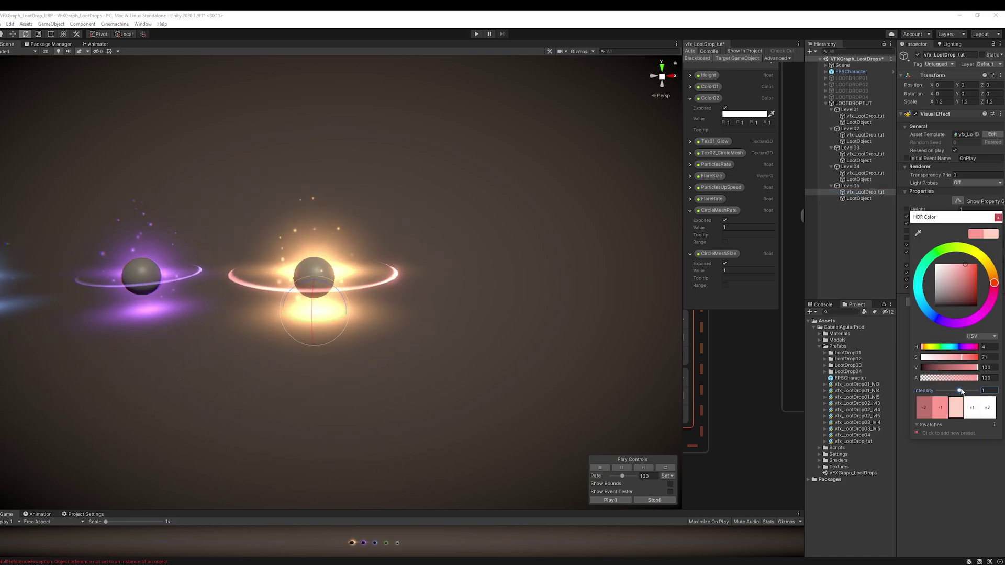
pyautogui.click(998, 217)
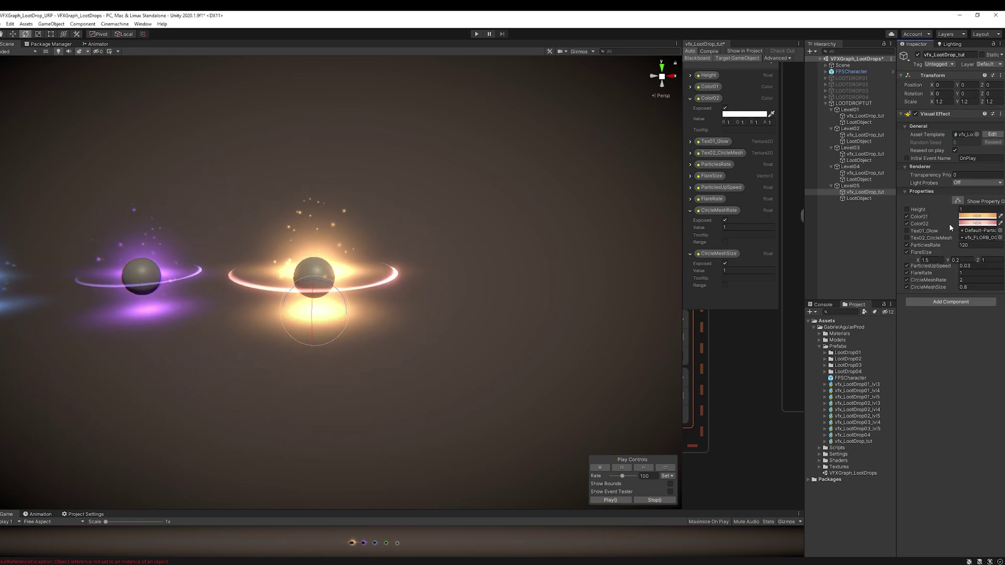
pyautogui.moveTo(919, 260); pyautogui.dragTo(955, 260)
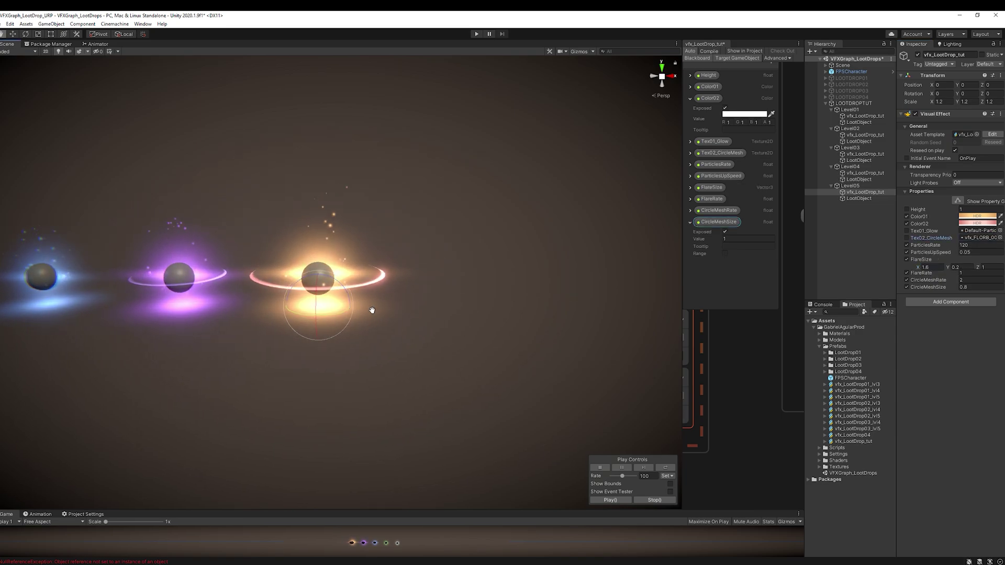
pyautogui.moveTo(372, 310); pyautogui.dragTo(504, 318)
pyautogui.moveTo(504, 318); pyautogui.dragTo(337, 320, button='middle')
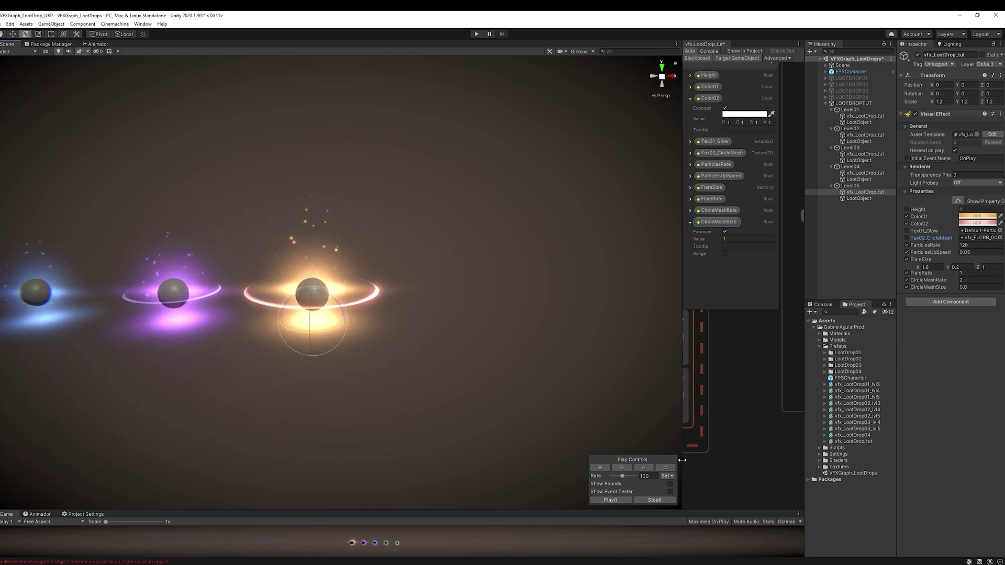
# - Add an Add Velocity block to the circle mesh system's Update Particle context with a Y velocity of 0.01
pyautogui.moveTo(682, 460); pyautogui.dragTo(214, 460)
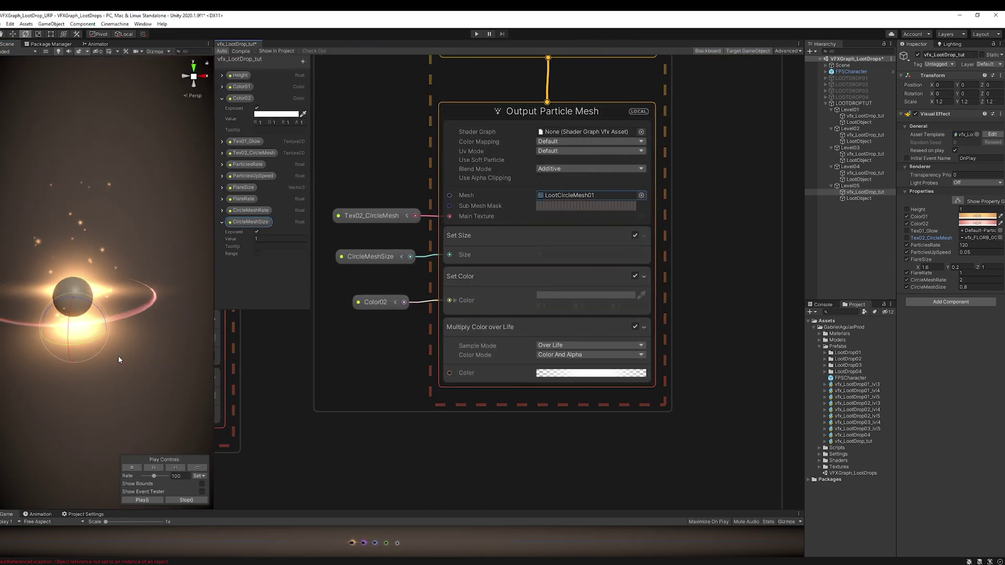
pyautogui.scroll(3, 117, 356)
pyautogui.scroll(-5, 423, 209)
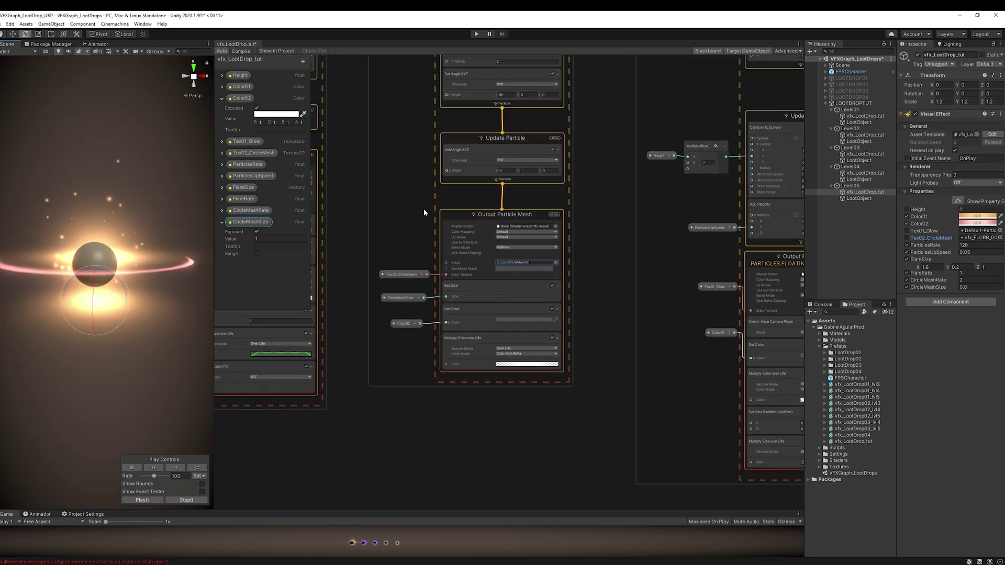
pyautogui.scroll(3, 457, 471)
pyautogui.moveTo(460, 309); pyautogui.dragTo(477, 175, button='middle')
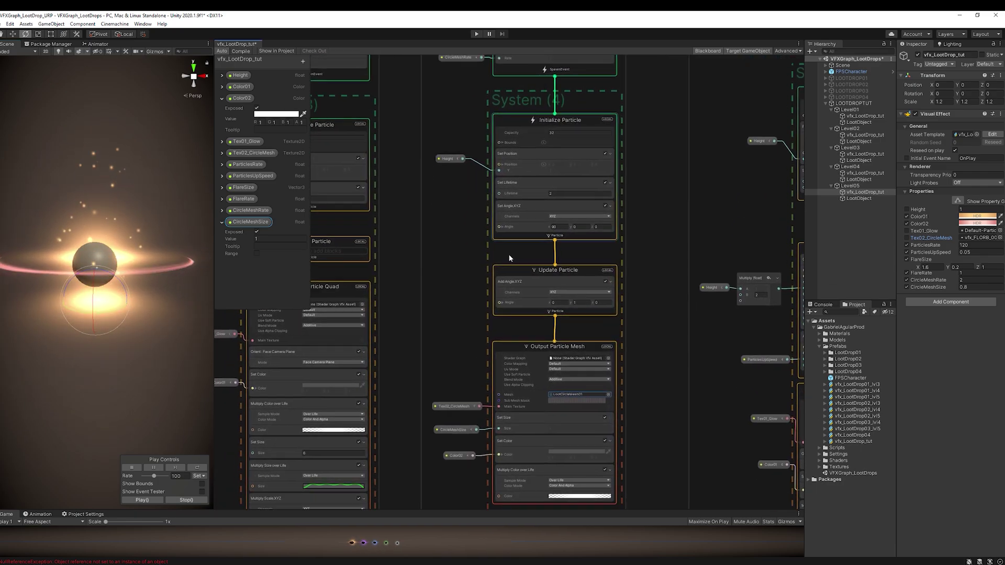
pyautogui.scroll(4, 513, 304)
pyautogui.click(506, 309)
pyautogui.press('space')
pyautogui.write('add')
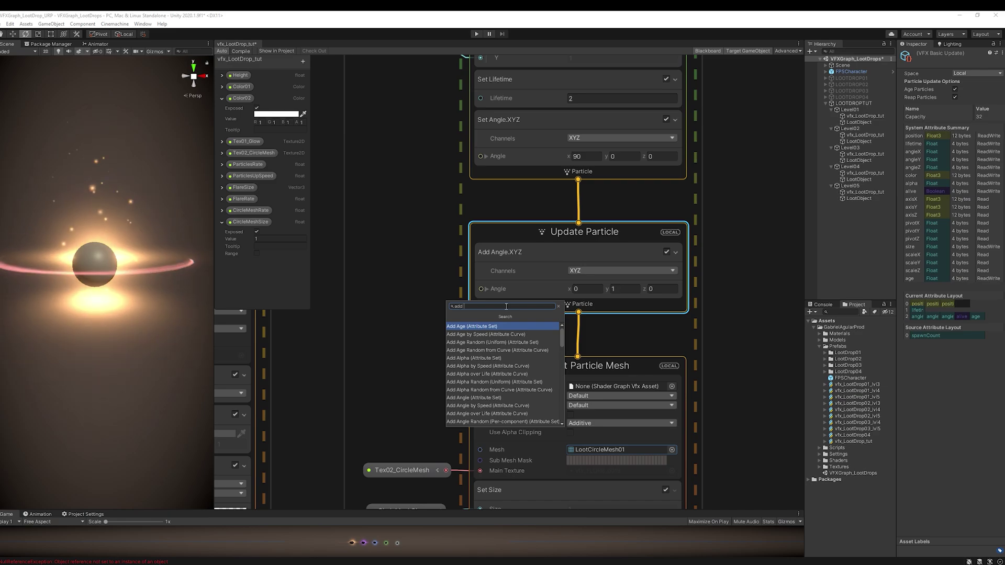
pyautogui.write(' velo')
pyautogui.press('Down')
pyautogui.press('Down')
pyautogui.press('Down')
pyautogui.press('Down')
pyautogui.press('Down')
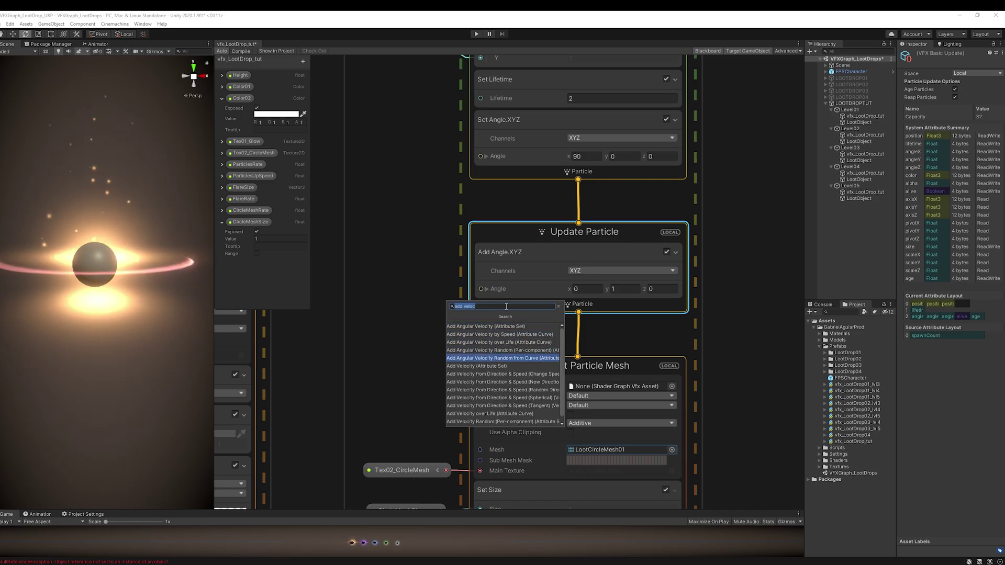
pyautogui.press('Return')
pyautogui.click(627, 331)
pyautogui.write('.01')
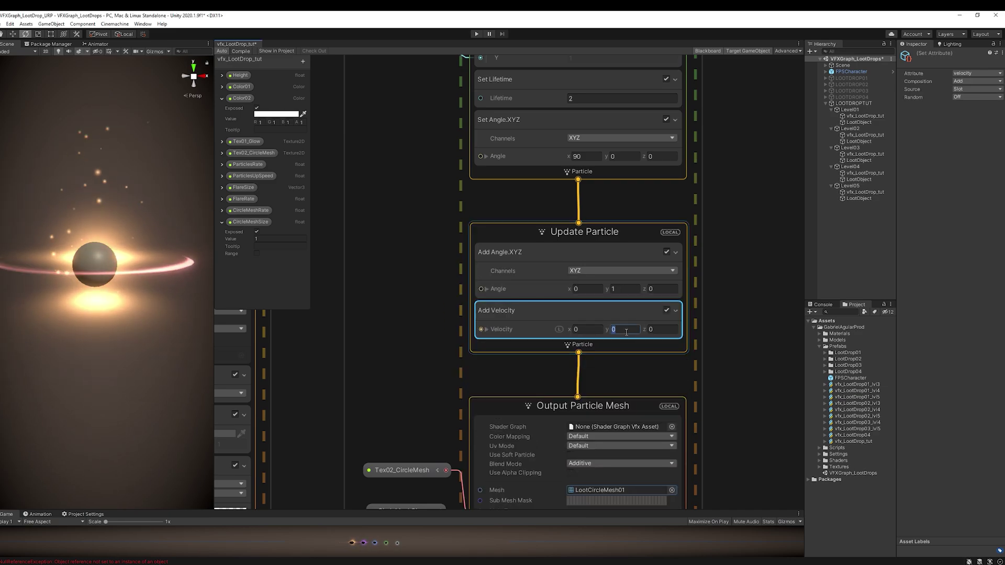
pyautogui.press('Return')
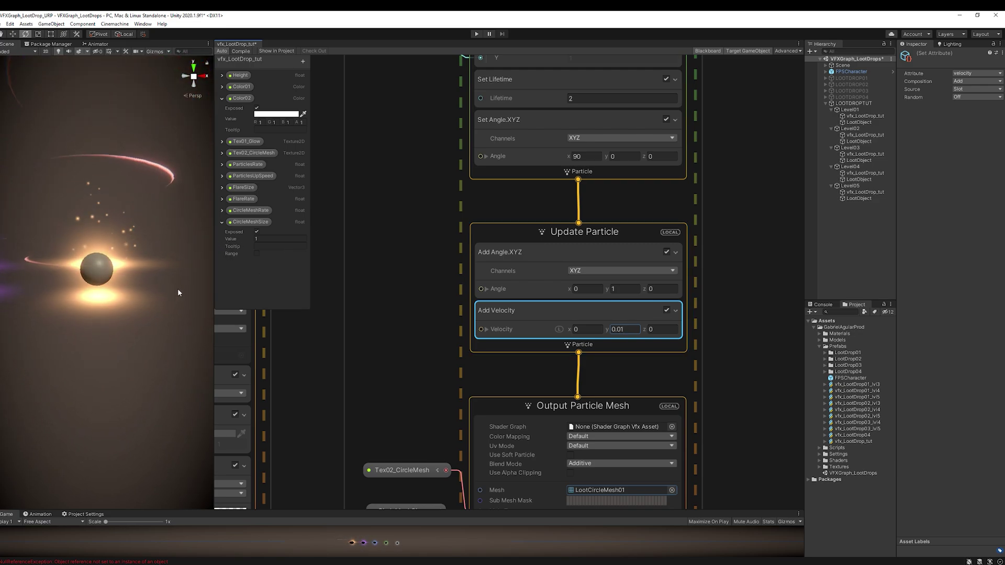
# - Add a Set Size over Life block to the circle mesh's Output Particle Mesh context
pyautogui.scroll(-10, 393, 363)
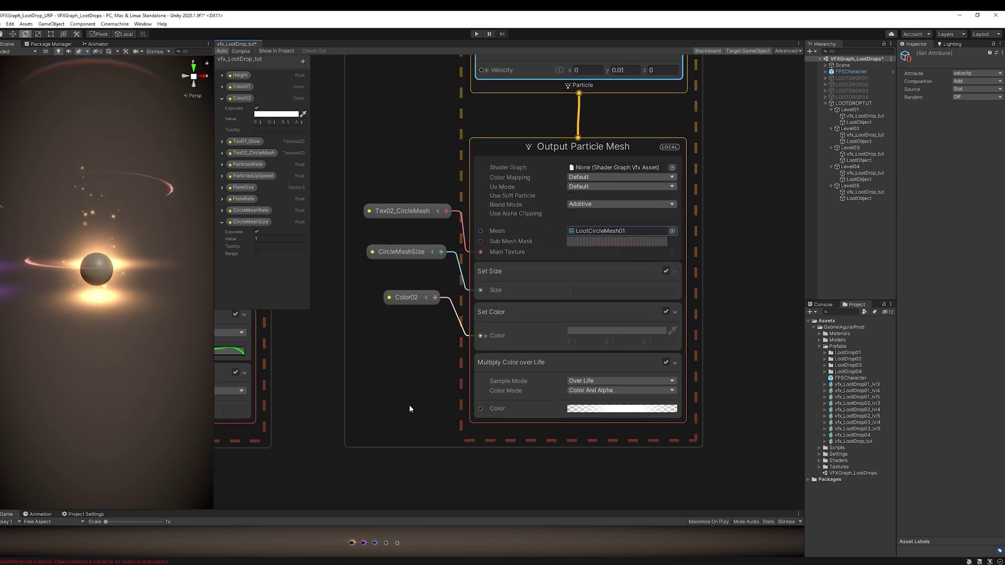
pyautogui.click(517, 405)
pyautogui.press('space')
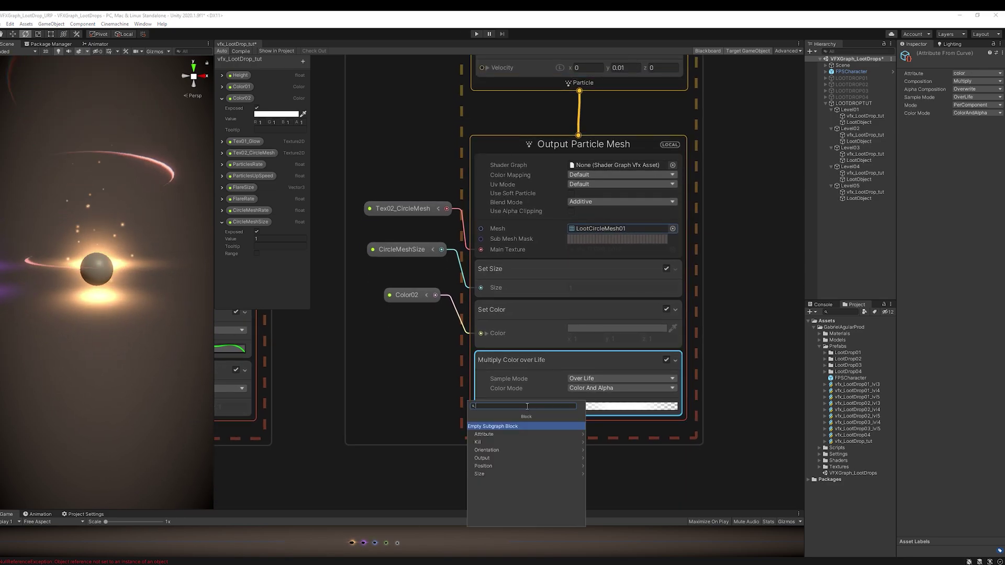
pyautogui.write('size over life')
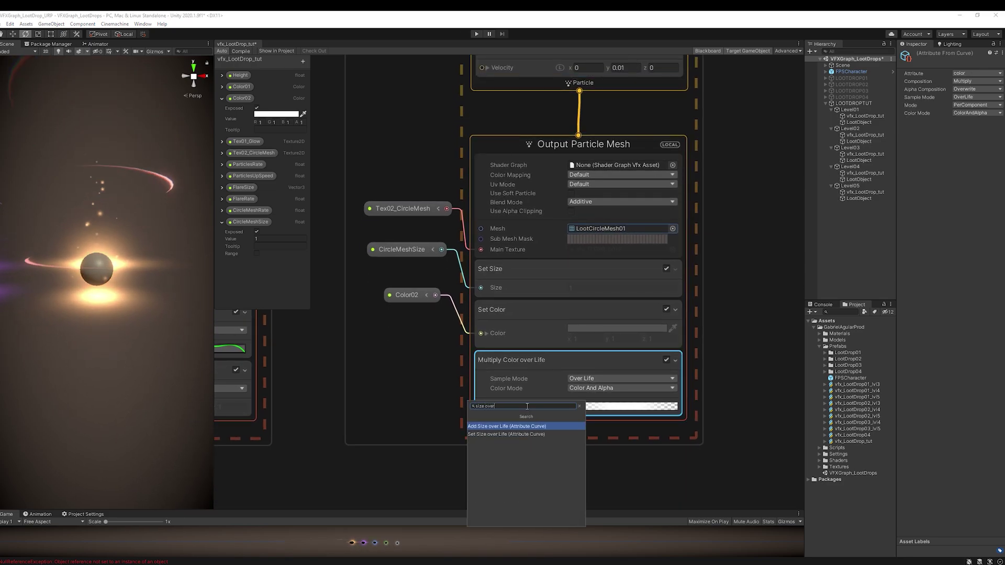
pyautogui.press('Down')
pyautogui.press('Return')
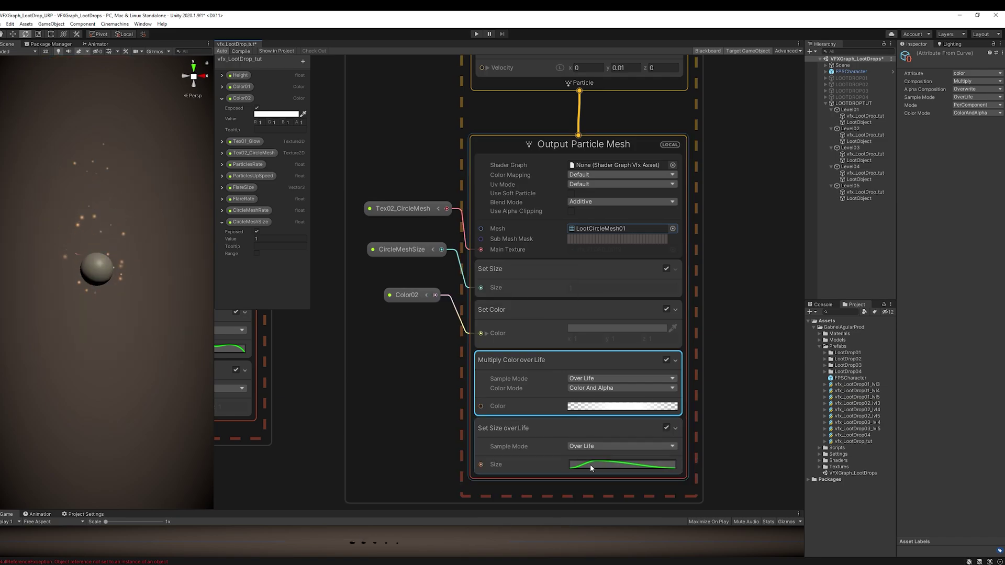
# - Give the circle mesh's Size over Life block a linear rising curve preset and switch its composition to Multiply
pyautogui.click(589, 464)
pyautogui.click(642, 539)
pyautogui.click(518, 453)
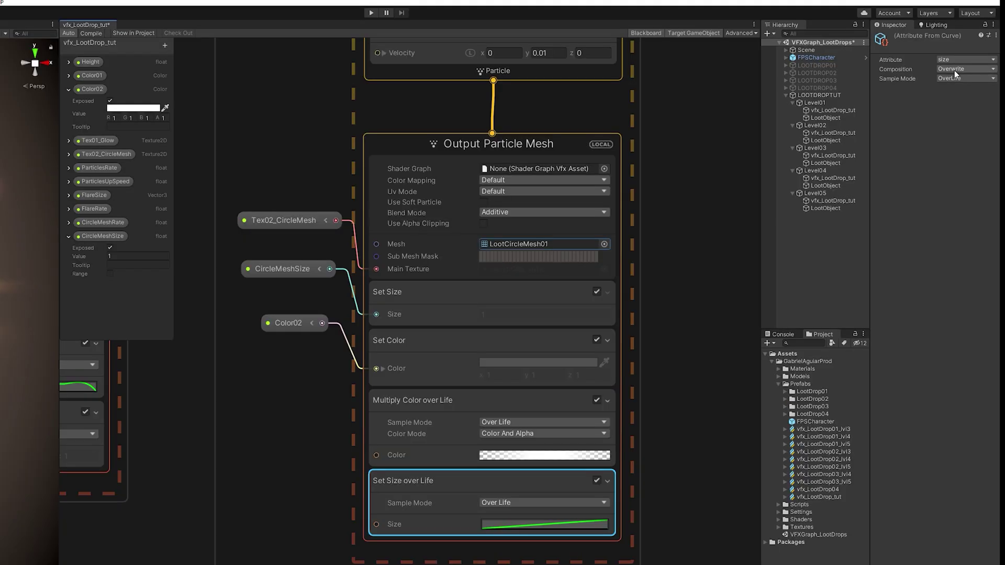
pyautogui.click(967, 82)
pyautogui.click(959, 99)
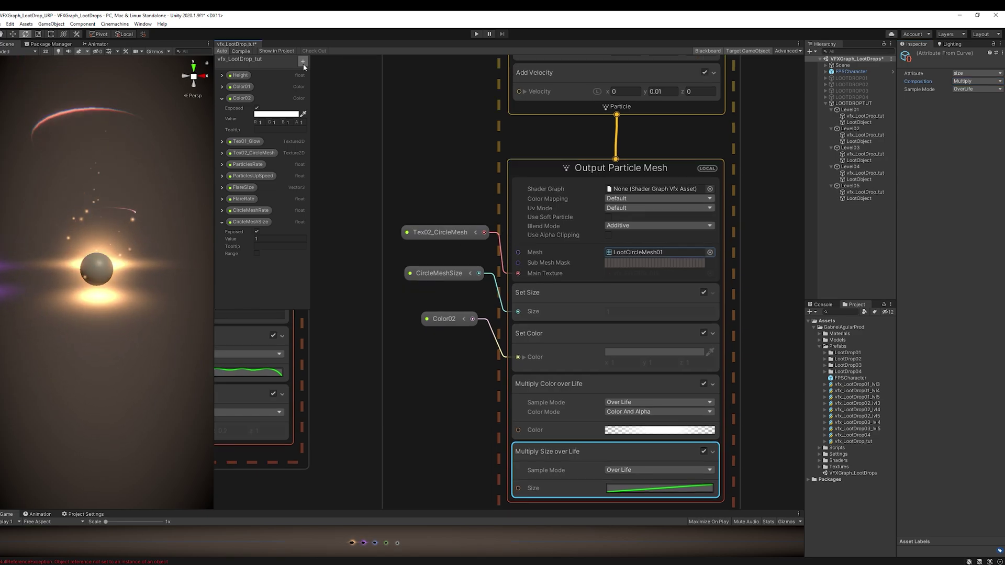
# - Set the Y velocity of the circle mesh's Add Velocity block to 0.001
pyautogui.click(668, 92)
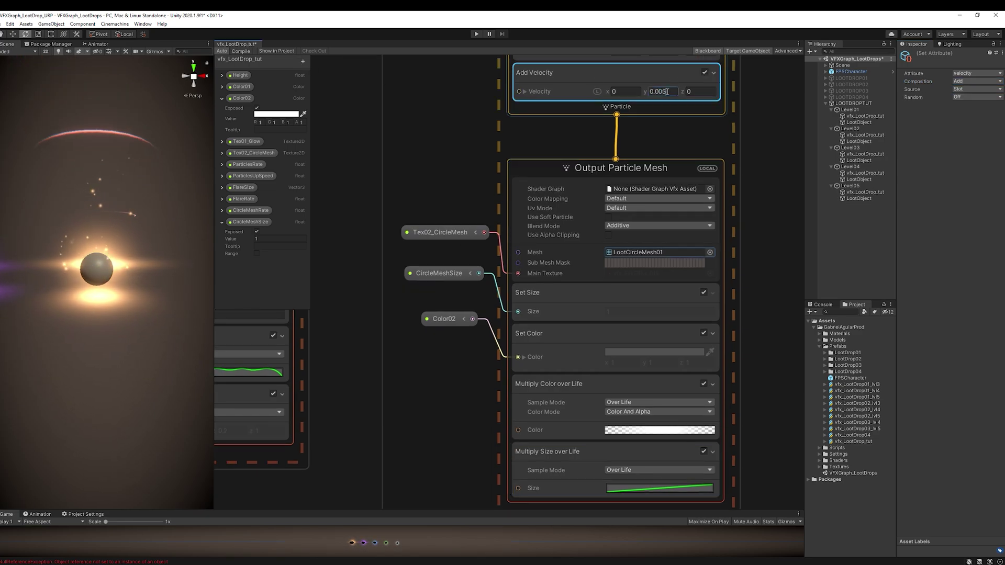
pyautogui.write('0')
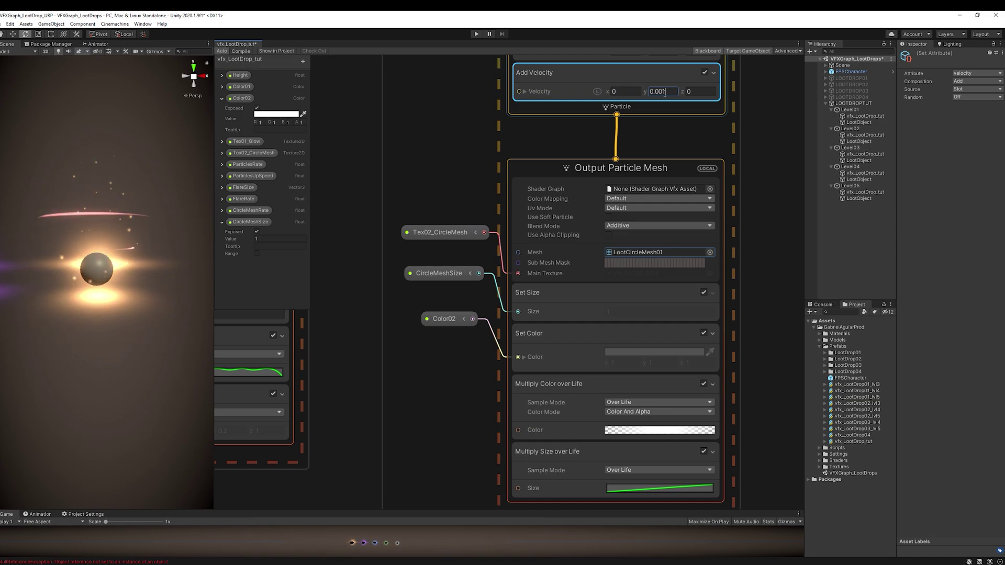
pyautogui.moveTo(398, 178); pyautogui.dragTo(408, 214, button='middle')
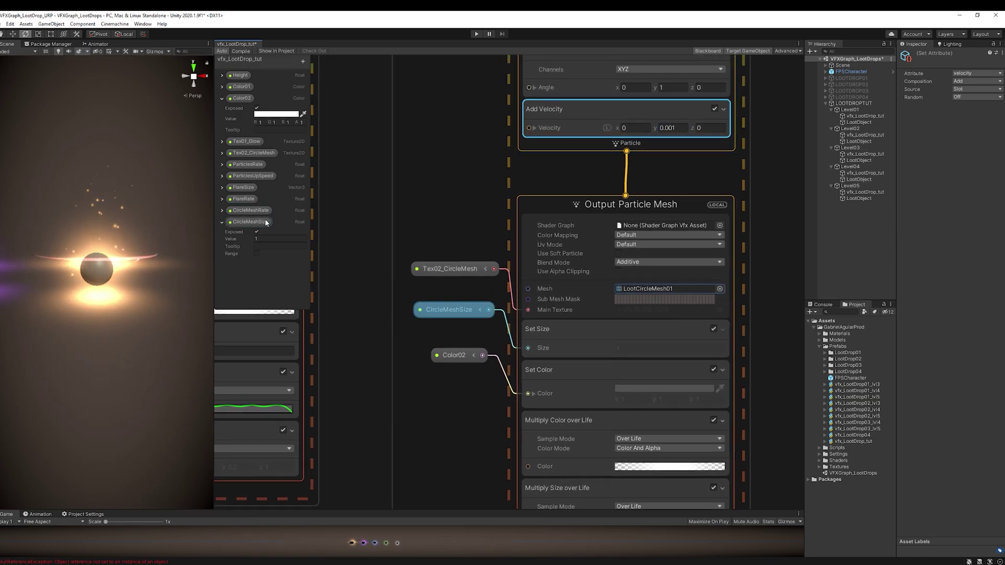
# - Create a float property CircleMeshUpSpeed with value 0.001 and connect it to the Y component of the Add Velocity block
pyautogui.click(302, 61)
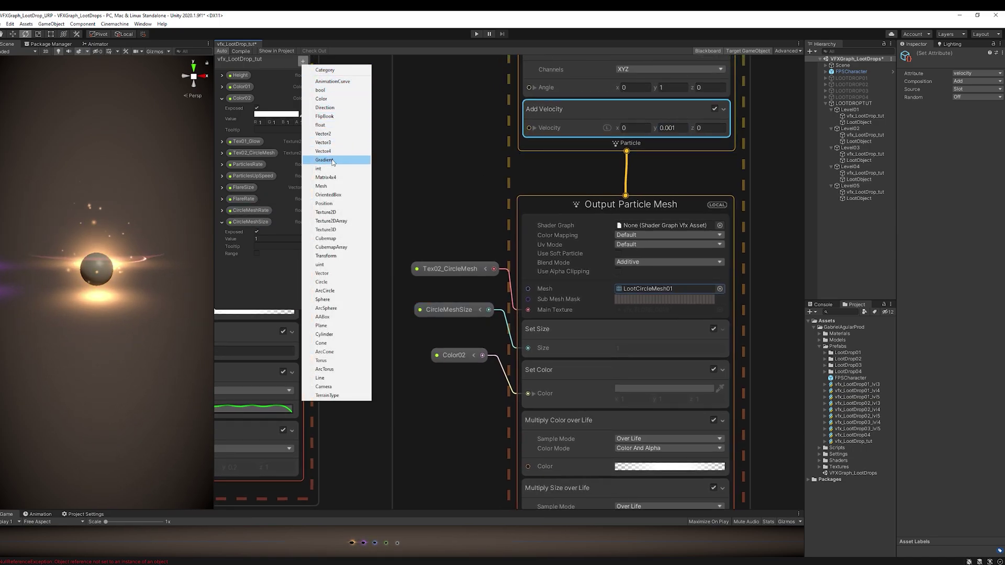
pyautogui.click(332, 126)
pyautogui.write('Circl')
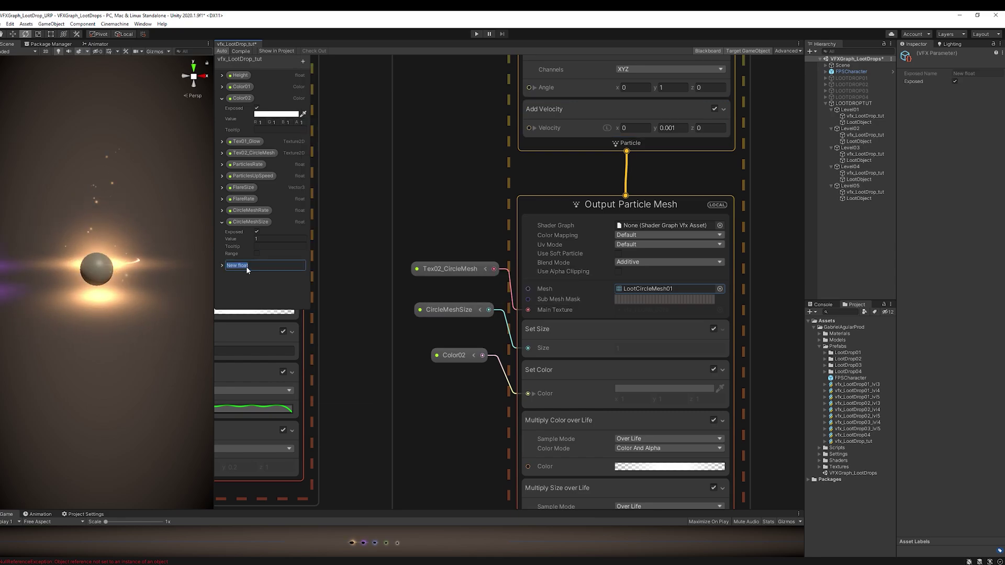
pyautogui.write('eMeshUpSpeed')
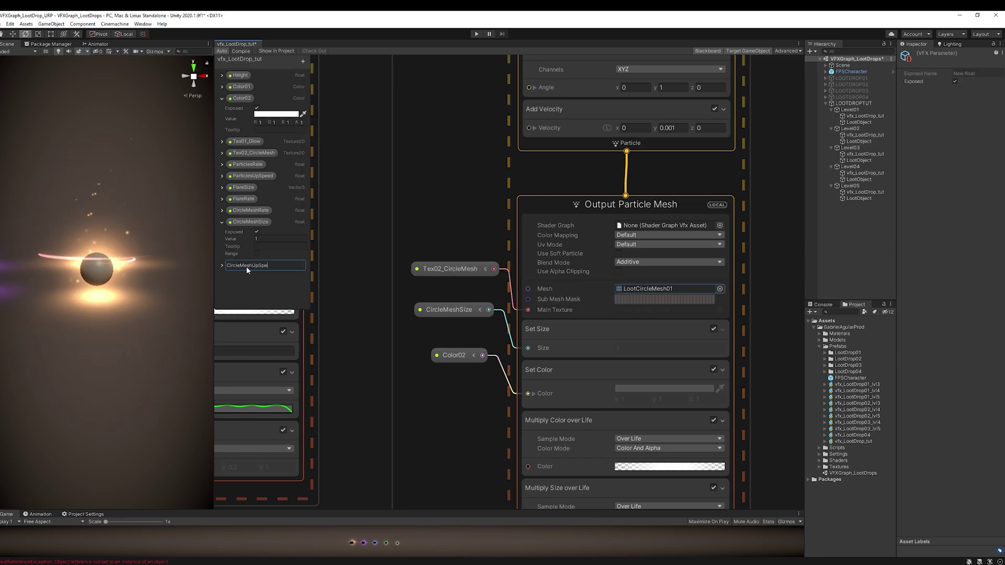
pyautogui.press('Return')
pyautogui.click(222, 264)
pyautogui.click(265, 282)
pyautogui.write('0.001')
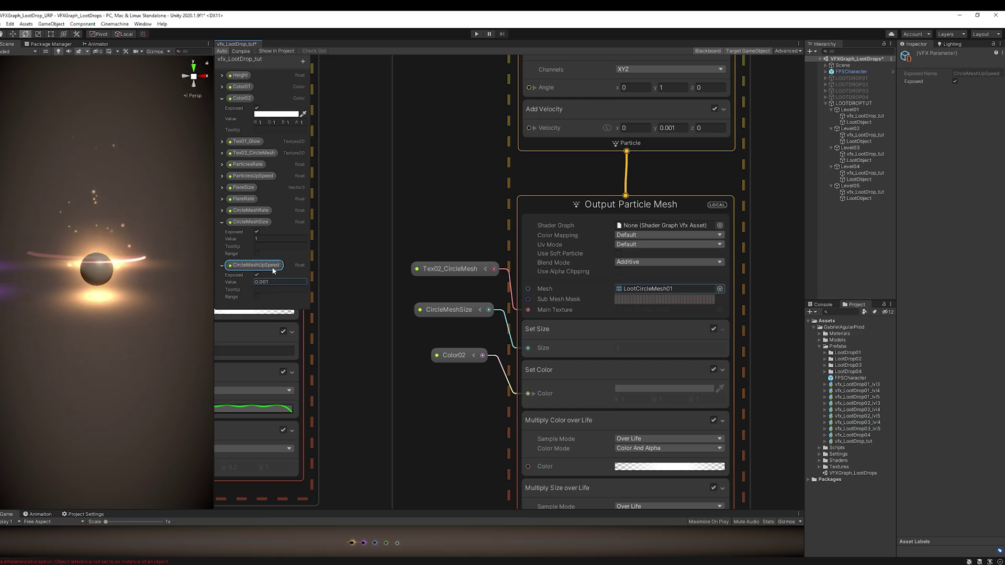
pyautogui.moveTo(272, 270); pyautogui.dragTo(440, 154)
pyautogui.click(535, 128)
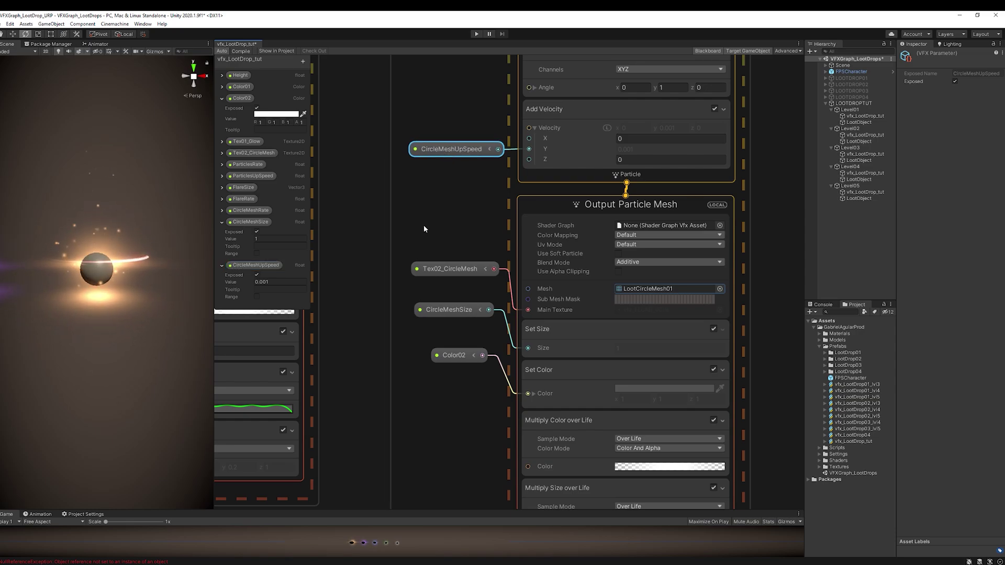
# - Create an AnimationCurve property named CircleMeshSizeCurve, expand its settings and enlarge the blackboard to show its curve
pyautogui.moveTo(410, 383); pyautogui.dragTo(435, 265, button='middle')
pyautogui.click(614, 391)
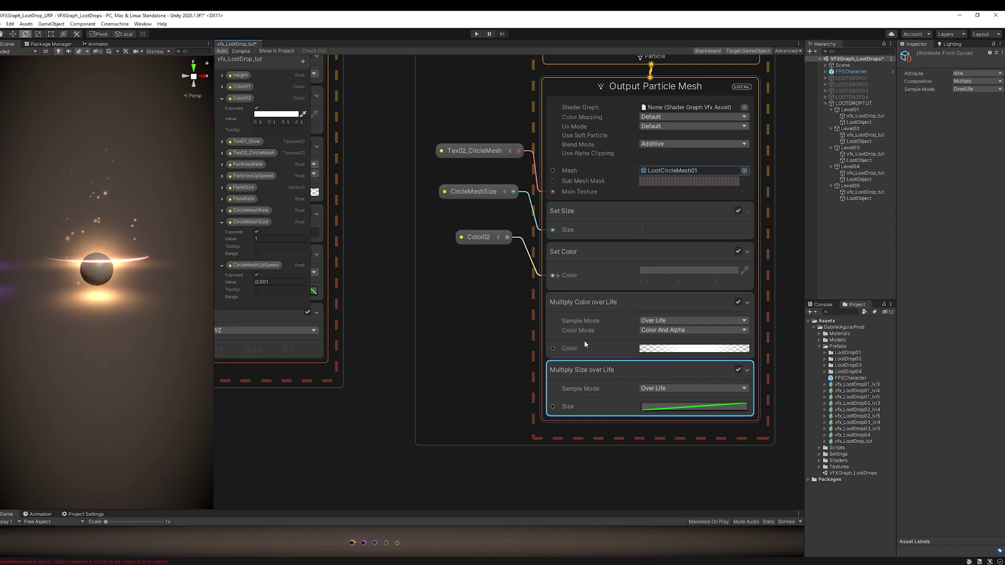
pyautogui.moveTo(584, 340); pyautogui.dragTo(389, 333, button='middle')
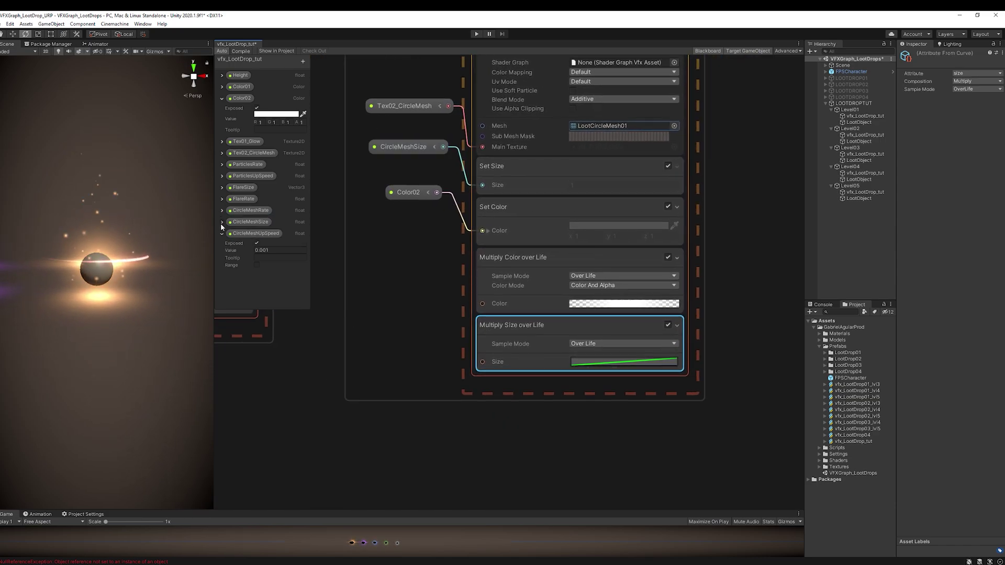
pyautogui.click(305, 63)
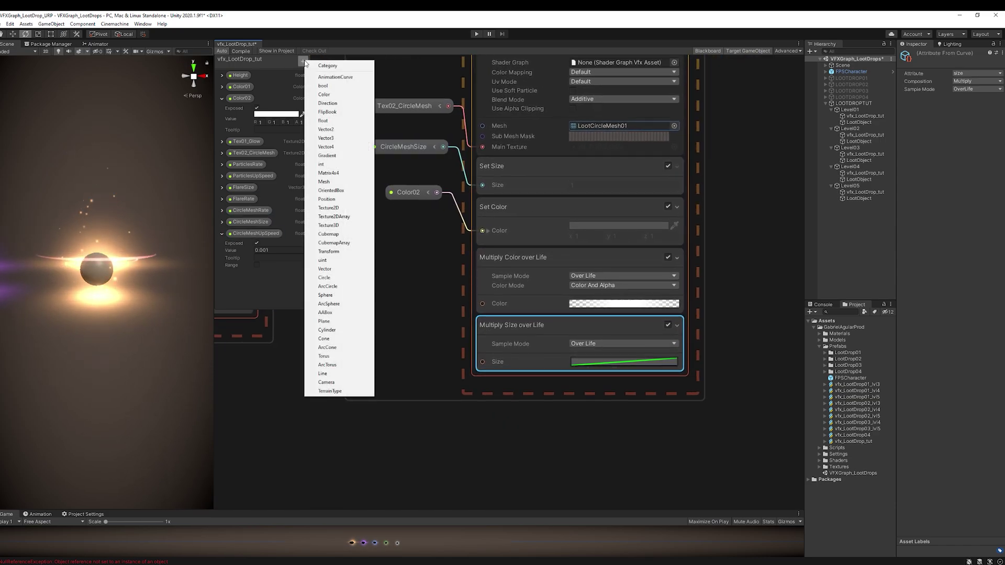
pyautogui.click(337, 84)
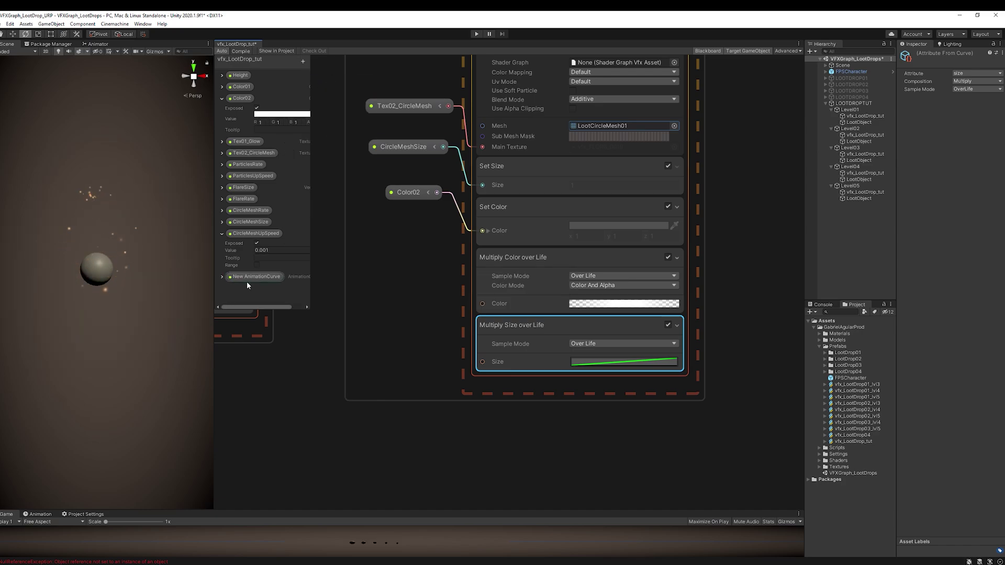
pyautogui.doubleClick(241, 277)
pyautogui.write('CircleMes')
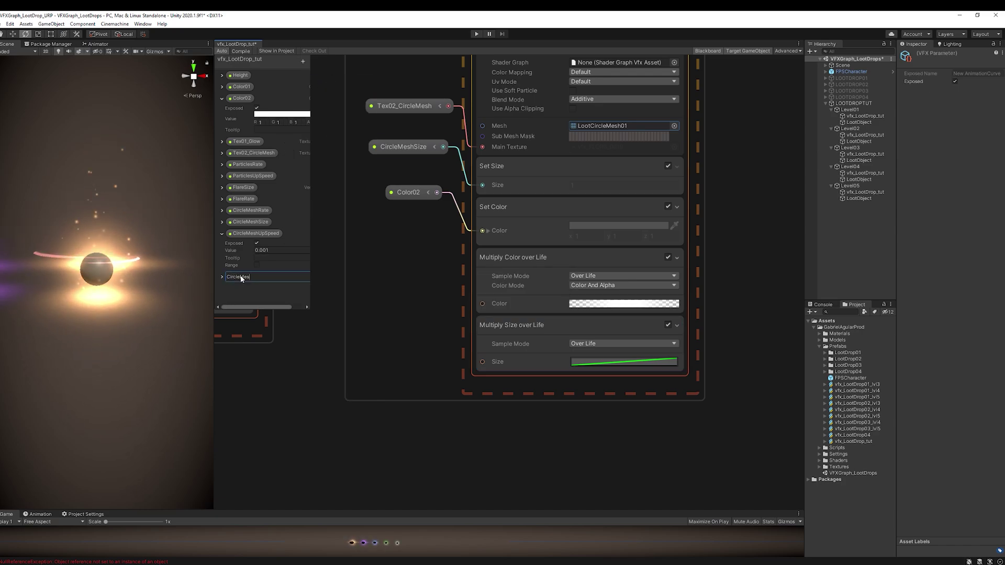
pyautogui.write('hSizeCurve')
pyautogui.press('Return')
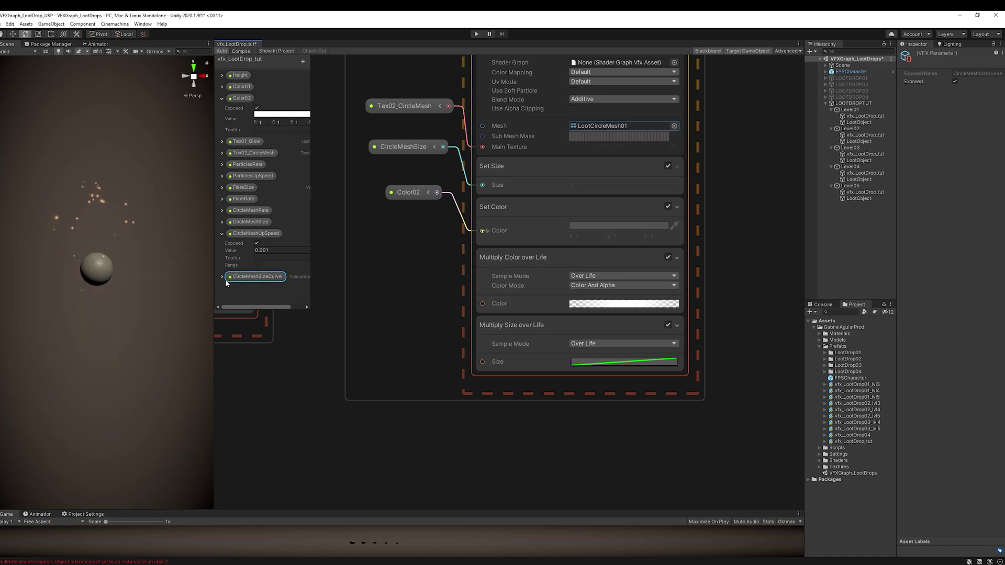
pyautogui.moveTo(309, 307); pyautogui.dragTo(331, 319)
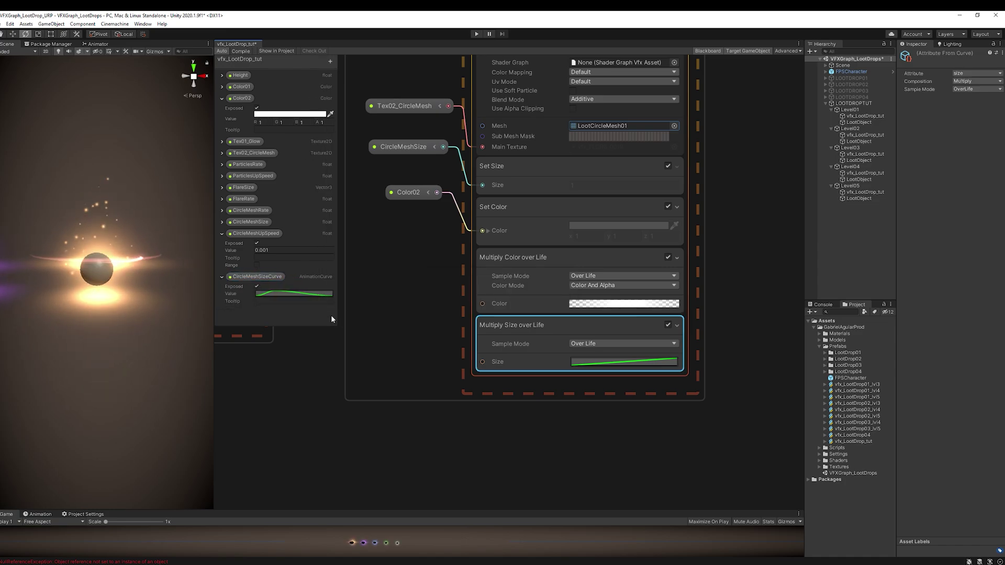
# - Give CircleMeshSizeCurve the flat constant curve preset and connect the property to the Size input of the circle mesh's Multiply Size over Life block
pyautogui.click(309, 294)
pyautogui.click(335, 550)
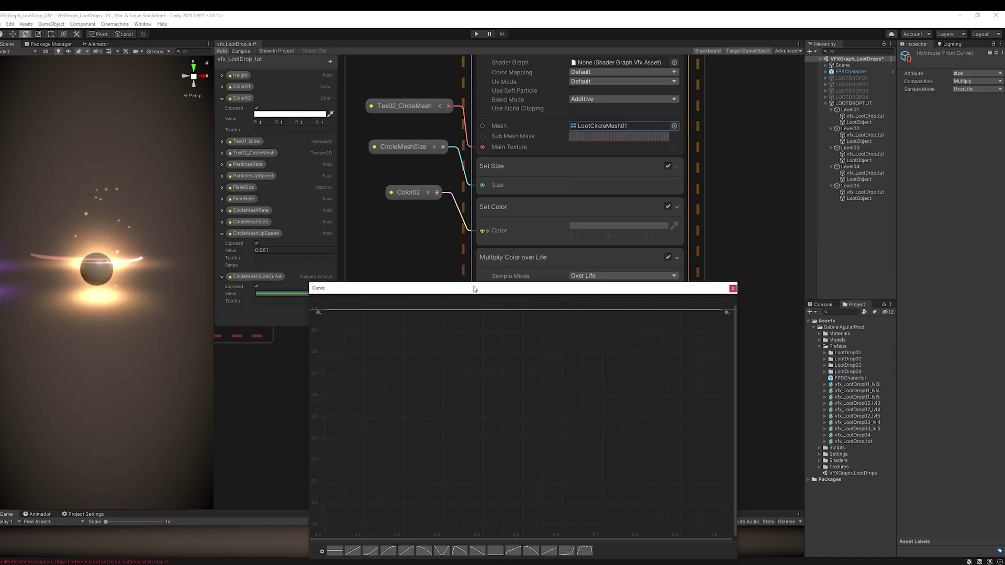
pyautogui.moveTo(256, 276); pyautogui.dragTo(482, 361)
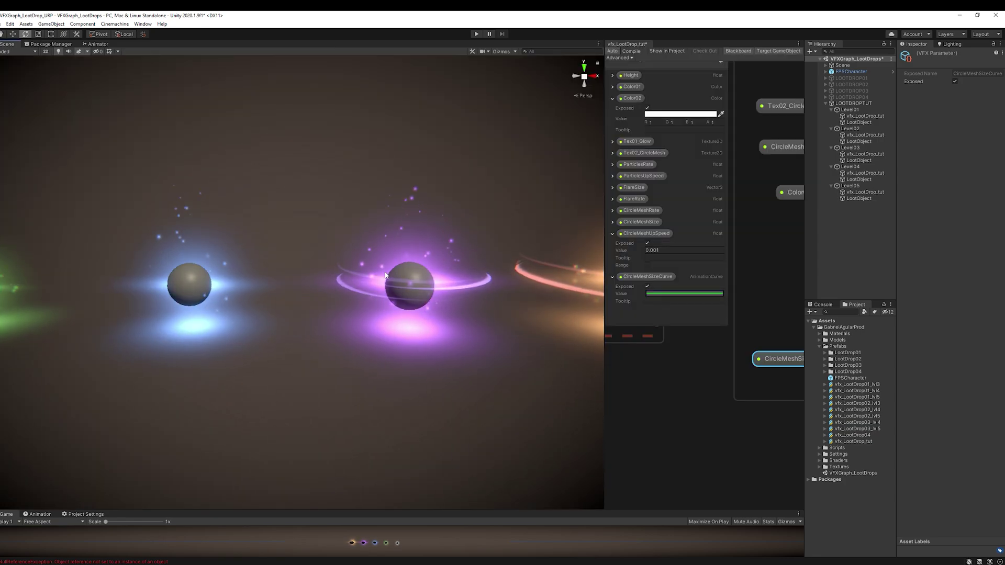
# - On Level04's effect, turn off the CircleMeshSizeCurve override and set CircleMeshUpSpeed to 0
pyautogui.moveTo(416, 270); pyautogui.dragTo(392, 270, button='middle')
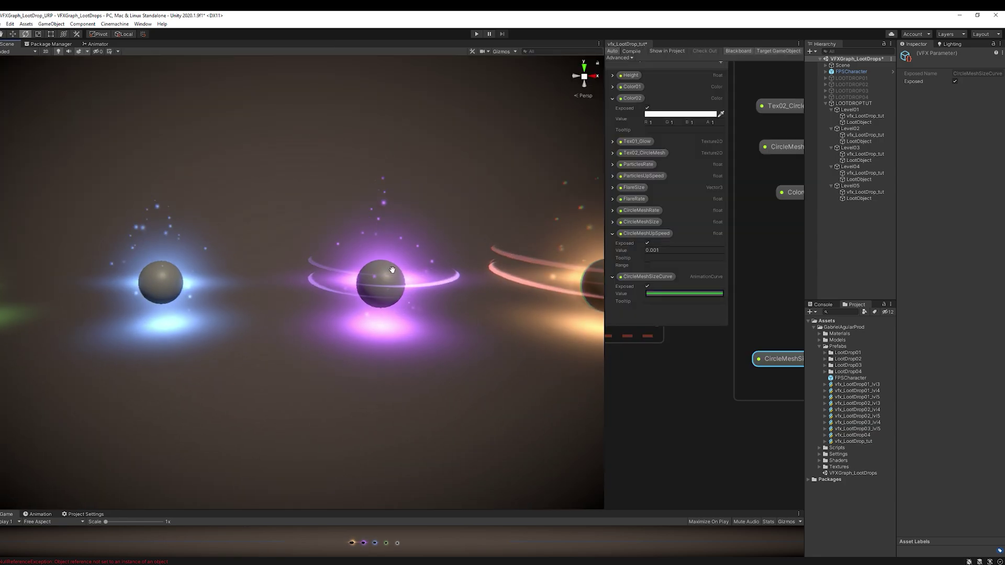
pyautogui.click(864, 174)
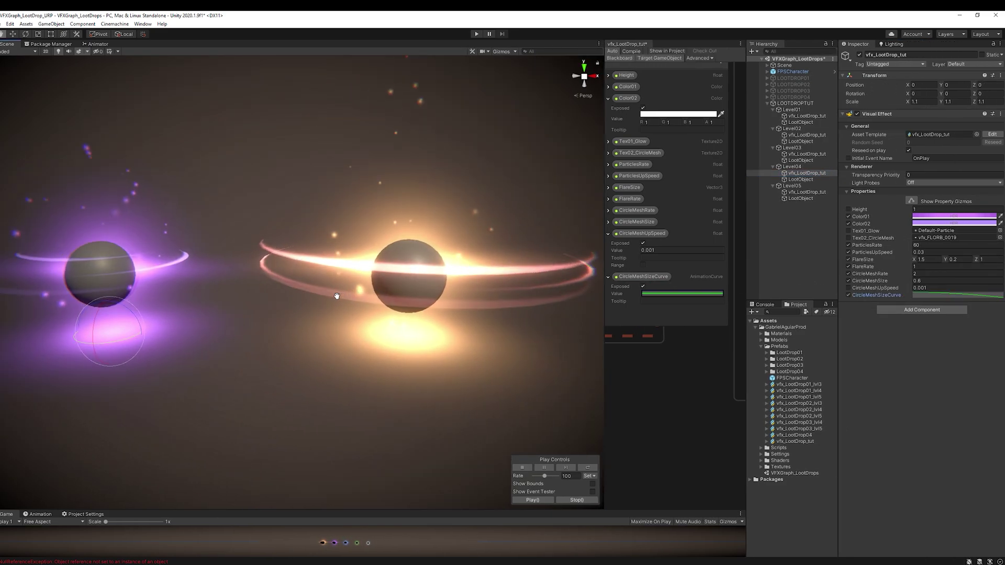
pyautogui.moveTo(336, 294); pyautogui.dragTo(459, 302, button='middle')
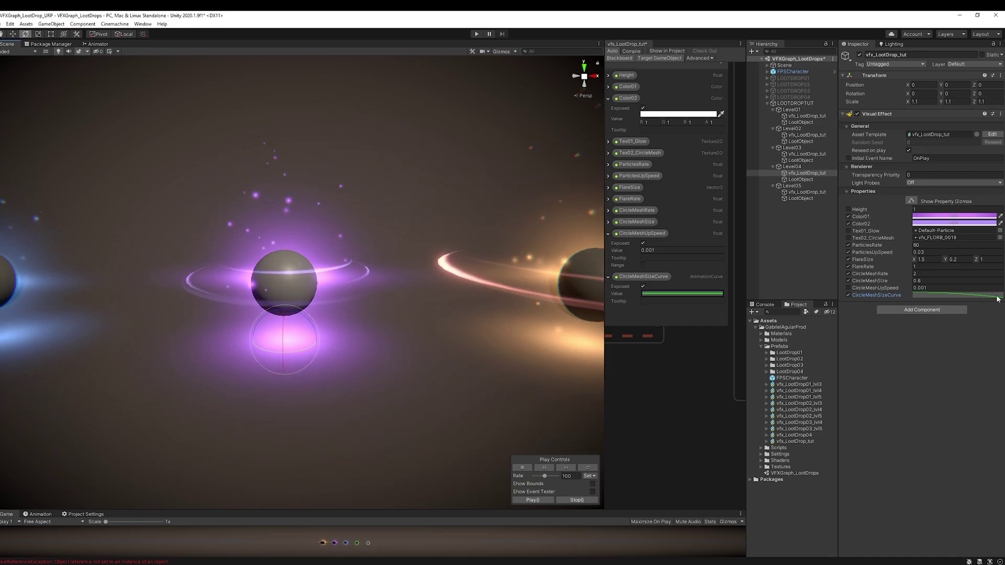
pyautogui.click(849, 295)
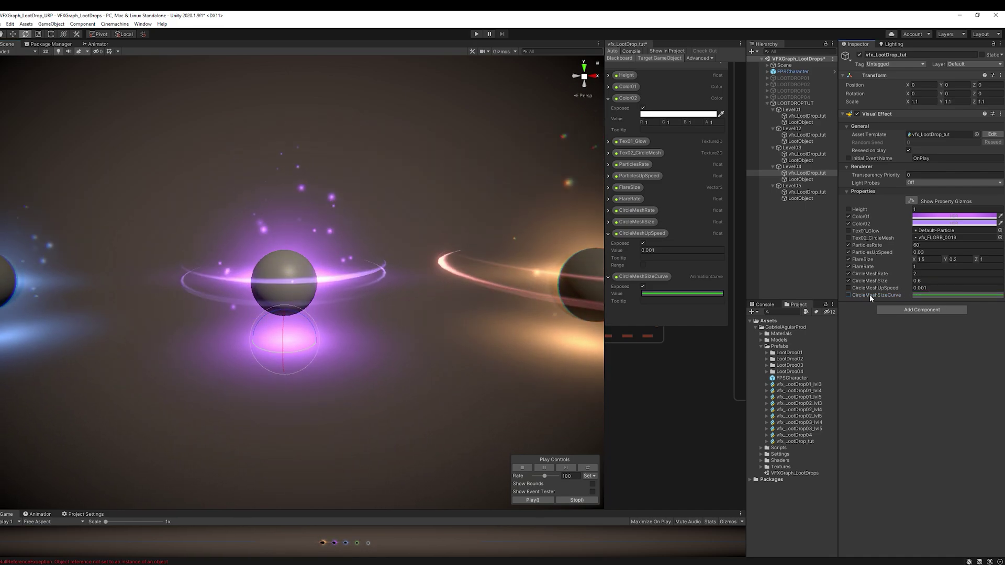
pyautogui.click(920, 288)
pyautogui.write('0')
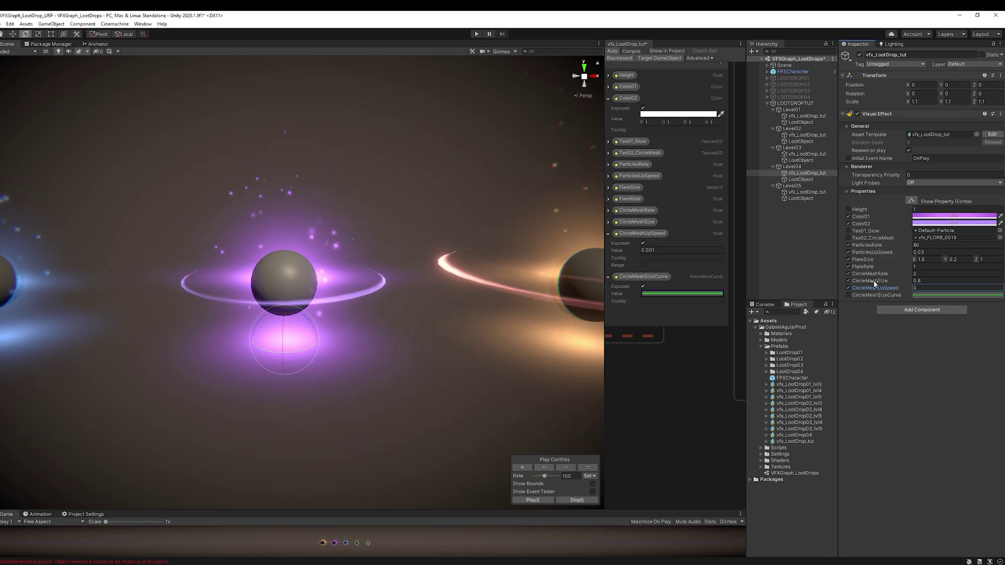
# - On Level05's effect, shape CircleMeshSizeCurve as a straight line falling from 1 to about 0.5 and set CircleMeshUpSpeed to 0.002
pyautogui.doubleClick(807, 192)
pyautogui.click(926, 296)
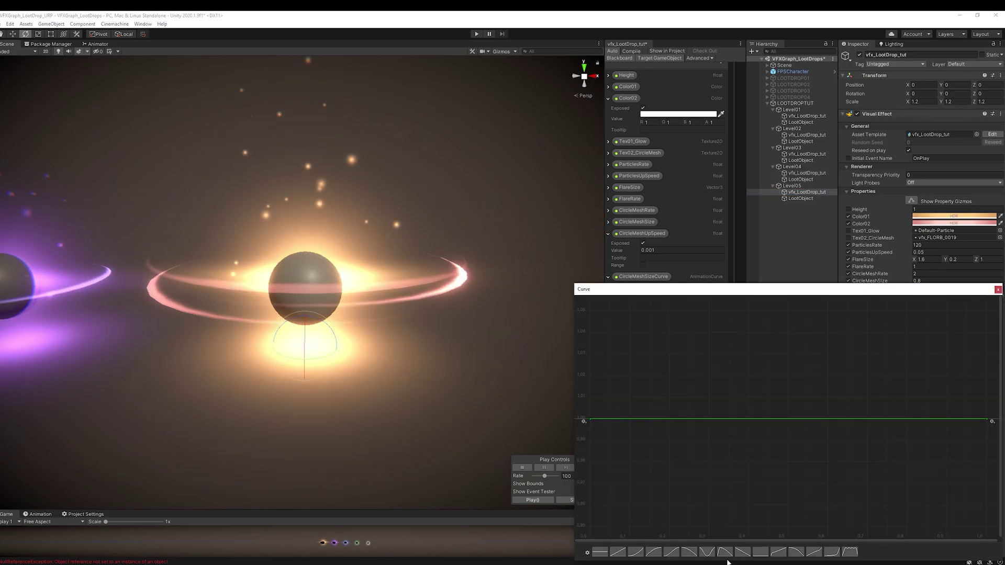
pyautogui.click(625, 554)
pyautogui.moveTo(375, 360); pyautogui.dragTo(380, 308, button='middle')
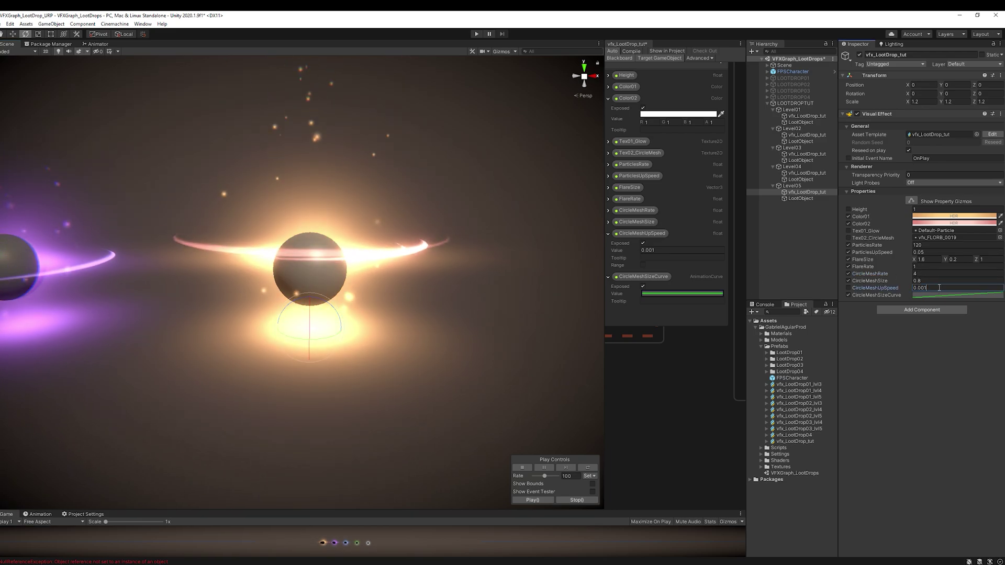
pyautogui.click(938, 296)
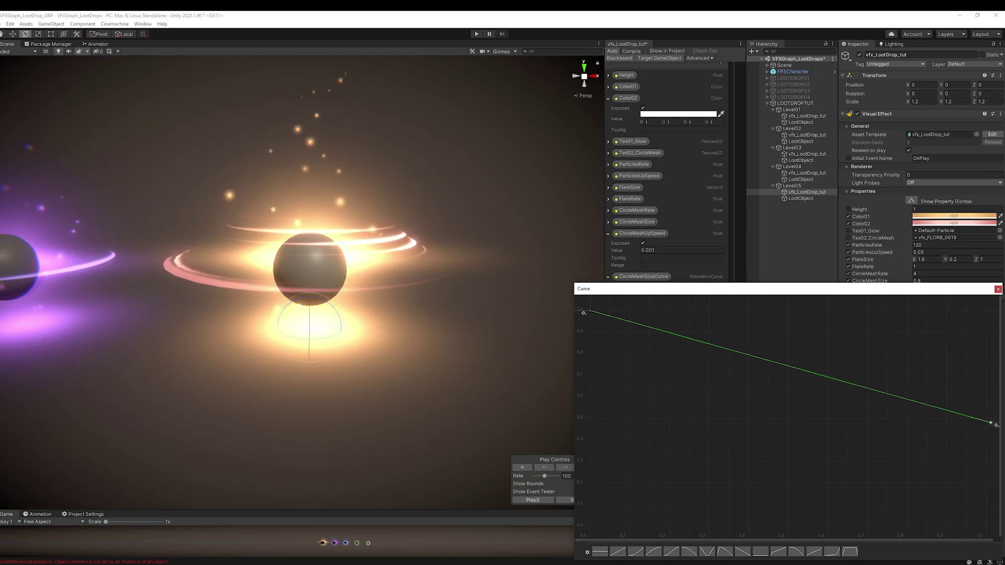
pyautogui.scroll(-3, 358, 341)
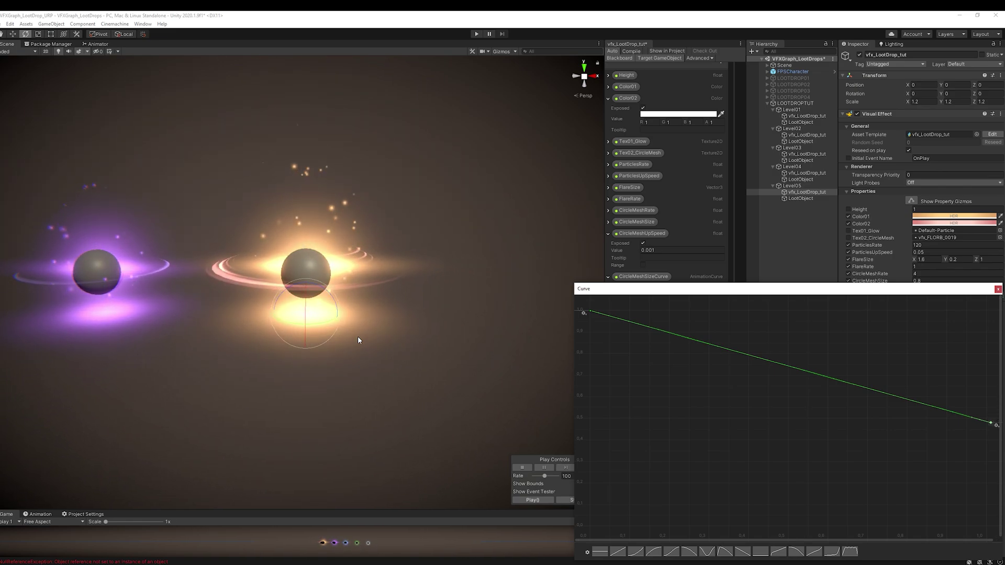
pyautogui.click(998, 289)
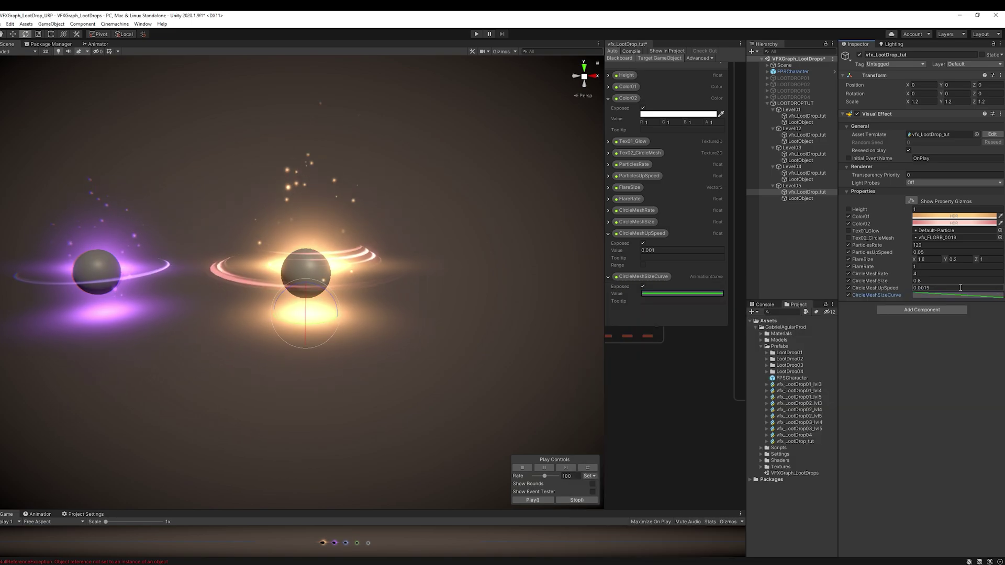
pyautogui.click(925, 288)
pyautogui.write('0.002')
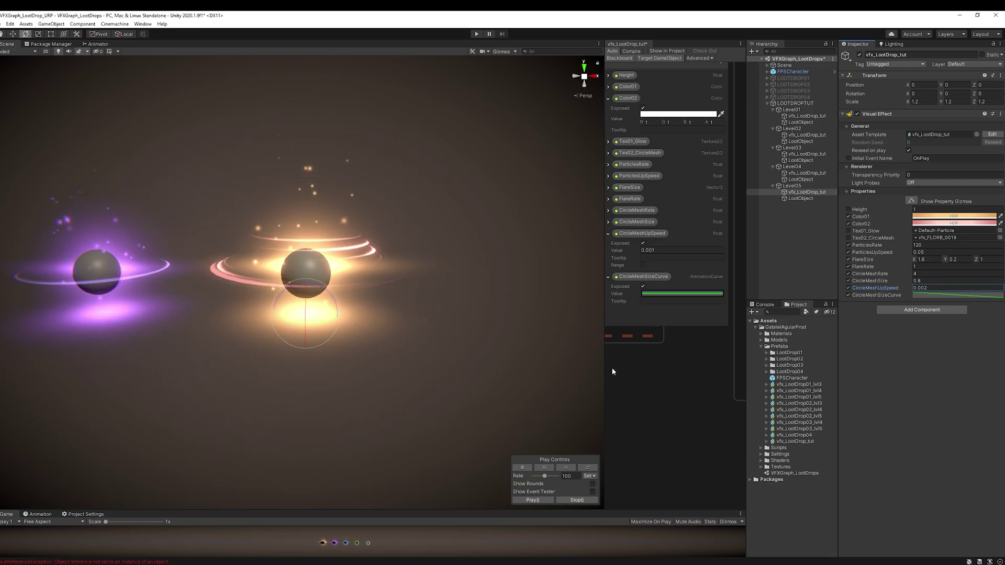
# - Add a second Set Angle block to the circle mesh system's Initialize Particle context
pyautogui.moveTo(605, 358); pyautogui.dragTo(252, 363)
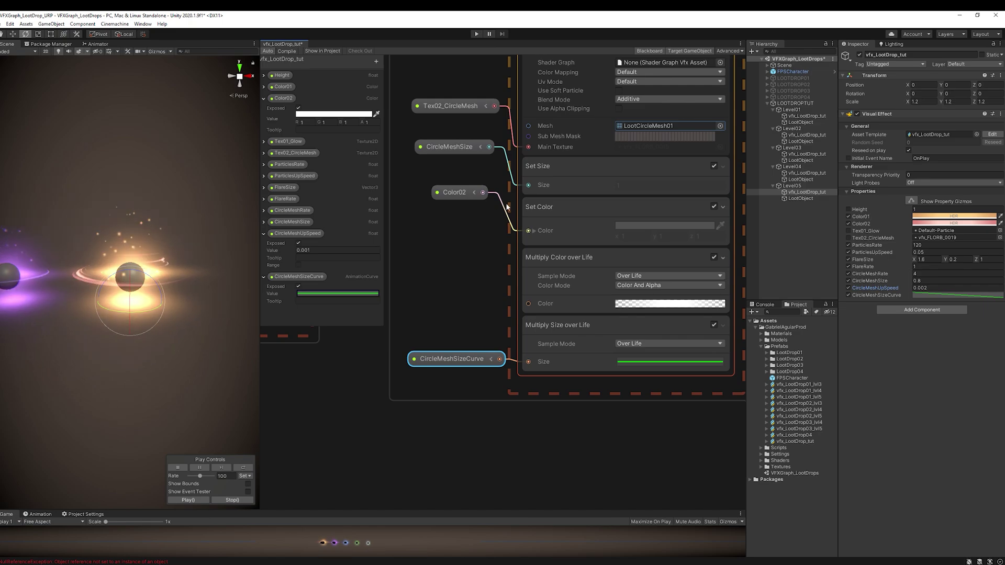
pyautogui.moveTo(506, 207); pyautogui.dragTo(479, 374, button='middle')
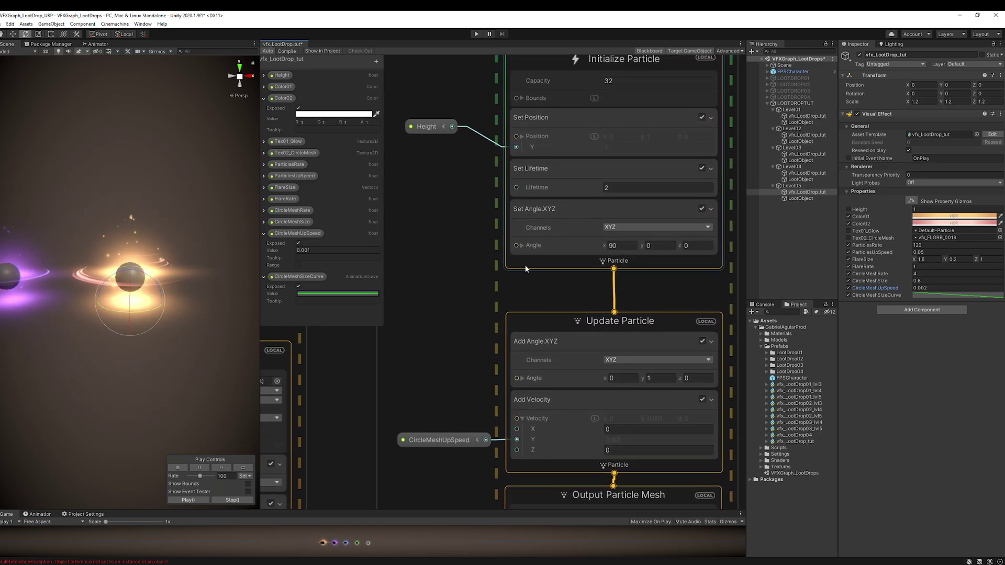
pyautogui.click(526, 267)
pyautogui.press('space')
pyautogui.write('set a')
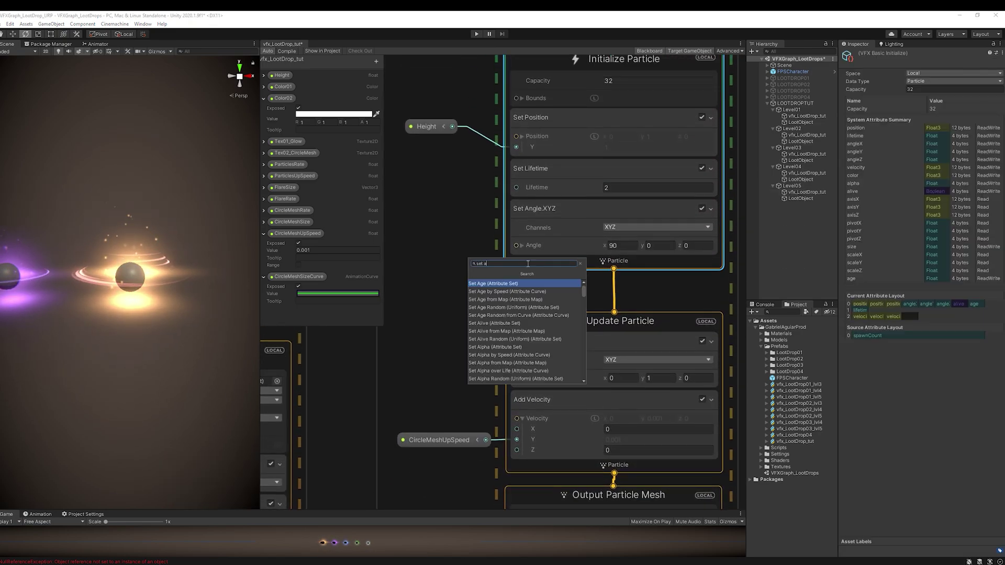
pyautogui.write('ngle')
pyautogui.press('Return')
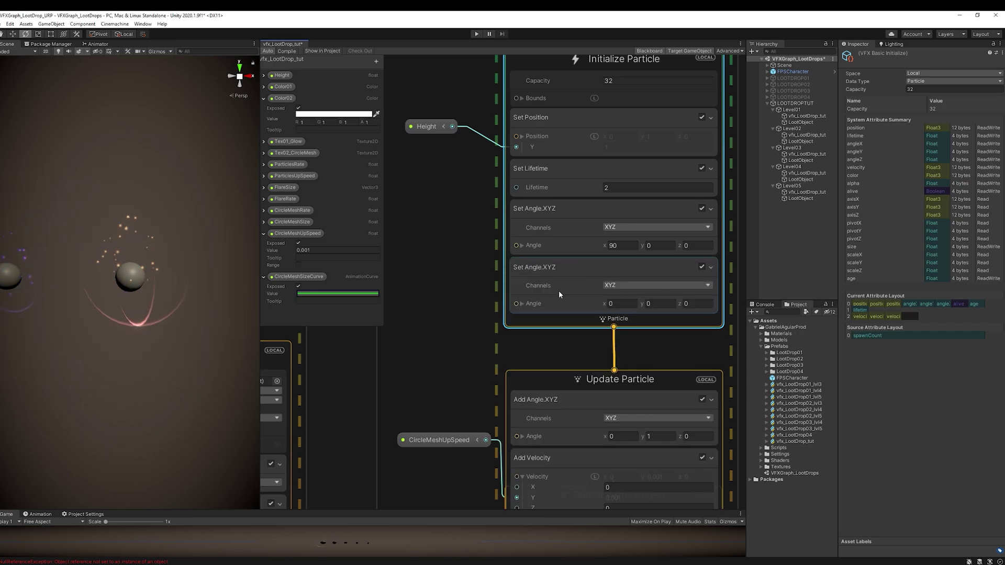
# - Make the new Set Angle block uniformly random on the Z channel only, ranging from -360 to 360
pyautogui.click(558, 289)
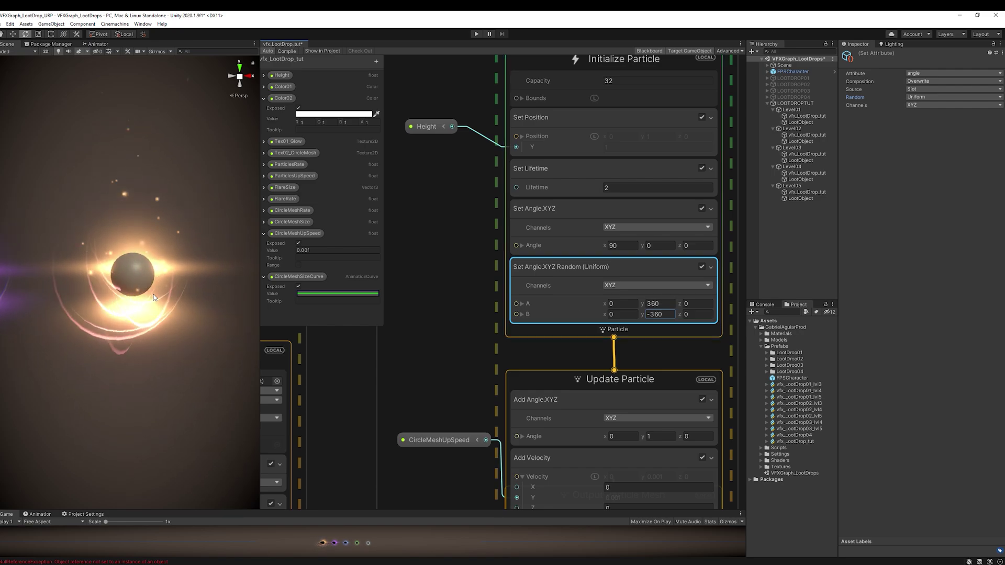
pyautogui.moveTo(260, 307); pyautogui.dragTo(376, 306)
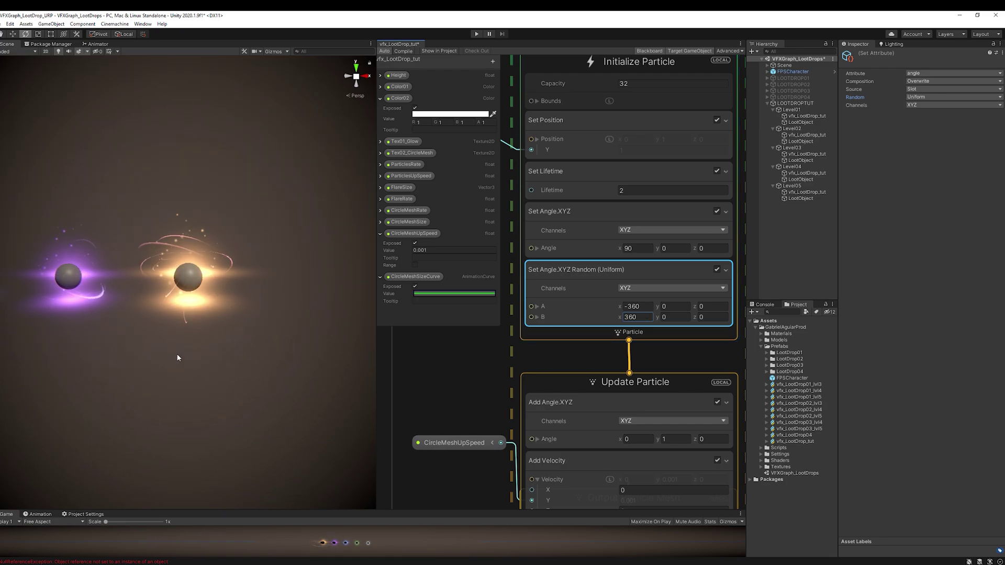
pyautogui.click(644, 288)
pyautogui.click(637, 316)
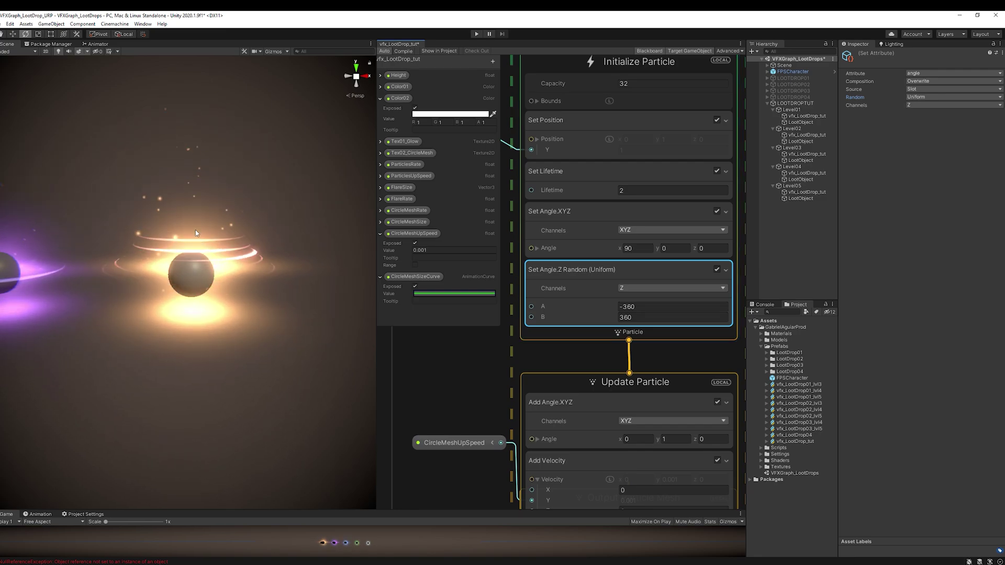
# - Set the HDR intensity of Color02 on Level05's effect to 0.8
pyautogui.click(803, 192)
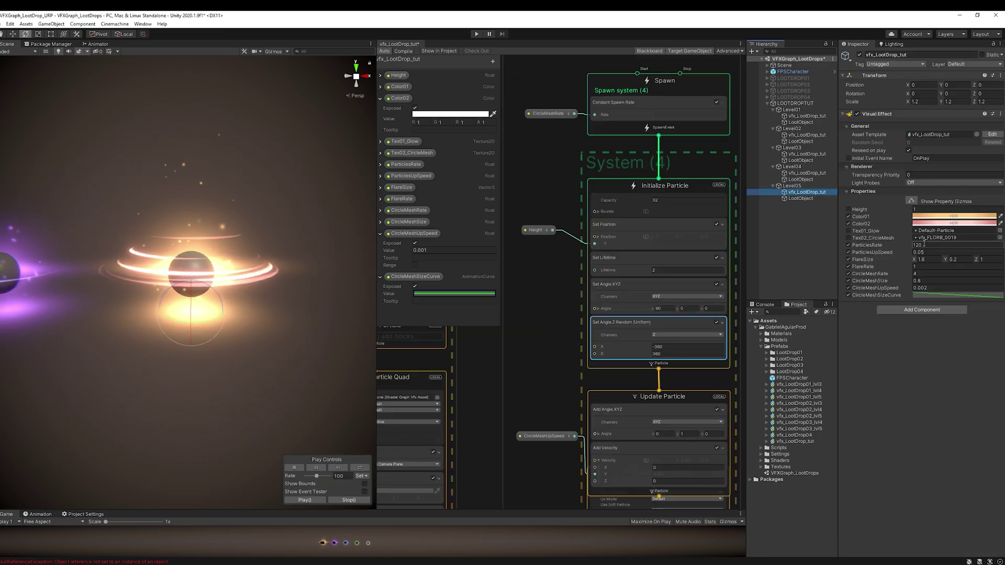
pyautogui.click(953, 224)
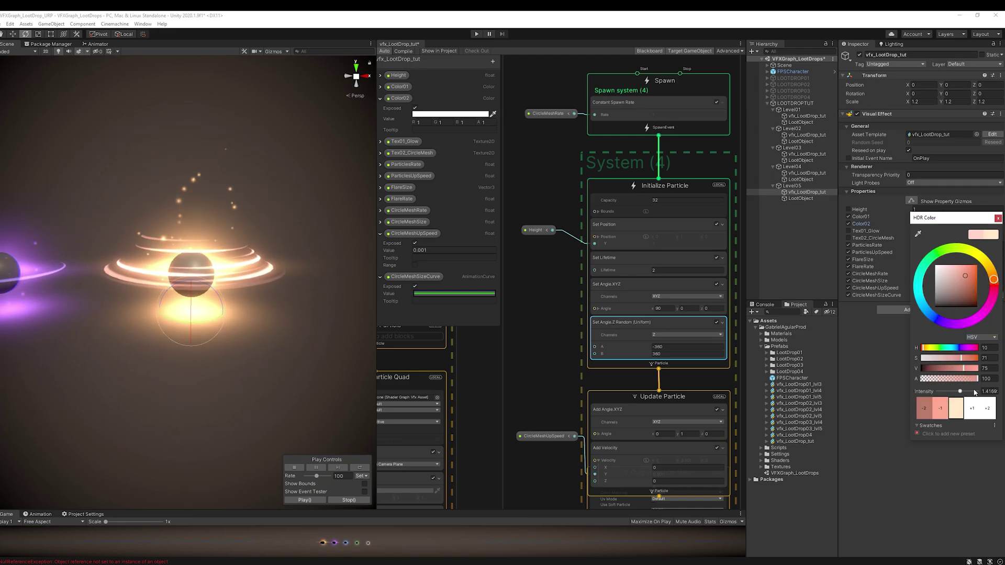
pyautogui.click(960, 392)
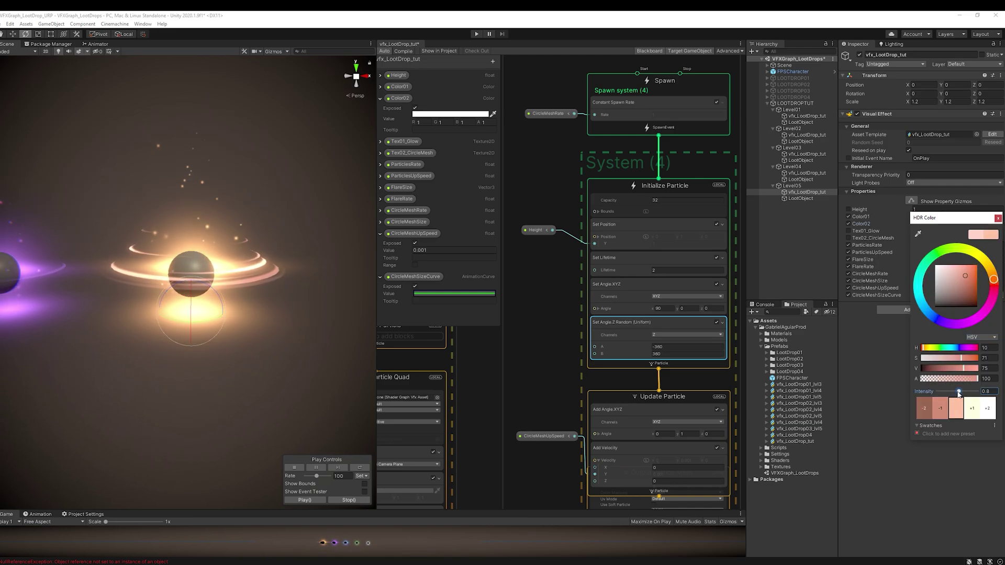
# - Deselect the effect and compare the loot drop variants side by side in an enlarged scene view
pyautogui.click(171, 338)
pyautogui.moveTo(171, 342); pyautogui.dragTo(285, 308, button='middle')
pyautogui.moveTo(376, 297); pyautogui.dragTo(615, 308)
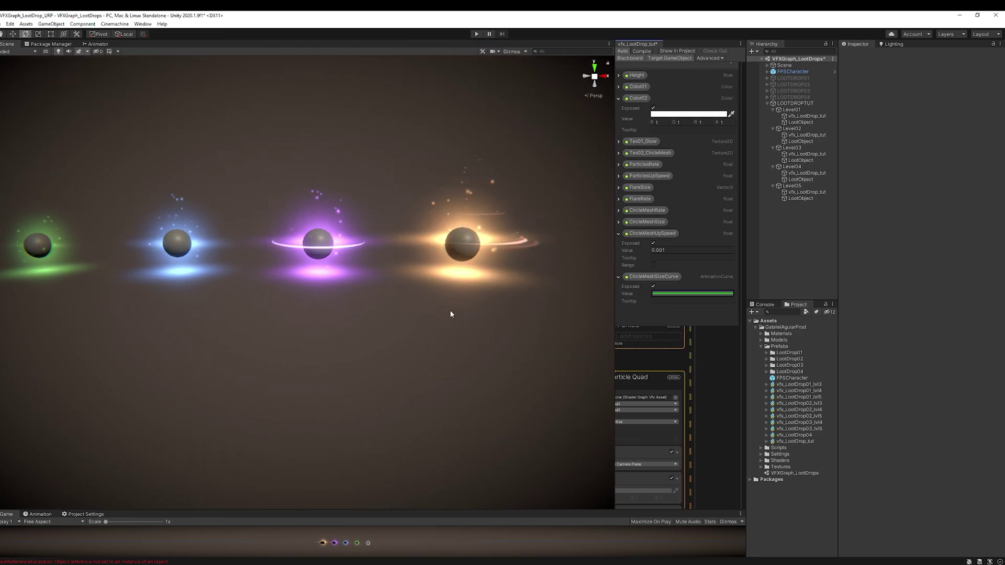
pyautogui.moveTo(411, 305)
pyautogui.mouseDown(button='middle')
pyautogui.moveTo(590, 309)
pyautogui.moveTo(402, 311)
pyautogui.mouseUp(button='middle')
pyautogui.scroll(-2, 419, 306)
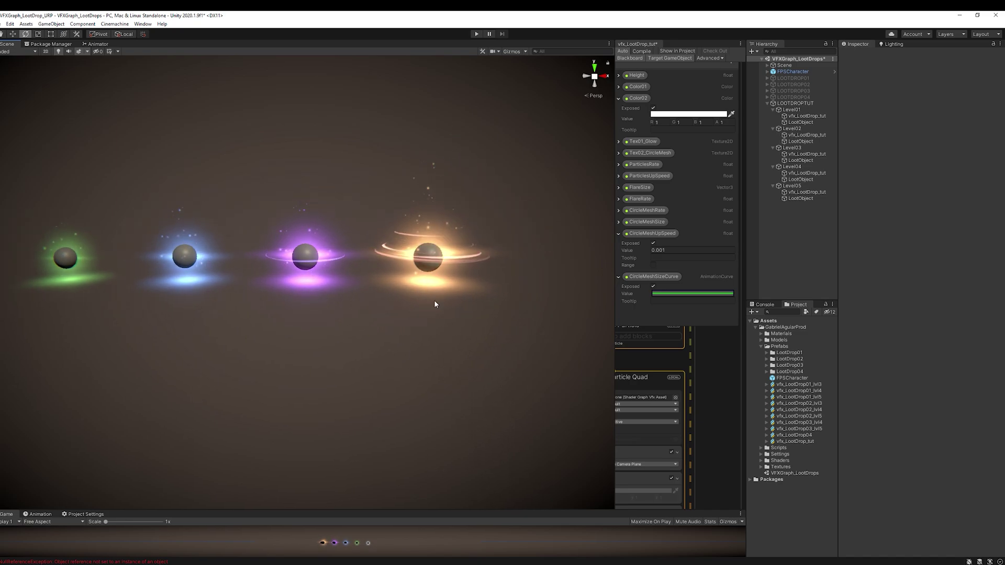